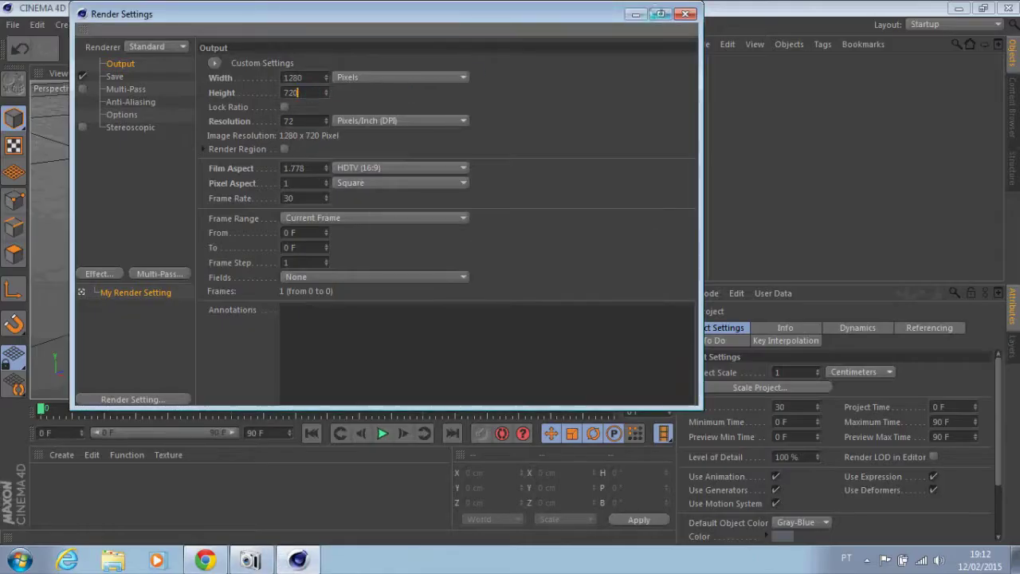
Step: Close Render Settings, switch to four views and load logo.jpg as the Front view background image
click(684, 13)
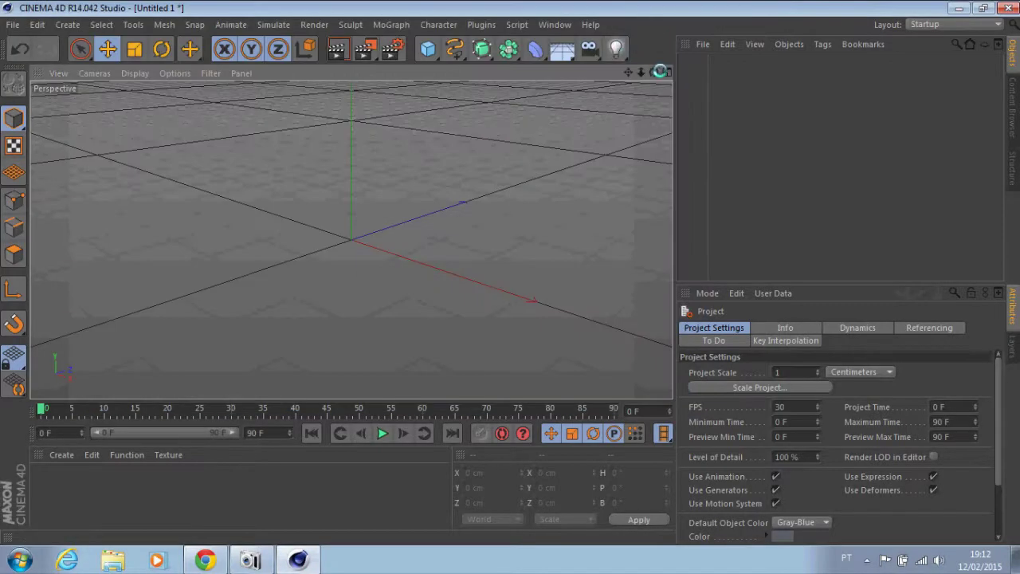
key(F5)
key(shift+v)
click(868, 328)
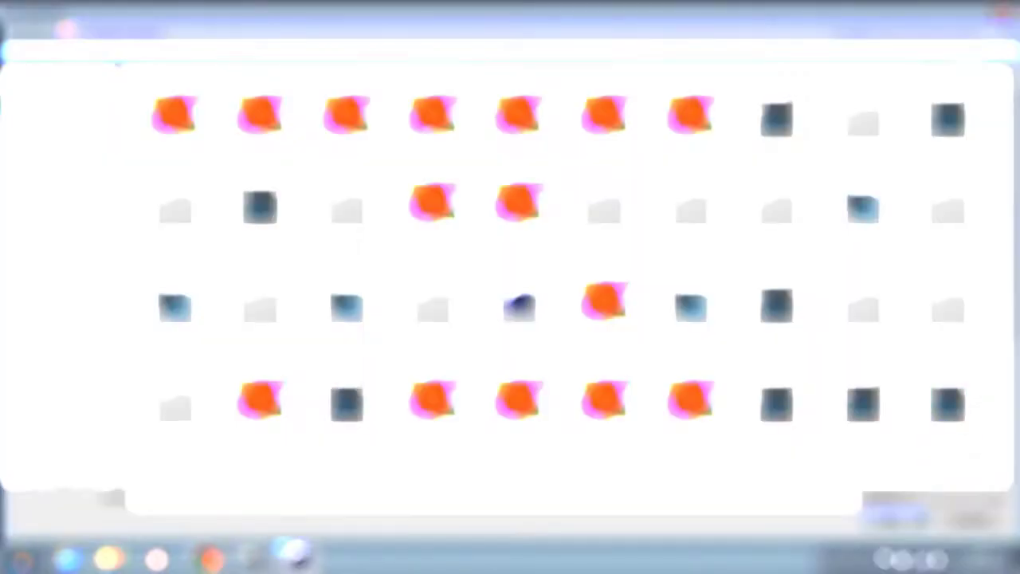
double_click(616, 252)
middle_click(616, 252)
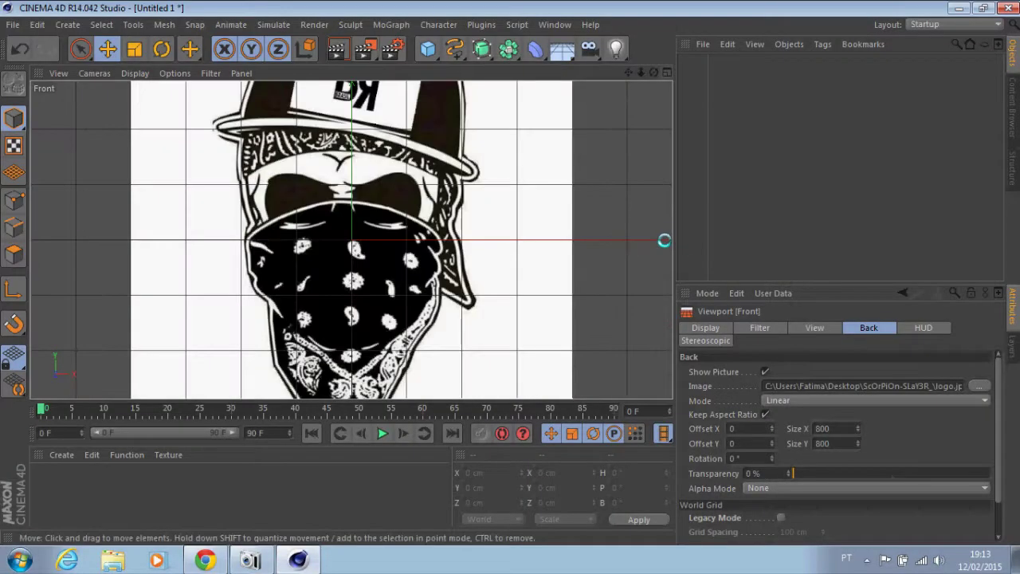
Step: With the B-Spline tool, trace outline points along the cap brim and down the cap's right edge
scroll(510, 270, up, 3)
scroll(510, 273, up, 3)
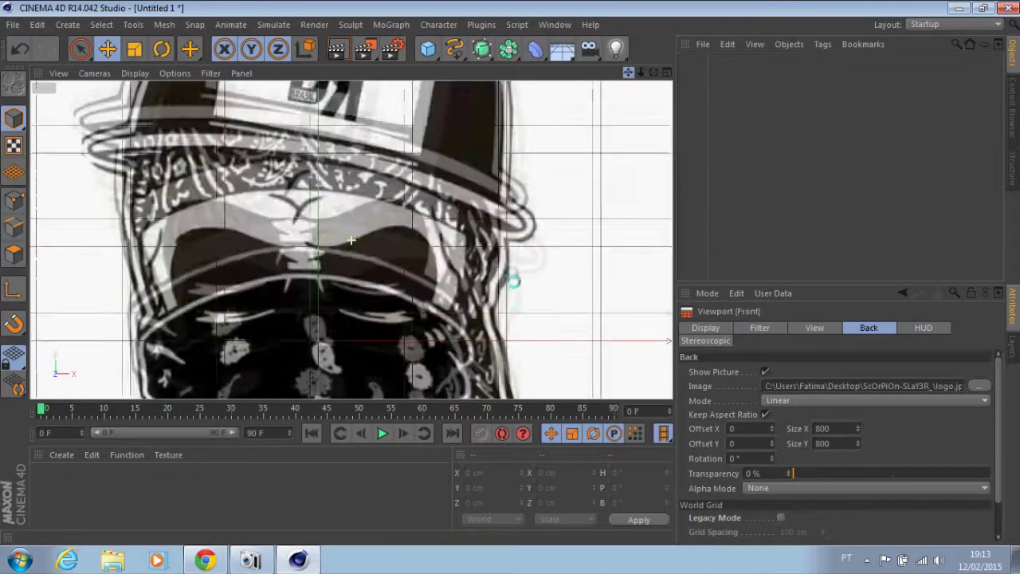
drag(454, 49, 671, 100)
scroll(311, 287, up, 3)
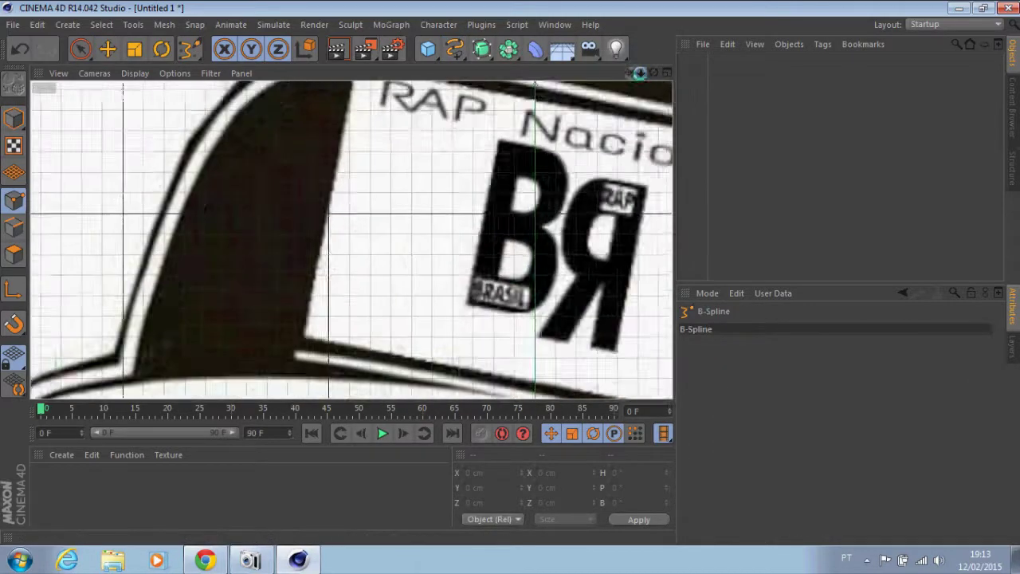
scroll(327, 315, up, 3)
click(331, 321)
click(385, 150)
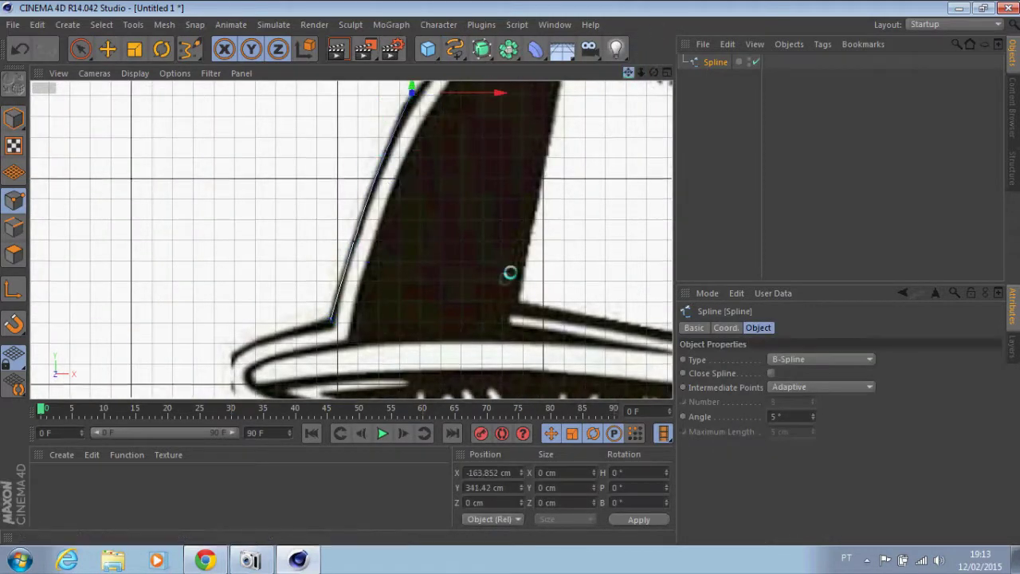
alt+middle_drag(408, 99, 322, 243)
click(365, 209)
click(451, 180)
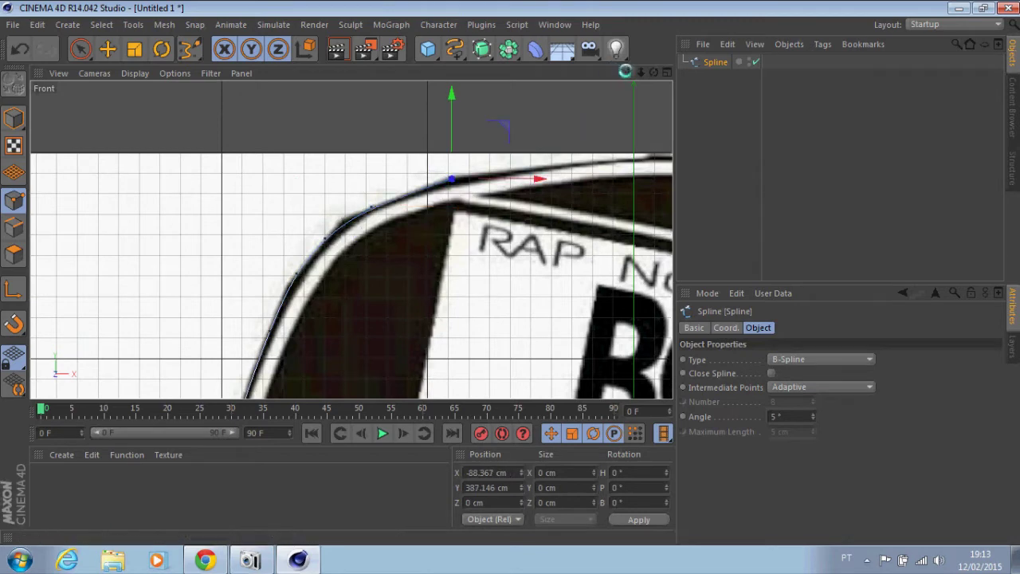
alt+middle_drag(446, 178, 247, 186)
click(403, 169)
click(510, 170)
drag(628, 73, 472, 33)
click(444, 166)
click(614, 255)
click(642, 273)
drag(621, 74, 492, 203)
click(492, 209)
click(518, 339)
drag(628, 72, 544, 209)
click(539, 299)
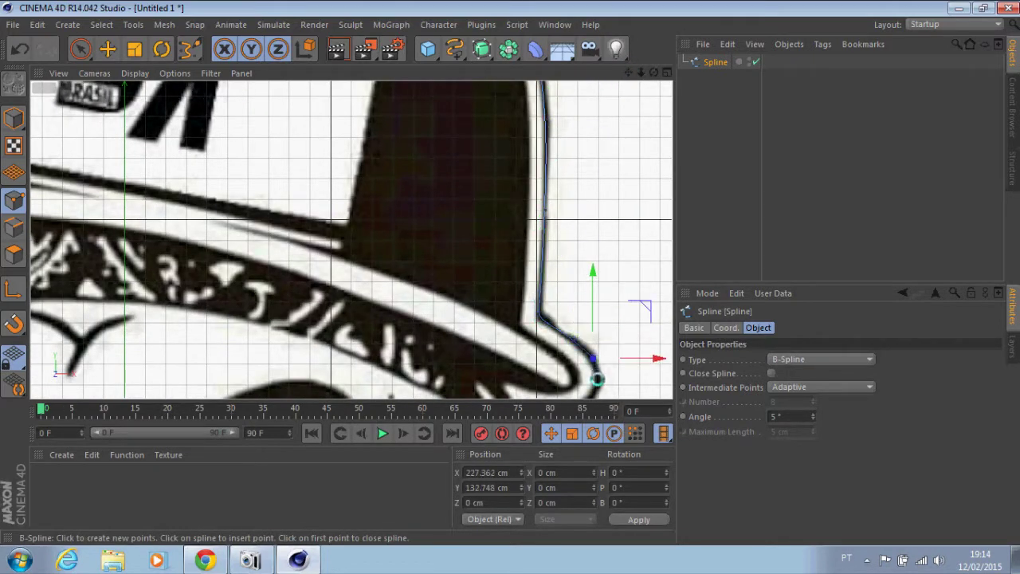
Step: Continue the outline down the side of the face and around the bandana's edge
drag(631, 73, 619, 181)
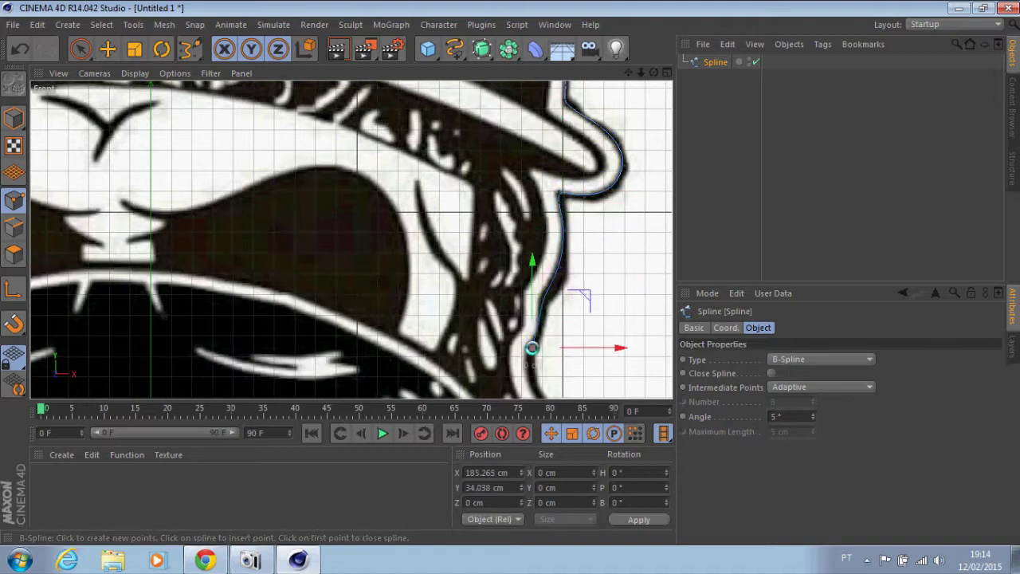
drag(628, 73, 468, 212)
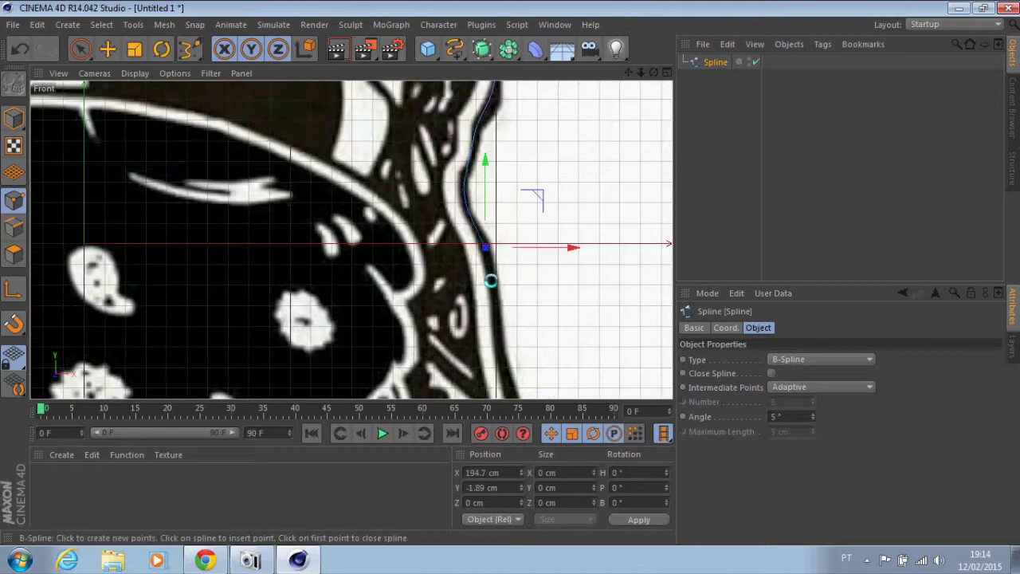
drag(625, 72, 497, 187)
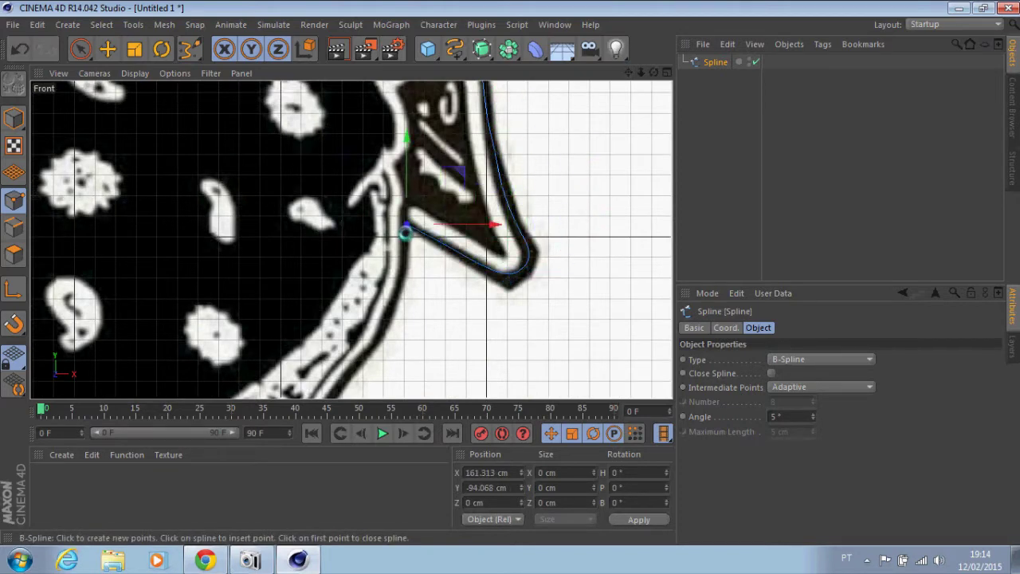
drag(628, 72, 523, 244)
click(455, 193)
click(417, 242)
drag(628, 73, 552, 126)
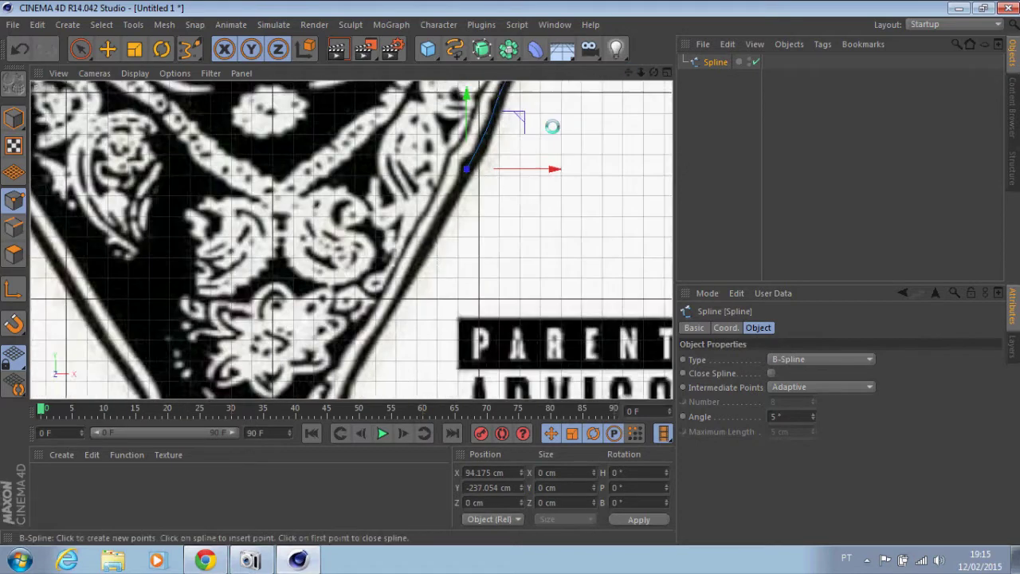
drag(632, 73, 420, 184)
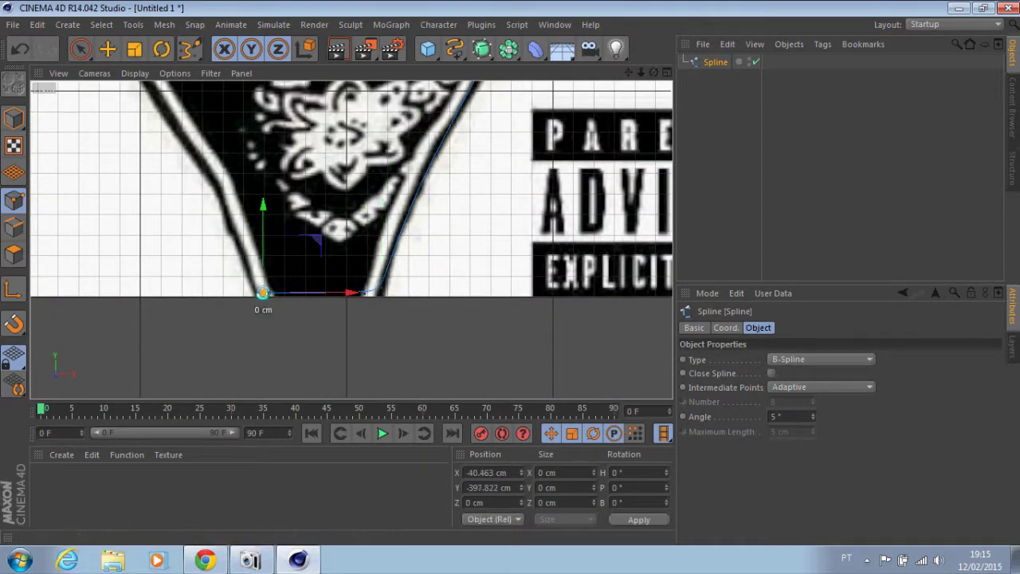
mouse_move(626, 70)
mouse_down()
mouse_move(666, 99)
mouse_move(740, 230)
mouse_up()
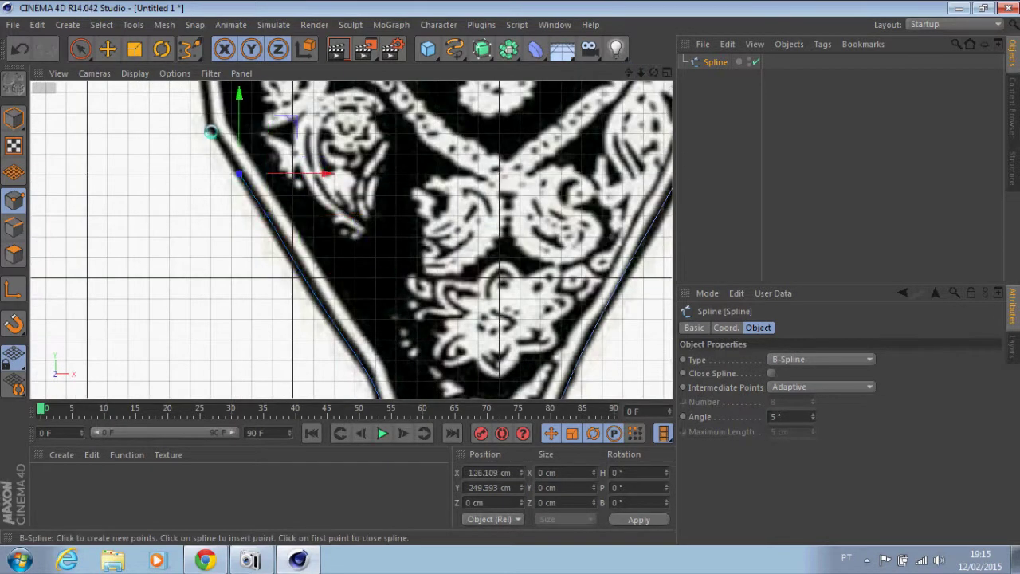
drag(627, 70, 701, 216)
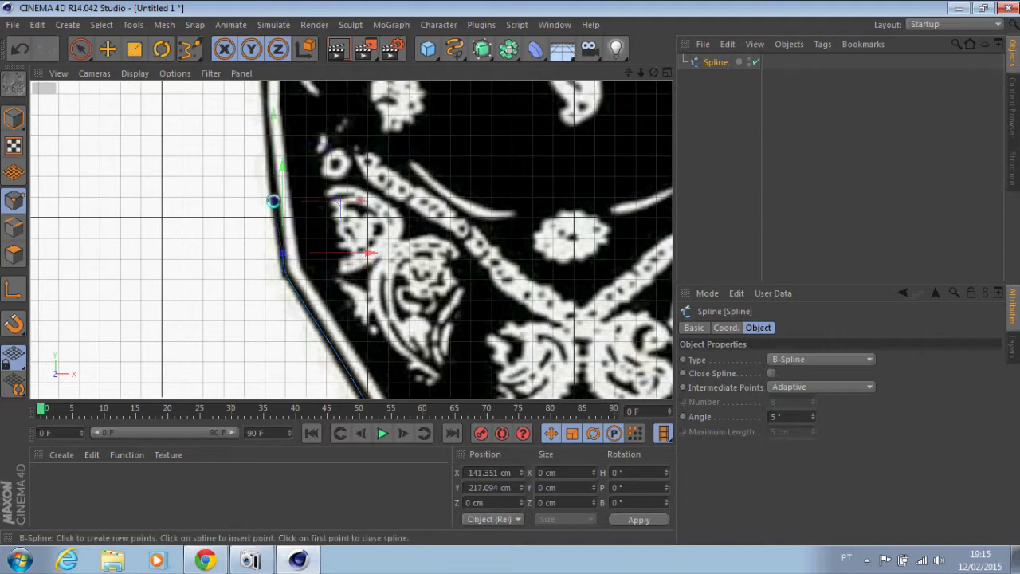
drag(626, 70, 680, 119)
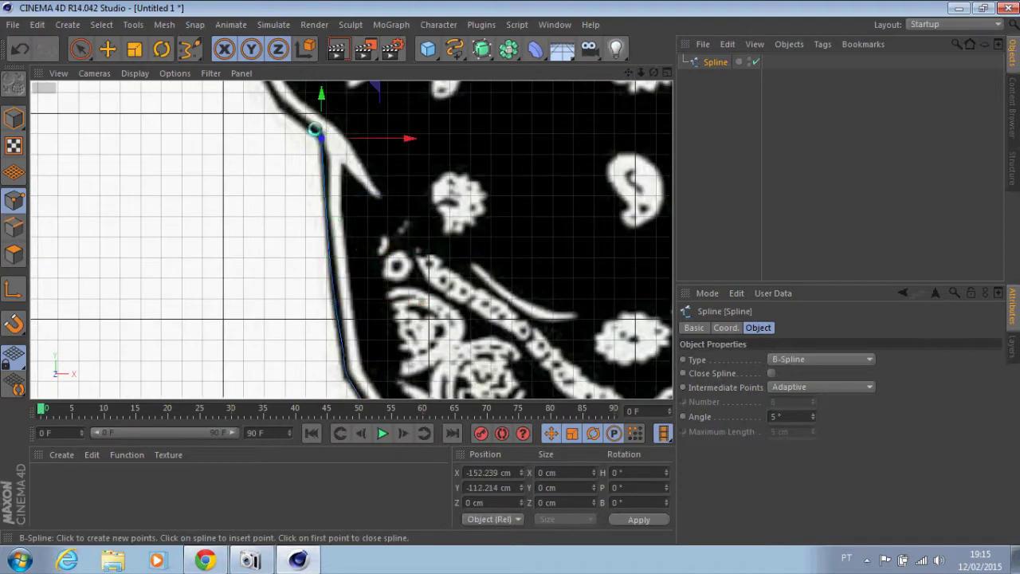
drag(626, 70, 710, 213)
Step: Trace up the logo's left side and around the brim tip, closing the spline at its first point
click(336, 190)
click(318, 137)
drag(626, 70, 680, 218)
click(365, 199)
click(372, 175)
click(379, 135)
drag(626, 70, 681, 175)
click(412, 154)
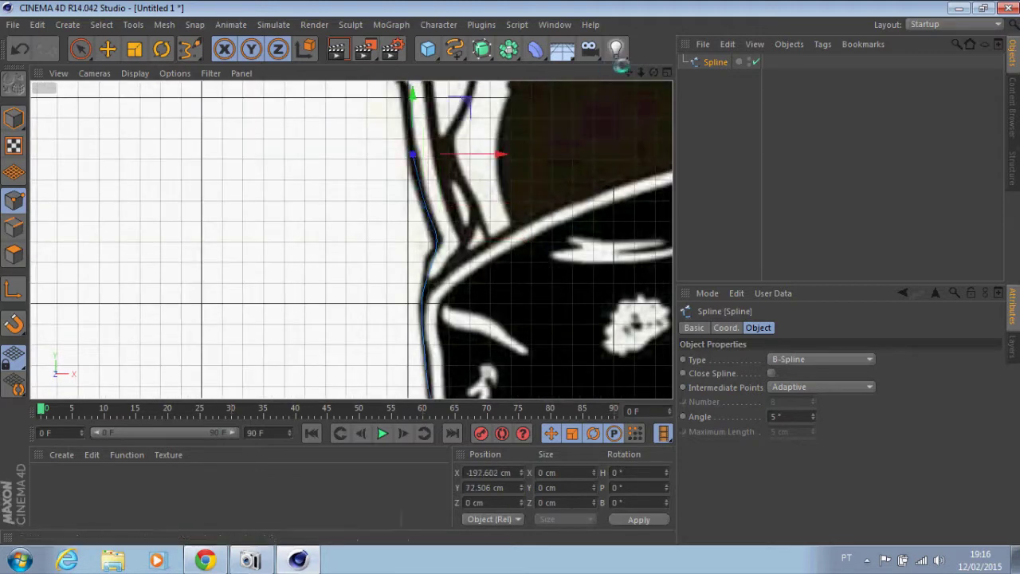
drag(626, 70, 672, 195)
click(438, 176)
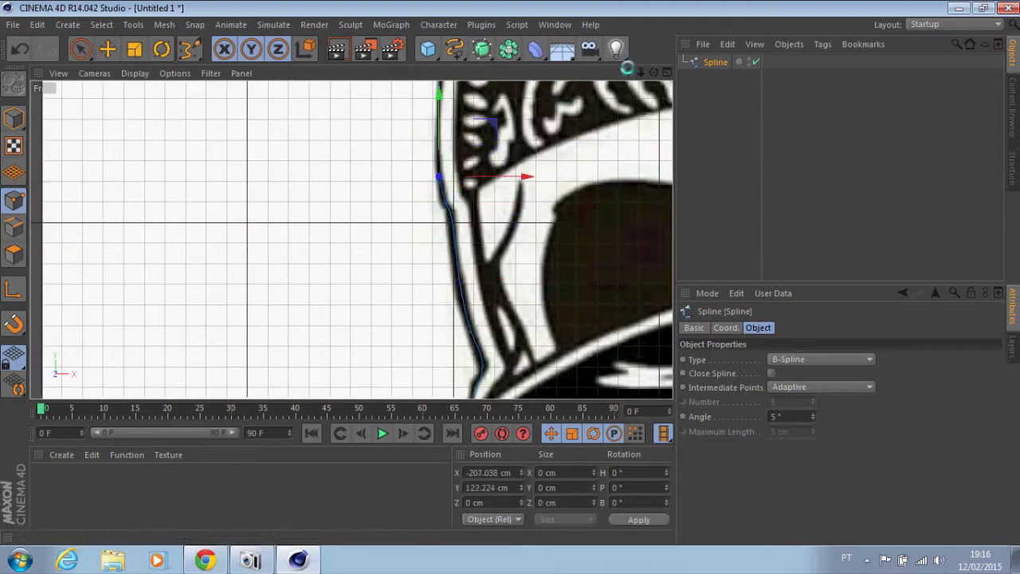
drag(626, 70, 600, 177)
click(415, 168)
click(355, 151)
click(319, 111)
drag(628, 70, 656, 150)
click(355, 168)
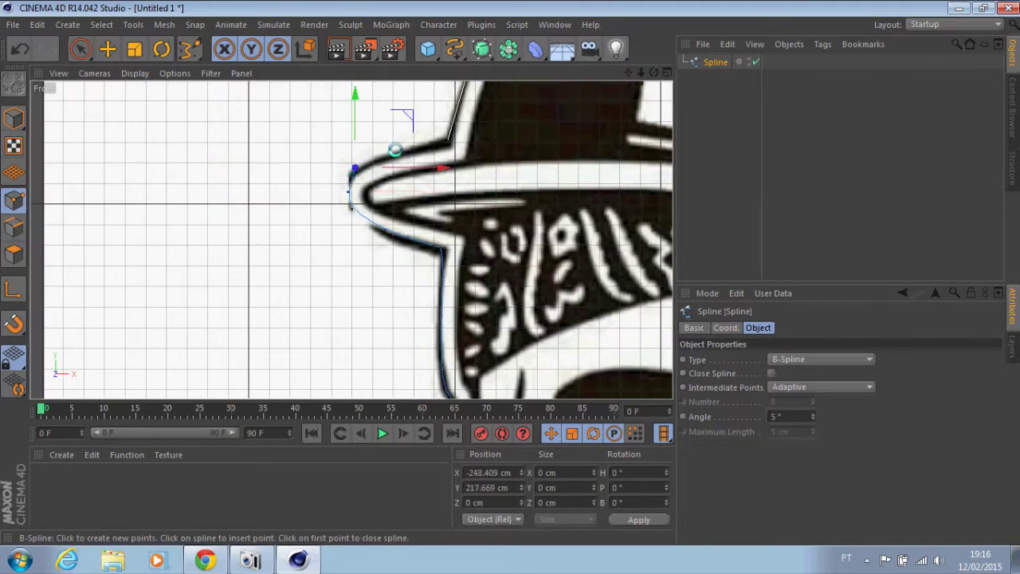
click(448, 140)
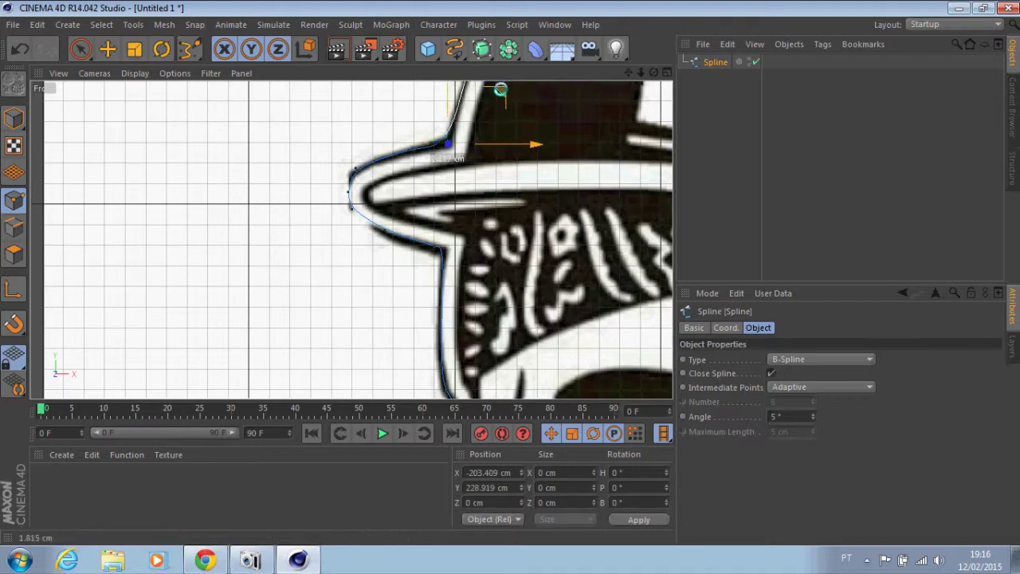
drag(644, 73, 509, 273)
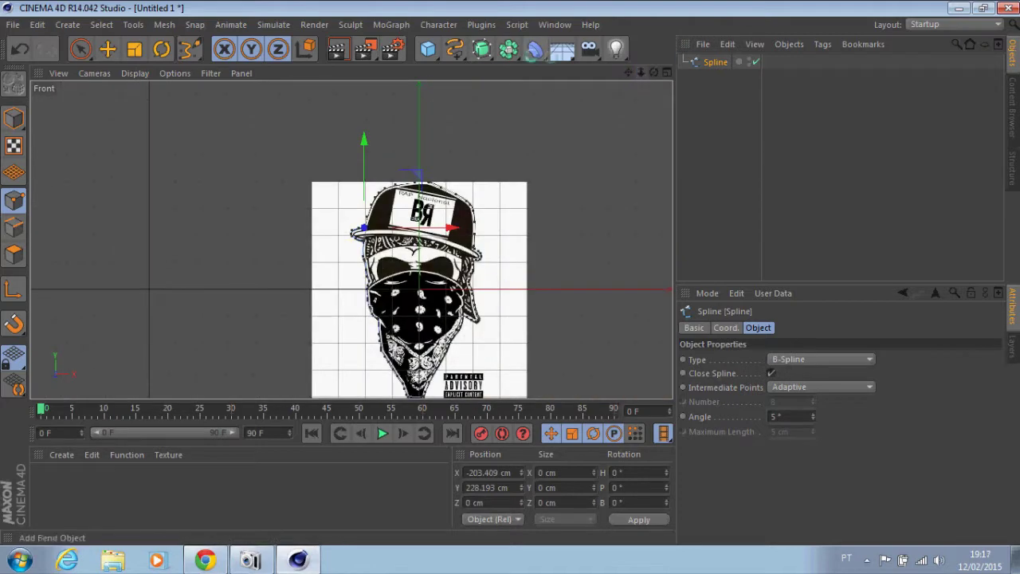
Step: Put the outline spline inside a new Extrude NURBS and check the extruded shape in perspective
drag(481, 49, 649, 69)
drag(715, 77, 731, 62)
key(F5)
key(F1)
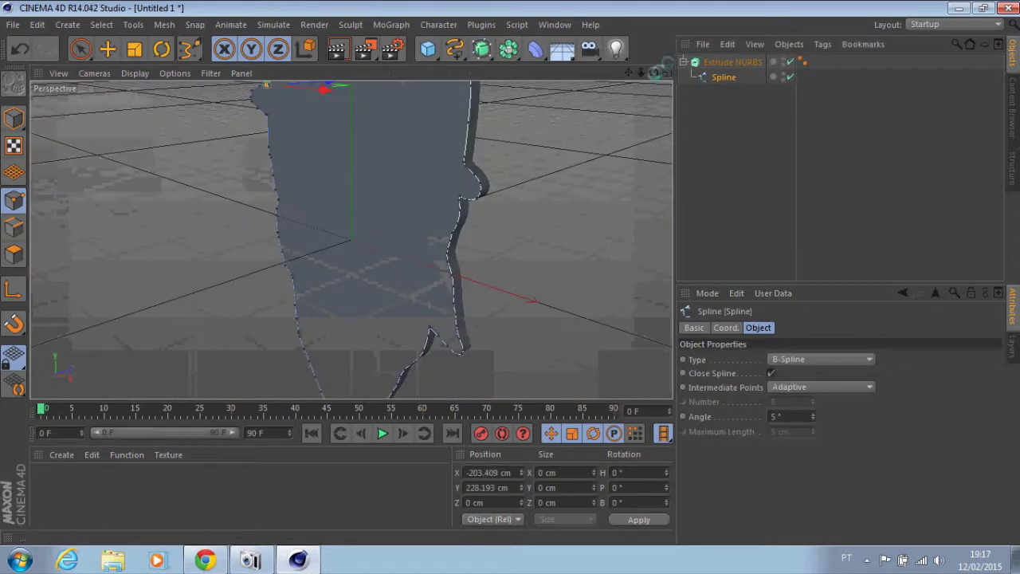
alt+drag(351, 239, 366, 255)
key(F5)
middle_click(509, 273)
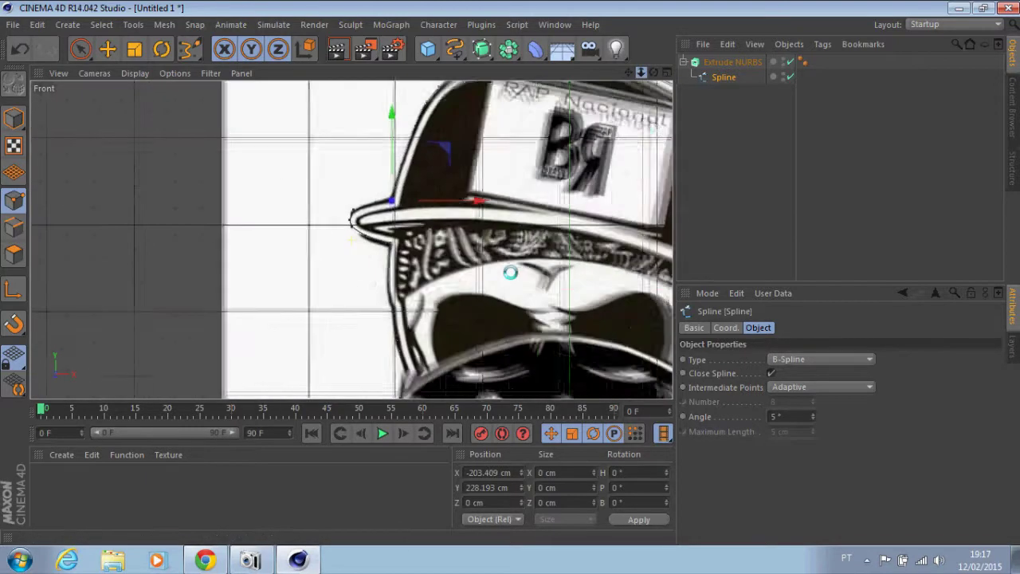
Step: Start a new B-Spline at the cap's left brim and trace up and across the crown top
scroll(509, 272, up, 3)
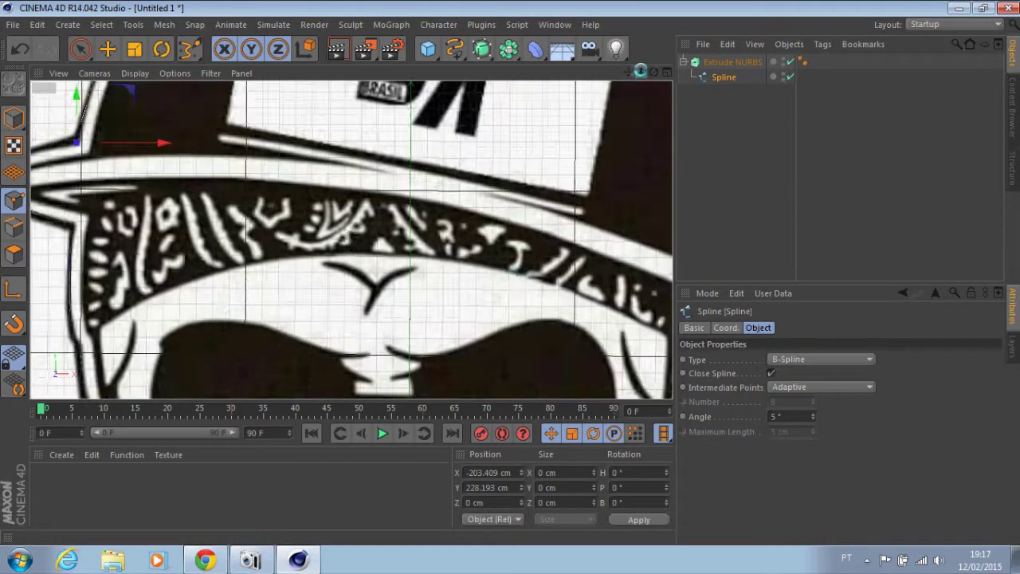
scroll(398, 239, up, 2)
click(454, 49)
click(676, 70)
click(254, 214)
click(329, 190)
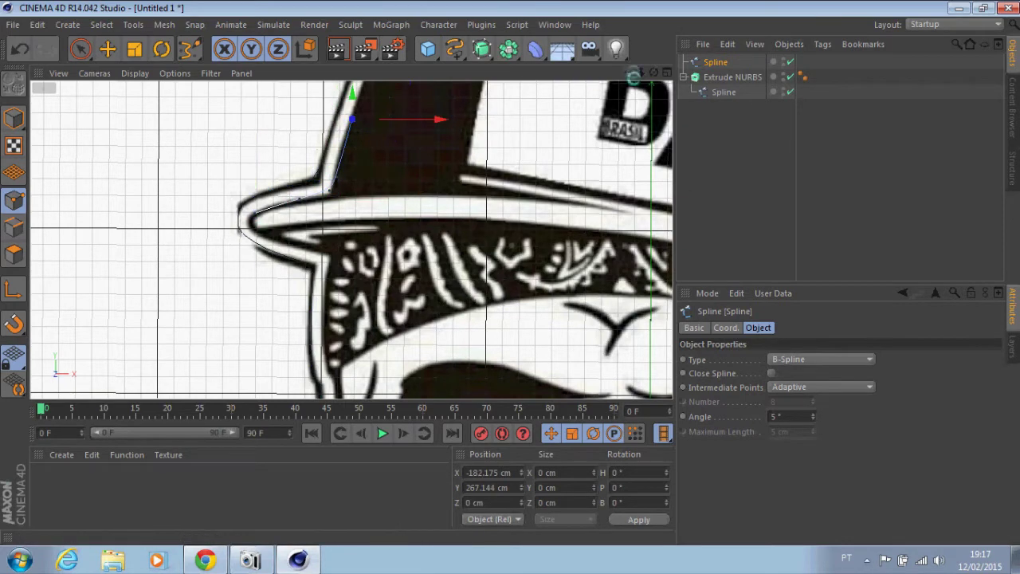
middle_drag(351, 120, 311, 238)
click(330, 182)
click(378, 94)
middle_drag(420, 90, 355, 149)
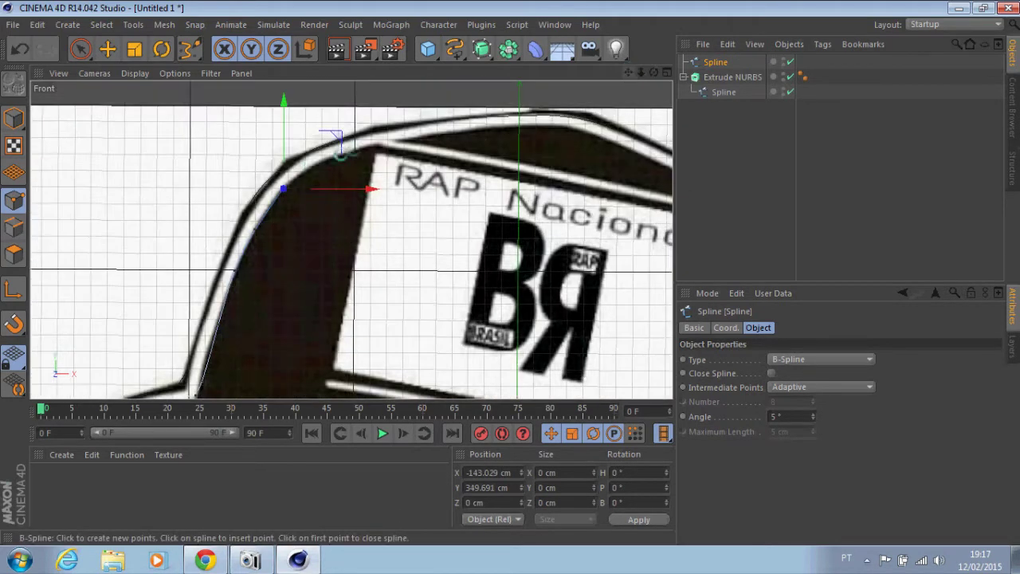
click(503, 127)
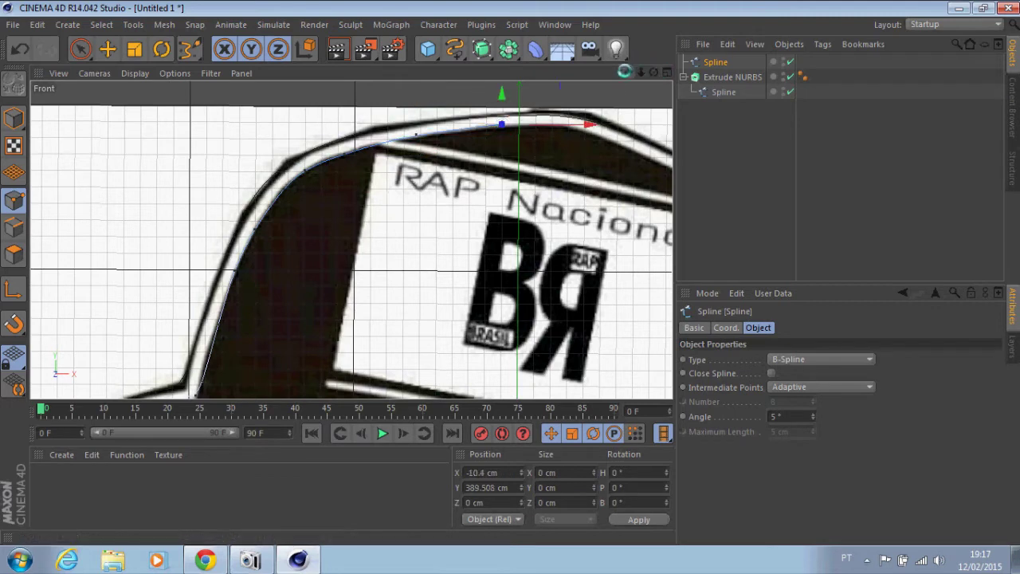
middle_drag(586, 138, 478, 114)
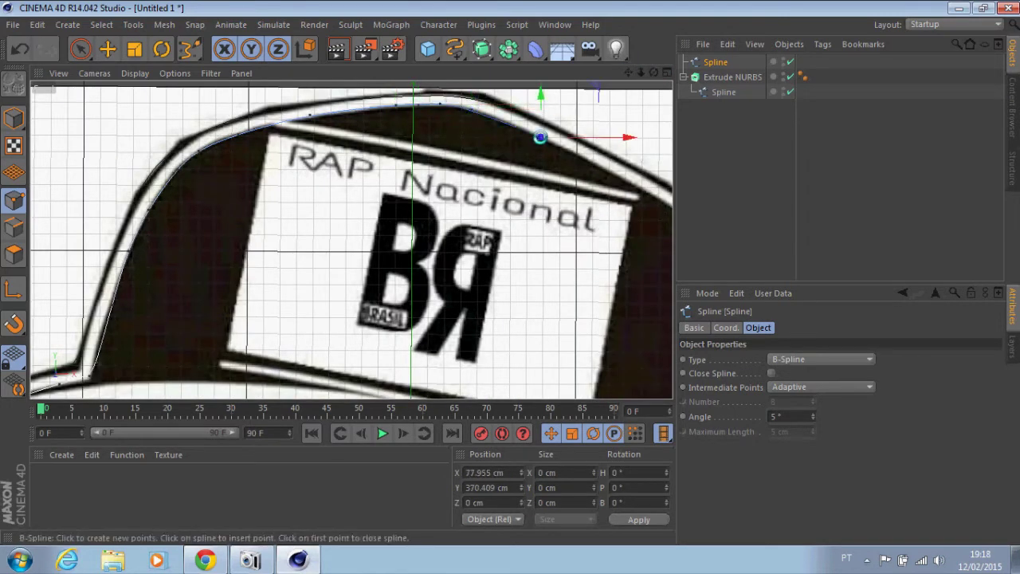
middle_drag(541, 137, 560, 101)
click(409, 125)
Step: Trace the new spline down the crown's right edge and back along the brim
middle_drag(409, 125, 468, 170)
click(484, 285)
click(482, 345)
middle_drag(518, 376, 520, 154)
click(473, 207)
click(405, 174)
click(138, 104)
drag(628, 73, 461, 148)
click(364, 150)
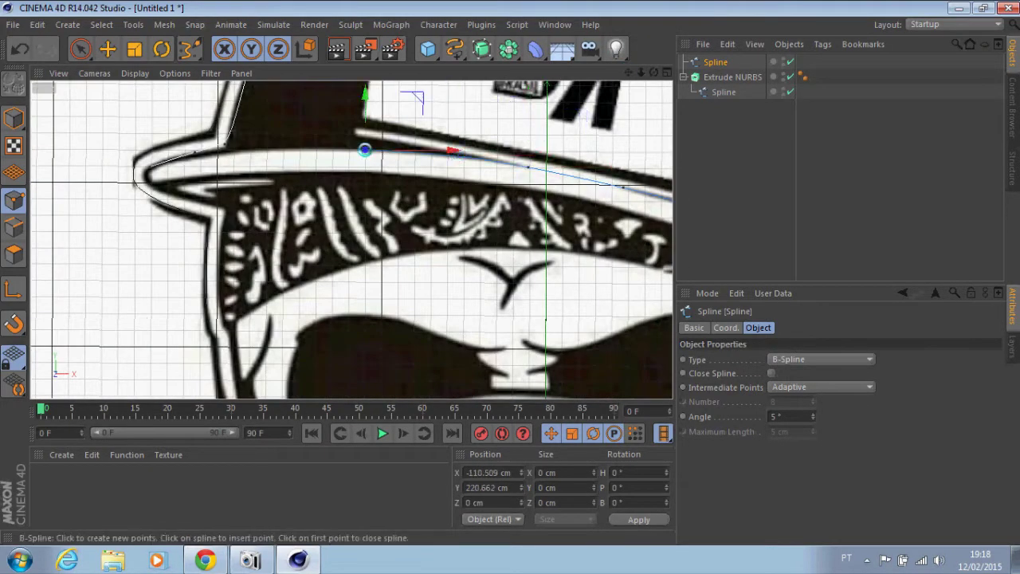
key(alt+h)
Step: Place the cap spline in a second Extrude NURBS and view both extrusions in perspective
click(508, 48)
click(637, 71)
drag(715, 78, 733, 62)
key(F5)
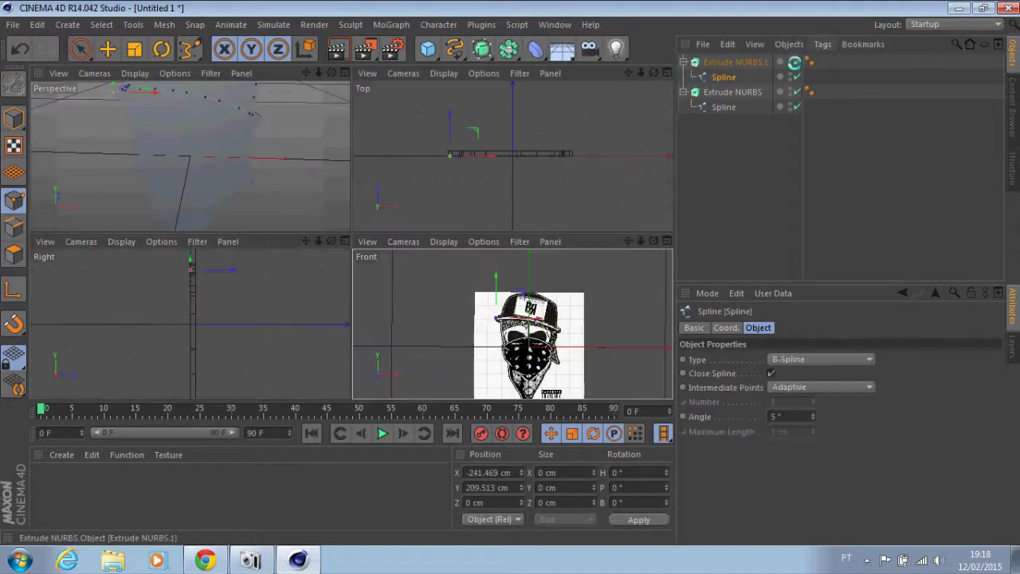
click(732, 92)
key(F1)
mouse_move(640, 72)
mouse_down()
mouse_move(630, 96)
mouse_move(605, 75)
mouse_move(621, 73)
mouse_up()
Step: Create a new material Mat using the logo image as its colour texture
double_click(119, 486)
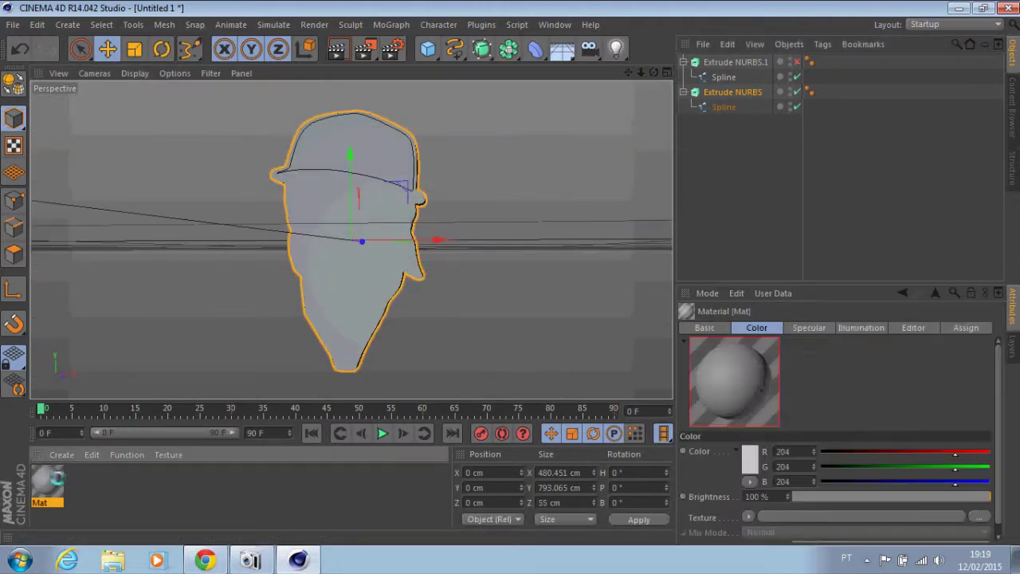
double_click(46, 482)
click(390, 242)
click(422, 210)
double_click(610, 388)
double_click(174, 119)
click(594, 325)
click(654, 126)
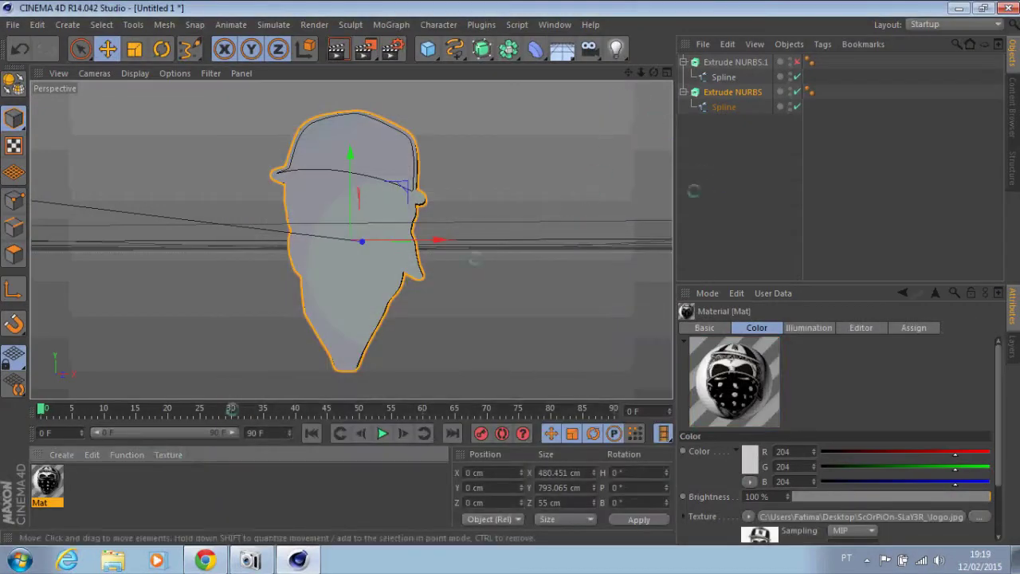
Step: Apply Mat to the head Extrude NURBS with Cubic projection and stretch the texture horizontally
drag(723, 108, 729, 91)
click(860, 389)
click(861, 449)
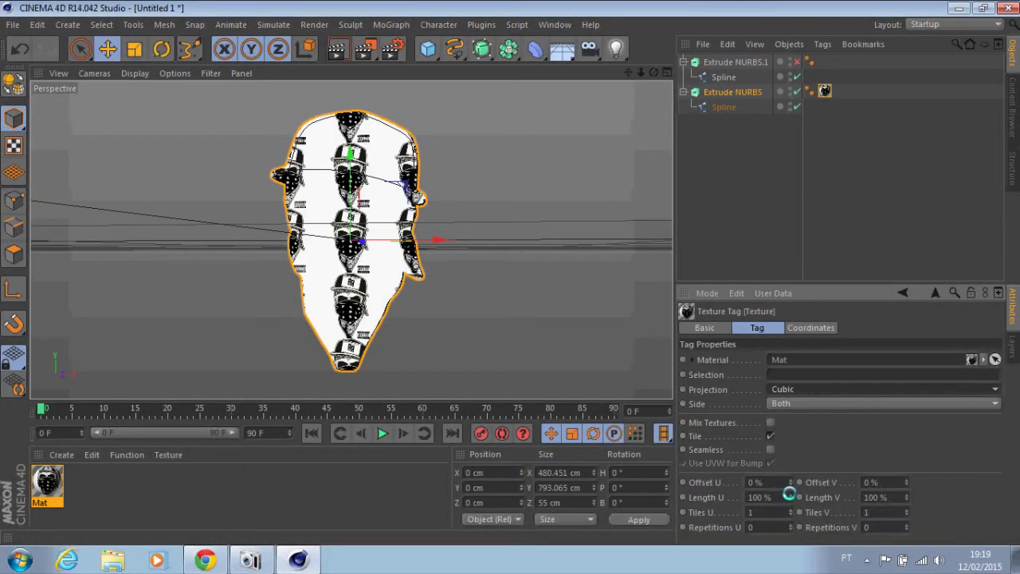
drag(788, 495, 789, 493)
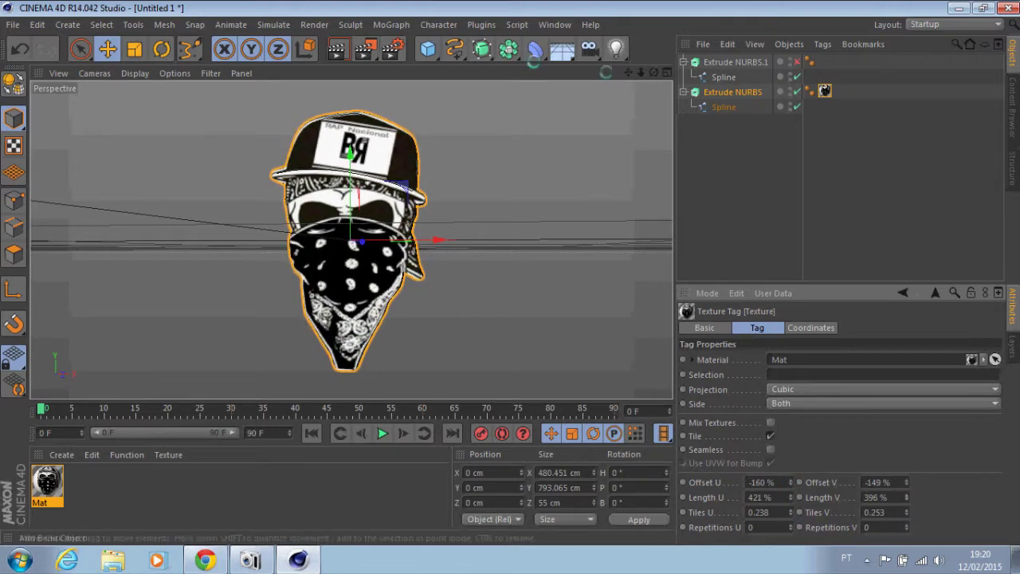
Step: Tune the head texture to Length 448%/413% and Offset -171%/-154% via test renders, then select Extrude NURBS.1
click(338, 50)
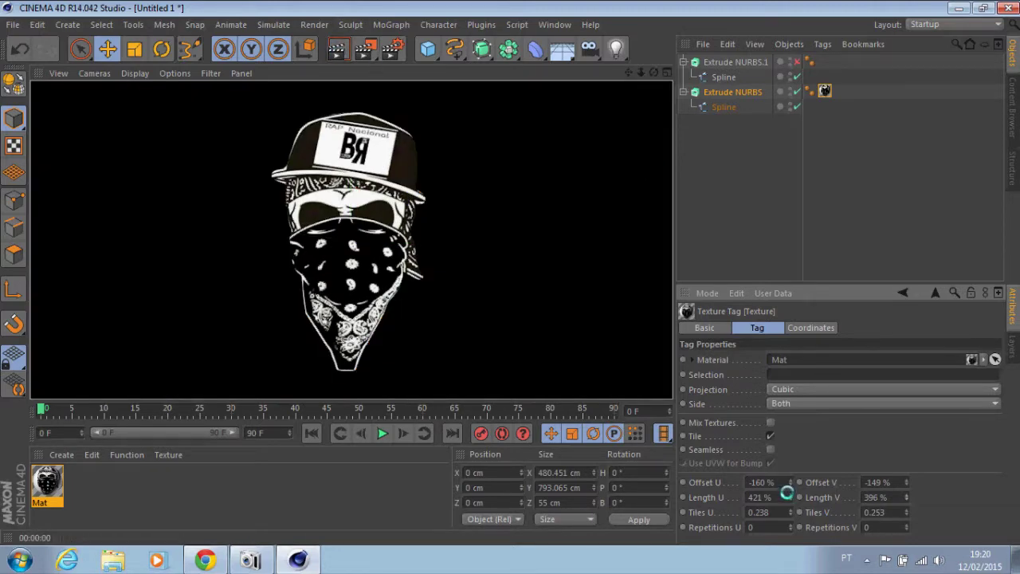
drag(787, 493, 791, 494)
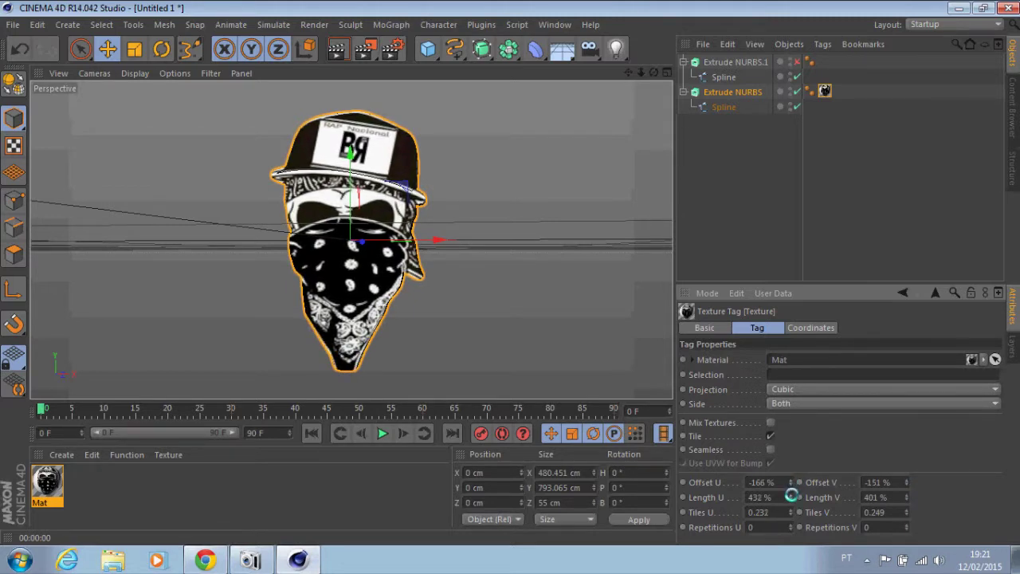
drag(790, 494, 799, 488)
key(ctrl+r)
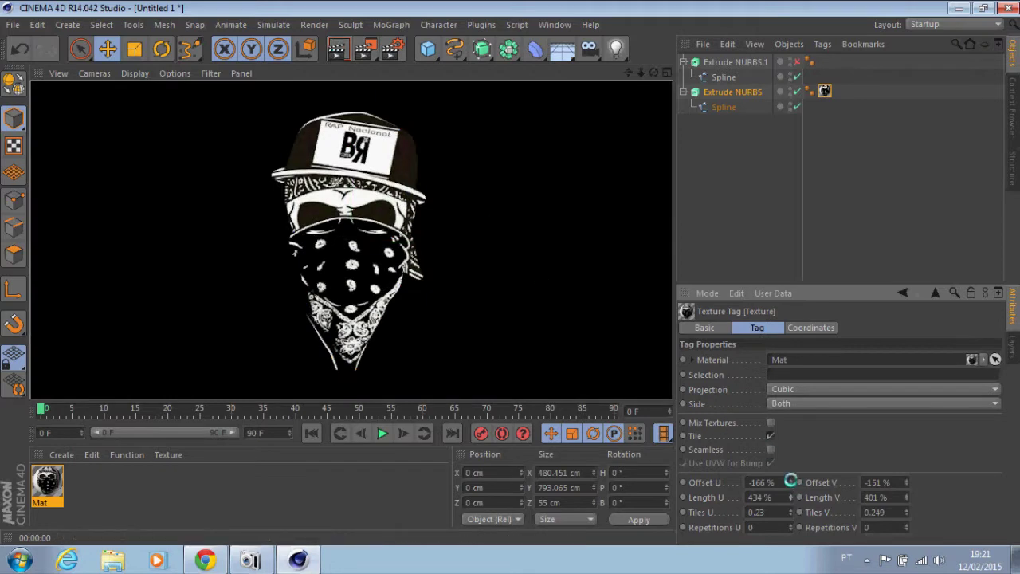
click(789, 481)
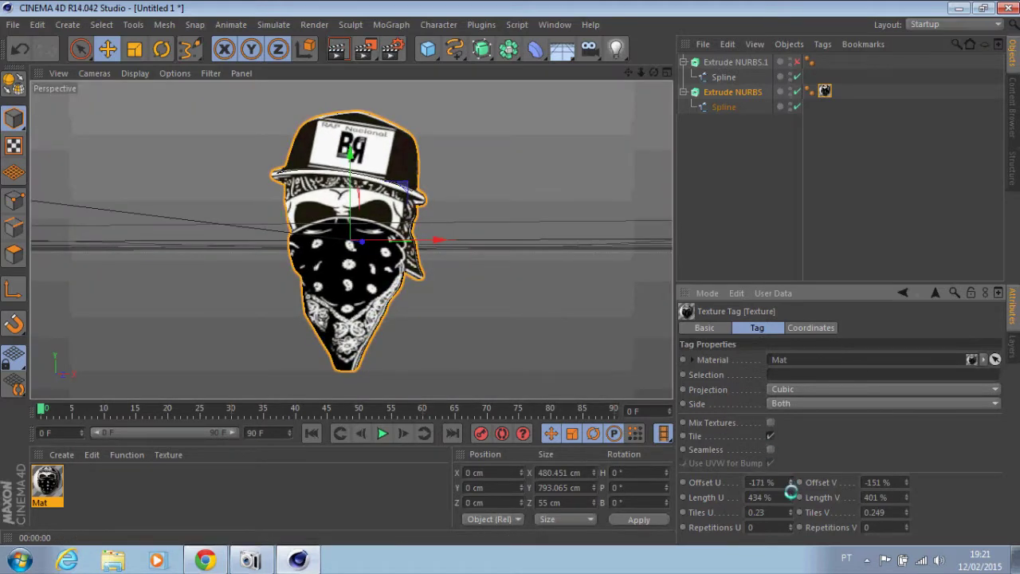
drag(906, 497, 906, 482)
click(337, 48)
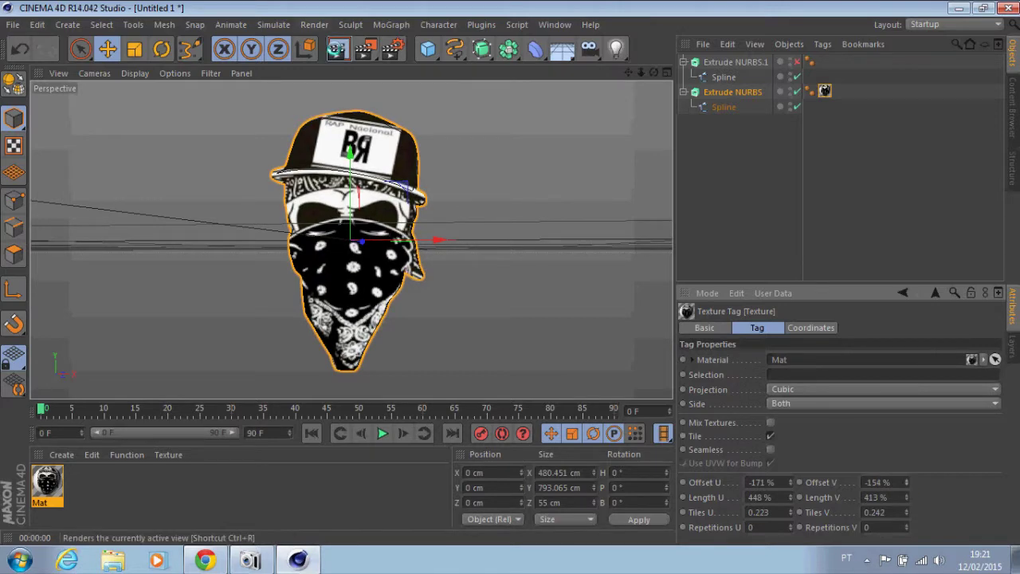
click(732, 91)
click(800, 60)
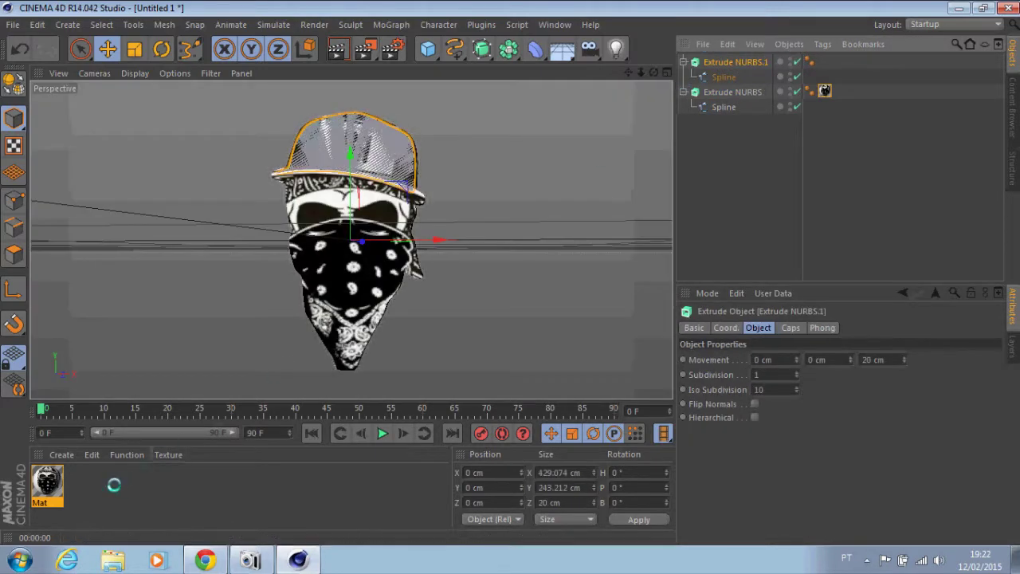
Step: Create a black material, Mat.1, and apply it to the cap extrusion, Extrude NURBS.1
double_click(46, 482)
drag(460, 95, 675, 143)
click(610, 232)
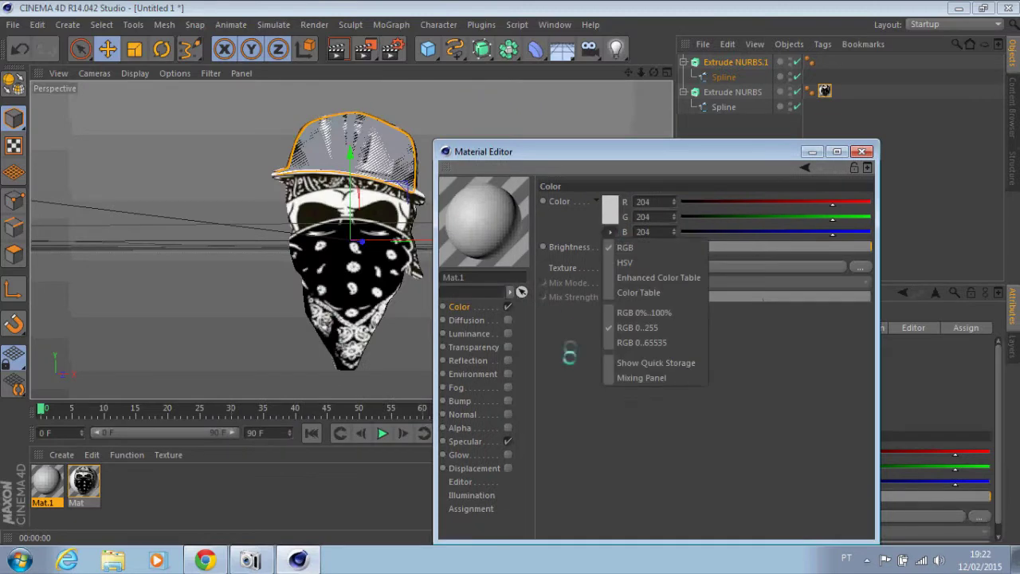
click(610, 209)
click(580, 224)
click(584, 278)
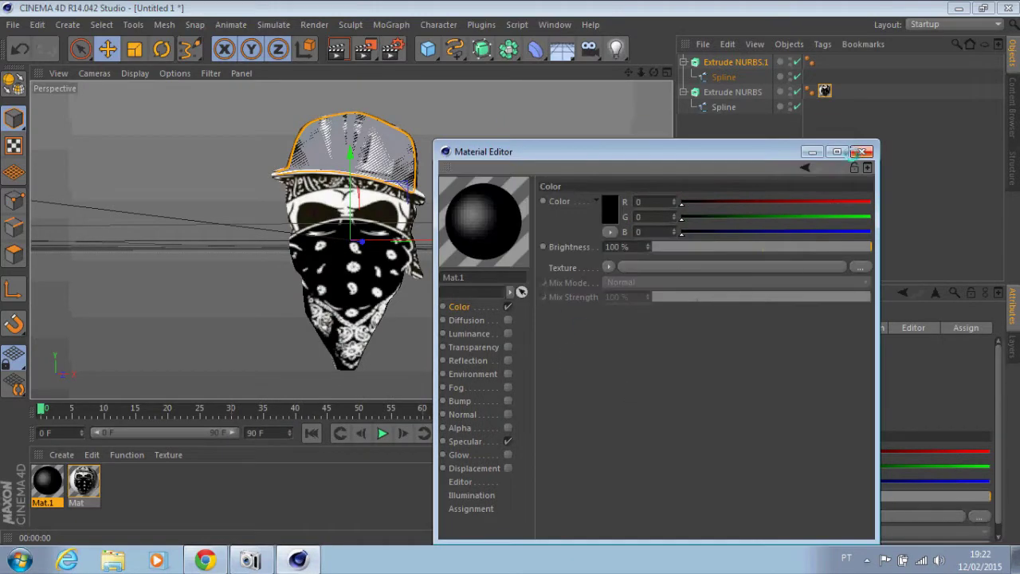
click(861, 151)
drag(46, 482, 732, 61)
double_click(46, 482)
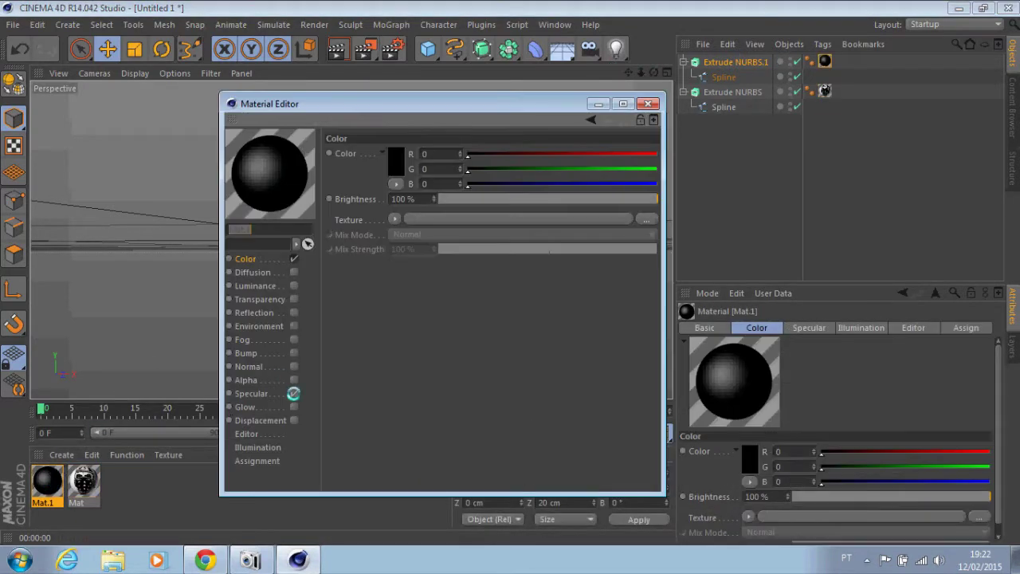
click(653, 101)
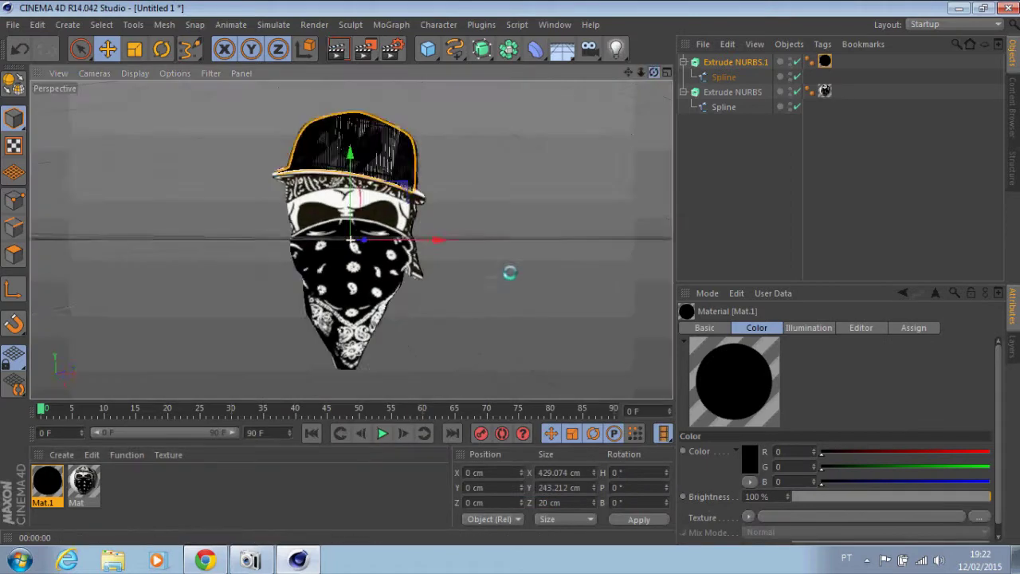
Step: Deepen the cap extrusion's Movement Z to 56 cm and render a preview
alt+drag(510, 273, 557, 271)
click(663, 72)
click(664, 73)
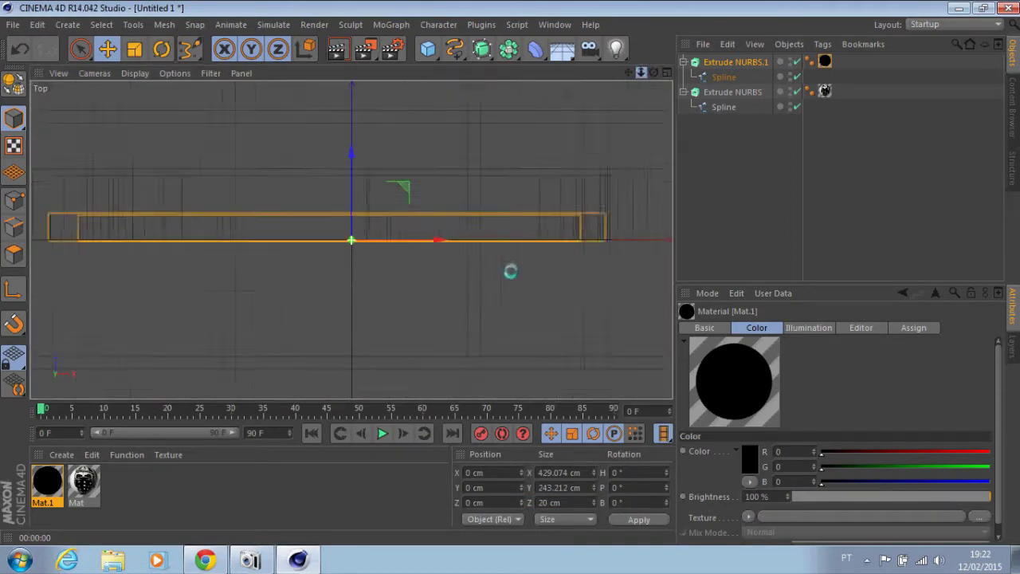
drag(353, 151, 353, 153)
click(735, 61)
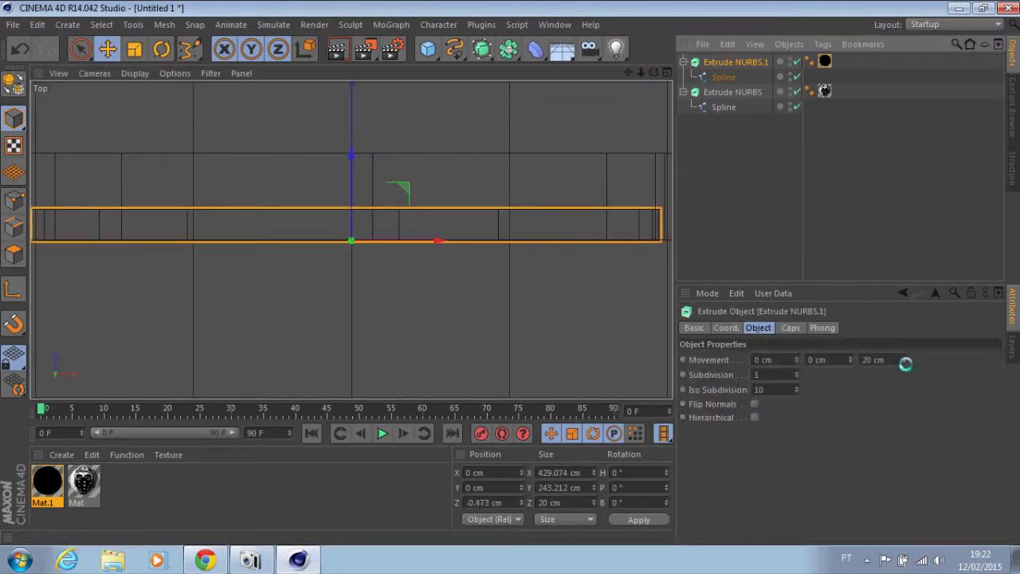
drag(886, 359, 905, 360)
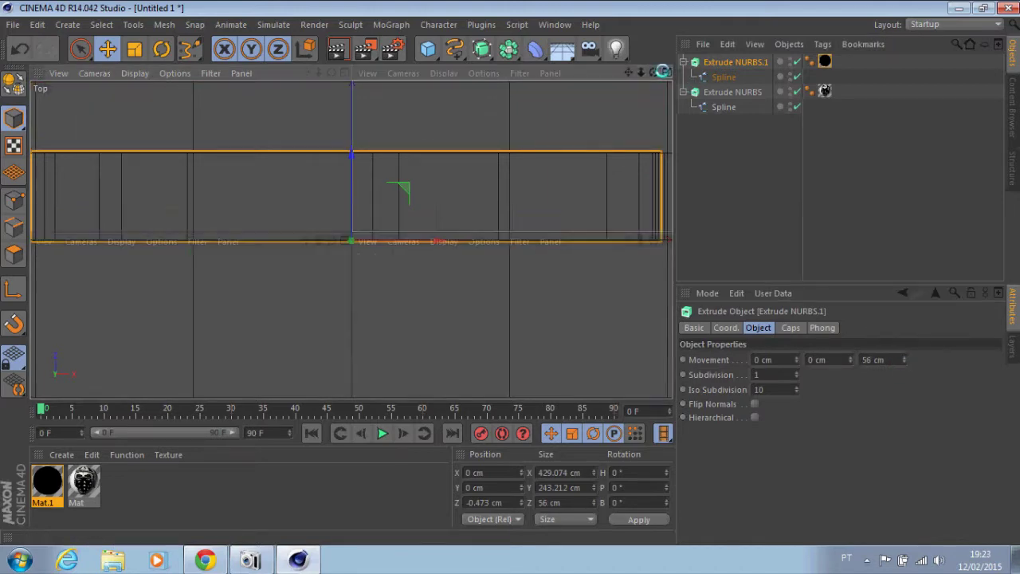
click(664, 72)
click(342, 72)
click(338, 49)
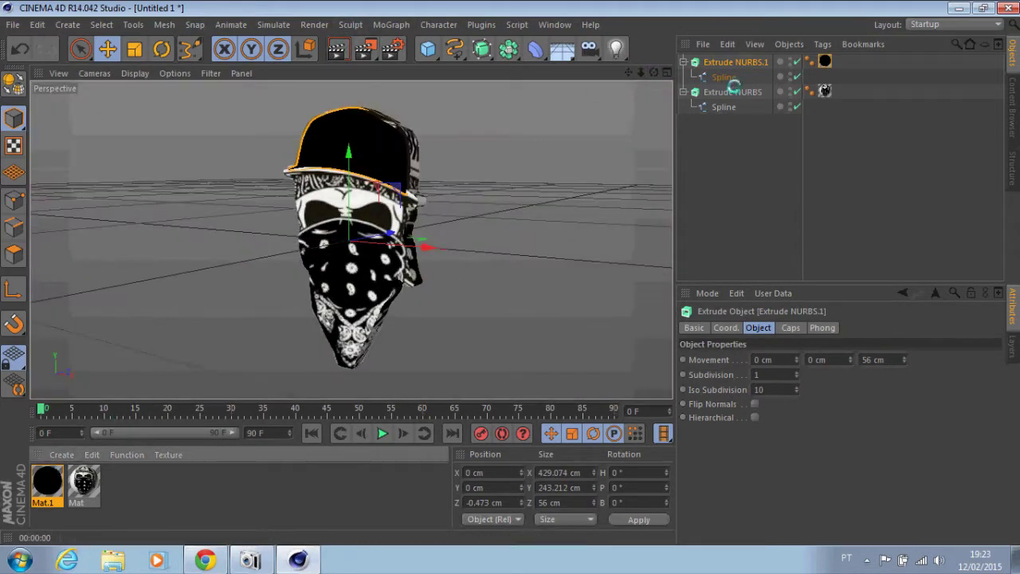
Step: Apply Mat.1 to the head extrusion, restricted to selection 2
drag(47, 482, 733, 92)
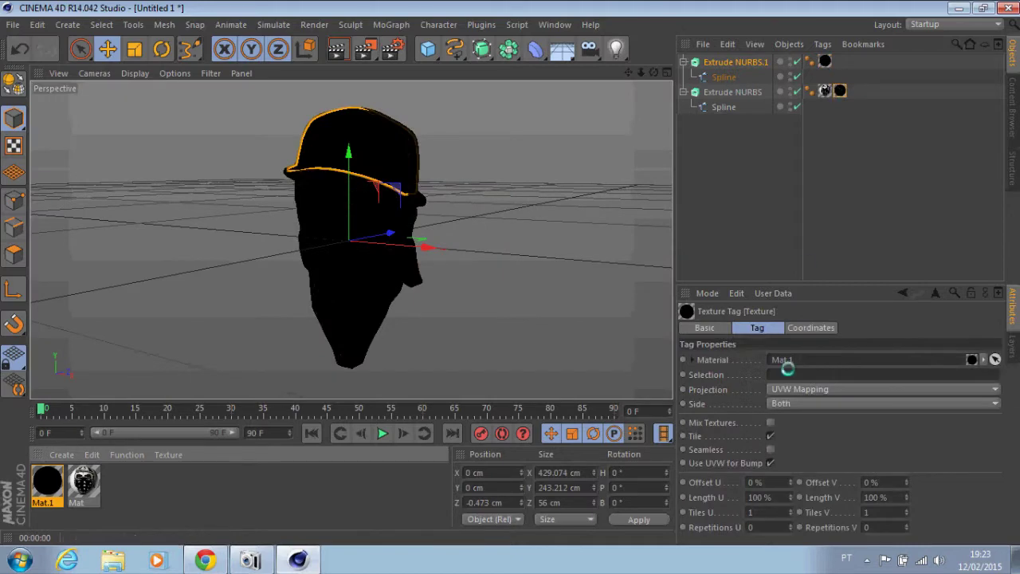
text(C1)
key(BackSpace)
text(2)
key(Return)
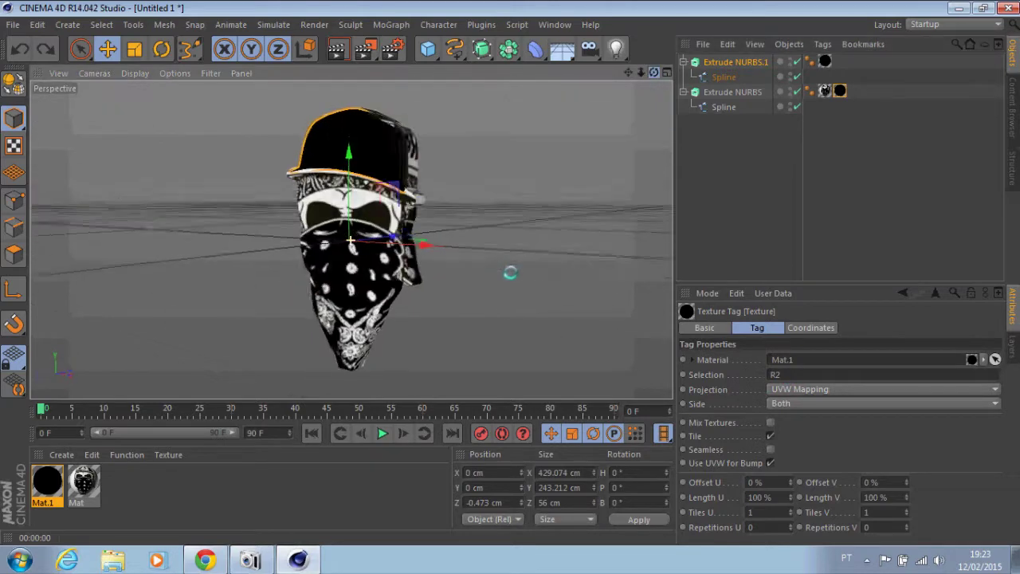
click(732, 92)
Step: Make the head editable with C, then connect it and both caps into one mesh
key(c)
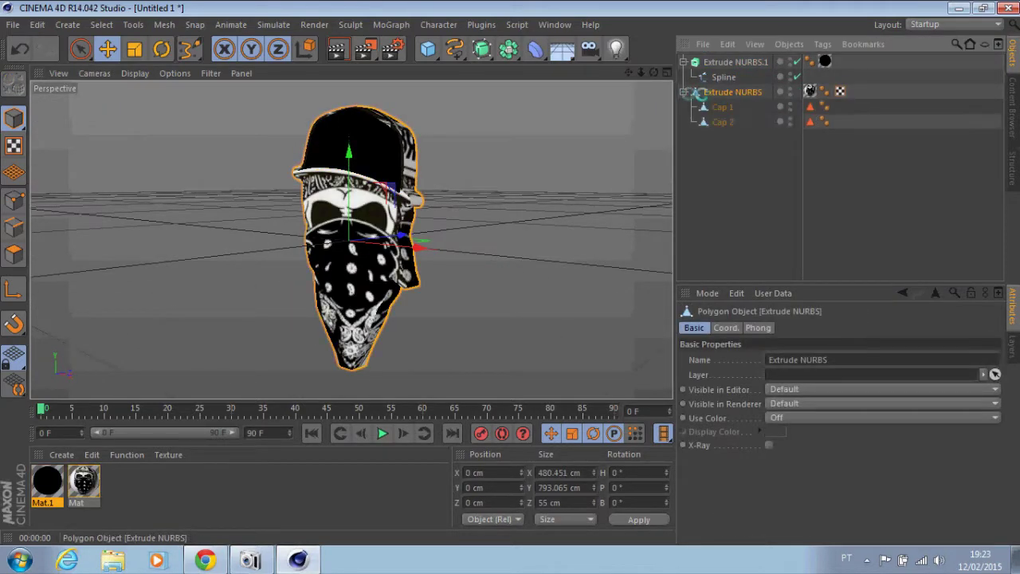
shift+click(723, 122)
right_click(723, 122)
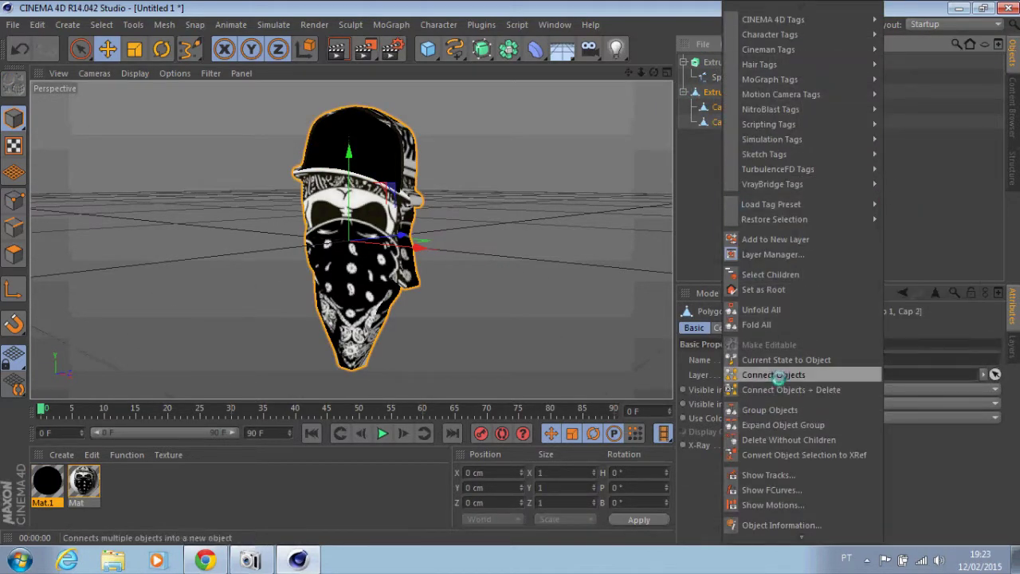
click(14, 254)
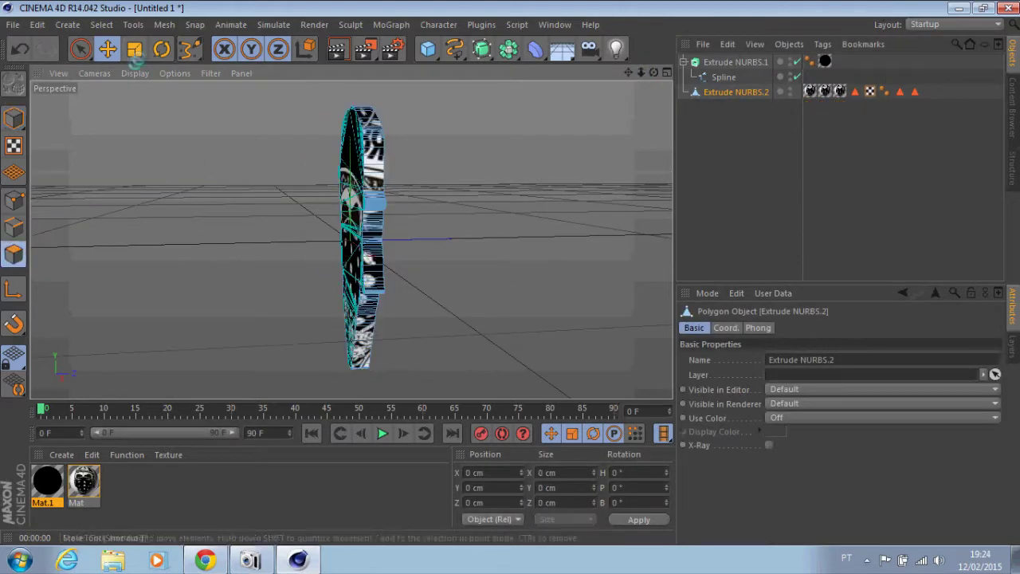
Step: Loop-select the head's edge polygons, apply black Mat.1 to them, and render the front
click(101, 25)
click(108, 127)
click(375, 239)
right_click(52, 486)
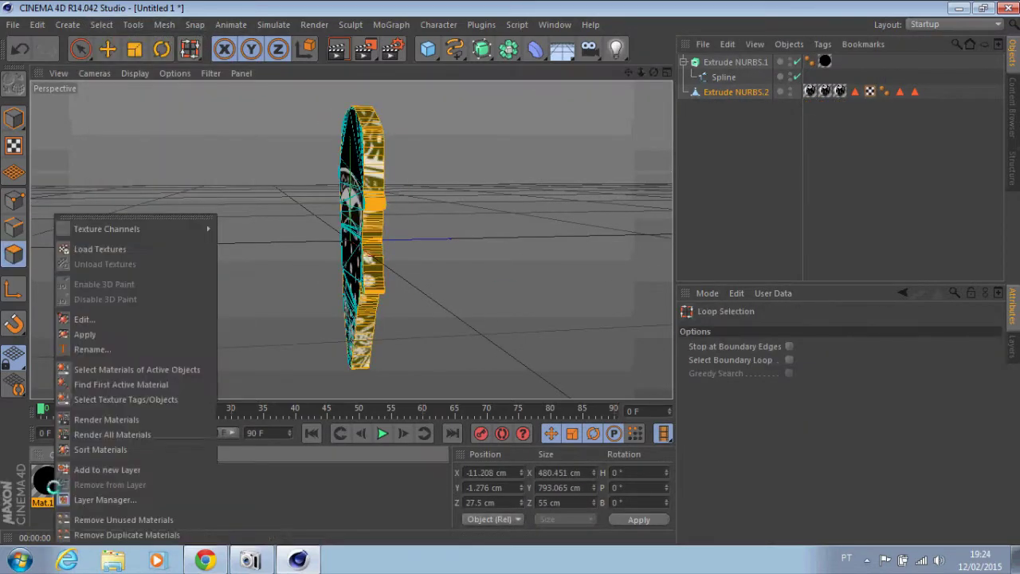
click(84, 334)
mouse_move(653, 73)
mouse_down()
mouse_move(605, 88)
mouse_move(630, 80)
mouse_up()
click(336, 49)
click(338, 49)
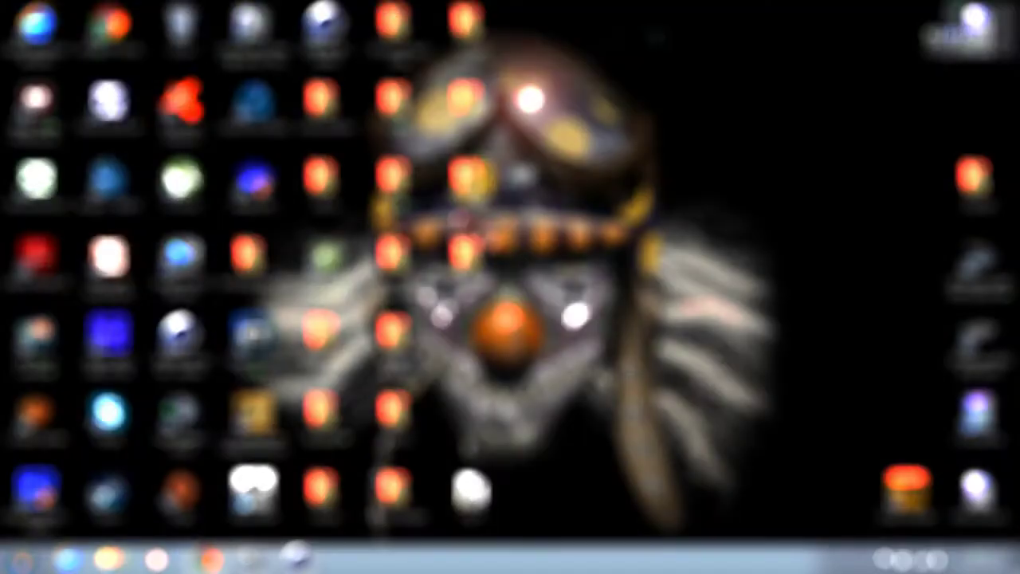
Step: Select all objects and group them under a single null
right_click(474, 169)
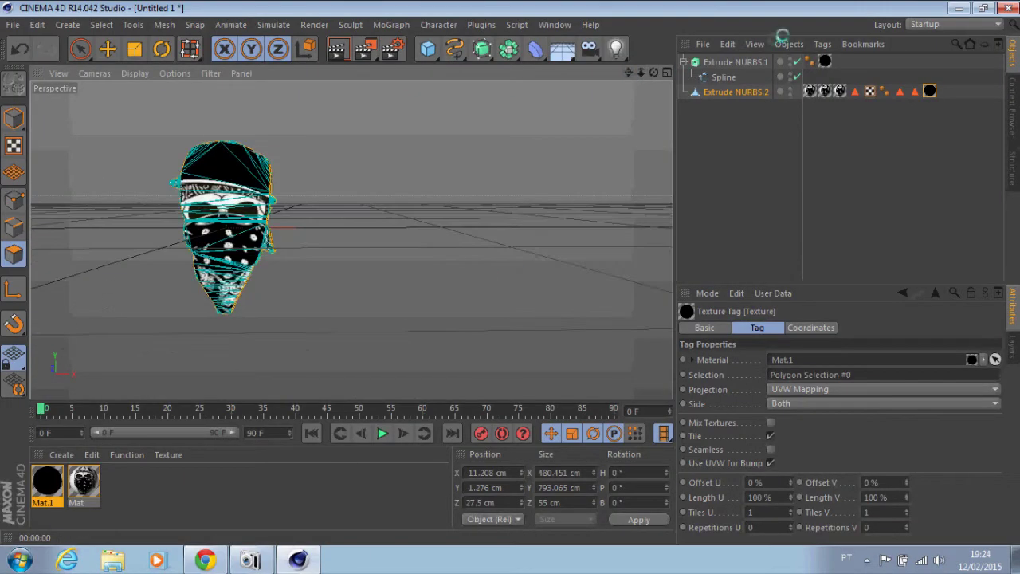
key(ctrl+a)
right_click(728, 93)
click(765, 409)
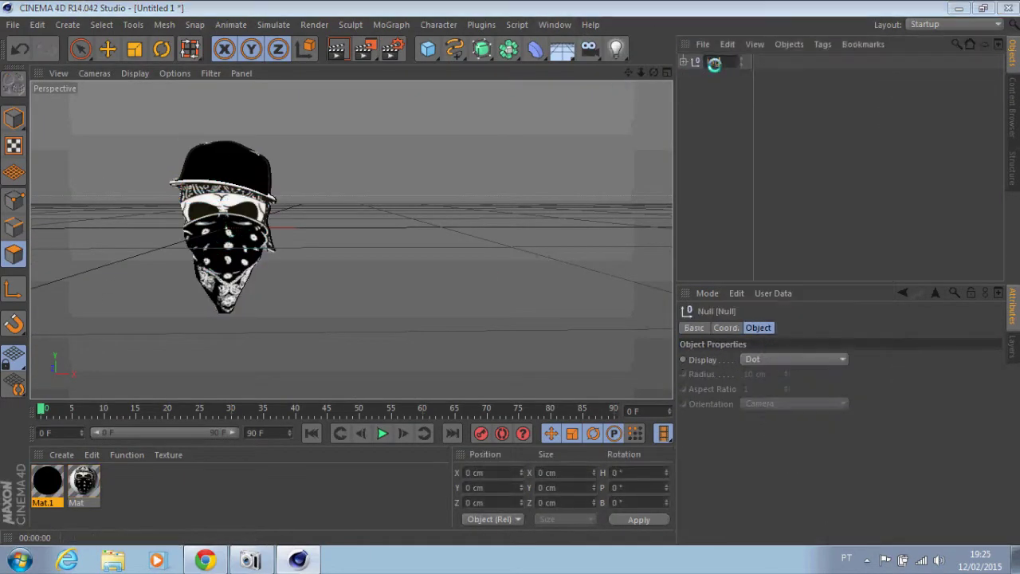
click(391, 24)
Step: Add a MoText reading 'ScOrPiOn-SLaY3R_' and move it right of the skull logo
click(423, 180)
text(ScOrPiOn-SLaY3R_)
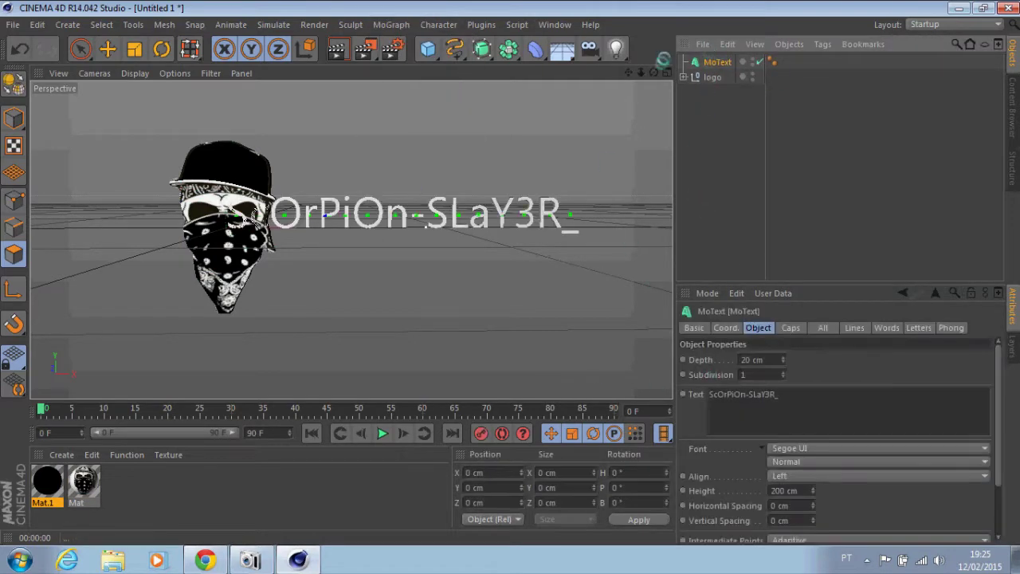
scroll(243, 218, down, 1)
scroll(228, 209, down, 1)
click(213, 212)
drag(214, 211, 357, 210)
Step: Set the text alignment to Middle, render a preview, and pick the Terminator Two font
click(717, 61)
click(866, 476)
click(860, 506)
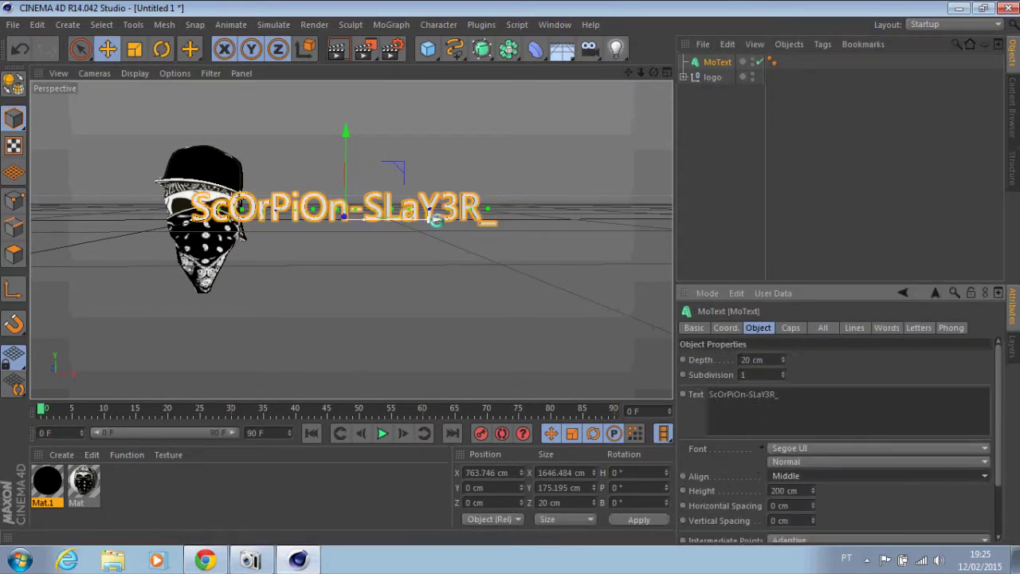
click(336, 48)
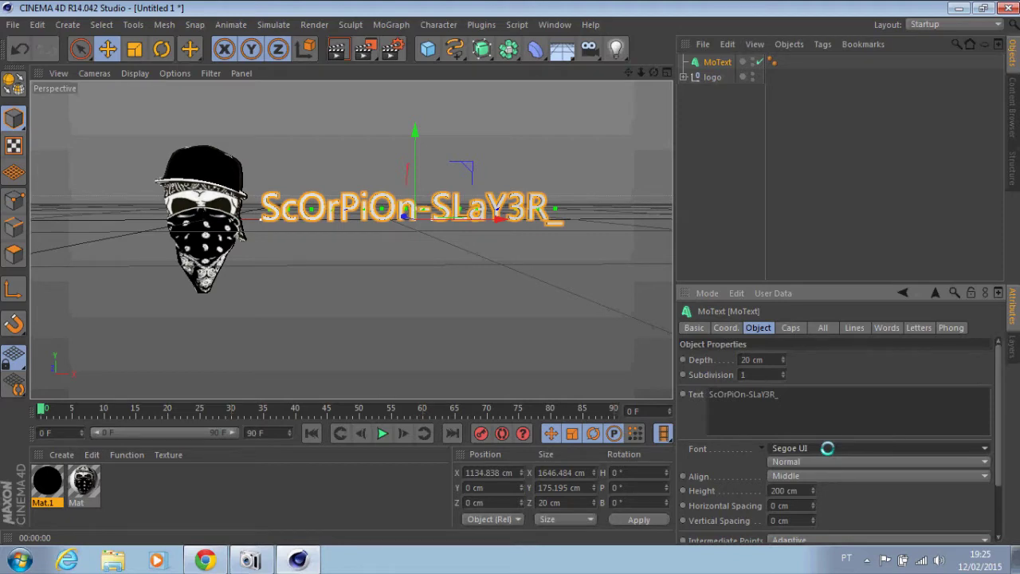
drag(986, 423, 985, 483)
click(947, 486)
Step: Switch the MoText font to Angryblue and edit the text to 'ScOrPiOn Slay3R'
click(977, 447)
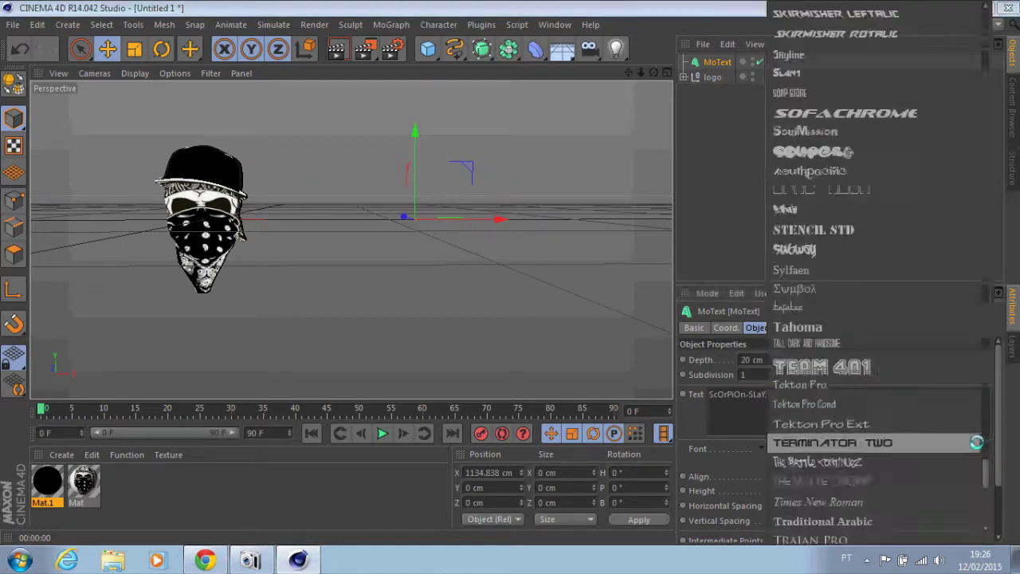
mouse_move(988, 462)
mouse_down()
mouse_move(988, 21)
mouse_move(986, 38)
mouse_up()
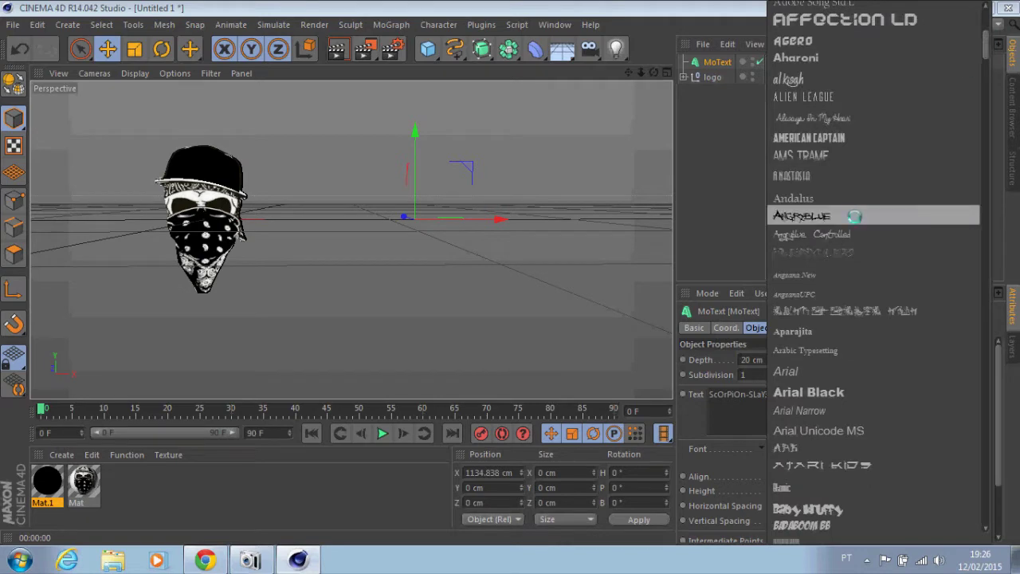
click(854, 216)
scroll(353, 236, down, 2)
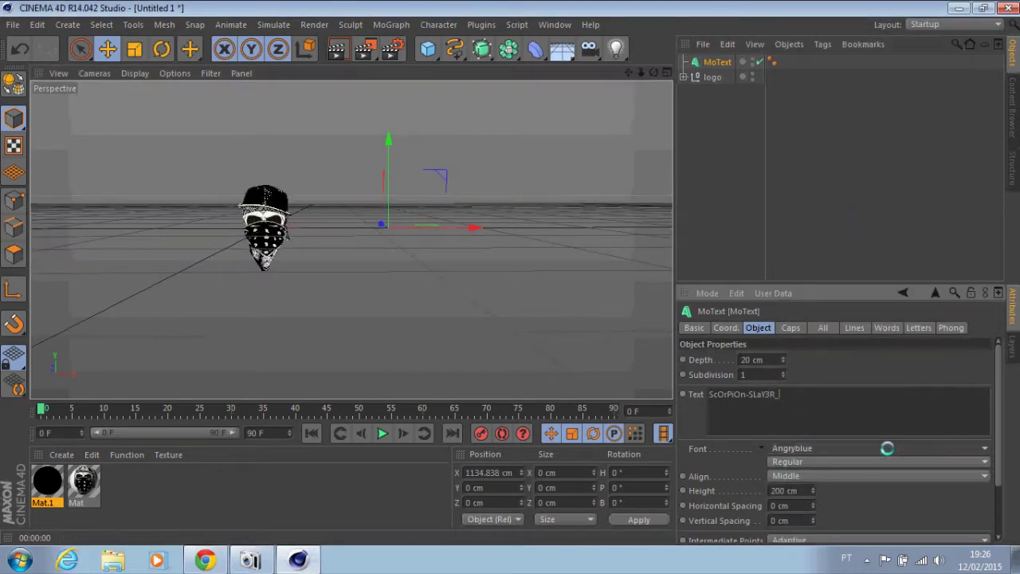
click(877, 449)
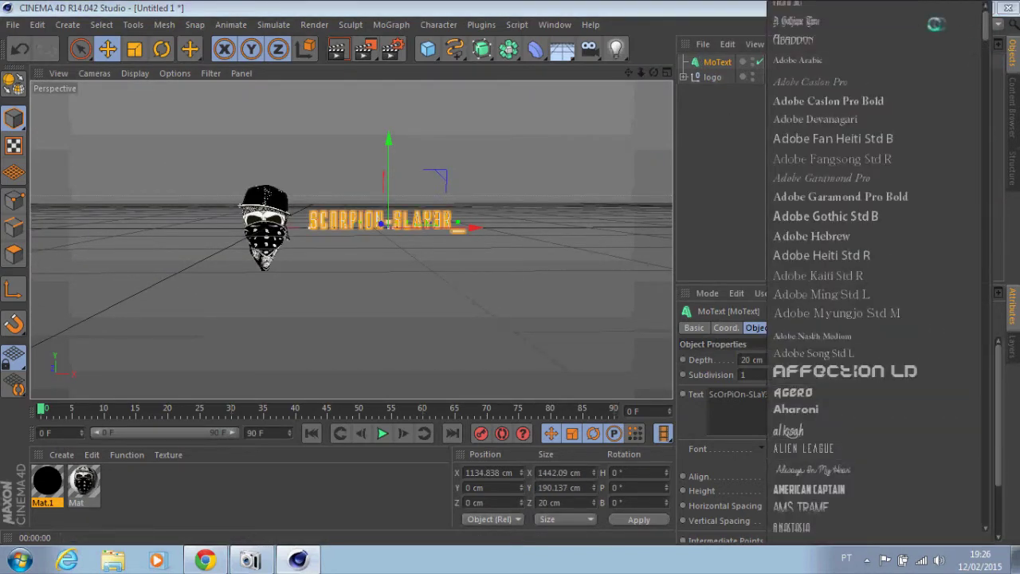
click(847, 360)
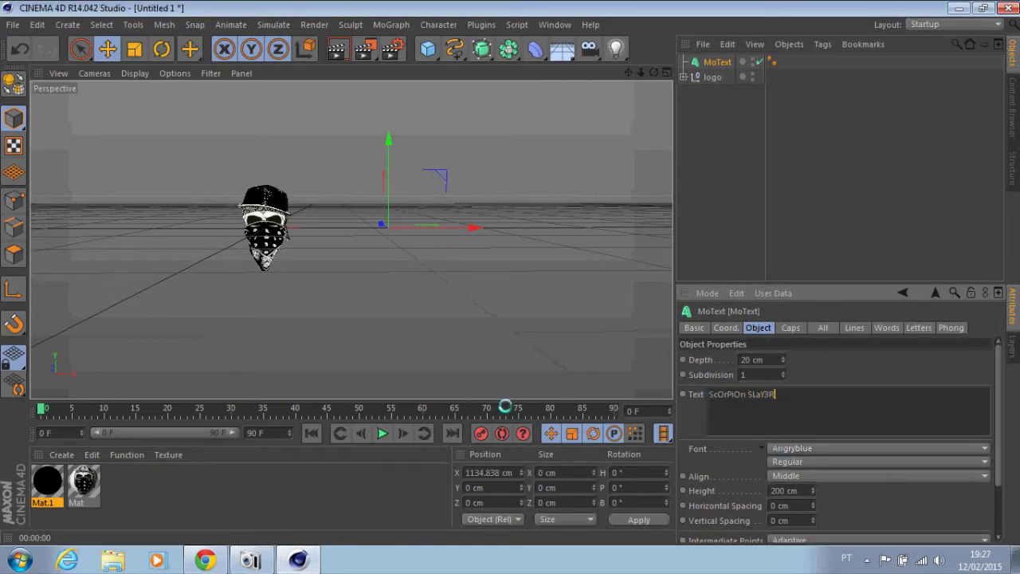
click(698, 145)
click(717, 62)
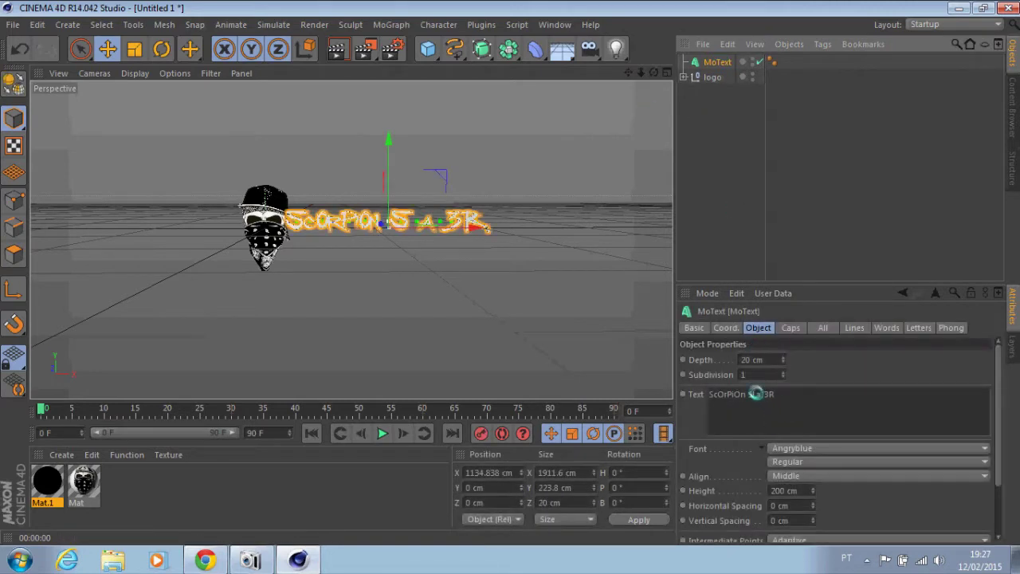
click(751, 393)
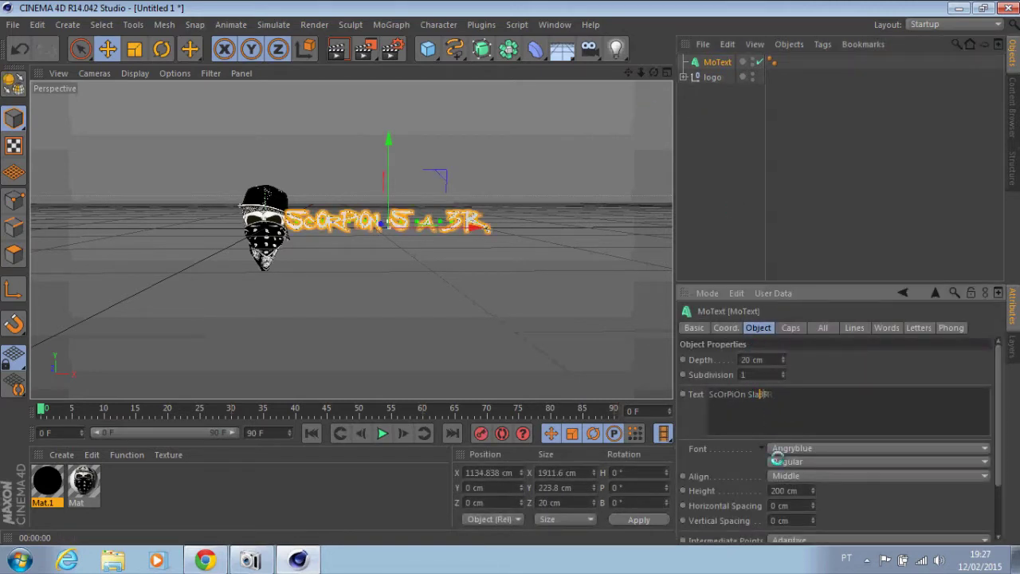
Step: Set the text height to 410 cm and move it right of the skull, to X 2322.492 cm
drag(386, 226, 402, 226)
drag(815, 490, 829, 489)
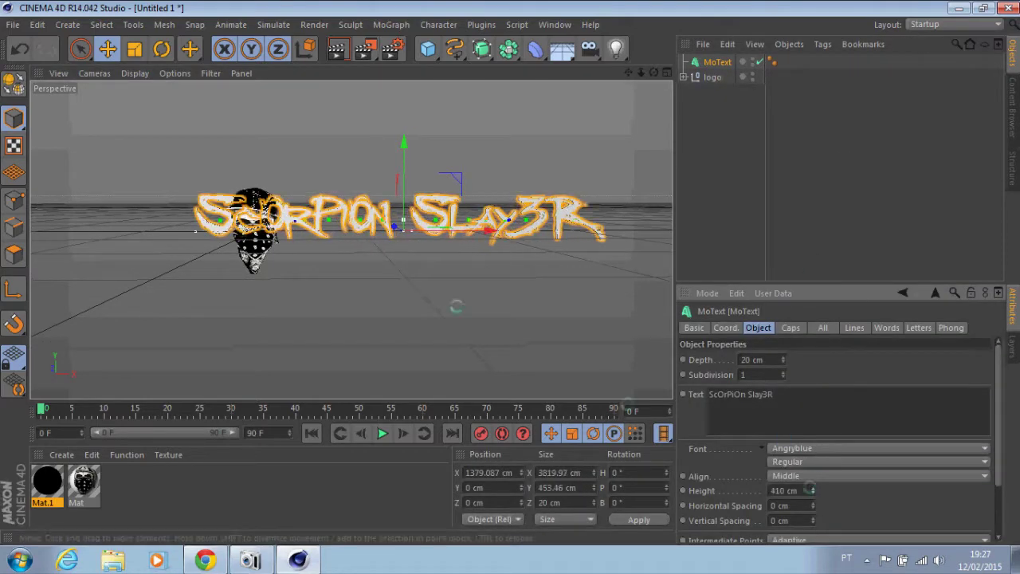
drag(403, 142, 490, 159)
drag(628, 73, 552, 73)
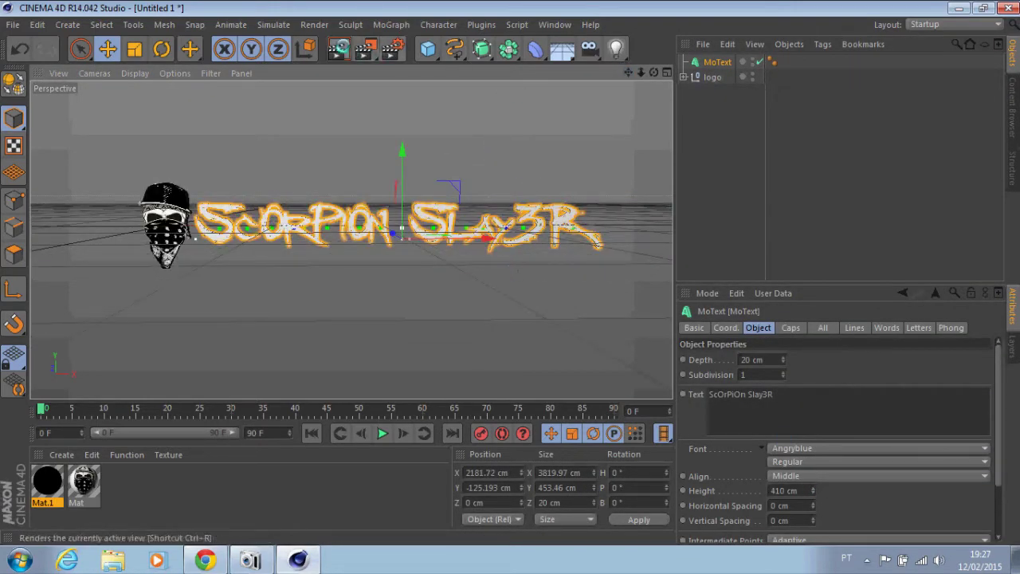
click(338, 49)
drag(478, 235, 493, 235)
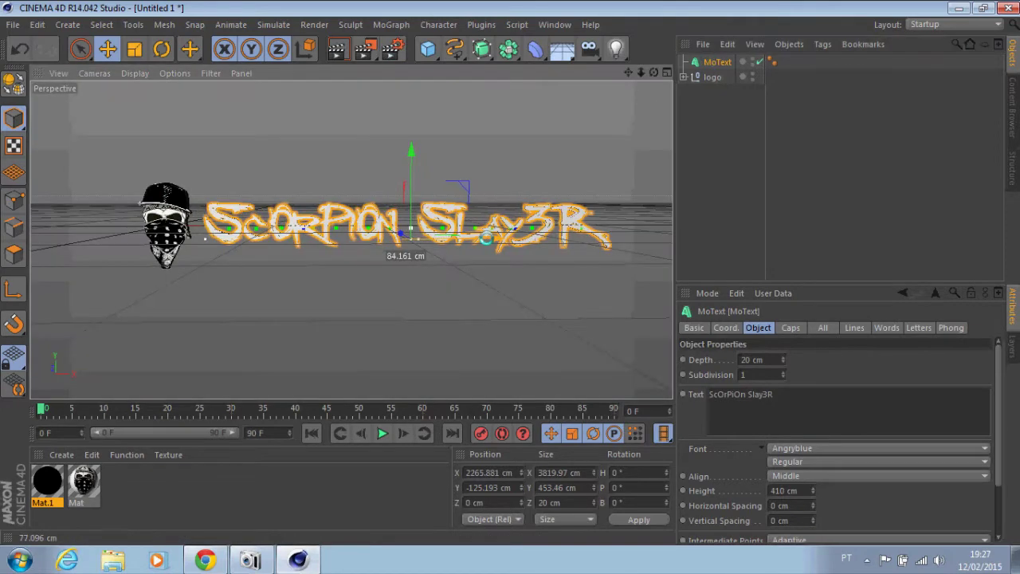
middle_click(510, 272)
middle_click(510, 273)
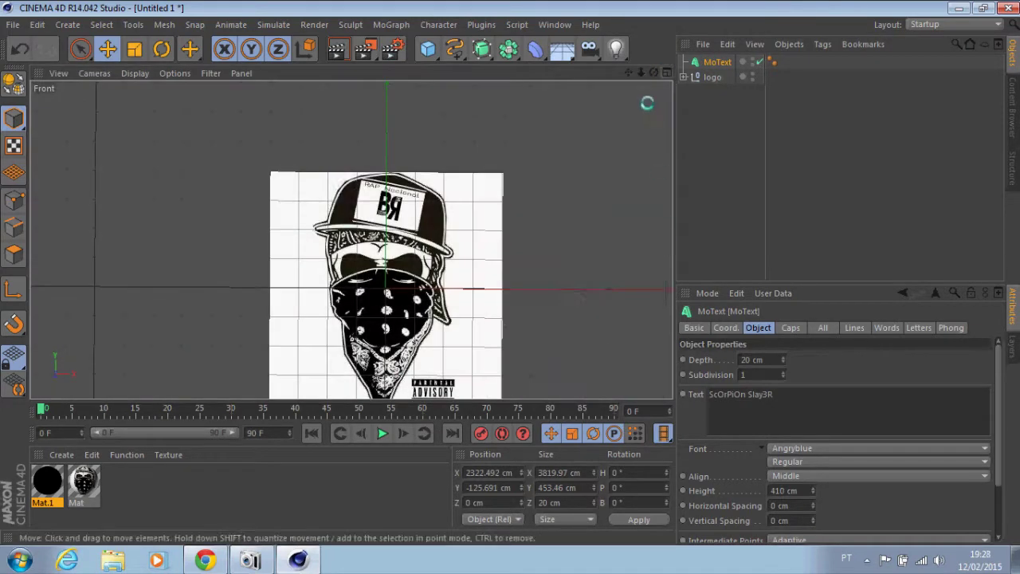
Step: In the Front view, draw a closed slanted parallelogram of linear spline around the logo and text
scroll(510, 273, down, 3)
scroll(510, 273, down, 2)
drag(454, 48, 510, 96)
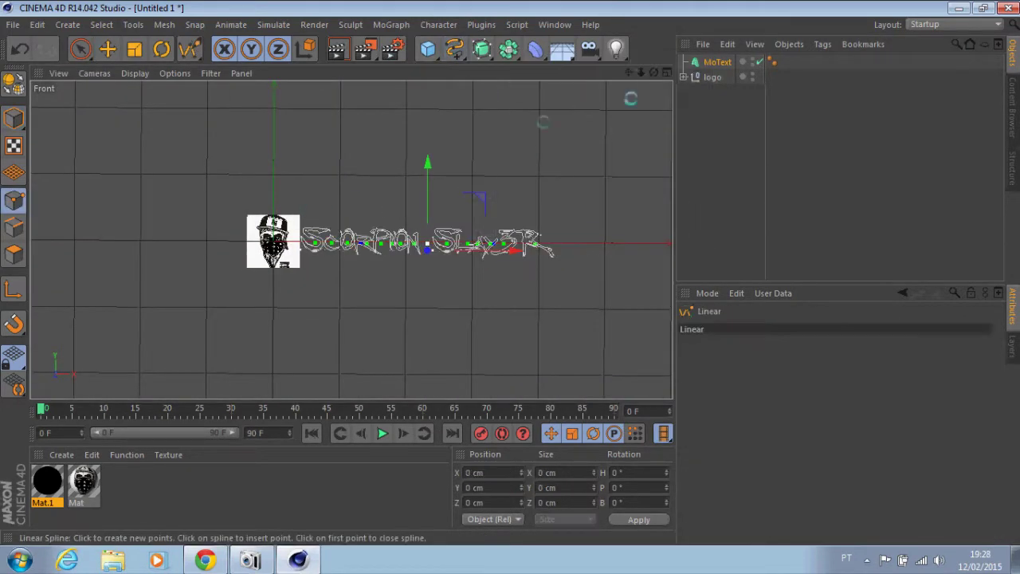
scroll(352, 239, up, 3)
click(92, 176)
scroll(478, 199, down, 2)
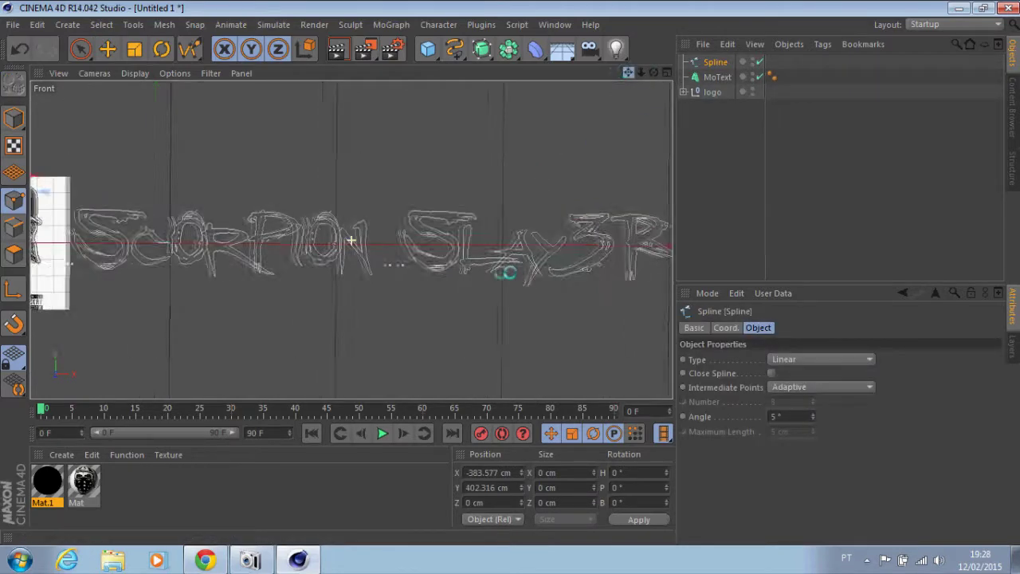
scroll(575, 173, up, 2)
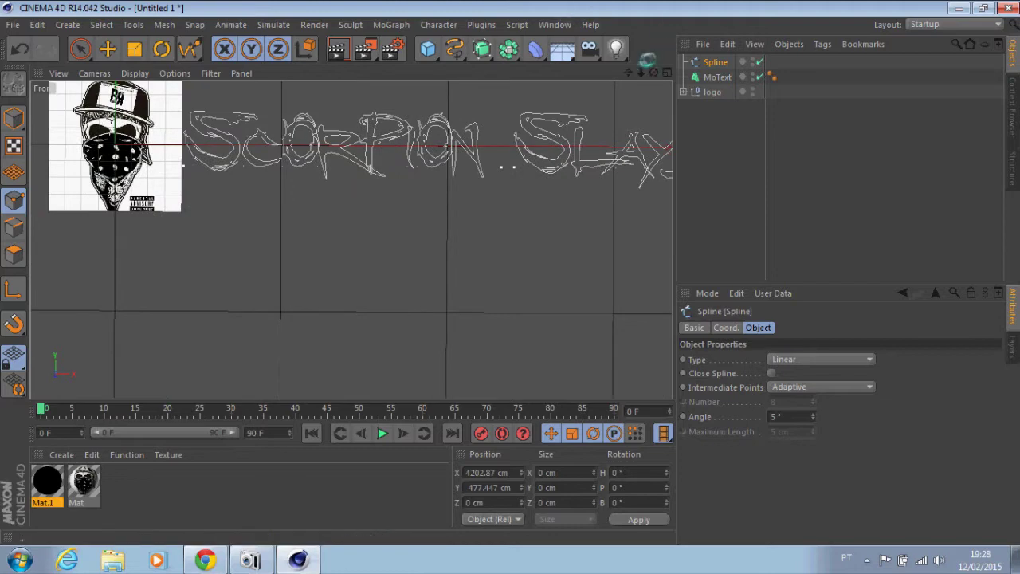
scroll(360, 165, down, 3)
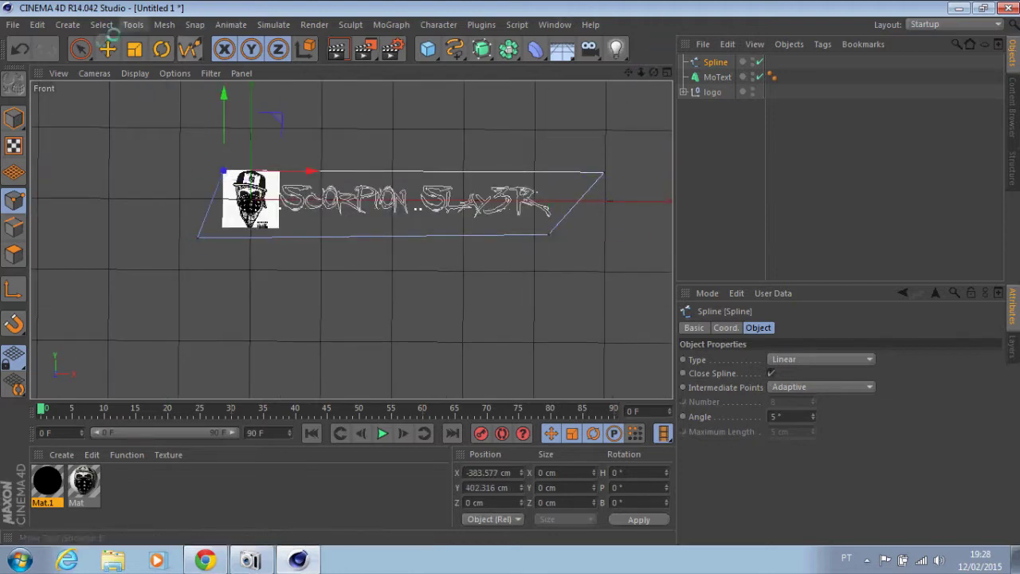
click(79, 49)
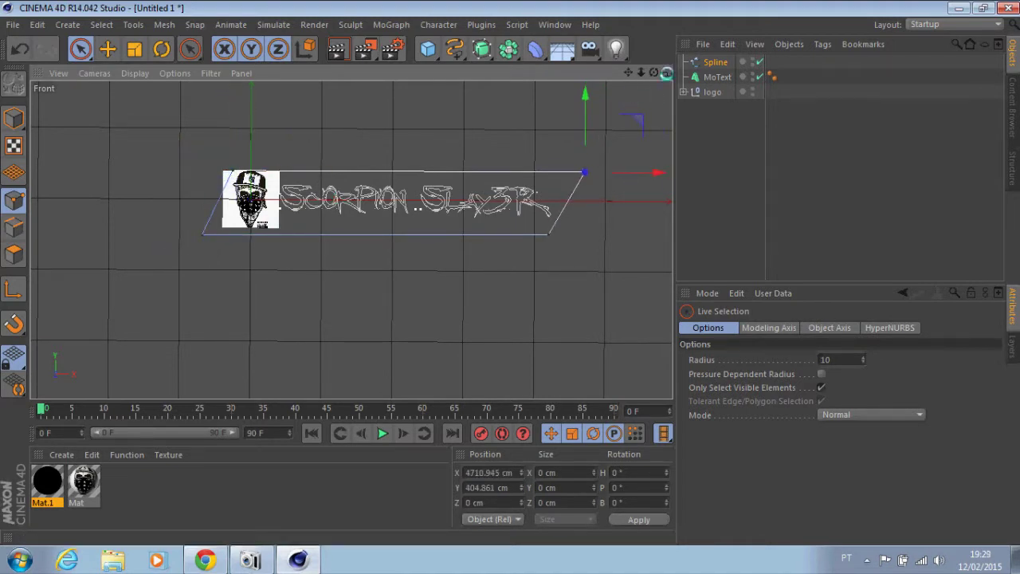
key(F5)
key(F1)
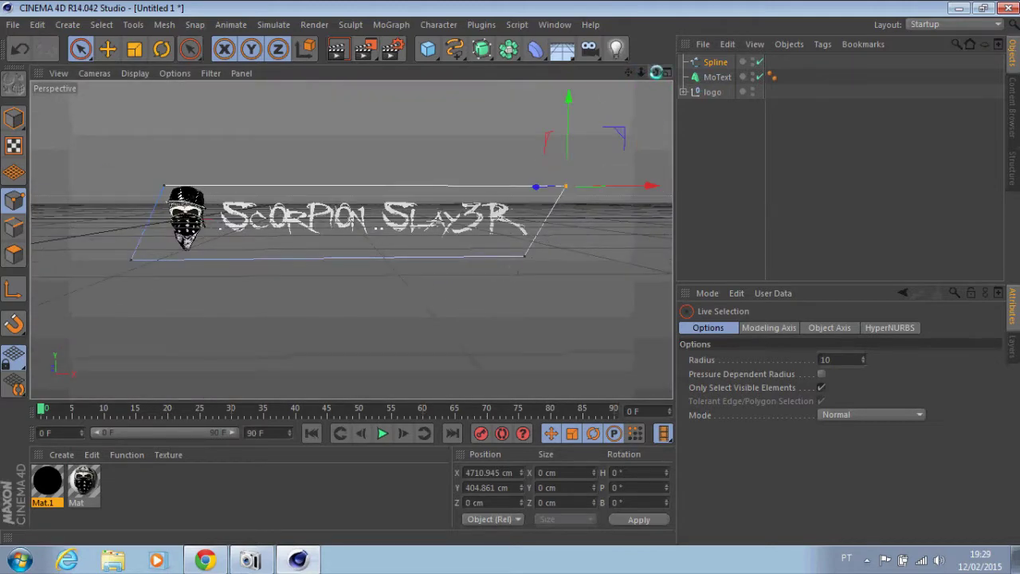
drag(481, 48, 663, 69)
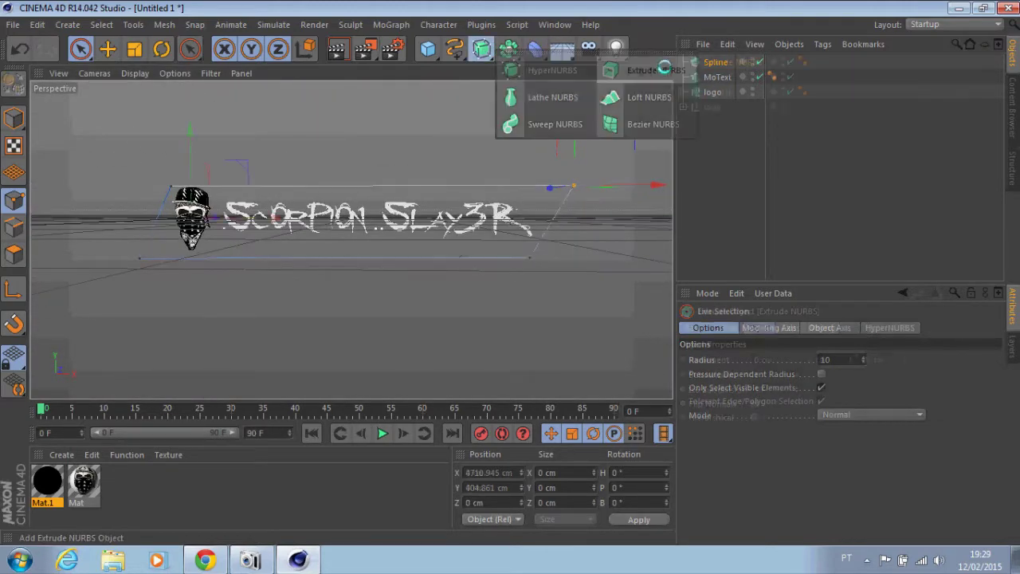
Step: Extrude the parallelogram spline 64 cm deep and shift the plate's axis along X
click(664, 70)
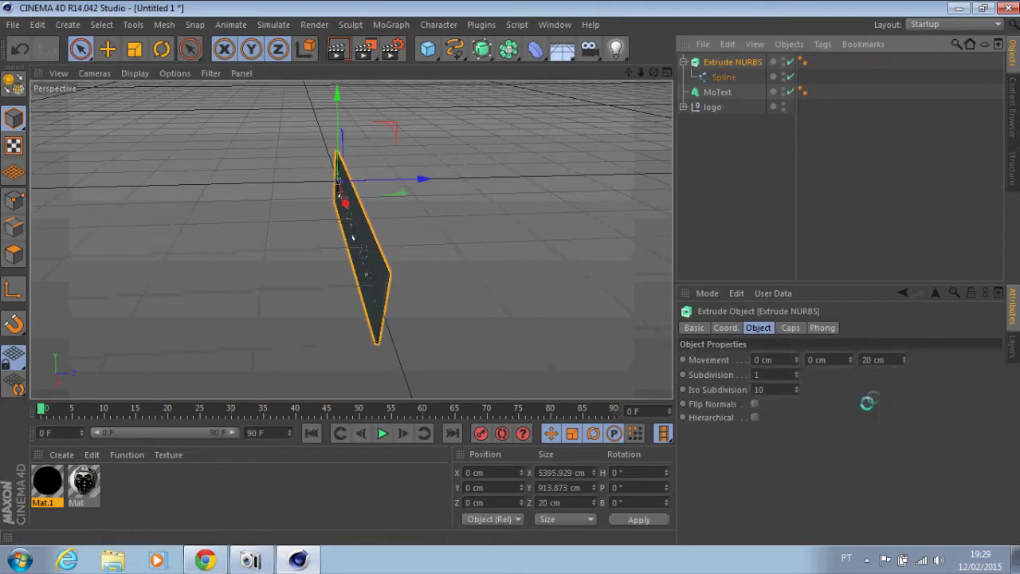
drag(904, 360, 903, 358)
drag(655, 76, 621, 88)
key(l)
drag(326, 211, 437, 236)
Step: In the top view, move the plate back behind the logo and text, then render a preview
key(F5)
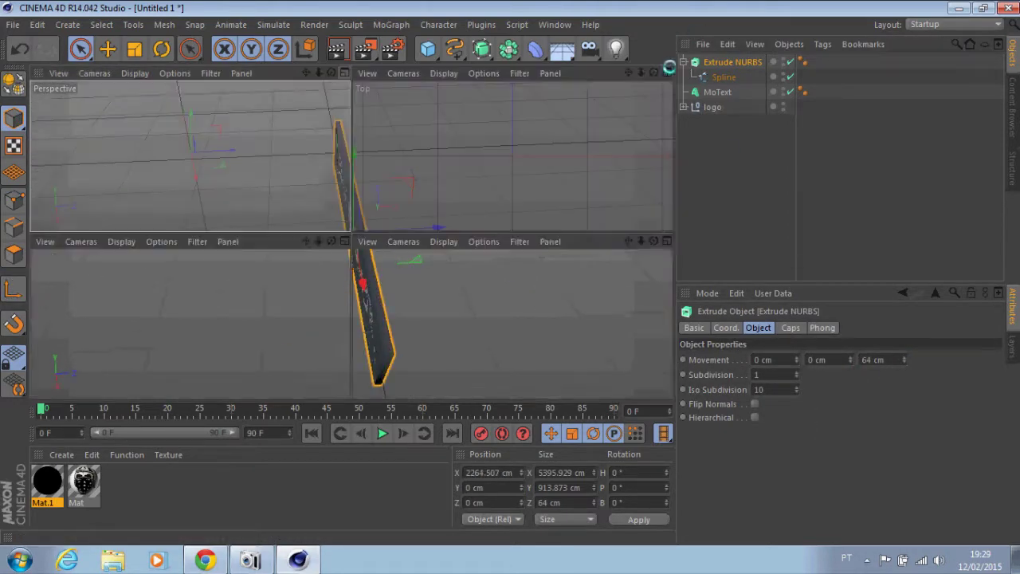
key(F2)
scroll(351, 239, down, 5)
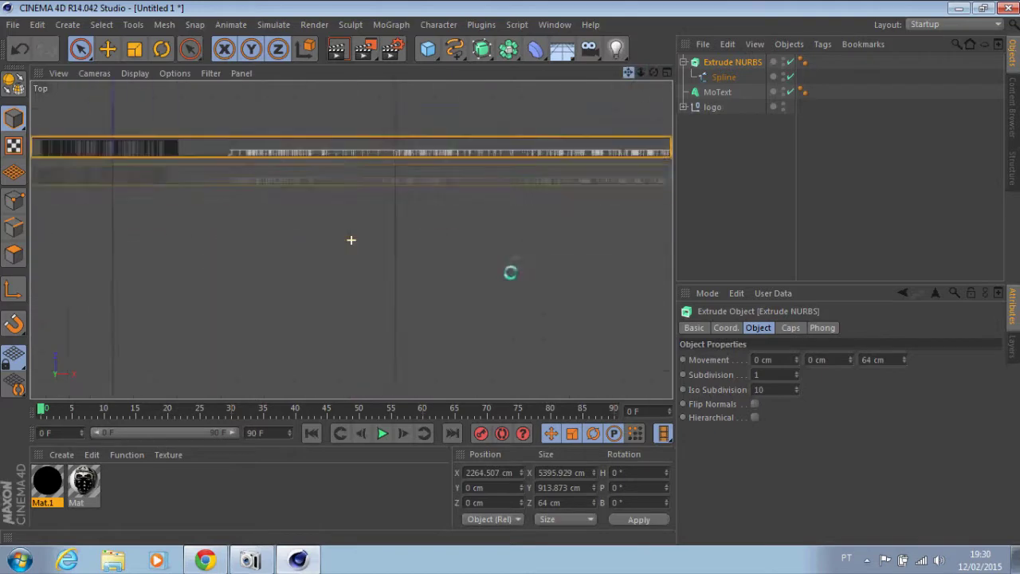
scroll(350, 239, up, 3)
drag(467, 179, 467, 164)
key(F5)
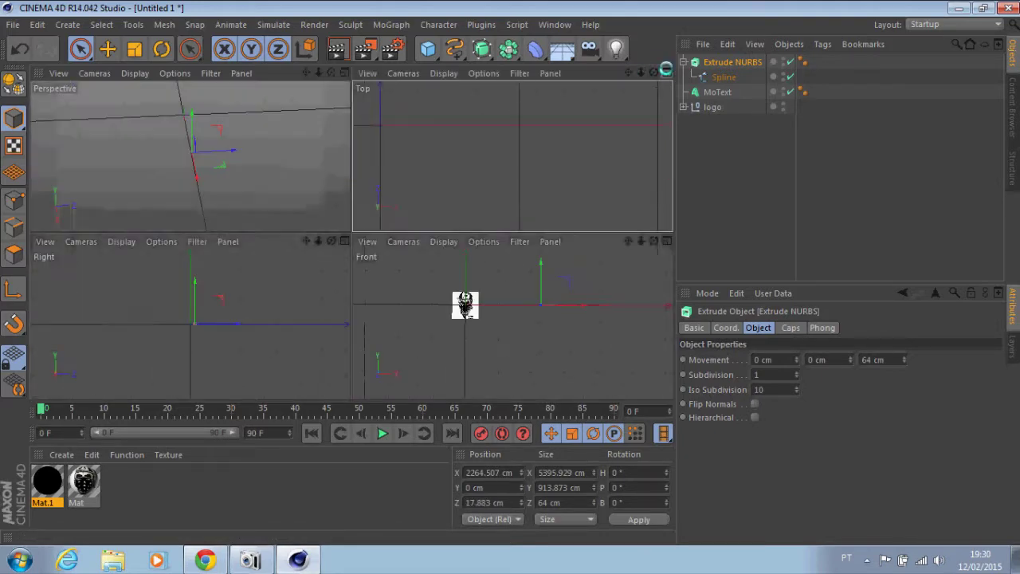
key(F1)
click(338, 49)
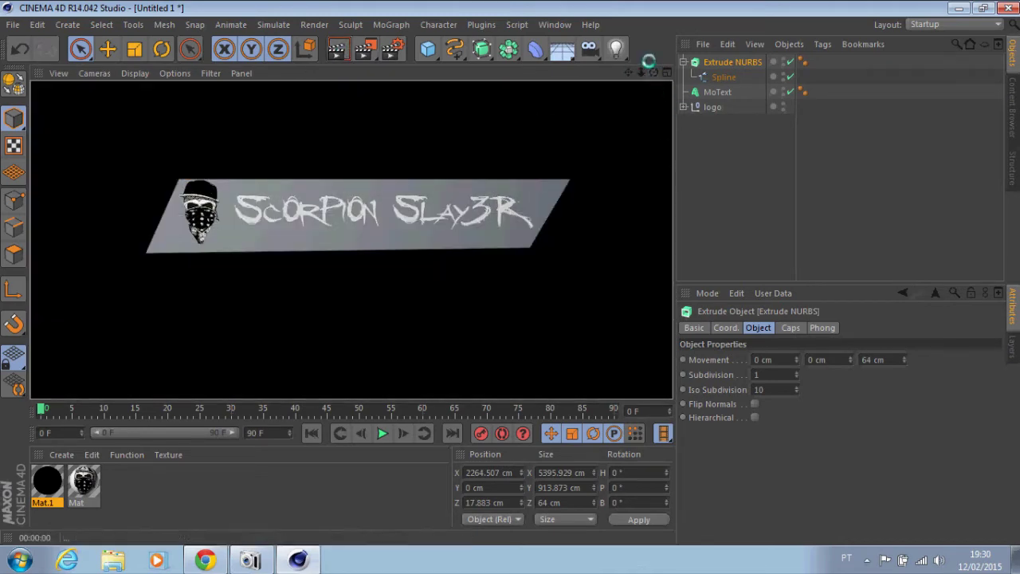
click(717, 92)
Step: Add a Cube and shape it into a thin 2675 cm bar under the text
click(428, 48)
click(542, 71)
drag(284, 211, 361, 122)
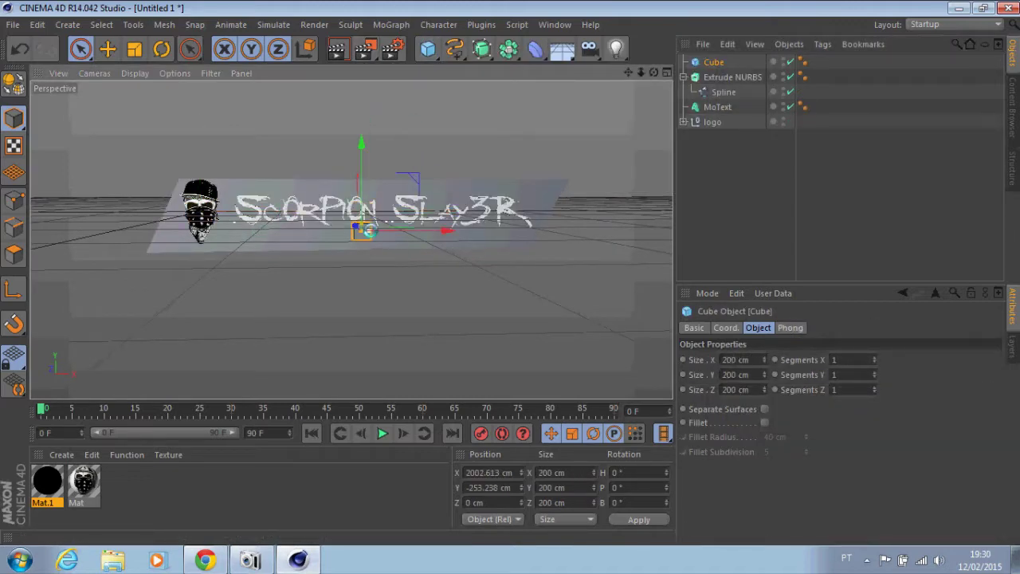
drag(475, 225, 361, 227)
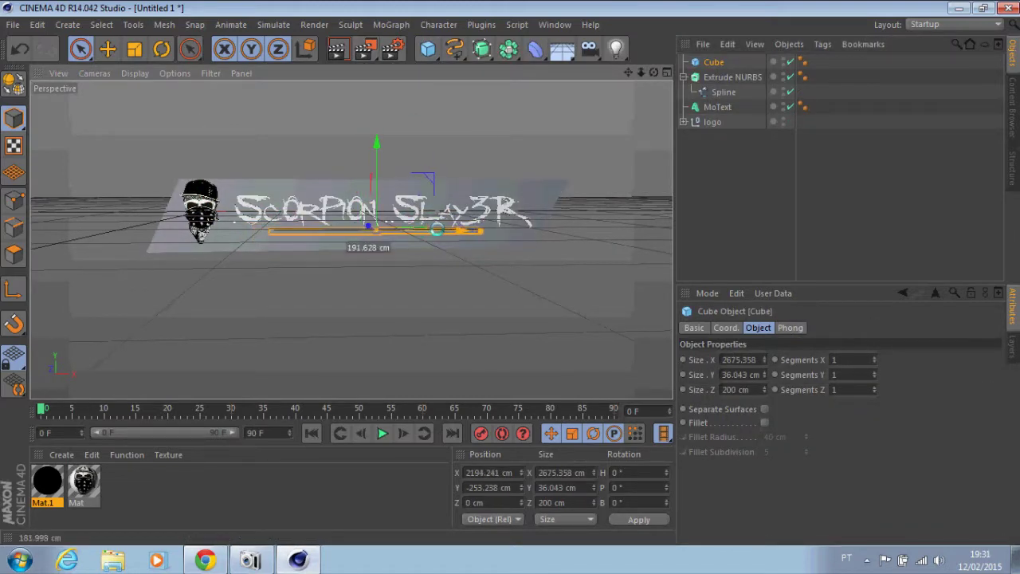
alt+drag(437, 230, 405, 127)
alt+drag(375, 239, 350, 239)
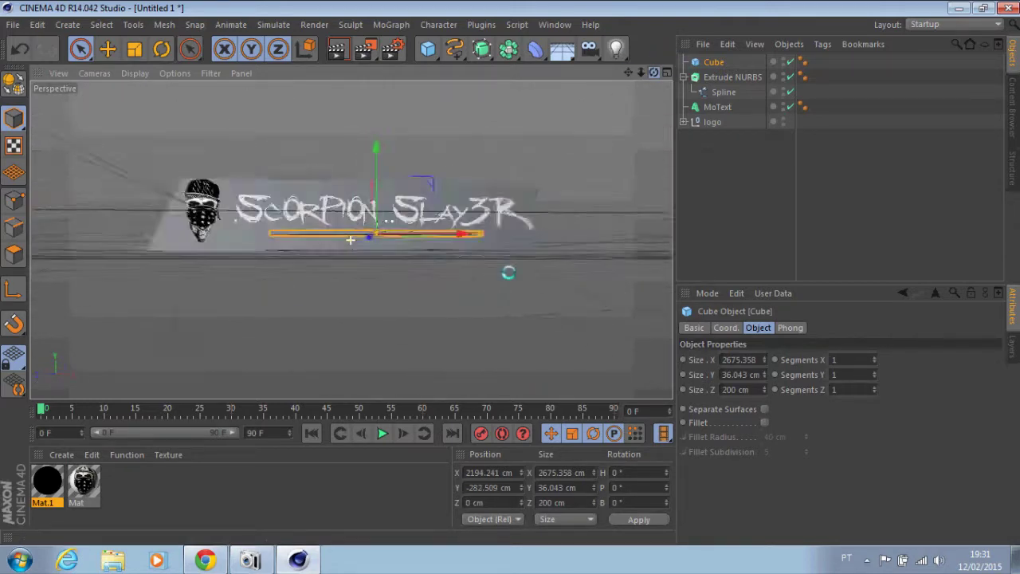
alt+drag(350, 239, 510, 274)
Step: Set the plate extrusion's start and end caps to Fillet and render a preview
click(732, 77)
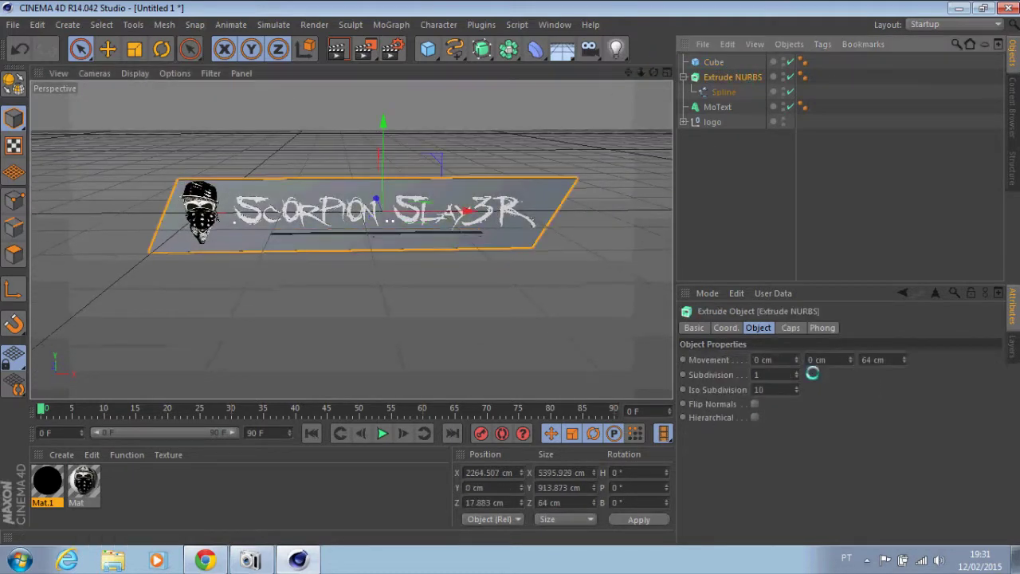
click(790, 327)
click(798, 399)
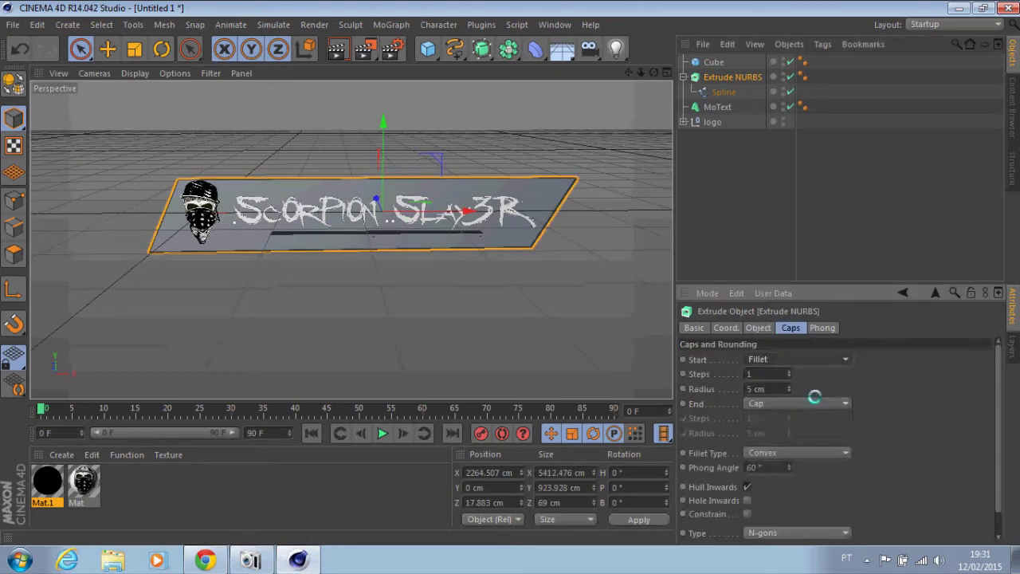
click(797, 403)
click(796, 448)
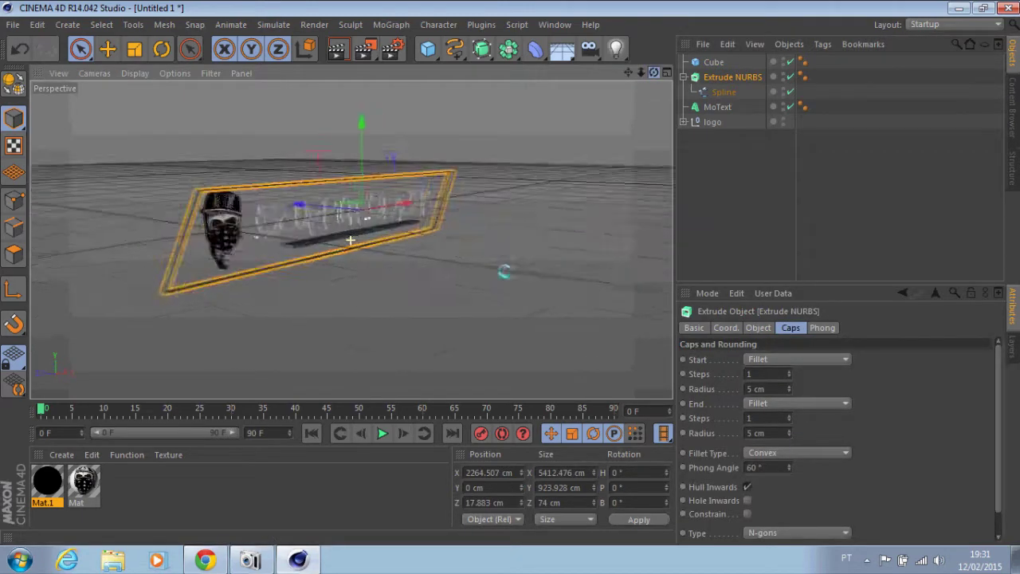
click(337, 48)
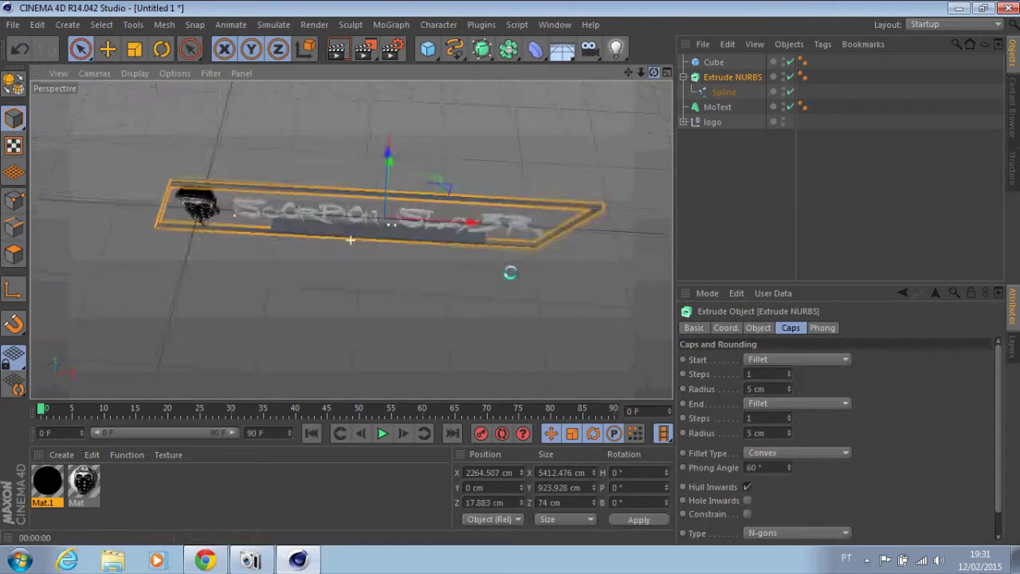
Step: Reduce the underline bar's depth to 79.451 cm in the top view and re-render
click(387, 246)
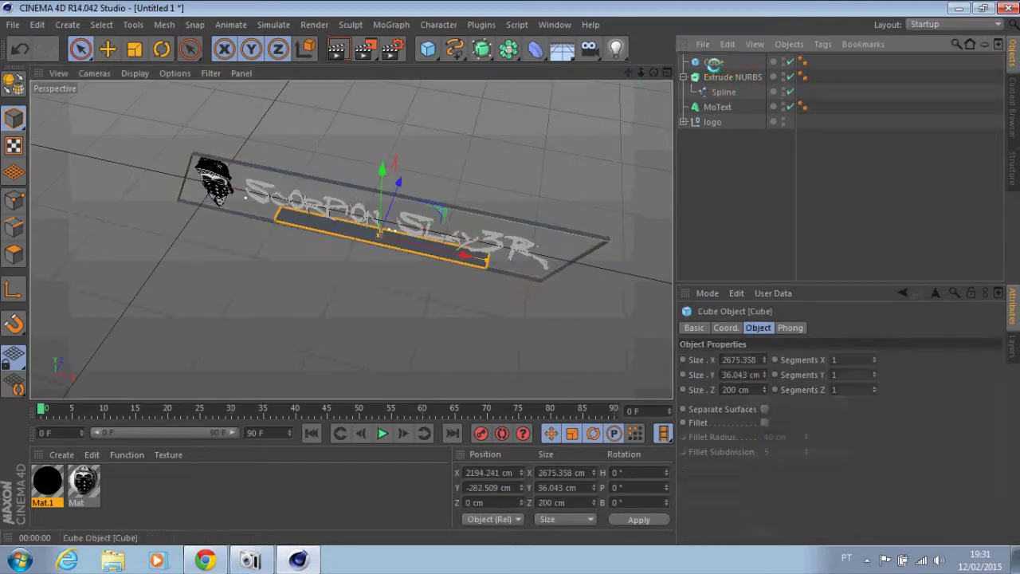
key(F5)
key(F2)
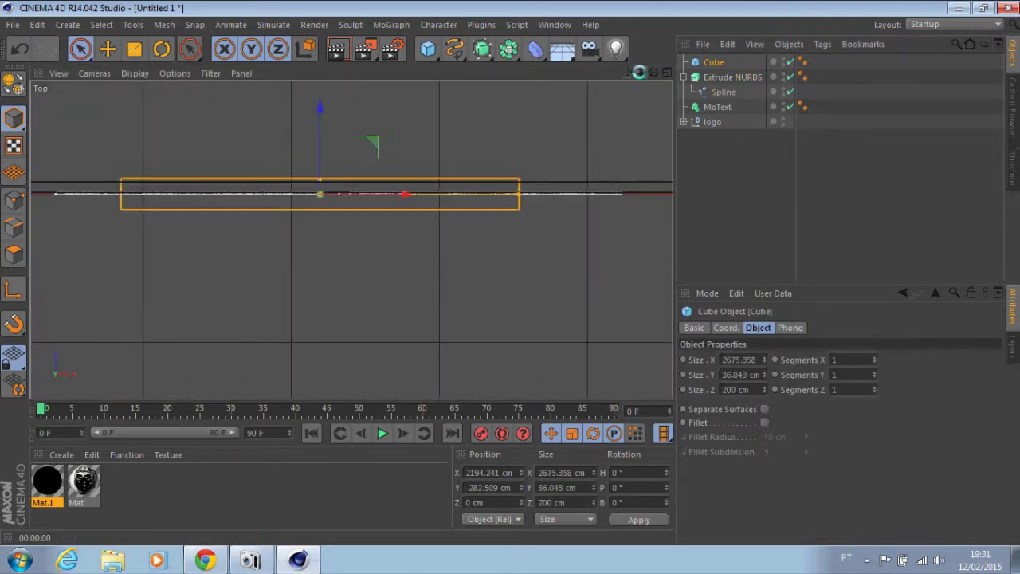
mouse_move(284, 114)
mouse_down()
mouse_move(287, 134)
mouse_move(288, 113)
mouse_up()
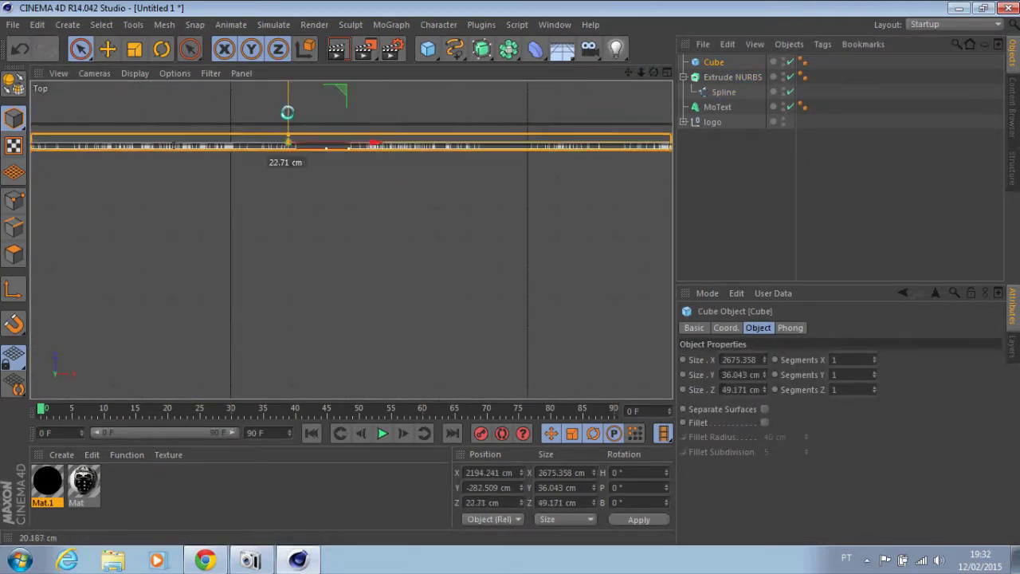
drag(285, 120, 285, 126)
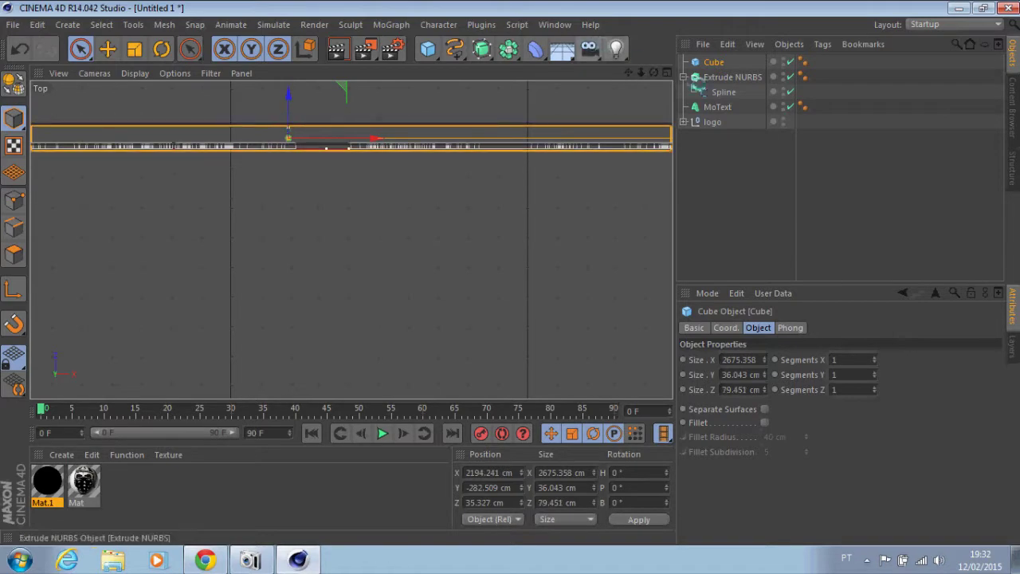
key(F5)
key(F1)
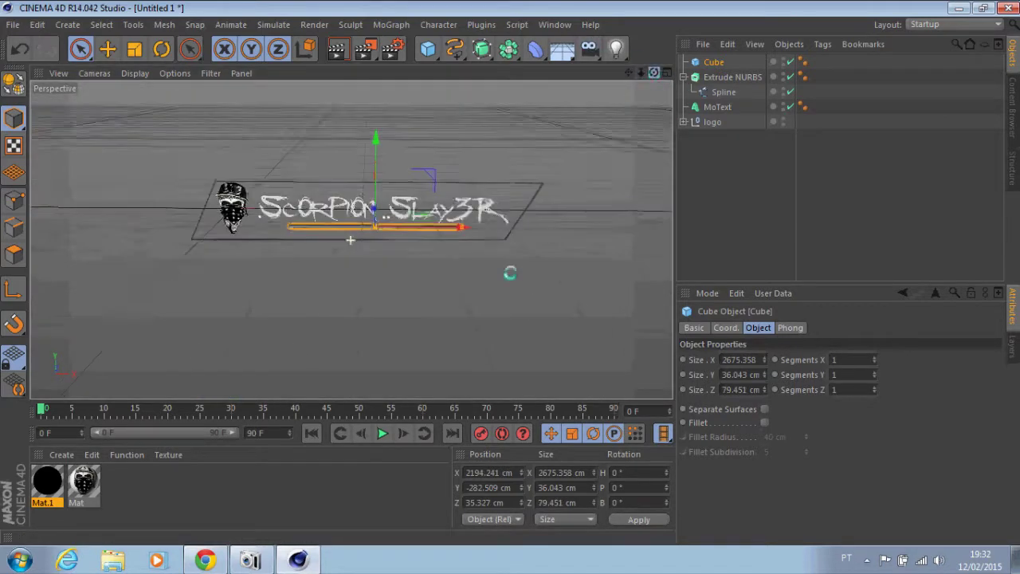
click(338, 51)
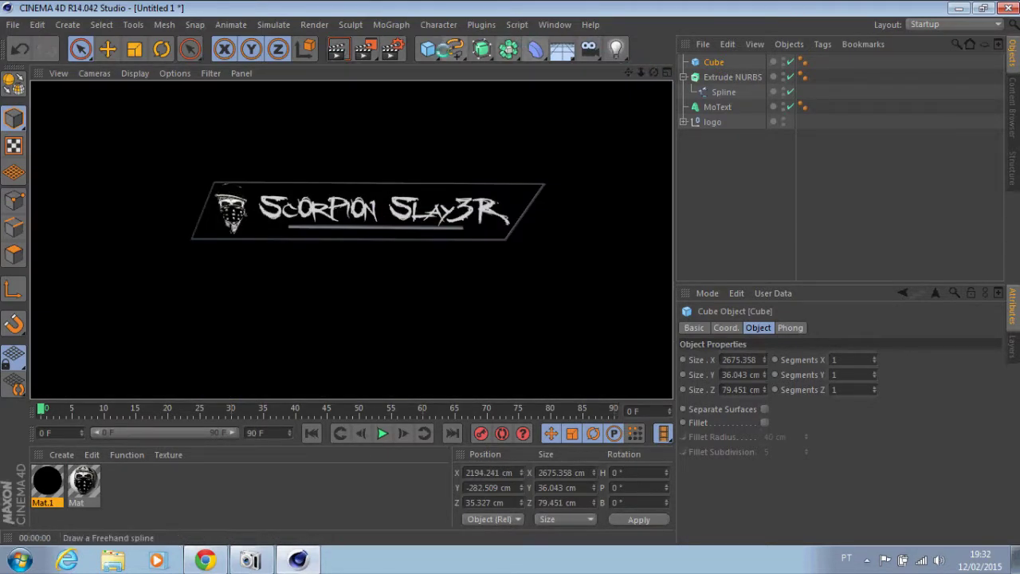
Step: Add a Tube primitive to the scene
click(427, 49)
click(729, 125)
key(r)
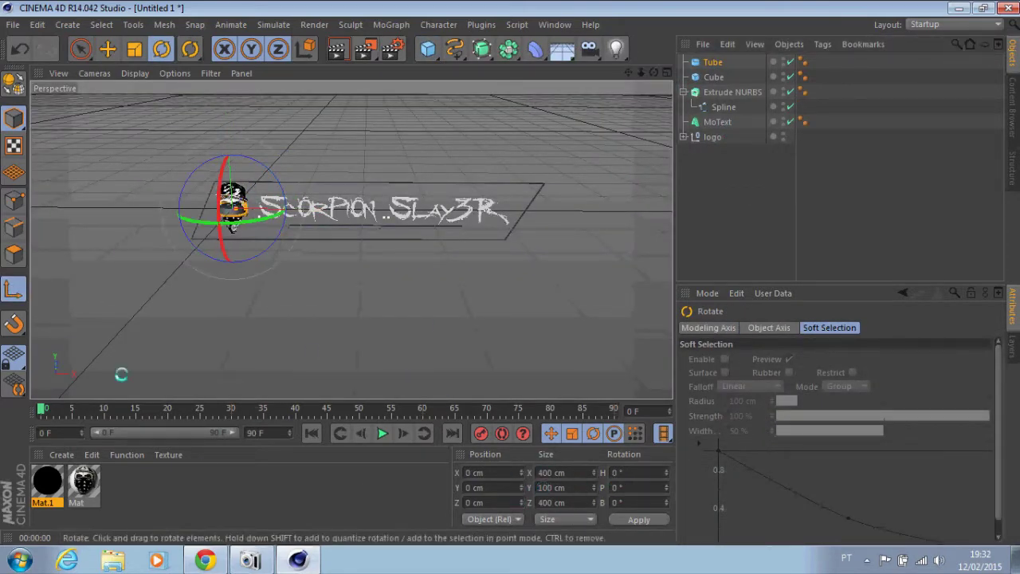
Step: Enlarge the Tube to 184 cm inner and 362 cm outer radius, 181 cm tall
key(e)
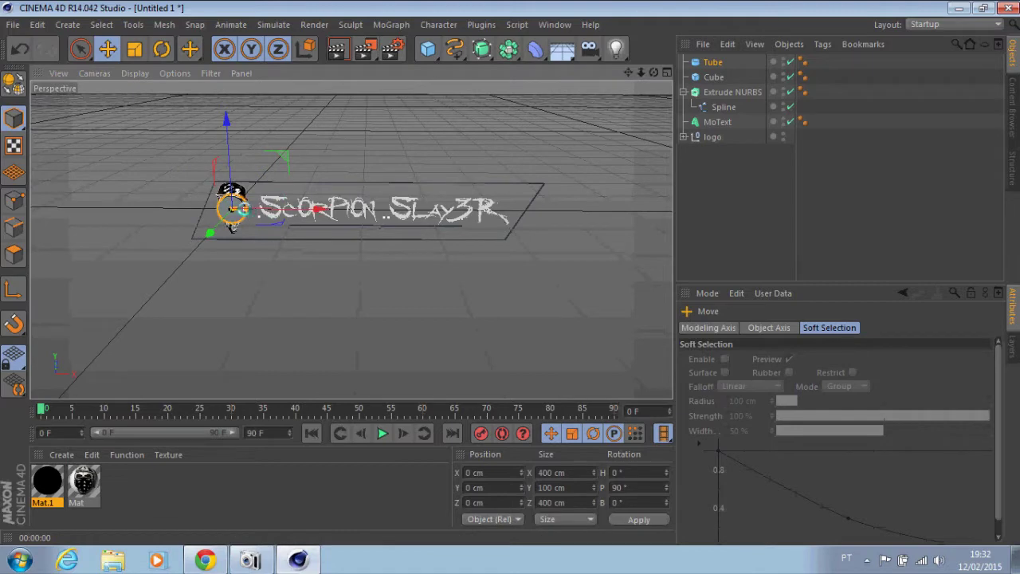
drag(646, 75, 353, 237)
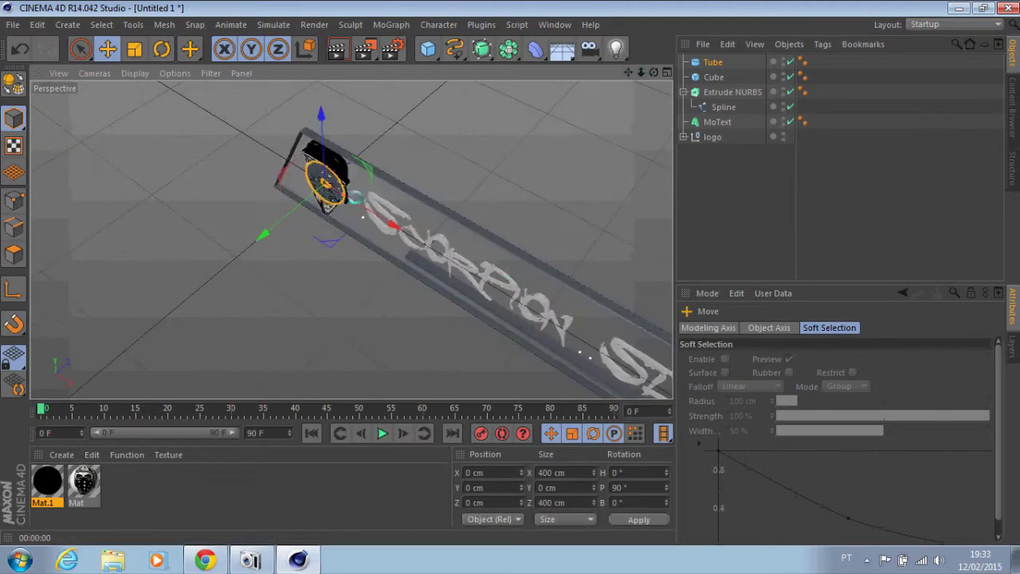
click(711, 62)
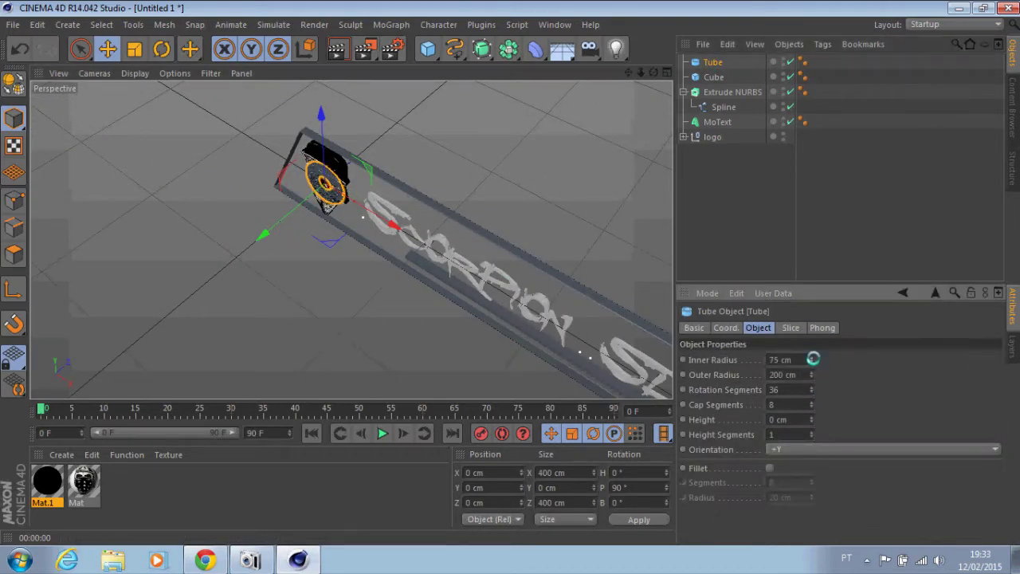
drag(655, 71, 655, 48)
drag(812, 360, 812, 350)
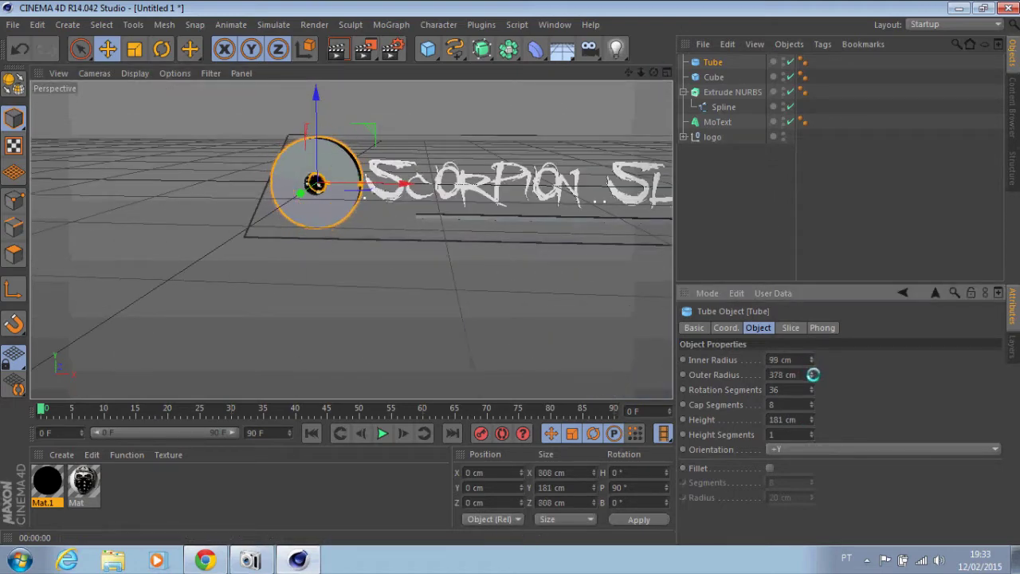
Step: In the top view, move the ring back and left behind the skull logo
click(667, 72)
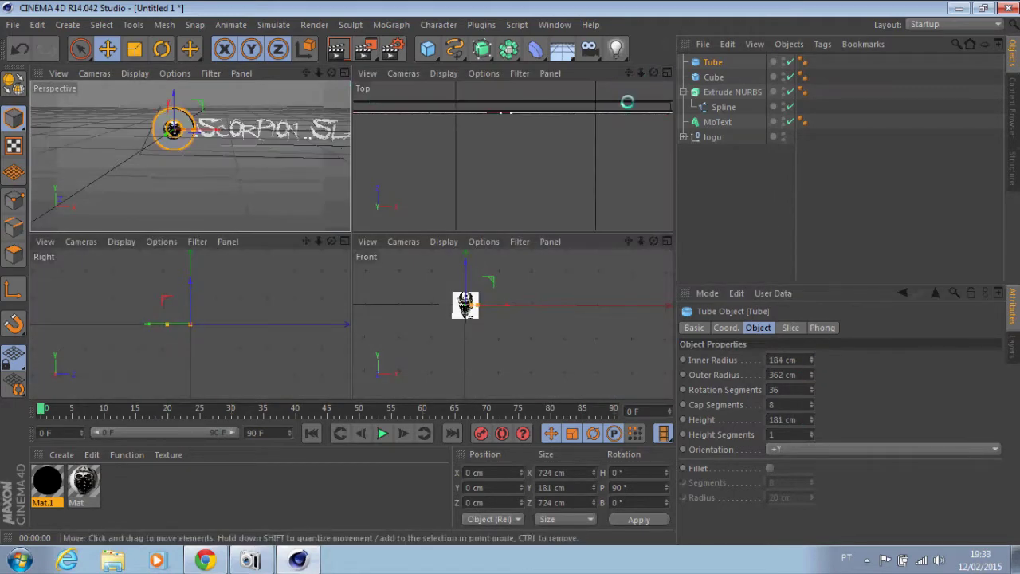
click(666, 85)
mouse_move(630, 73)
mouse_down()
mouse_move(319, 325)
mouse_move(329, 272)
mouse_up()
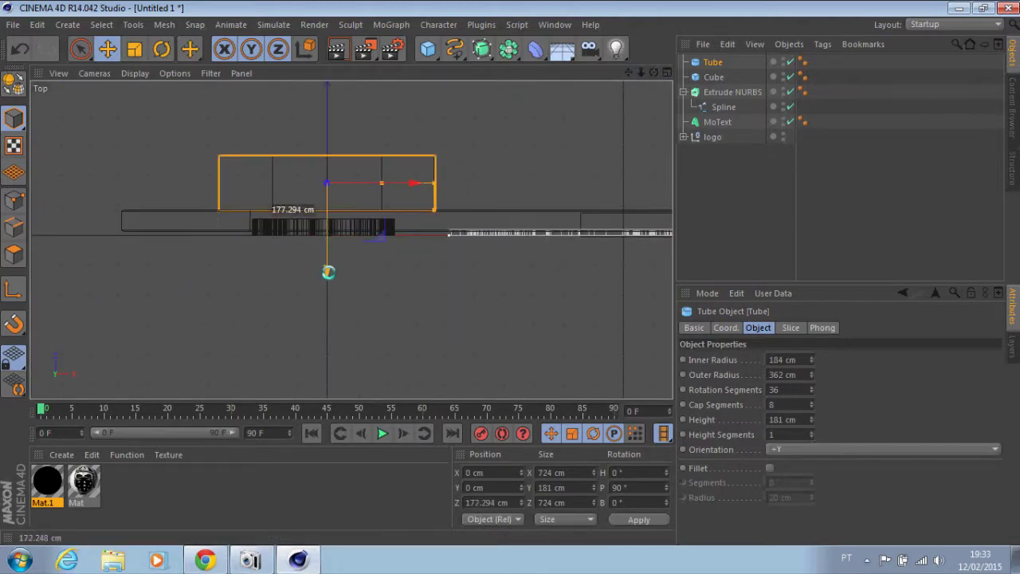
drag(396, 181, 346, 181)
click(666, 73)
click(344, 82)
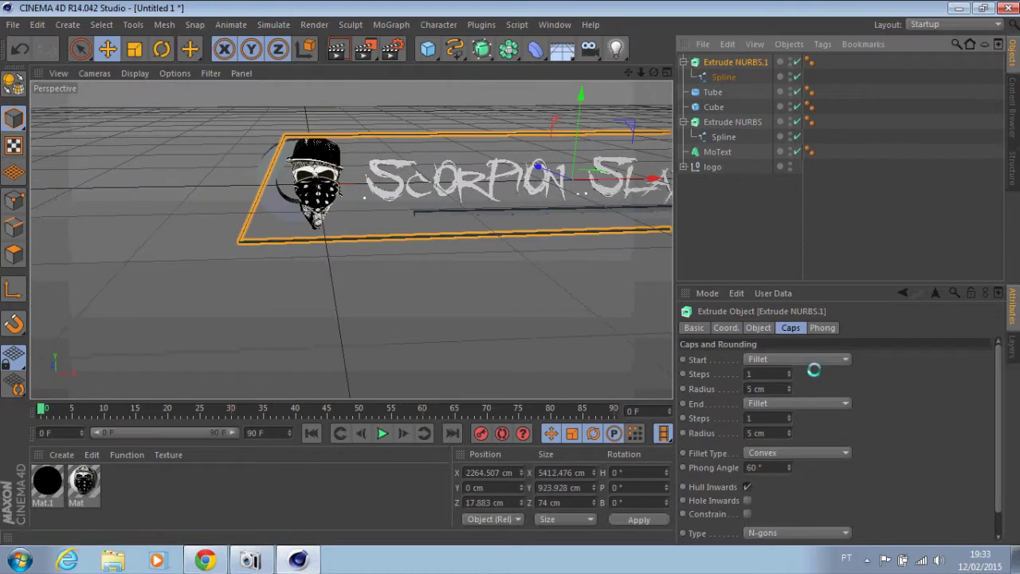
Step: Set both the Start and End caps of Extrude NURBS.1 to Cap
click(813, 362)
click(819, 390)
click(797, 403)
click(788, 435)
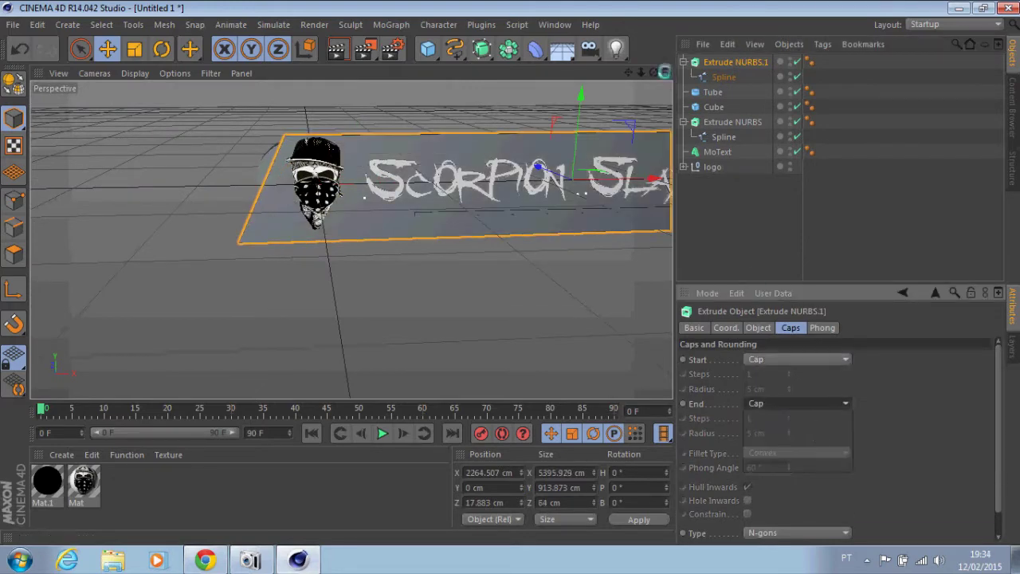
Step: In the Top view, move Extrude NURBS.1 back along Z behind the text plate
click(667, 73)
click(666, 73)
drag(547, 151, 547, 128)
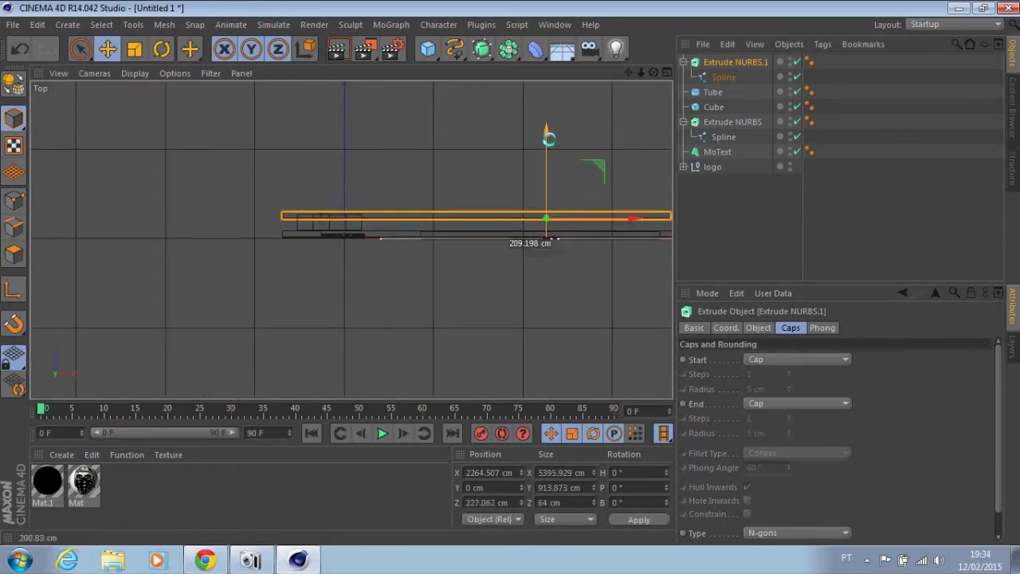
click(656, 73)
click(343, 72)
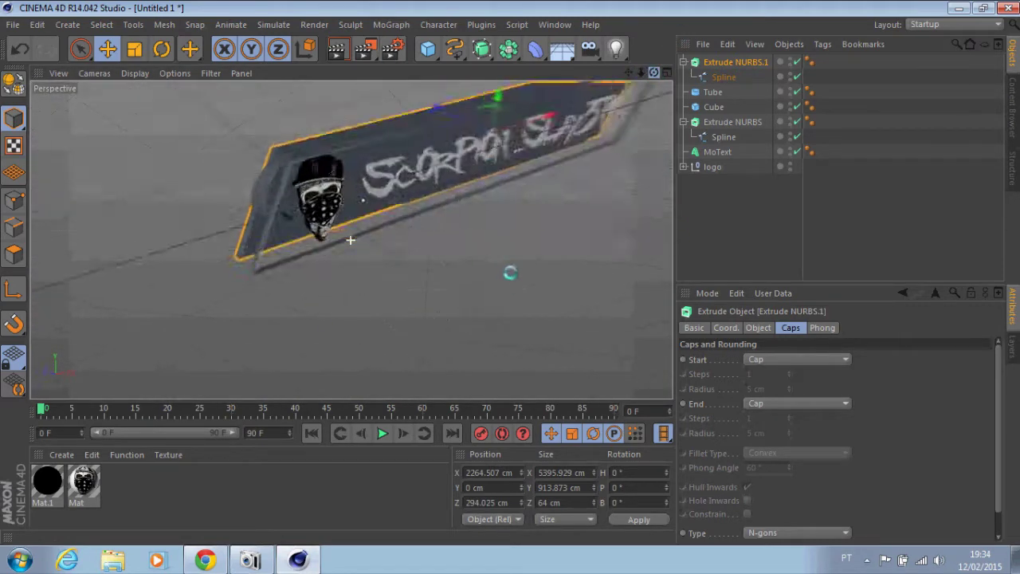
Step: Render previews of the layered plates and MoText to check the result
click(339, 48)
click(708, 152)
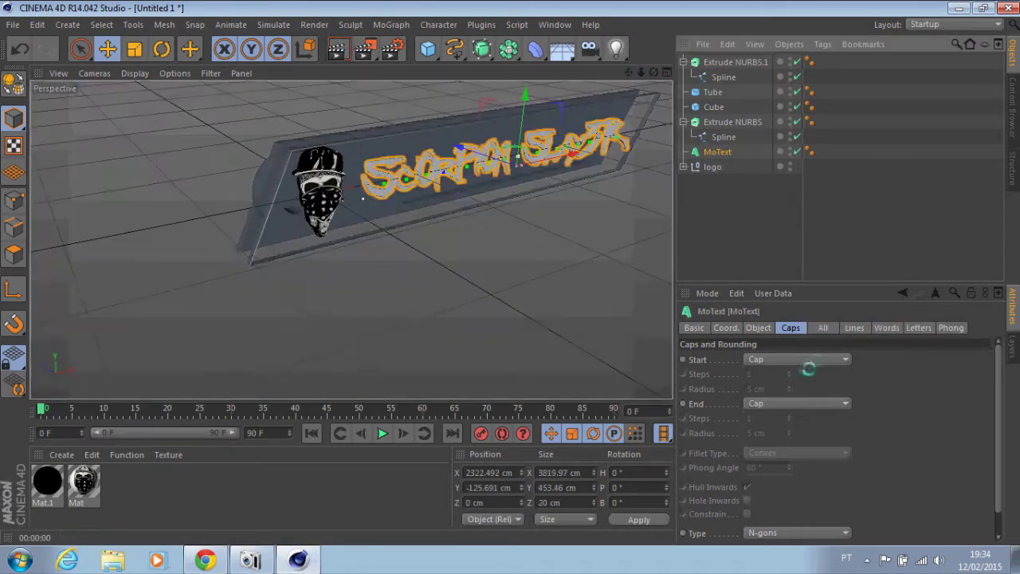
click(338, 48)
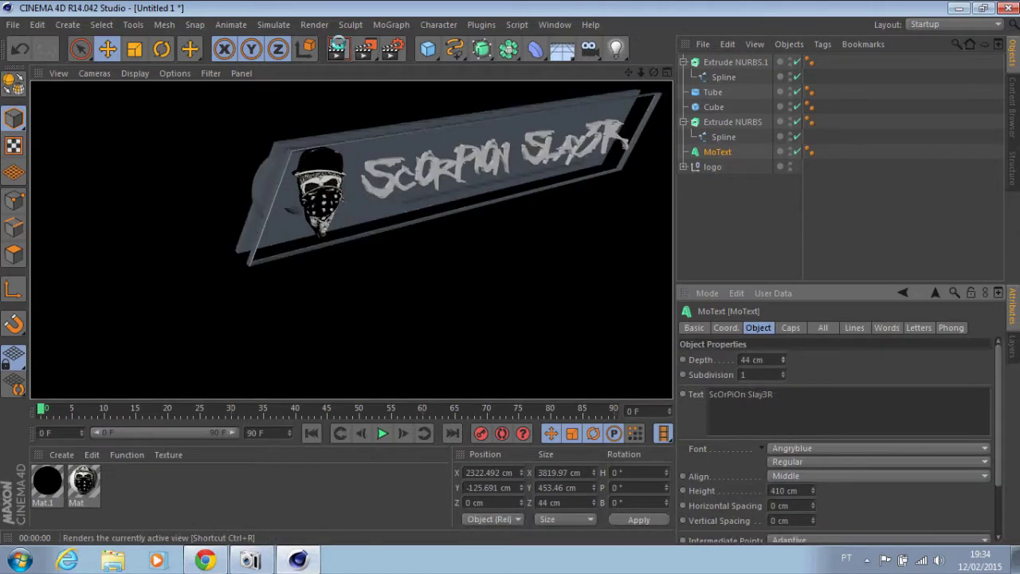
drag(653, 71, 653, 72)
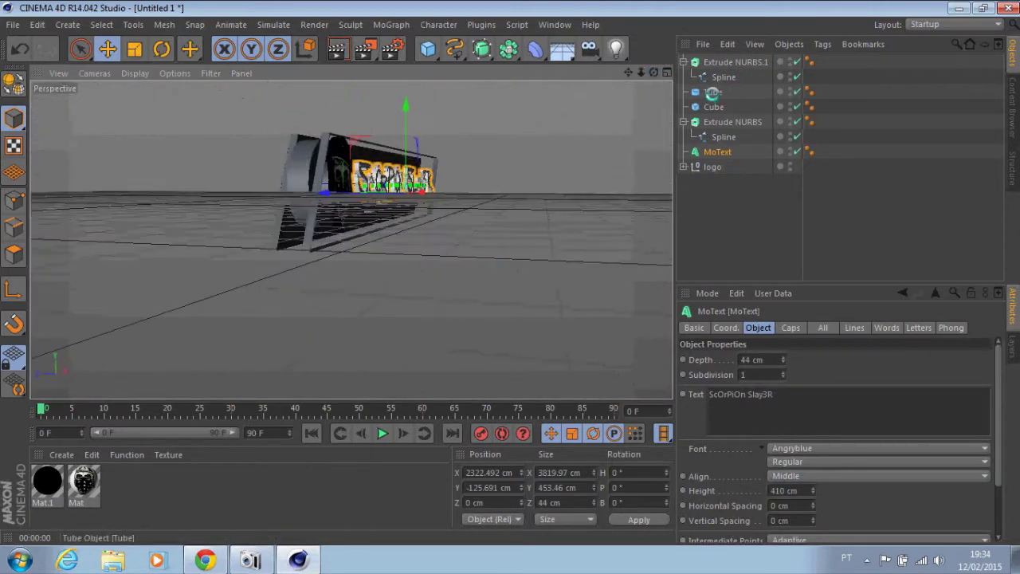
Step: Move the Tube to the top of the list, set 22 rotation segments, and make it editable
drag(713, 92, 717, 61)
click(135, 73)
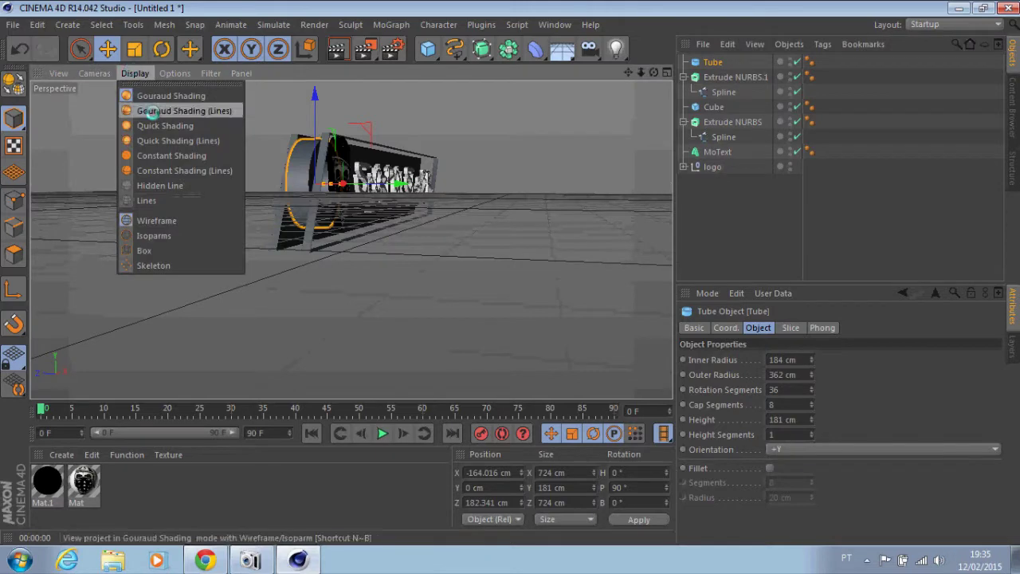
click(172, 104)
drag(813, 392, 810, 390)
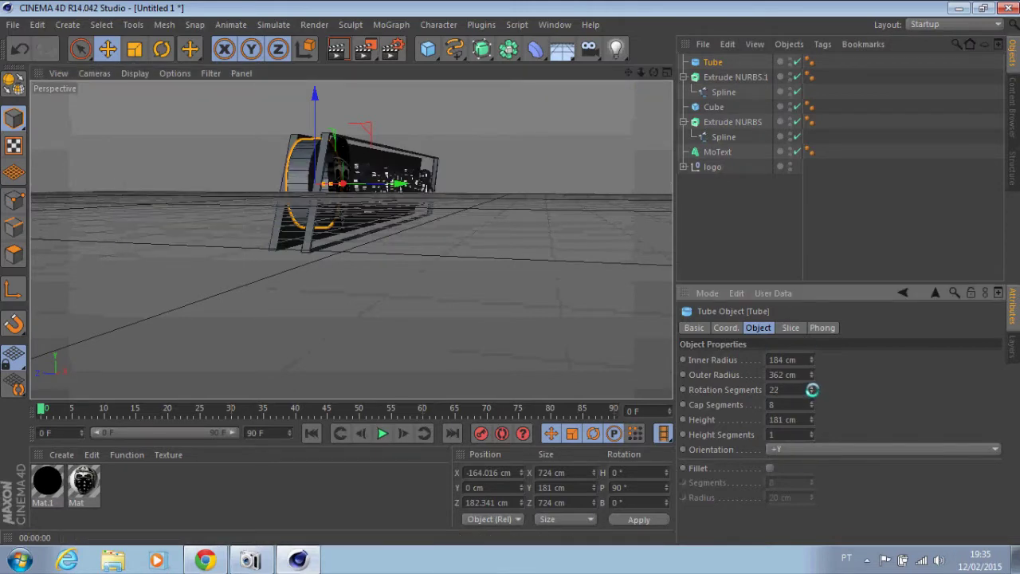
click(14, 80)
Step: Loop-select the outer ring of polygons on the Tube in polygon mode
mouse_move(510, 272)
alt+mouse_down()
mouse_move(351, 239)
mouse_move(446, 239)
alt+mouse_up()
click(101, 24)
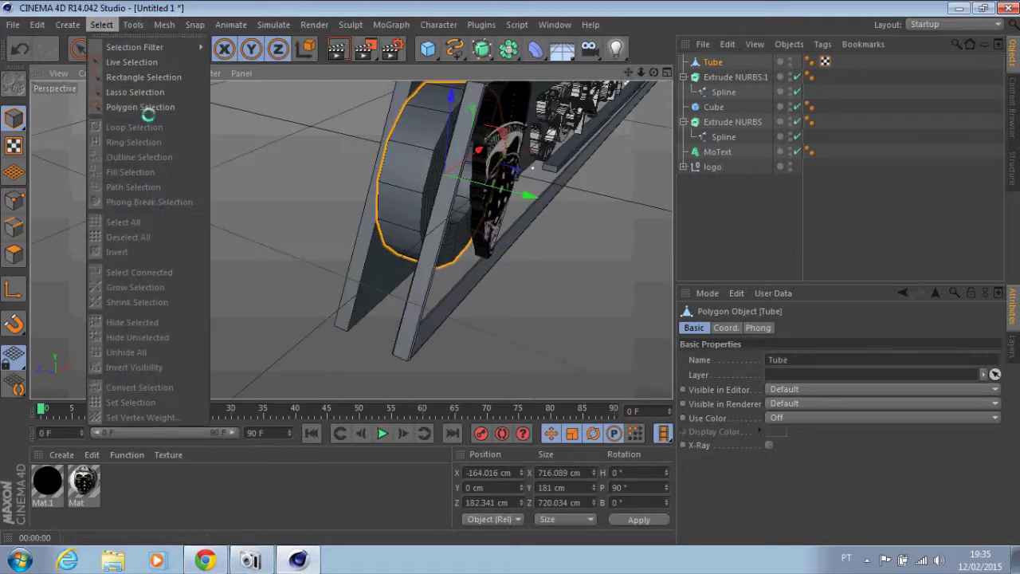
click(141, 107)
click(101, 24)
click(134, 127)
click(394, 171)
mouse_move(394, 170)
alt+mouse_down()
mouse_move(353, 237)
mouse_move(333, 152)
alt+mouse_up()
Step: Bevel the selected outer loop with its faces beveled separately
right_click(333, 151)
click(363, 259)
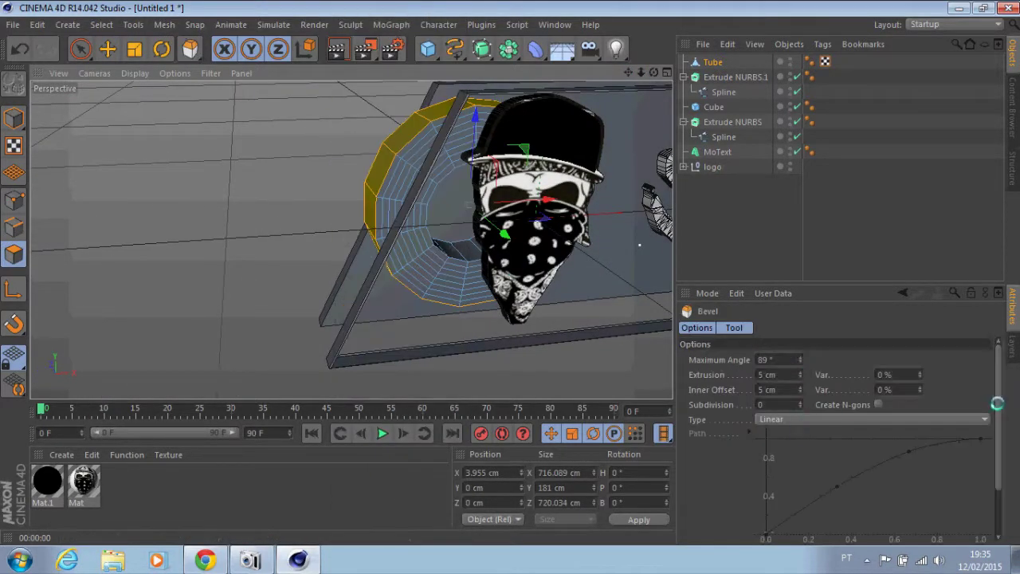
scroll(996, 423, down, 2)
scroll(996, 423, up, 2)
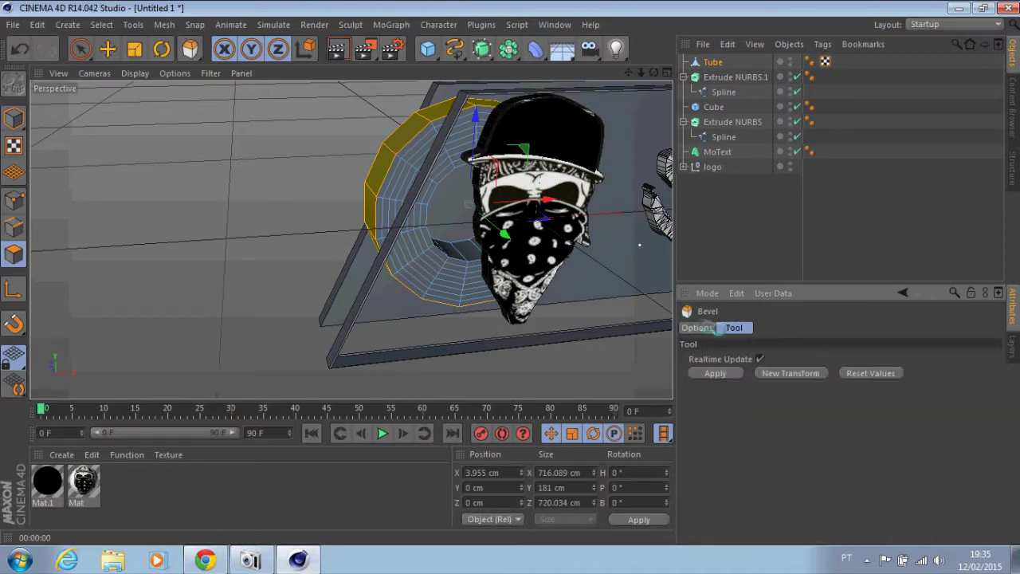
scroll(997, 371, down, 1)
drag(308, 164, 309, 161)
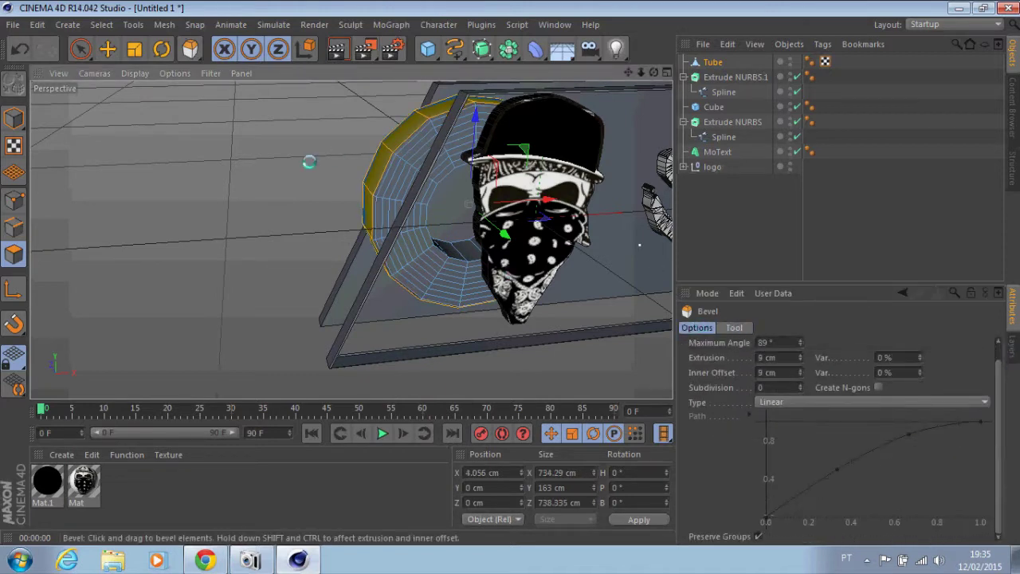
click(758, 535)
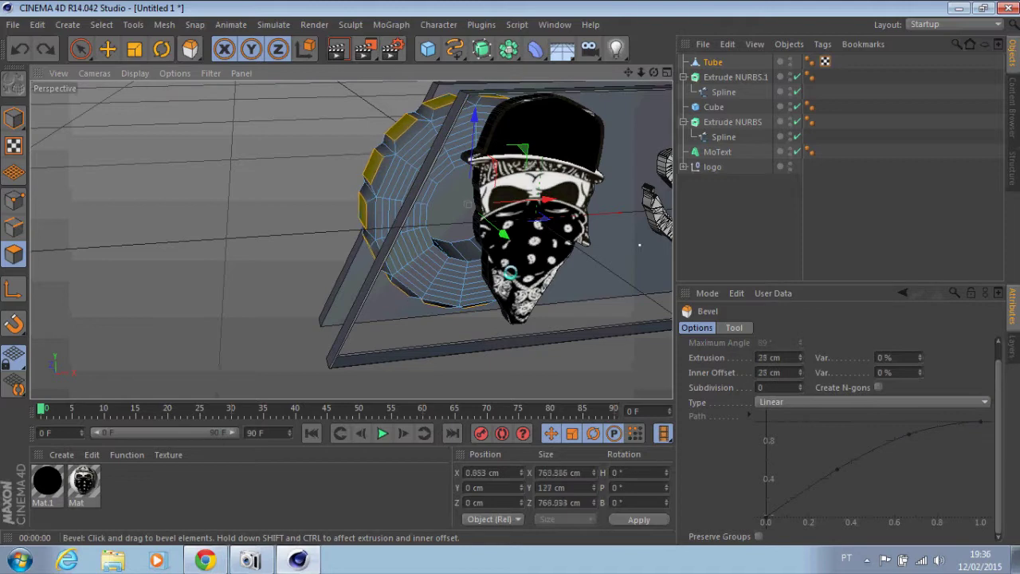
Step: Extrude the beveled faces outward to form the gear teeth
right_click(253, 268)
click(296, 269)
mouse_move(257, 250)
mouse_down()
mouse_move(275, 250)
mouse_move(259, 255)
mouse_up()
drag(654, 73, 257, 165)
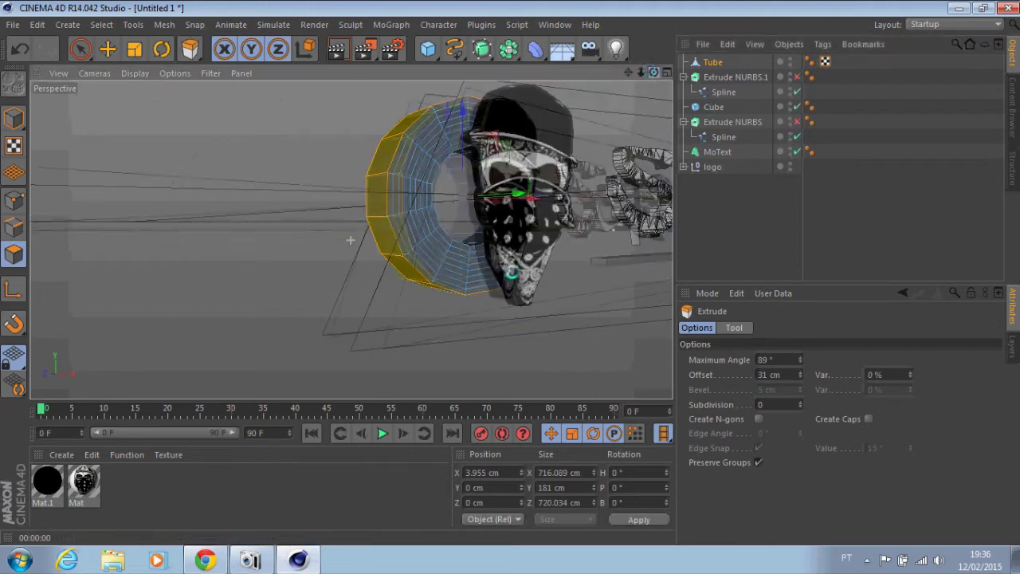
Step: Inspect the ring in the right side view using edge mode, then return to perspective
key(F5)
key(F3)
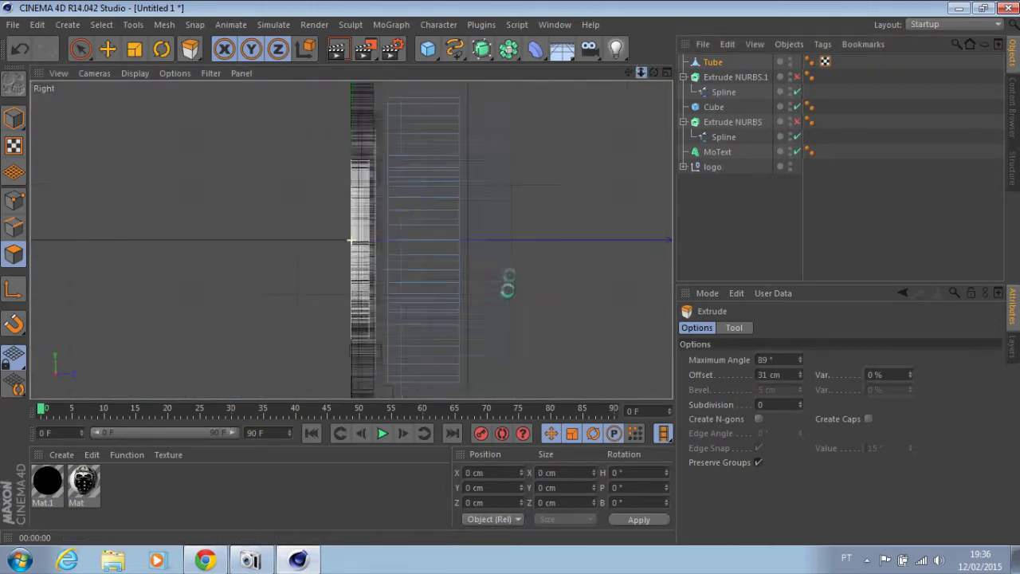
click(13, 227)
drag(79, 48, 131, 94)
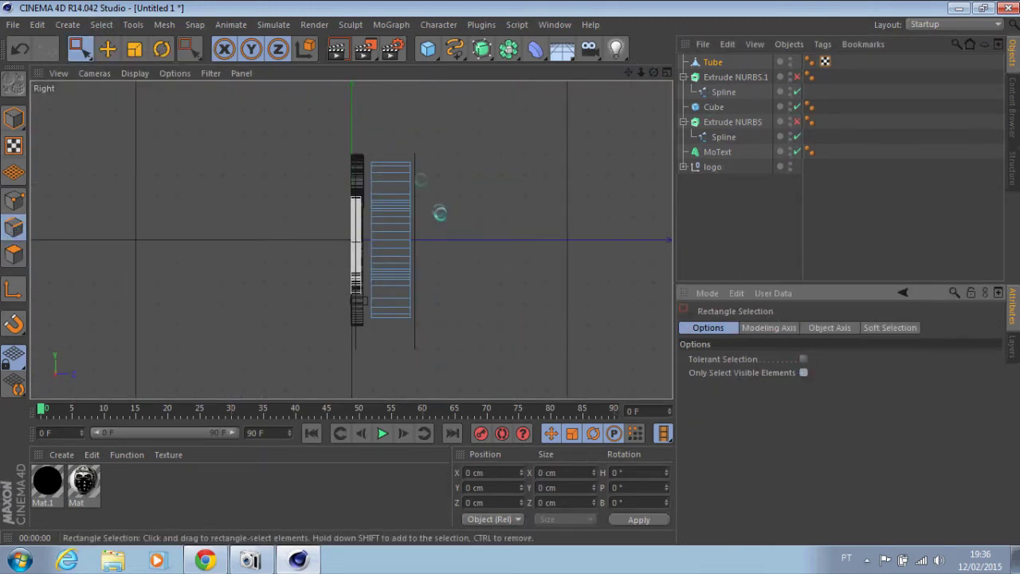
mouse_move(401, 393)
alt+mouse_down()
mouse_move(510, 272)
mouse_move(557, 271)
alt+mouse_up()
key(F5)
key(F1)
Step: Loop-select faces on the Tube ring and inset them with Inner Extrude
click(713, 61)
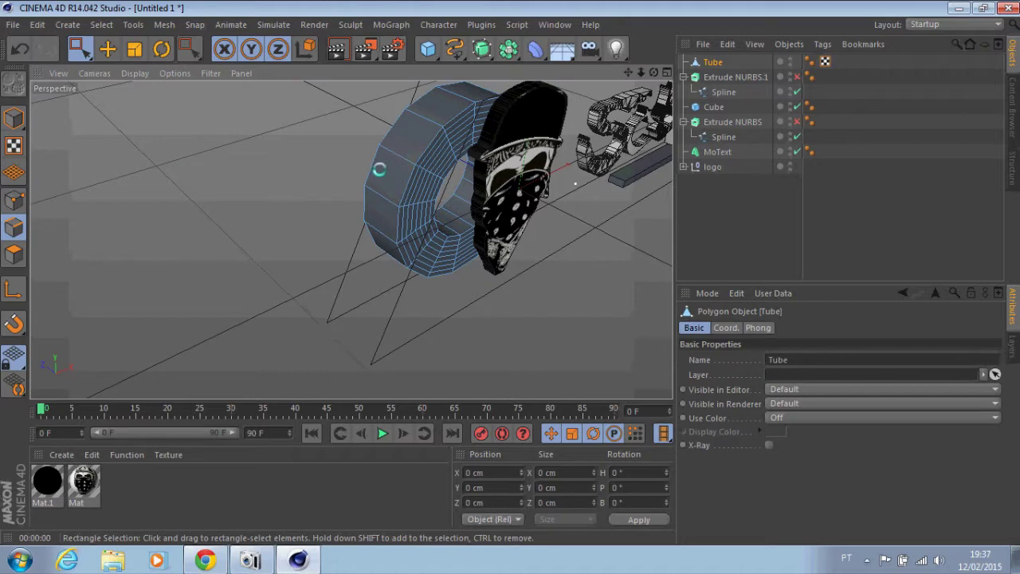
click(102, 25)
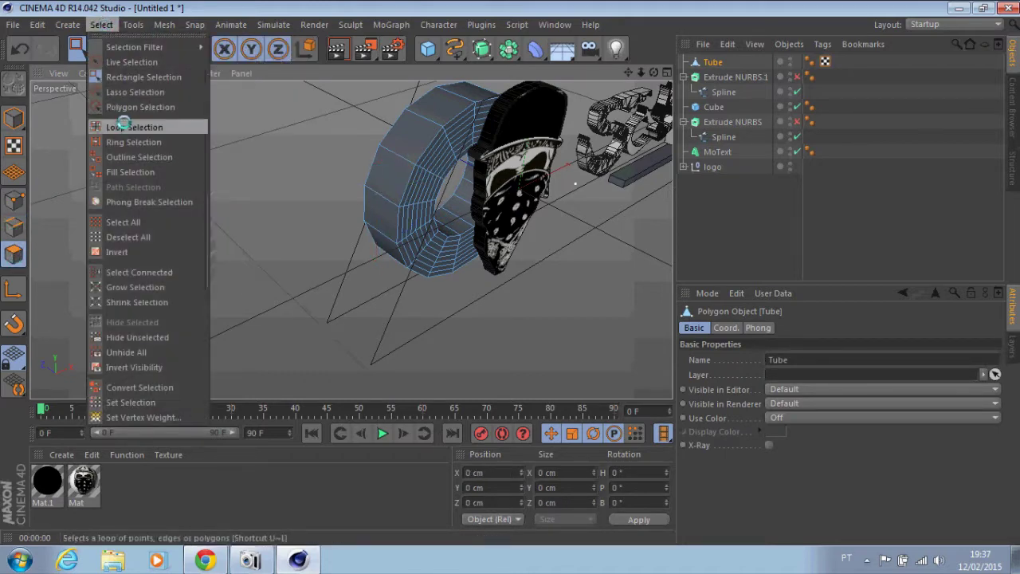
click(128, 117)
right_click(334, 205)
click(379, 289)
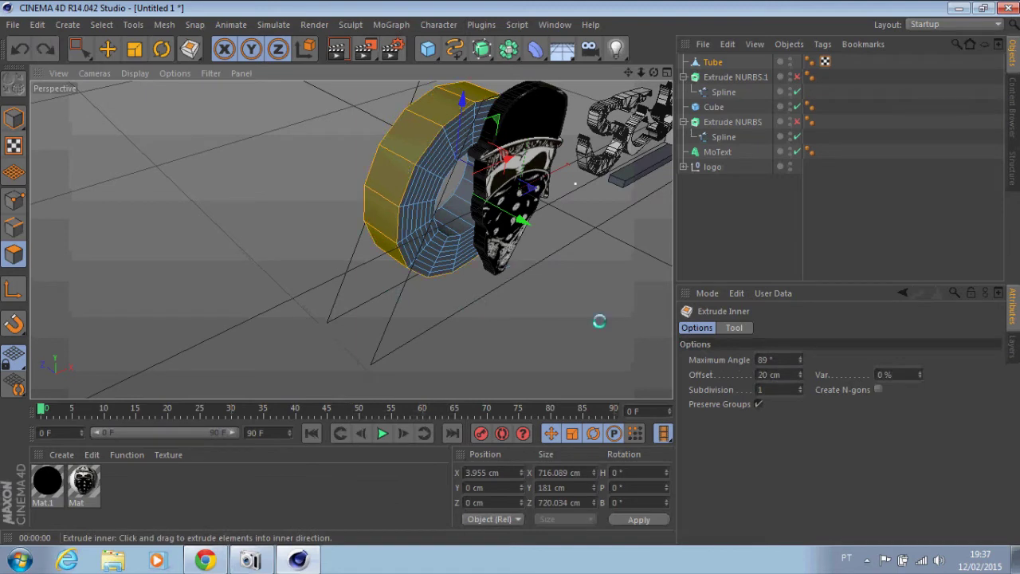
drag(599, 322, 533, 305)
Step: Extrude the ring loop outward, then scale it to about three quarters
right_click(533, 306)
click(562, 274)
drag(562, 273, 510, 272)
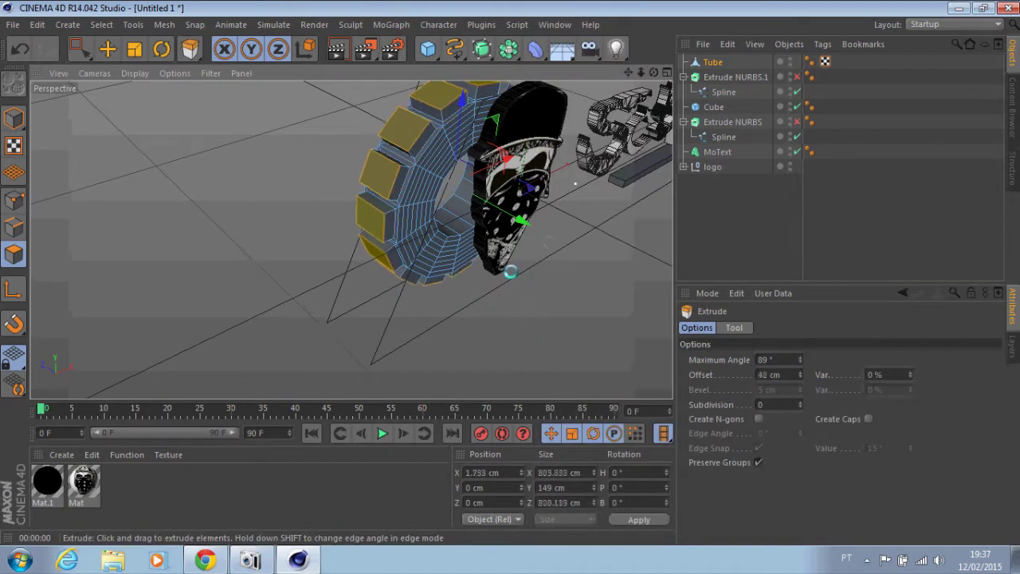
drag(655, 70, 353, 239)
key(t)
mouse_move(559, 171)
alt+mouse_down()
mouse_move(516, 223)
mouse_move(495, 221)
mouse_move(550, 183)
alt+mouse_up()
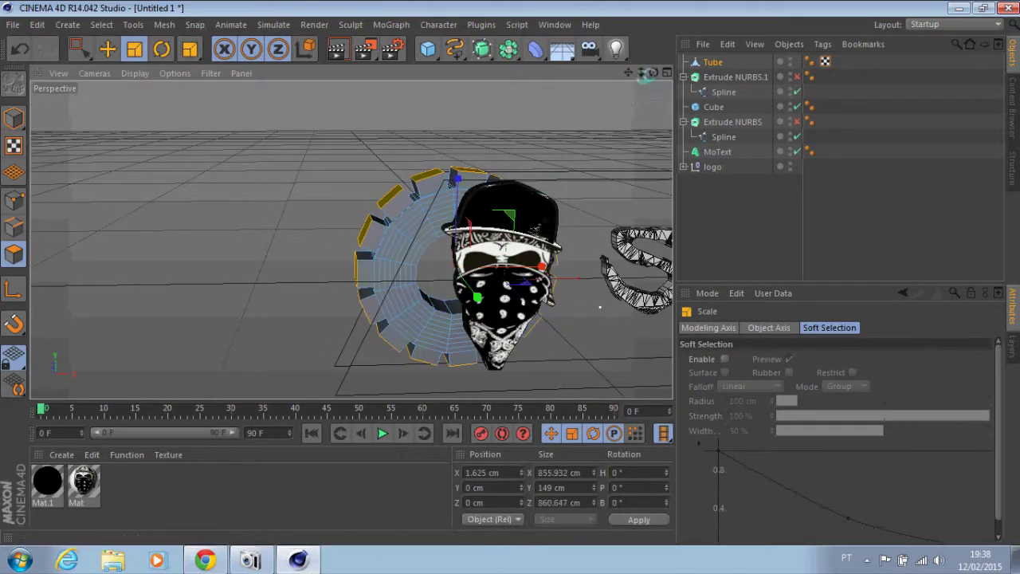
Step: Inset the selected faces by 26 cm, bevel them, and render a preview
alt+drag(600, 306, 297, 262)
right_click(296, 263)
click(319, 268)
mouse_move(478, 270)
mouse_down()
mouse_move(510, 272)
mouse_move(536, 257)
mouse_up()
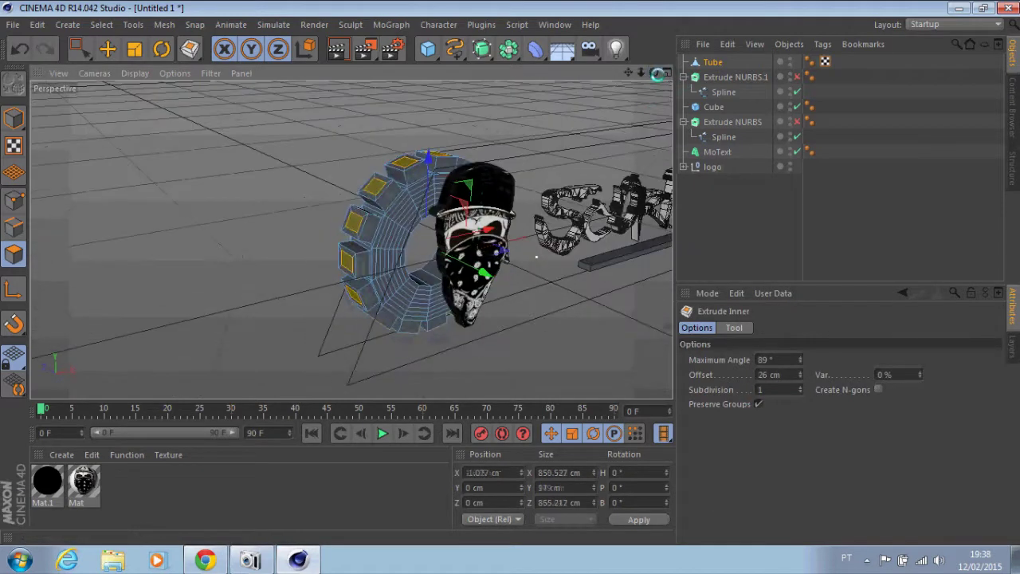
right_click(556, 347)
click(588, 273)
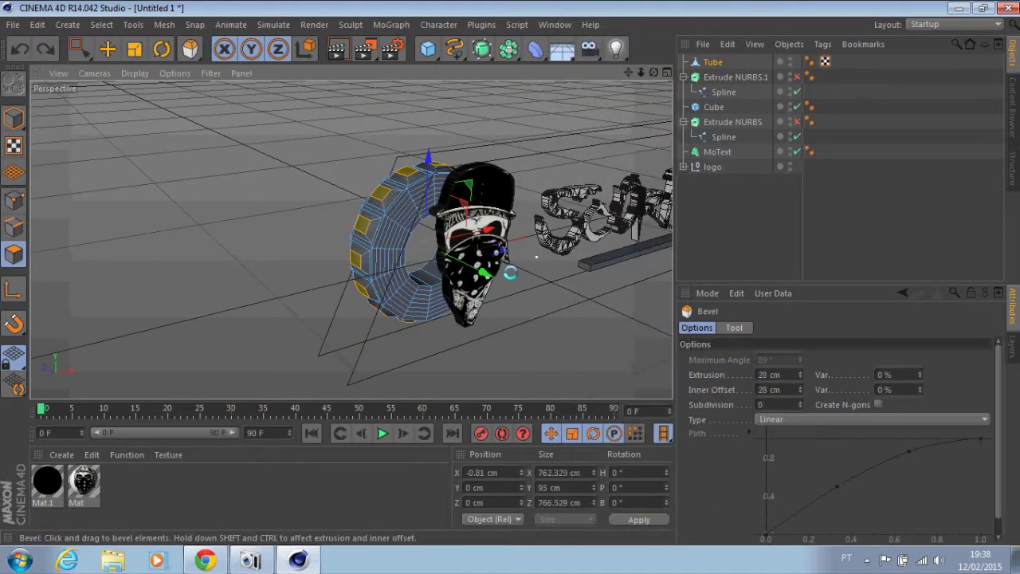
alt+drag(536, 256, 494, 231)
click(334, 46)
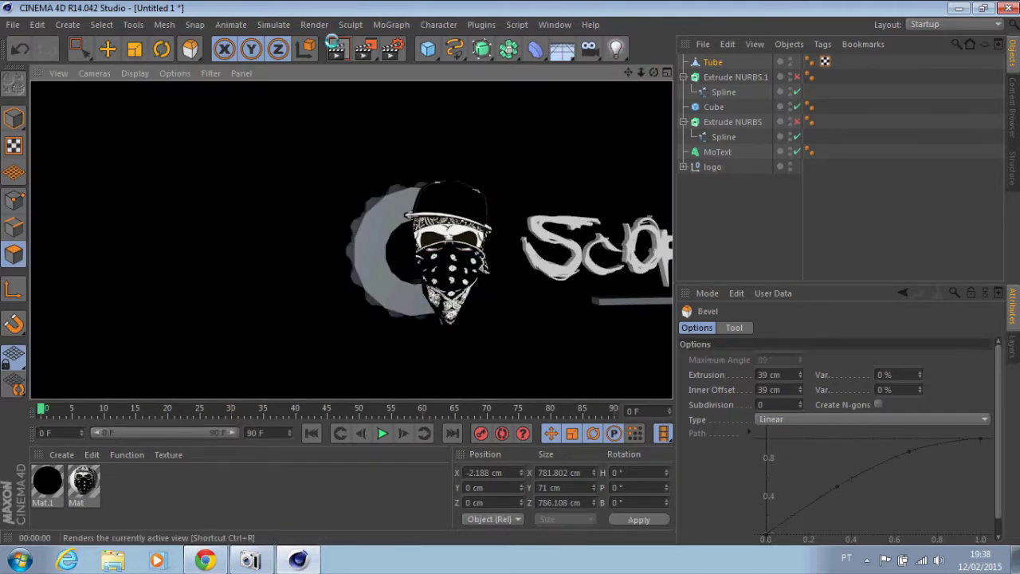
Step: Loop-select a ring of faces on the gear and extrude it inward by -107 cm
mouse_move(672, 144)
alt+mouse_down()
mouse_move(351, 239)
mouse_move(642, 72)
alt+mouse_up()
click(102, 25)
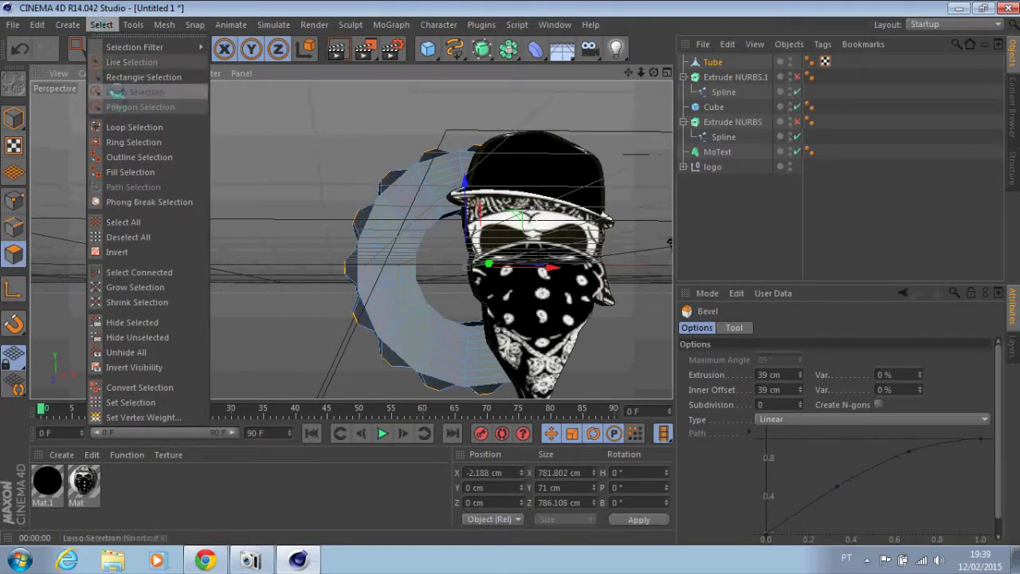
click(119, 126)
click(407, 222)
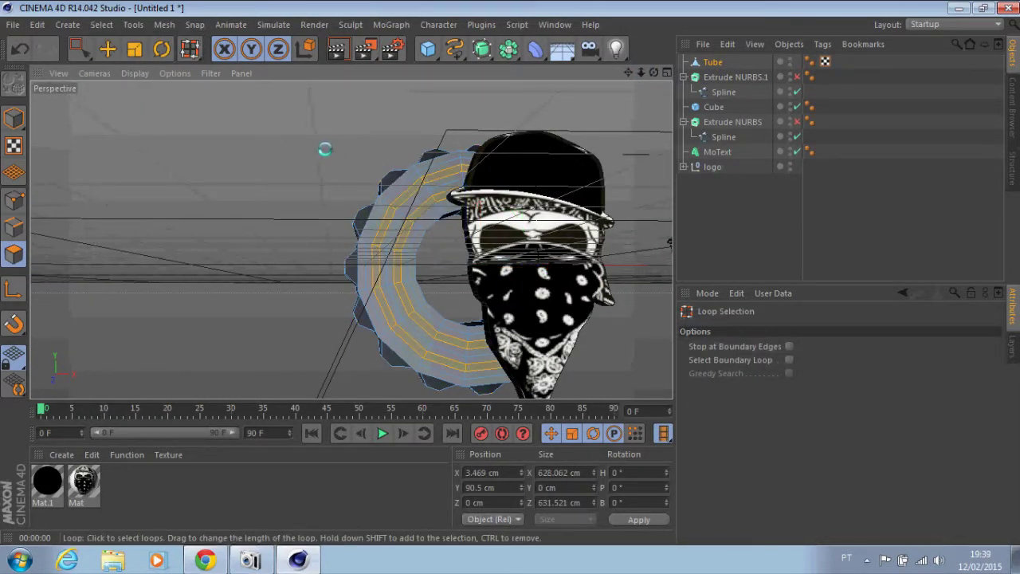
key(d)
drag(558, 274, 508, 273)
mouse_move(446, 239)
alt+mouse_down()
mouse_move(509, 272)
mouse_move(652, 119)
alt+mouse_up()
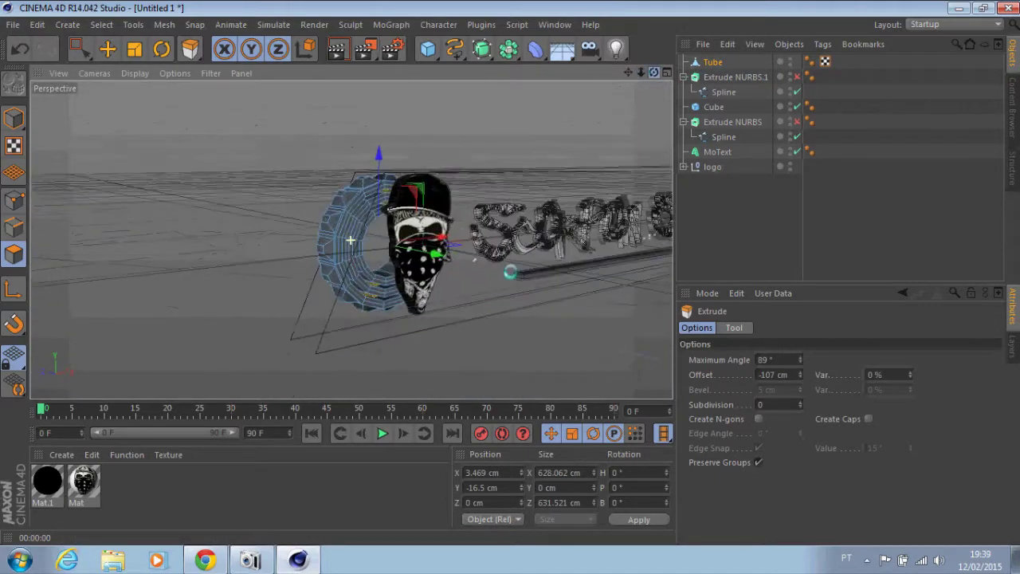
Step: Switch to the single Top view and add a light to the scene
key(F5)
key(F2)
click(616, 47)
click(644, 68)
Step: Place the light below the logo, Ctrl-drag copies around it, and add a centre light
key(e)
drag(349, 152, 348, 230)
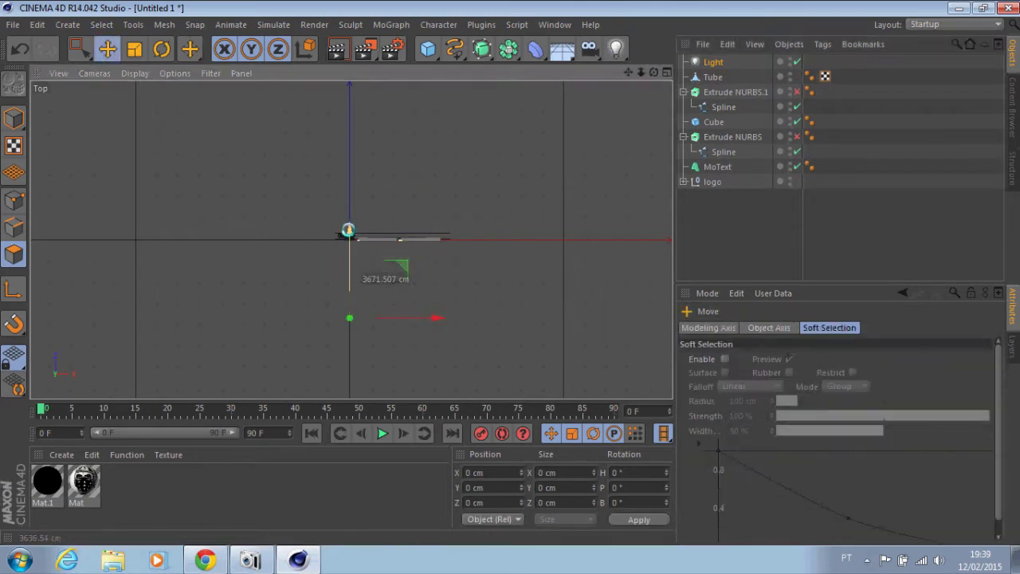
drag(637, 73, 614, 76)
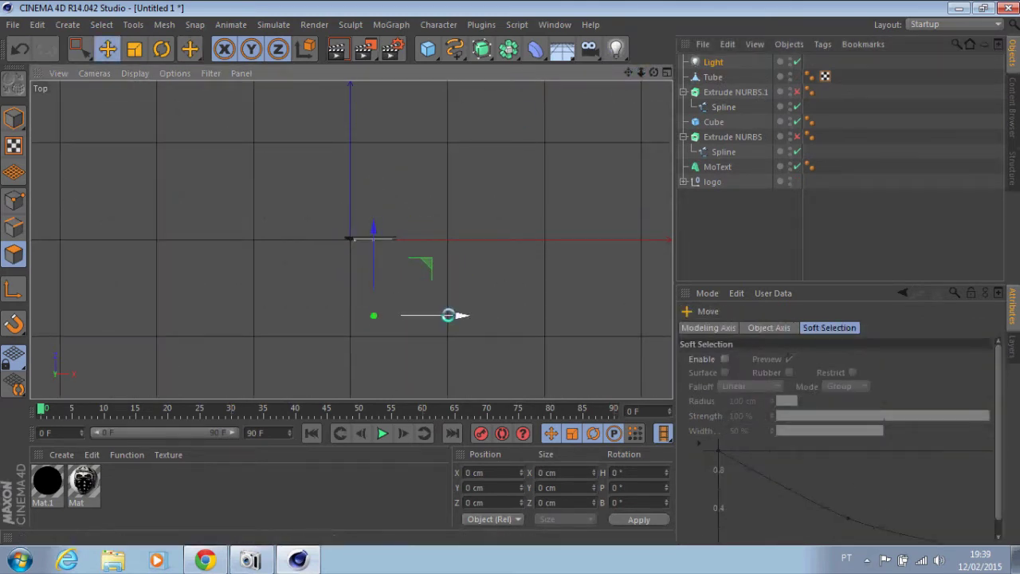
ctrl+drag(528, 271, 383, 266)
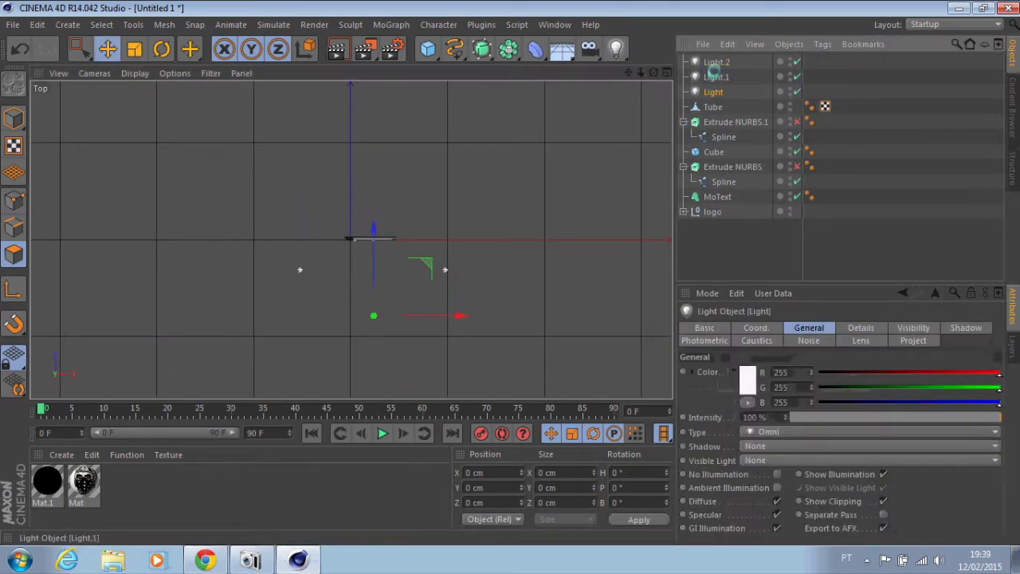
drag(372, 231, 372, 83)
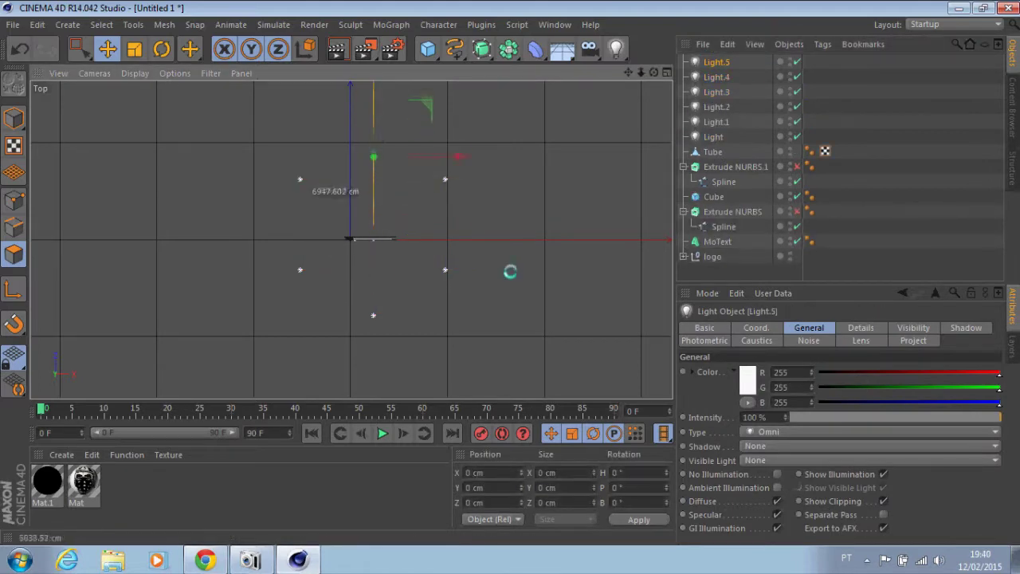
drag(615, 49, 671, 68)
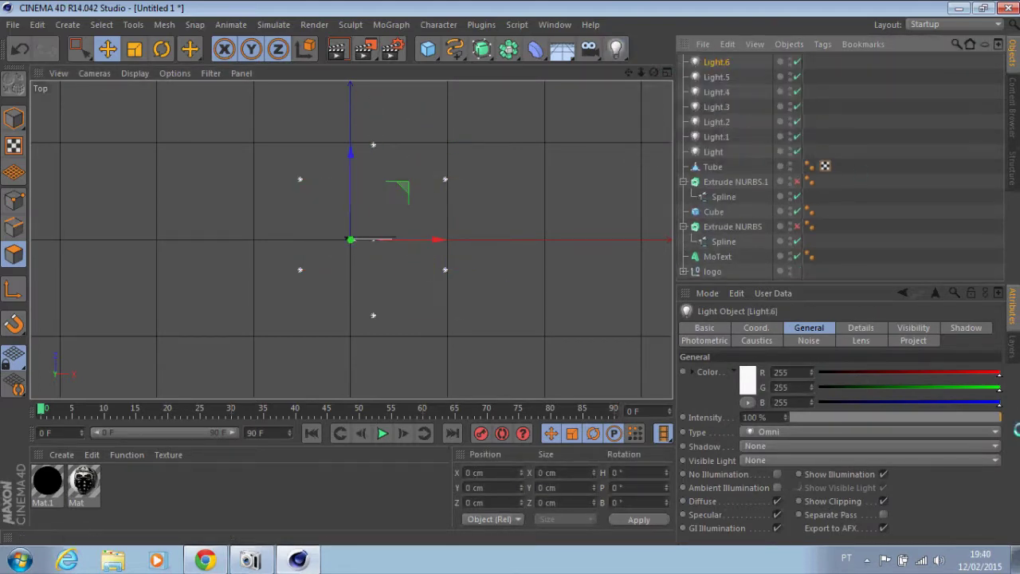
Step: Give the centre light Shadow Maps (Soft), raise it above the logo, and render
click(966, 327)
click(776, 372)
click(756, 401)
click(668, 71)
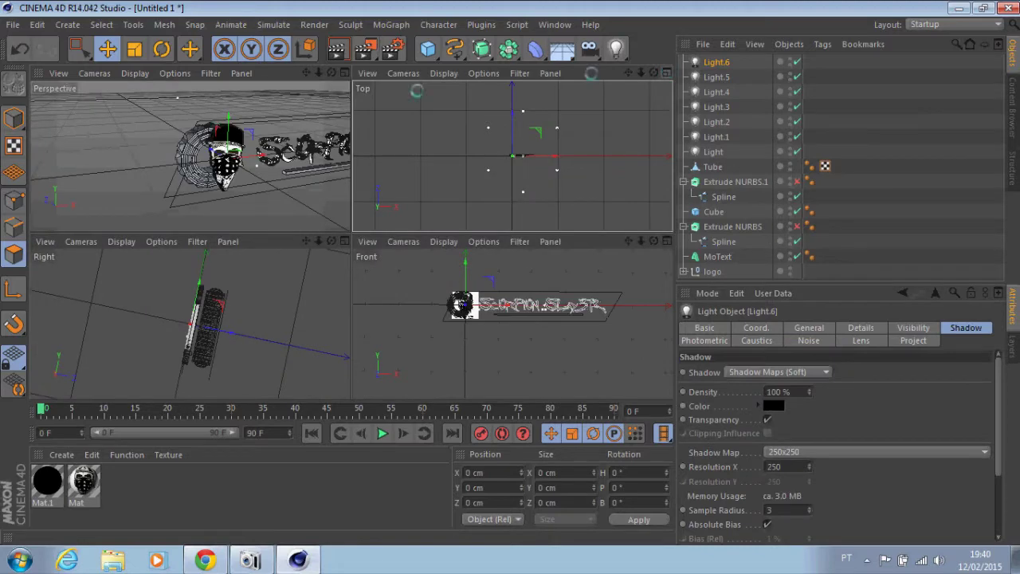
click(345, 73)
scroll(581, 139, down, 3)
scroll(580, 140, up, 2)
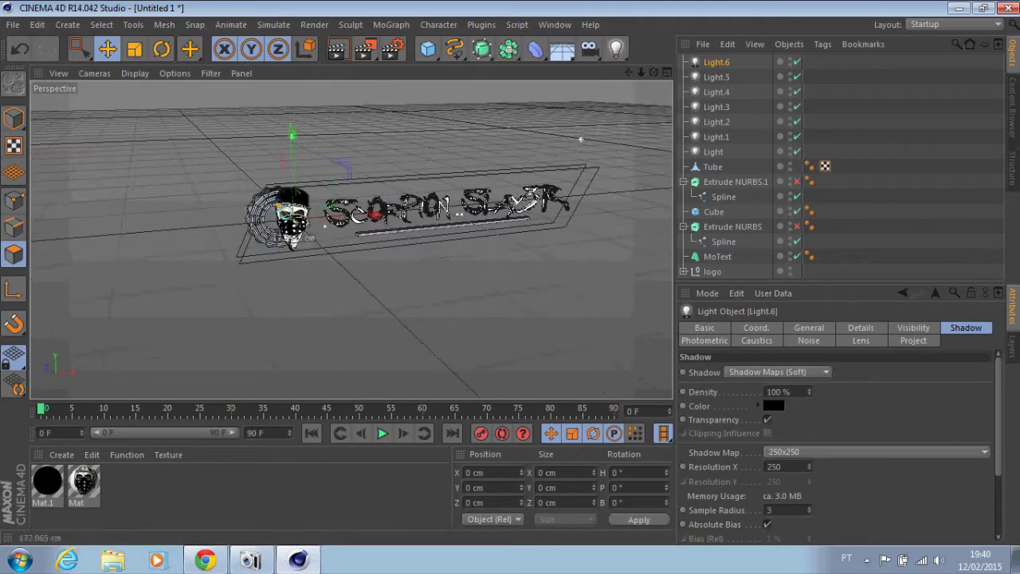
alt+drag(455, 294, 510, 273)
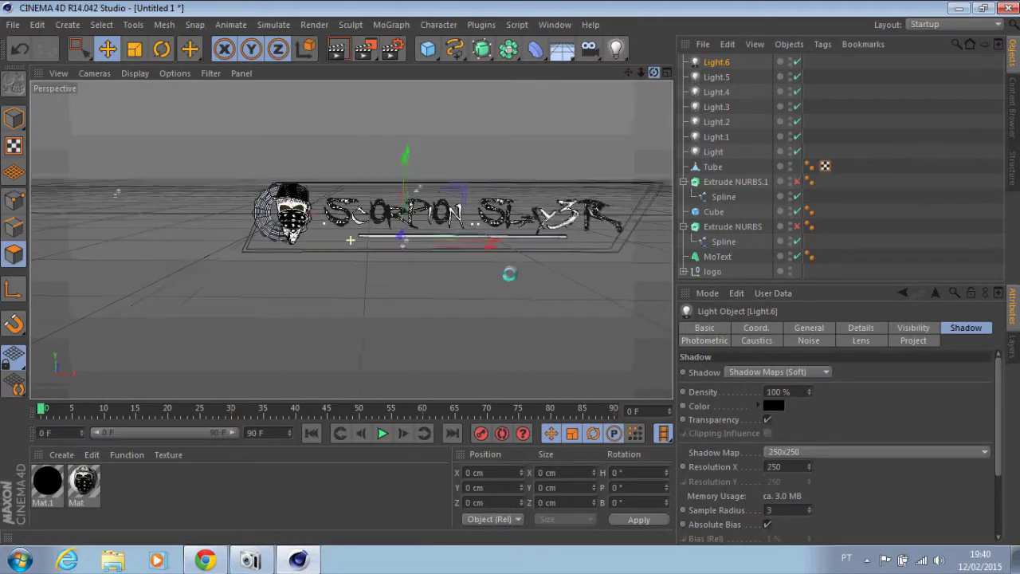
drag(412, 160, 381, 108)
click(338, 48)
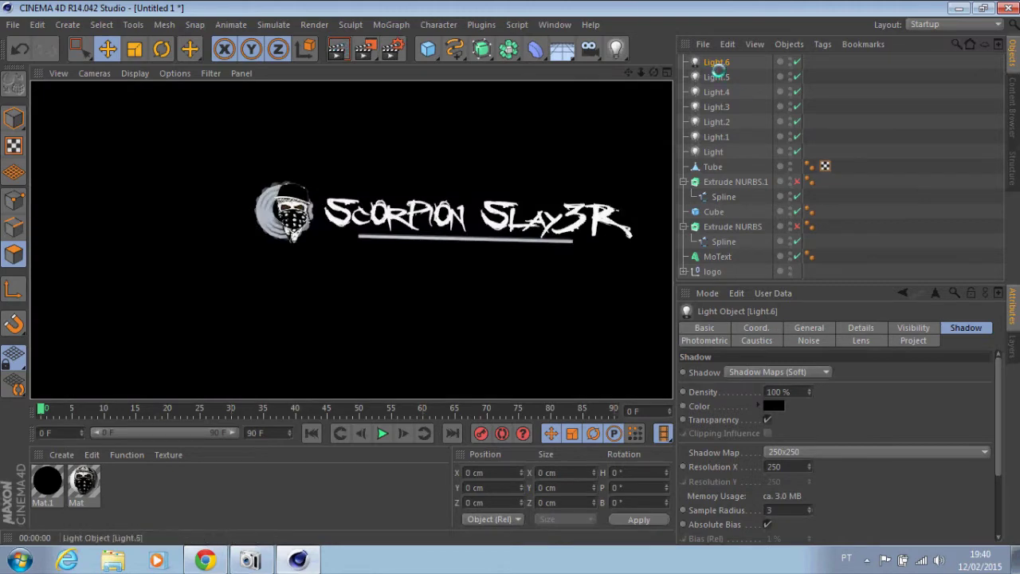
Step: Lower the intensity of the six surrounding lights to 34%
click(716, 76)
shift+click(716, 151)
click(809, 328)
drag(996, 418, 863, 417)
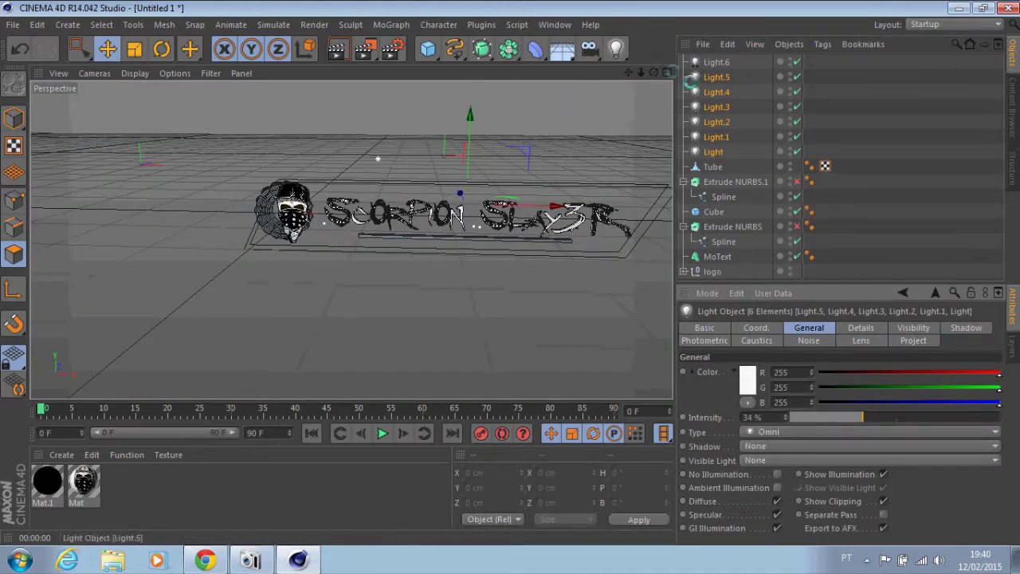
Step: Add a Sky object and create new material Mat.2 with a Color texture
drag(561, 48, 606, 80)
double_click(199, 486)
double_click(47, 480)
click(396, 220)
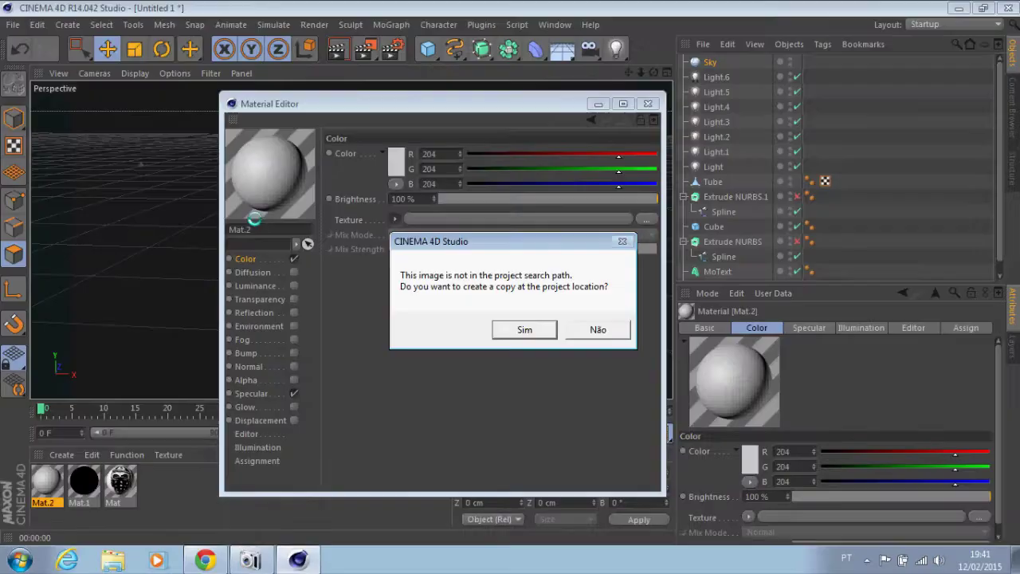
Step: Load the image as the material's texture, tag the Sky with Compositing, and rename the material 'back'
click(649, 104)
right_click(712, 62)
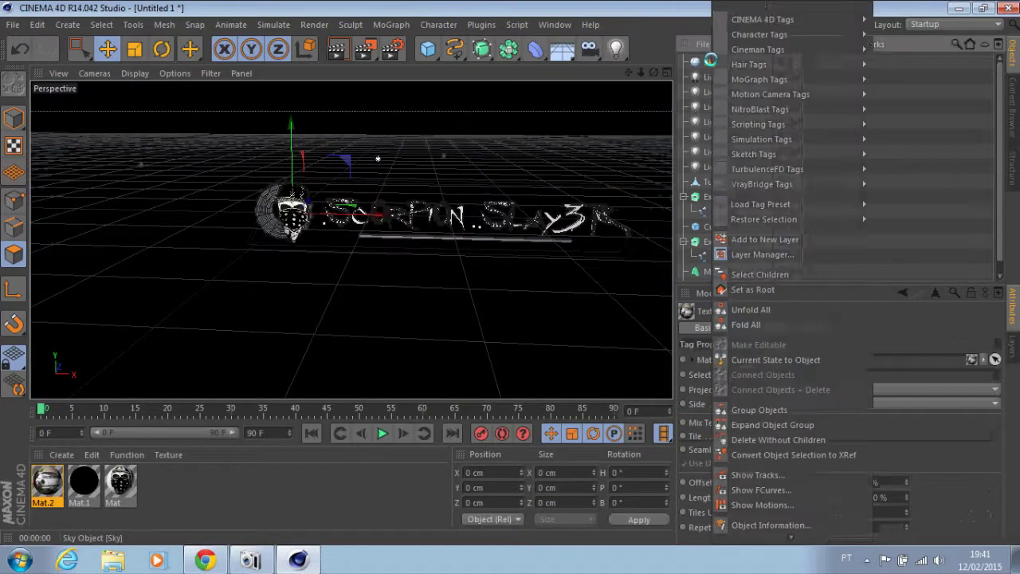
click(885, 170)
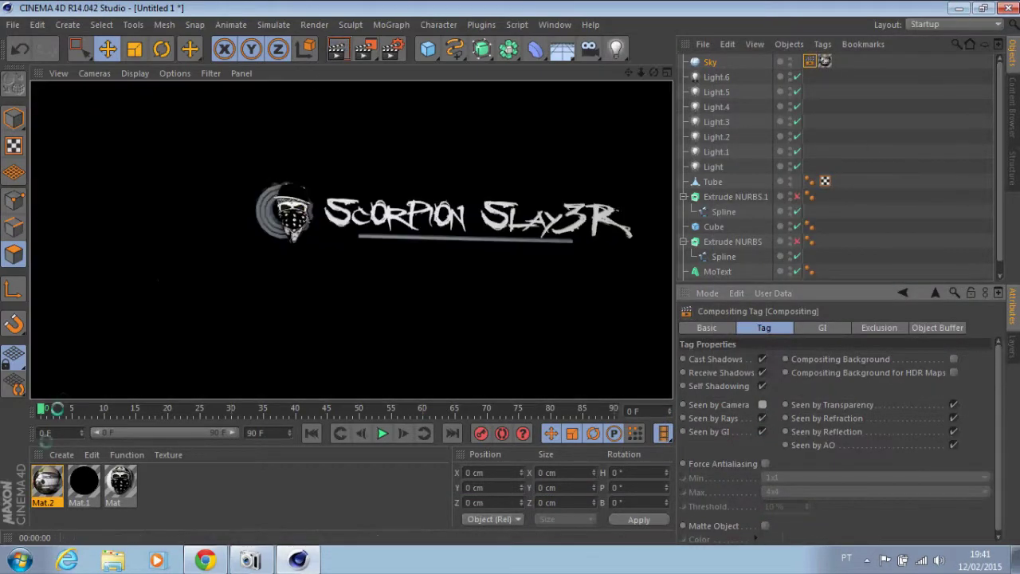
double_click(47, 481)
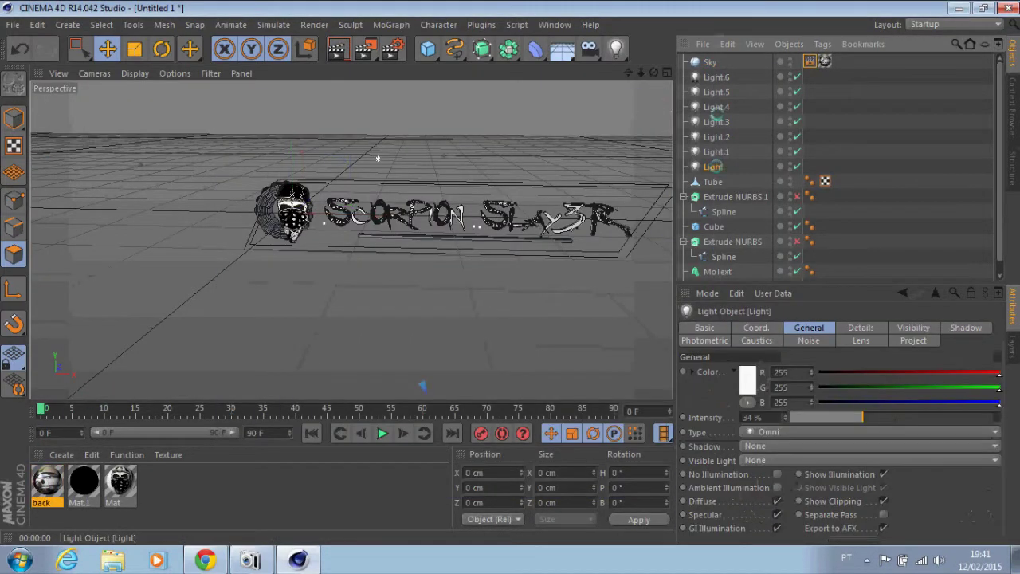
Step: Group the lights and Sky under a null named 'Lights'
right_click(716, 120)
click(776, 412)
double_click(711, 63)
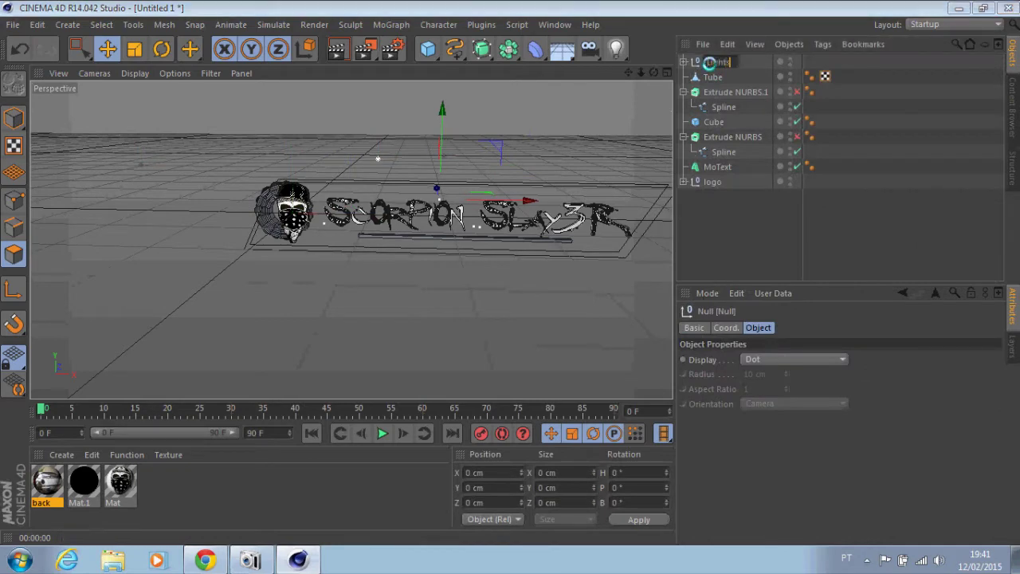
text(Lights)
key(Return)
click(684, 122)
click(695, 122)
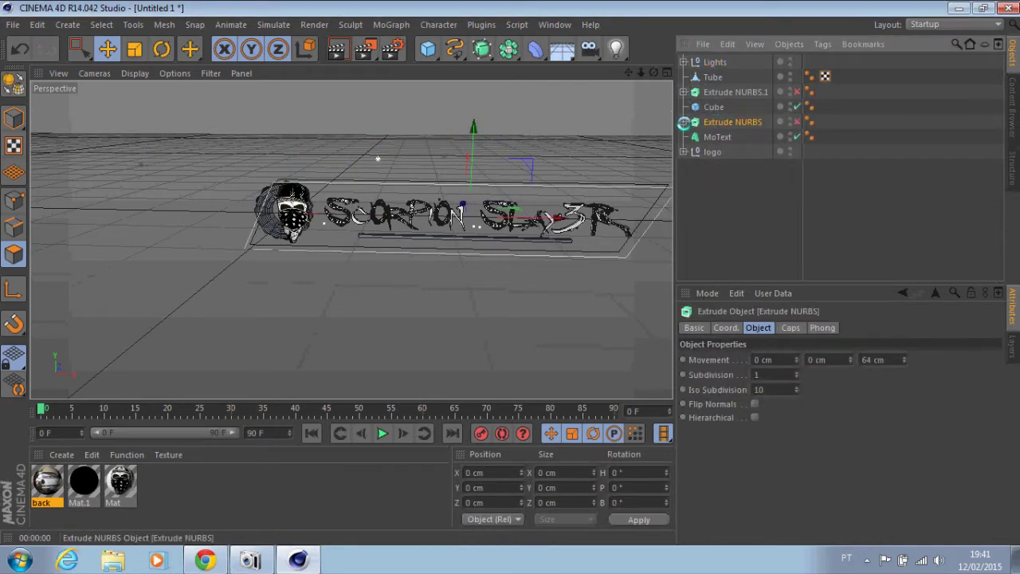
key(ctrl+r)
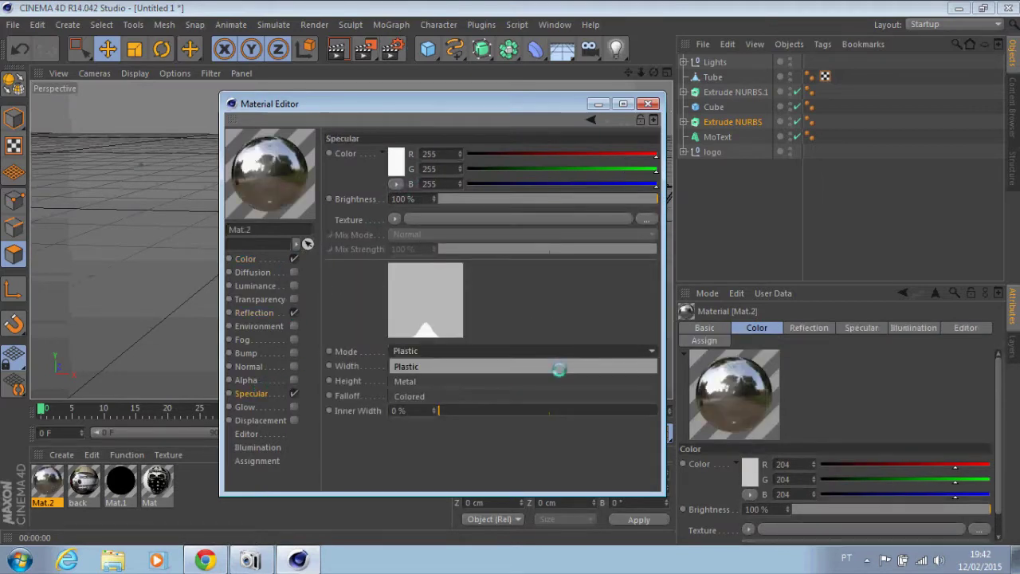
Step: Enable Reflection on Mat.2, apply it to the Tube ring, and render the view
click(254, 312)
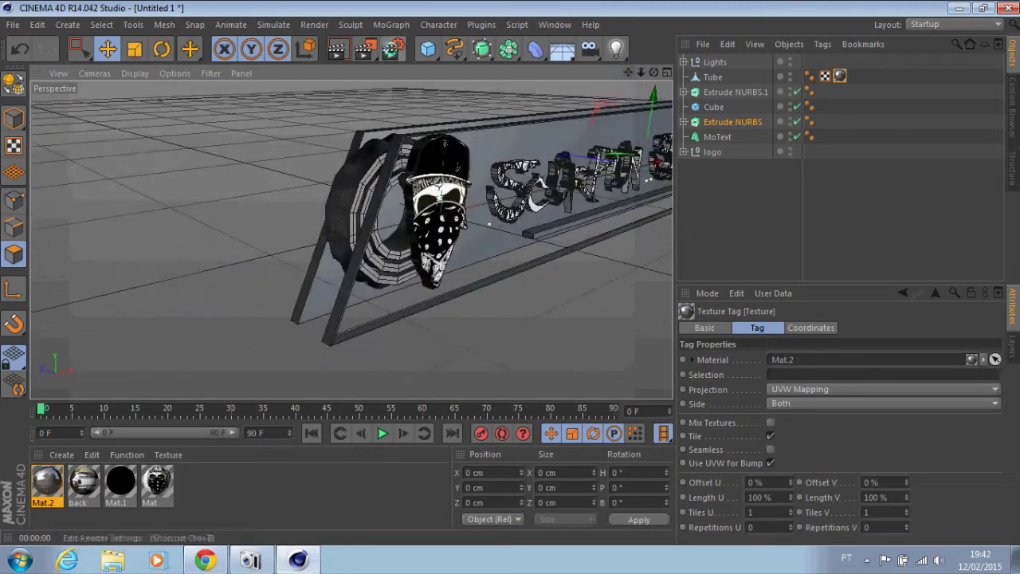
drag(364, 49, 430, 68)
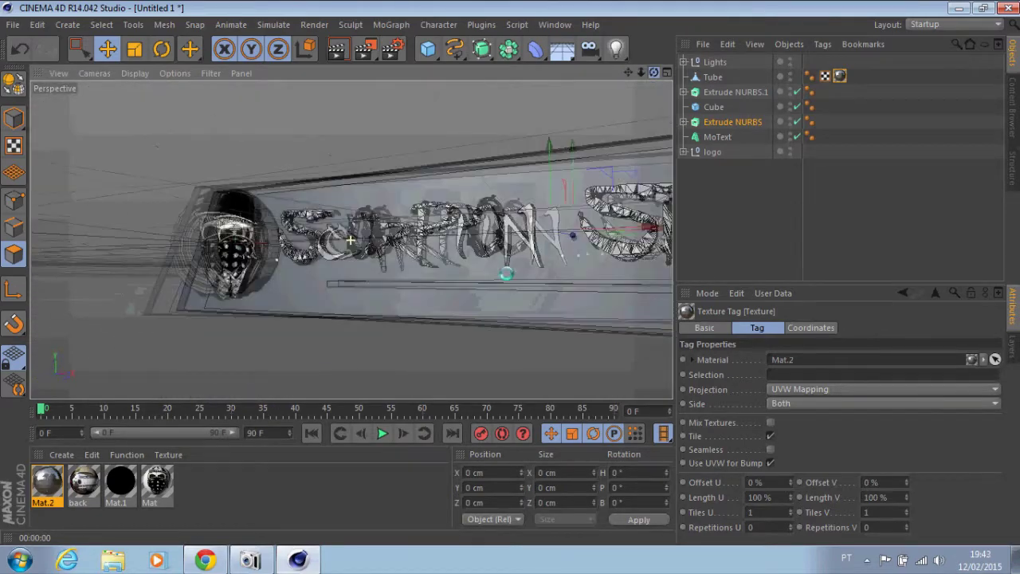
click(350, 49)
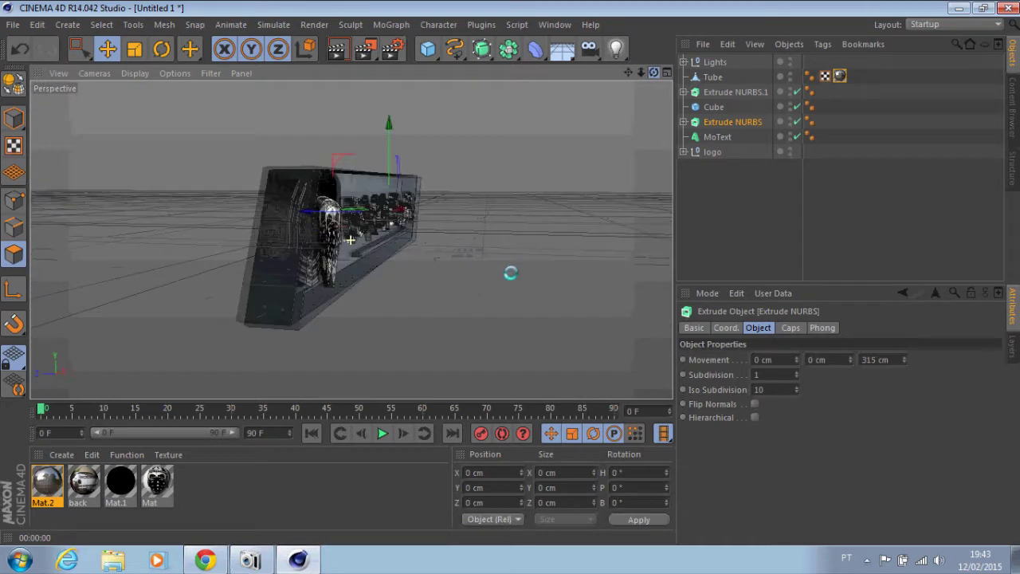
click(336, 48)
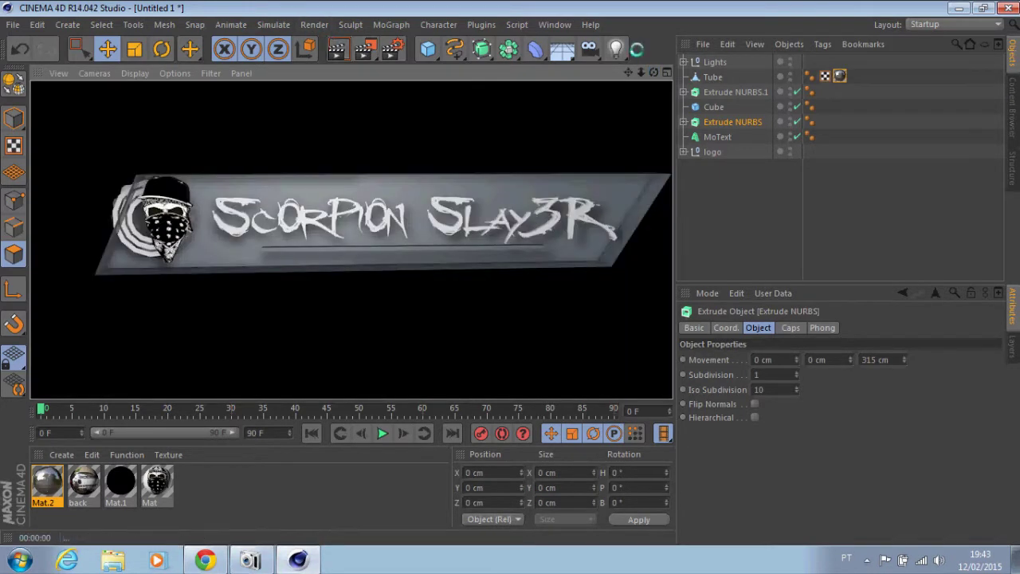
Step: Create a new material with dark grey Color RGB 70
double_click(192, 494)
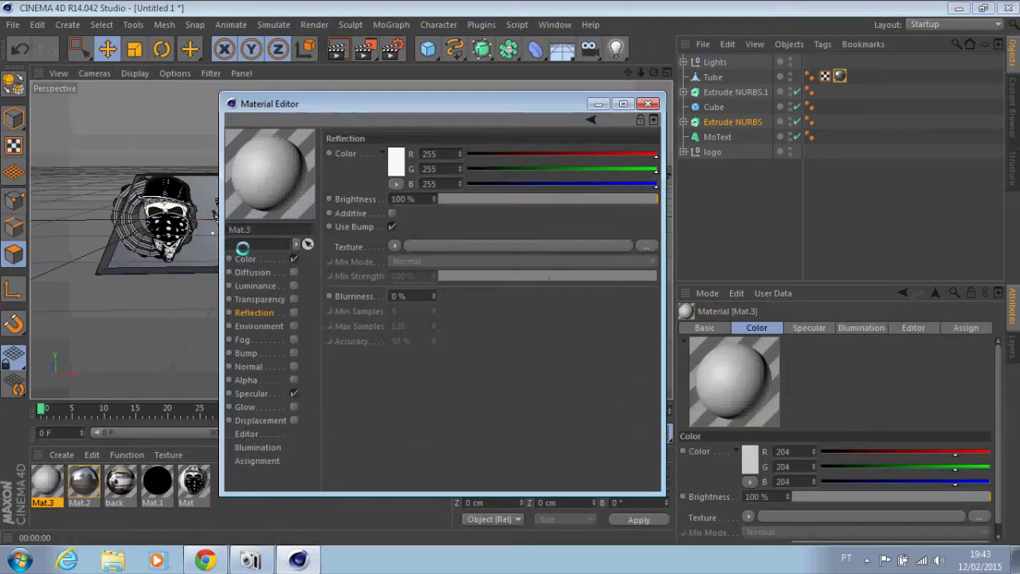
click(244, 259)
click(396, 160)
click(356, 228)
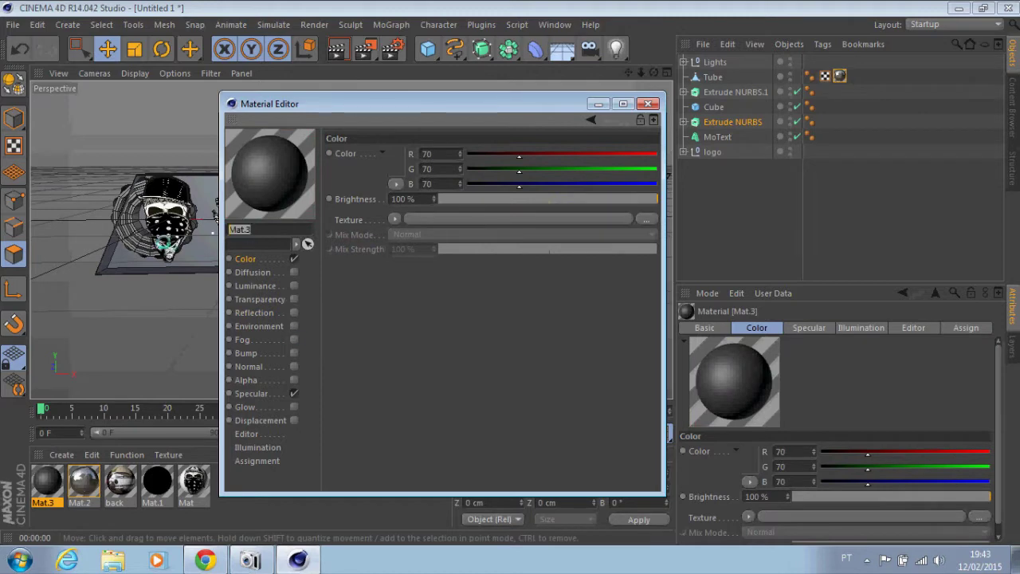
click(247, 392)
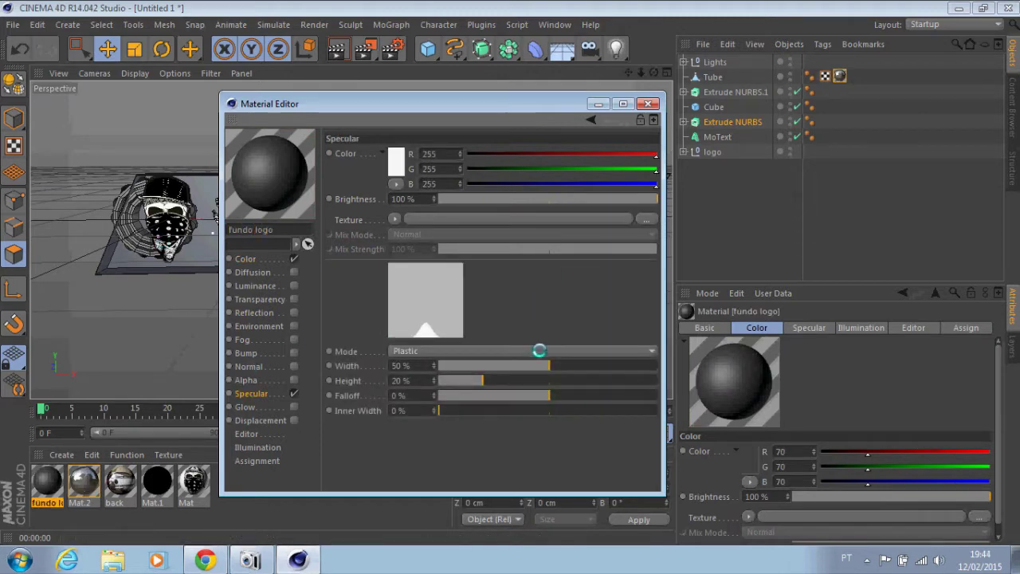
click(648, 103)
Step: Apply the fundo logo material to Extrude NURBS.1 and Extrude NURBS, then render
click(727, 92)
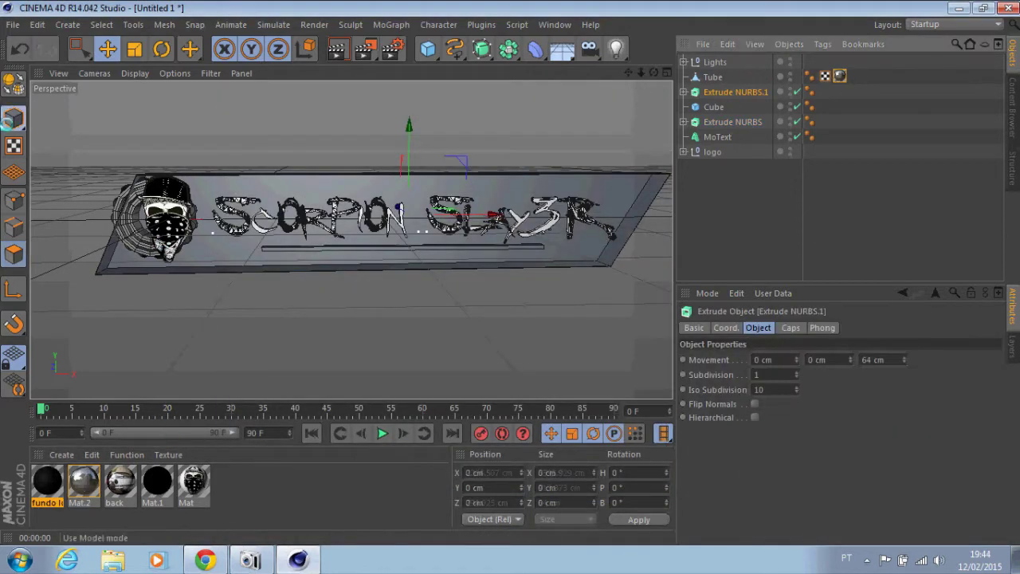
drag(47, 481, 753, 91)
drag(47, 480, 735, 121)
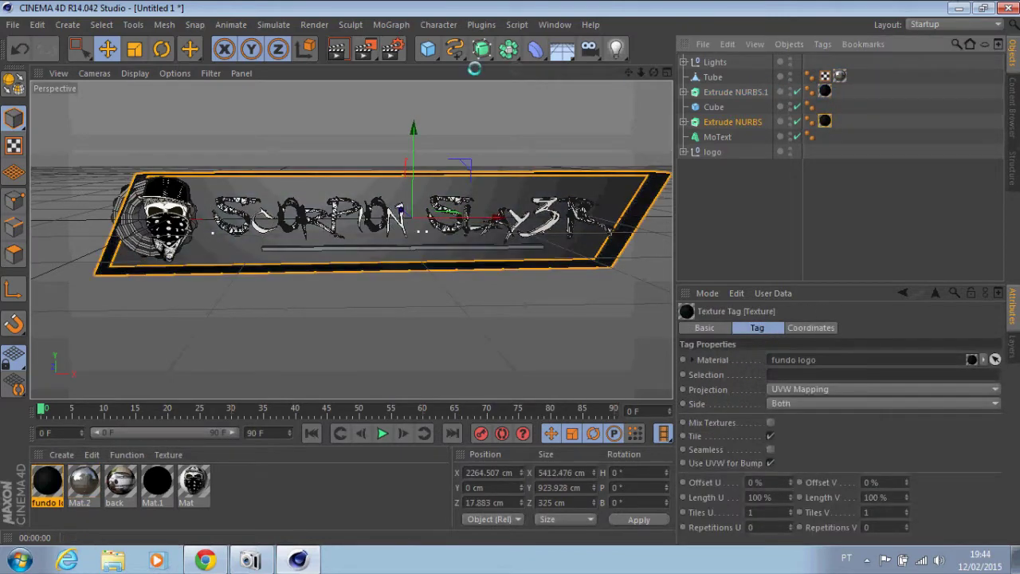
click(337, 49)
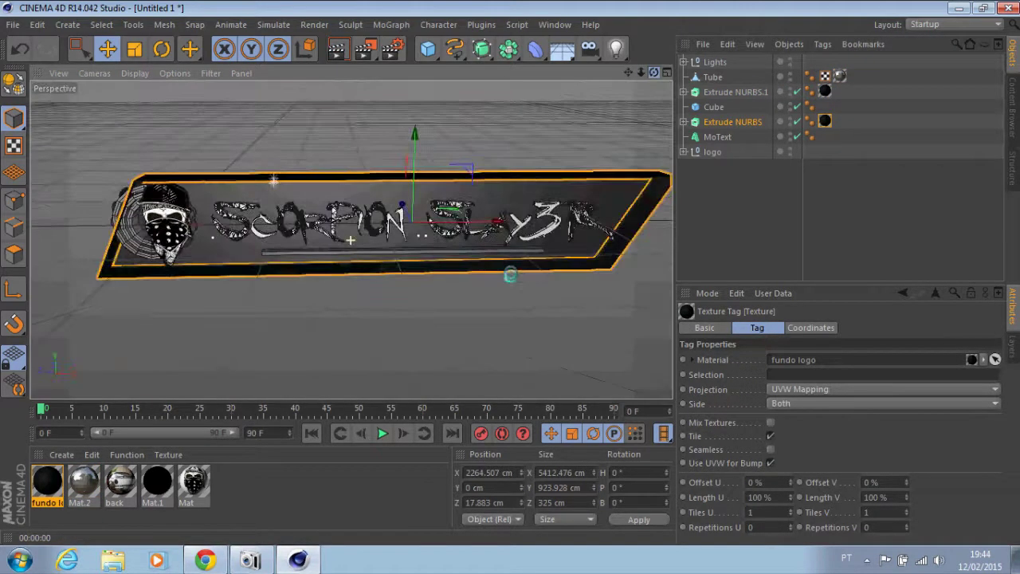
Step: Copy-paste the gear ring as Tube.1, move it down and right, and render
mouse_move(447, 239)
alt+mouse_down()
mouse_move(504, 272)
mouse_move(446, 239)
alt+mouse_up()
click(712, 77)
key(ctrl+c)
key(ctrl+v)
drag(136, 209, 249, 211)
drag(249, 142, 233, 138)
click(338, 49)
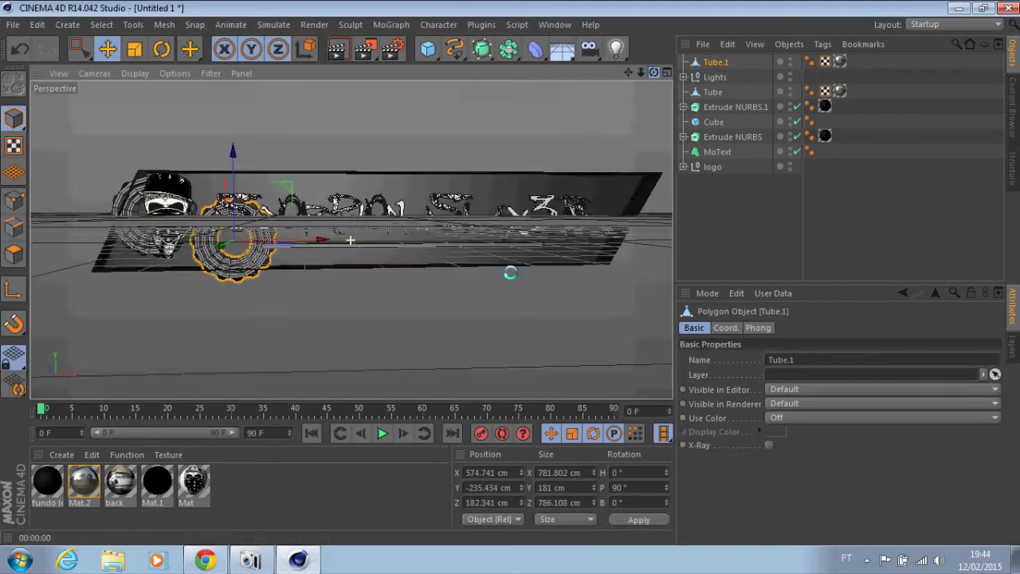
Step: Shrink the duplicate gear ring from a top-down angle, then render a front preview
alt+drag(510, 274, 446, 263)
key(t)
mouse_move(359, 272)
mouse_down()
mouse_move(291, 272)
mouse_move(302, 223)
mouse_up()
key(e)
click(339, 48)
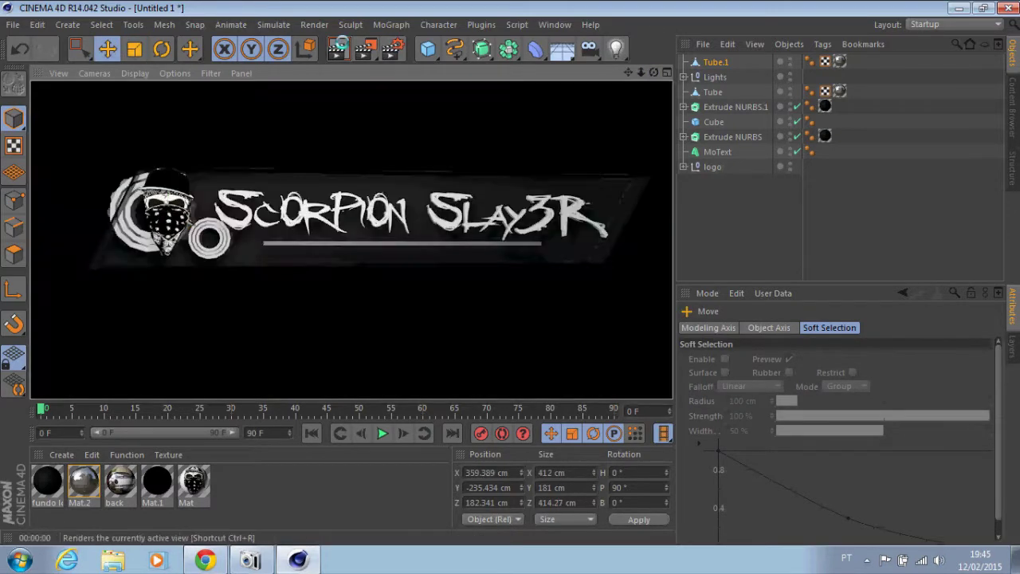
Step: Add a new tube, stand it upright at 90°, adjust its outer and inner radii, and shift it right
alt+drag(513, 272, 490, 267)
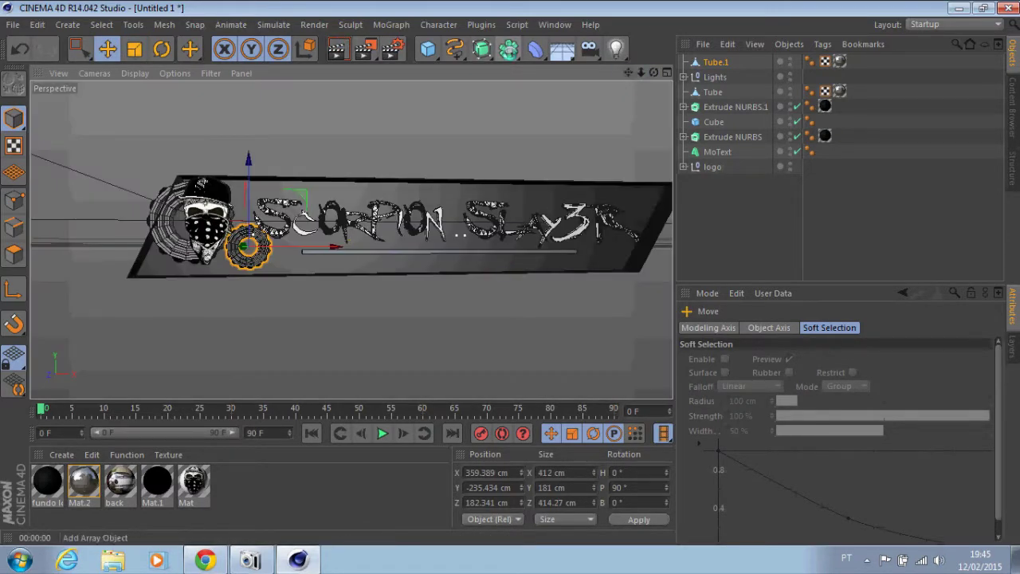
drag(428, 48, 479, 148)
key(Return)
drag(209, 219, 298, 223)
drag(810, 377, 810, 373)
drag(299, 223, 316, 224)
drag(810, 359, 810, 356)
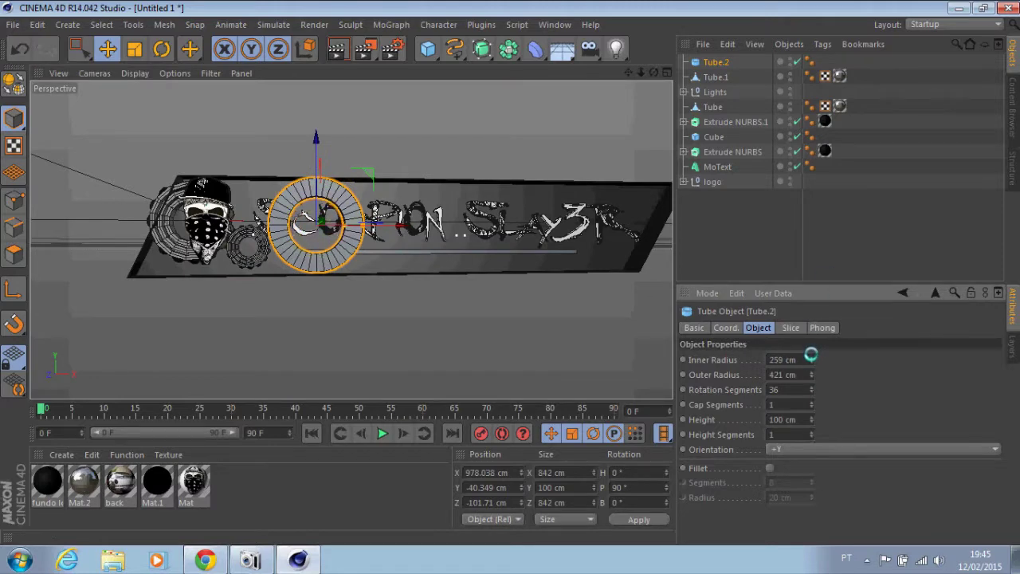
Step: Check the banner and ring in the Top view, then render a perspective preview
drag(654, 72, 666, 44)
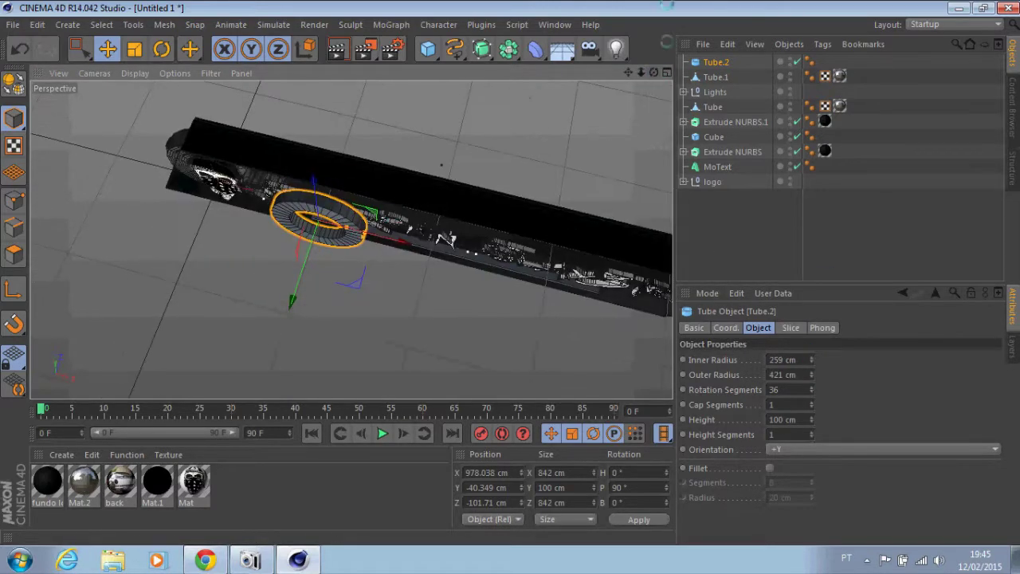
click(666, 73)
click(666, 73)
scroll(362, 268, up, 3)
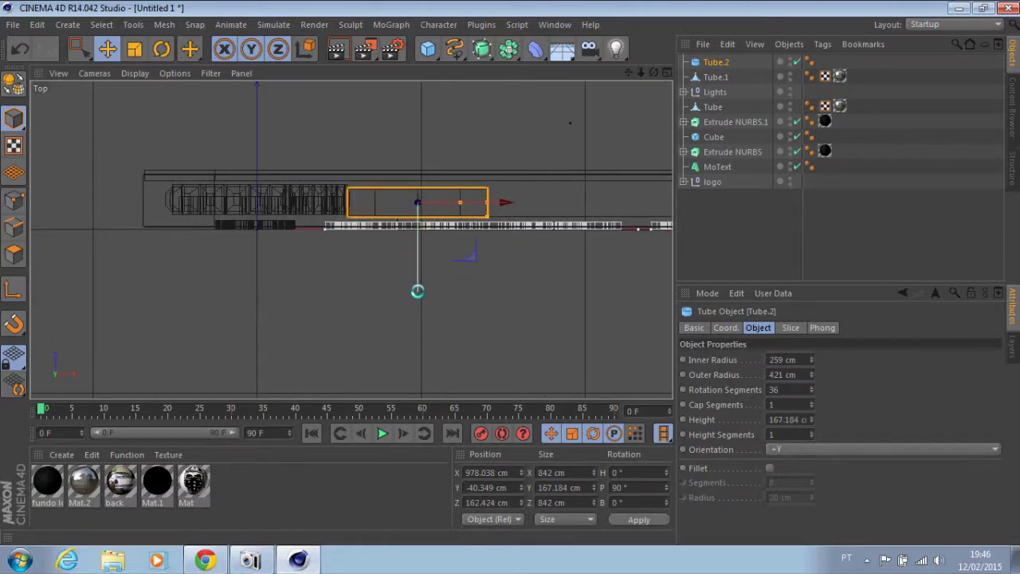
click(666, 73)
click(345, 73)
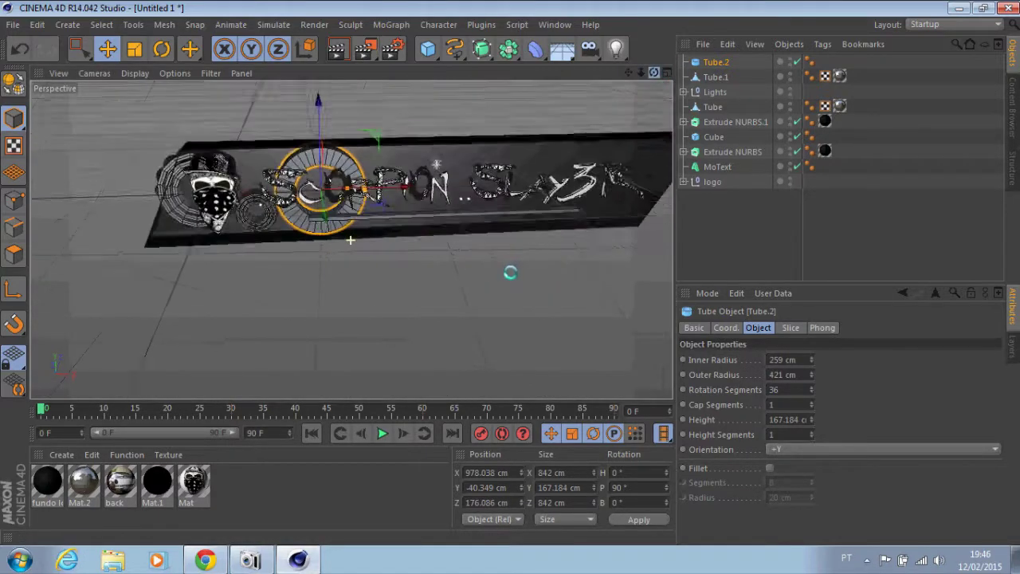
click(337, 49)
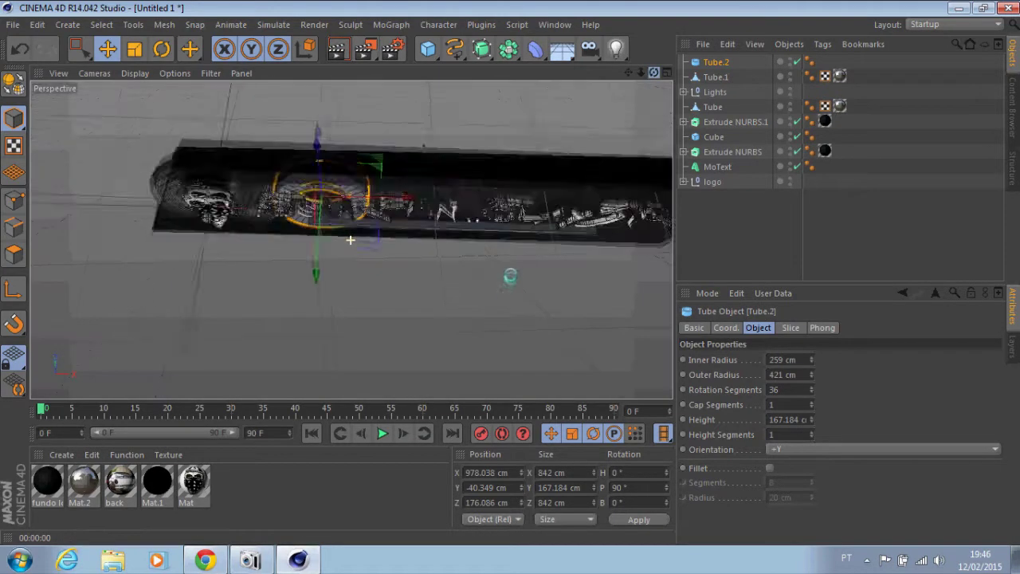
Step: Extrude the plate spline with a new Extrude NURBS, plain start and end caps, and 4 cm depth
click(732, 151)
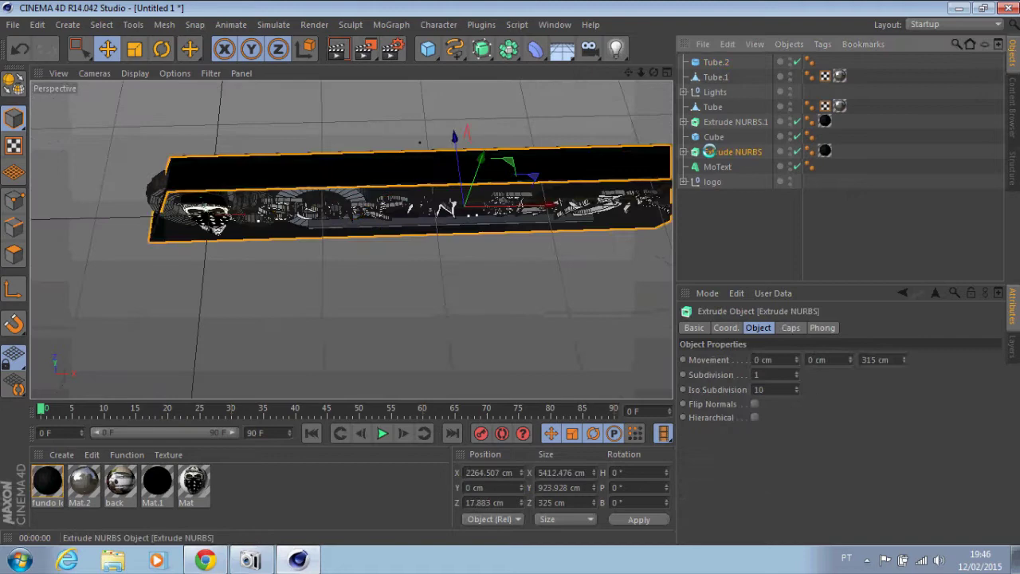
ctrl+drag(733, 151, 823, 61)
alt+drag(358, 302, 415, 286)
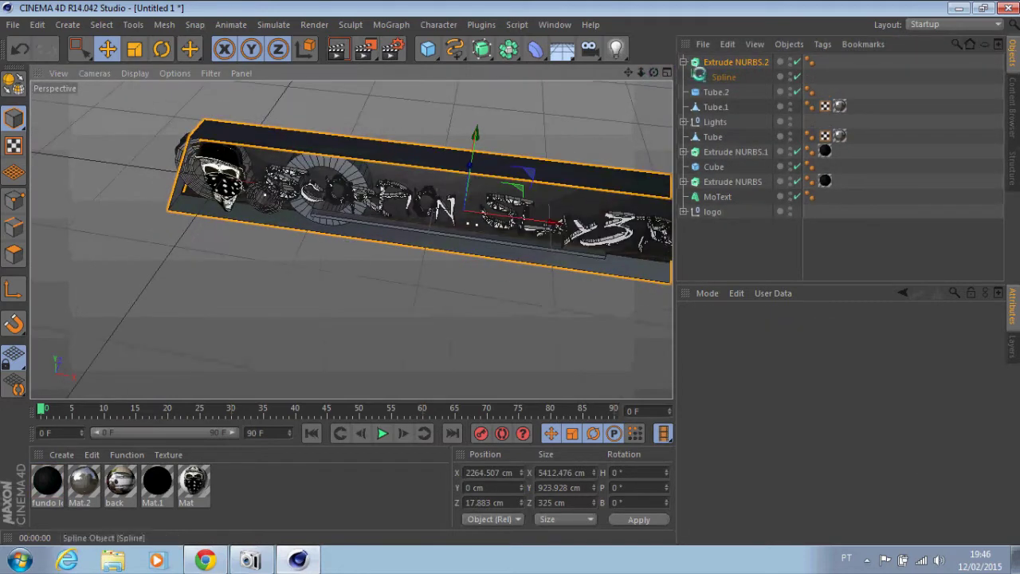
click(736, 62)
click(790, 328)
click(796, 360)
click(783, 381)
click(797, 404)
click(797, 419)
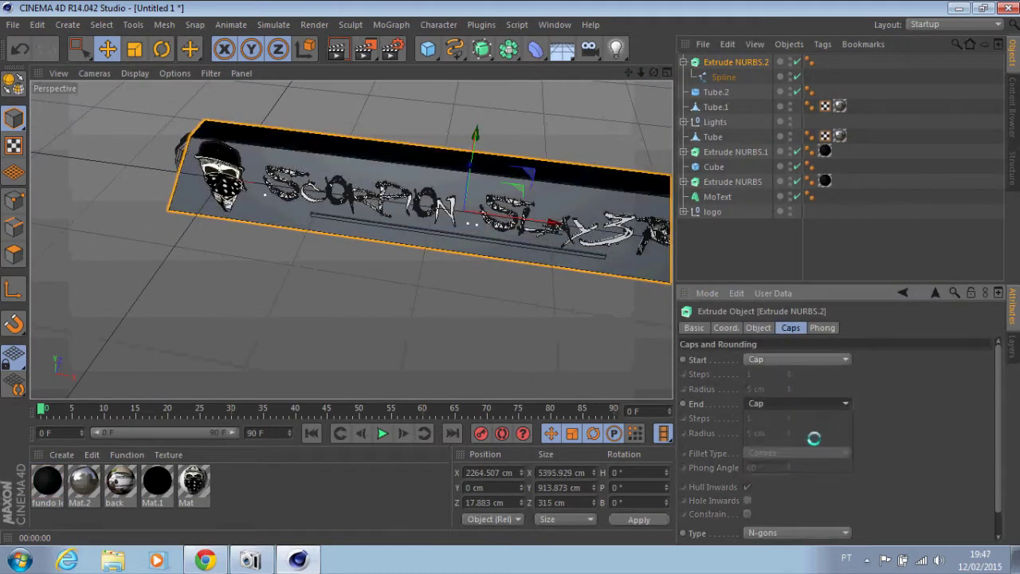
click(759, 328)
drag(902, 359, 902, 359)
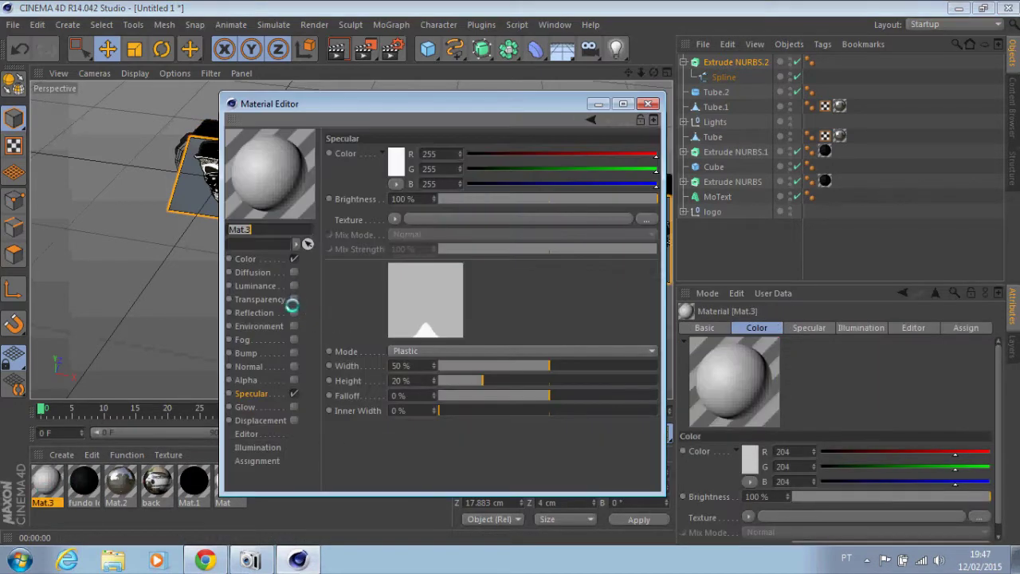
Step: Make new material Mat.3 transparent, apply it to the plate, and render a preview
click(293, 299)
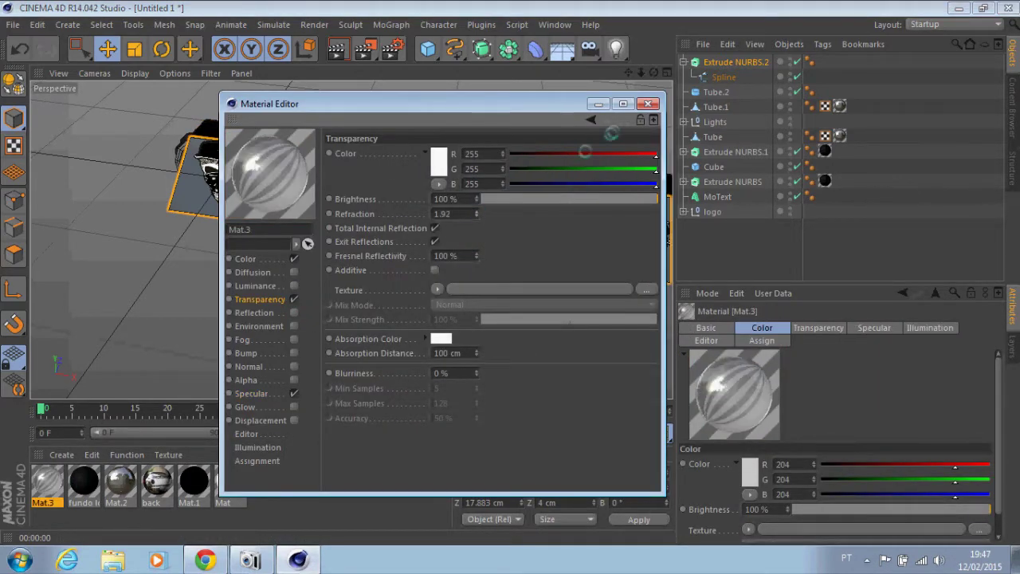
click(648, 103)
drag(46, 481, 398, 200)
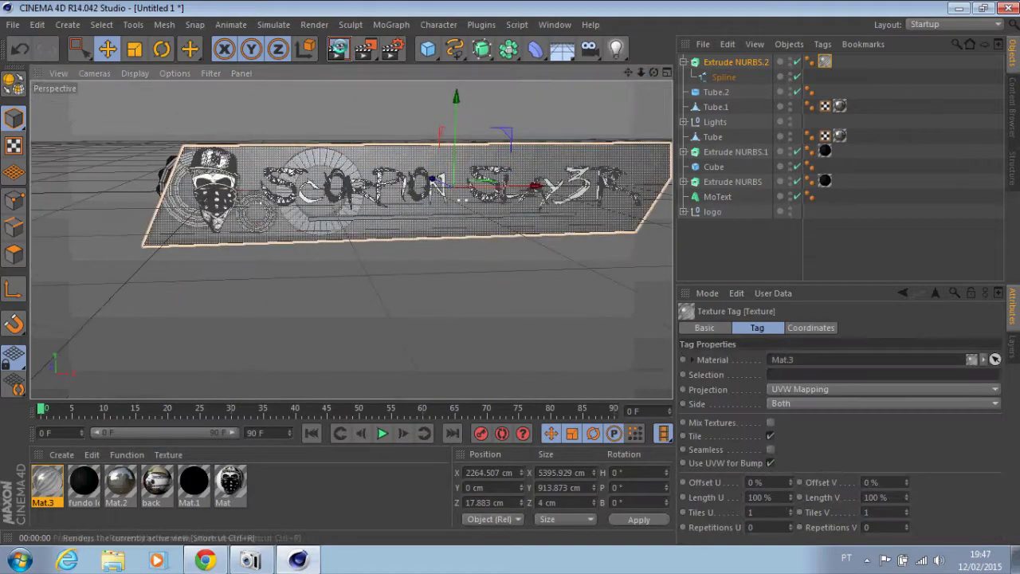
click(338, 48)
double_click(47, 481)
click(650, 102)
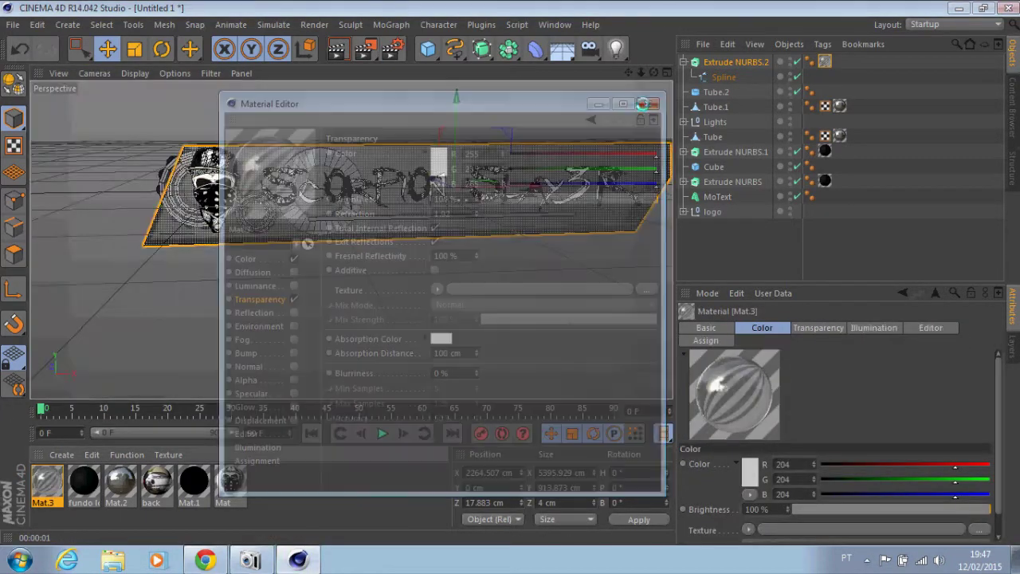
click(338, 49)
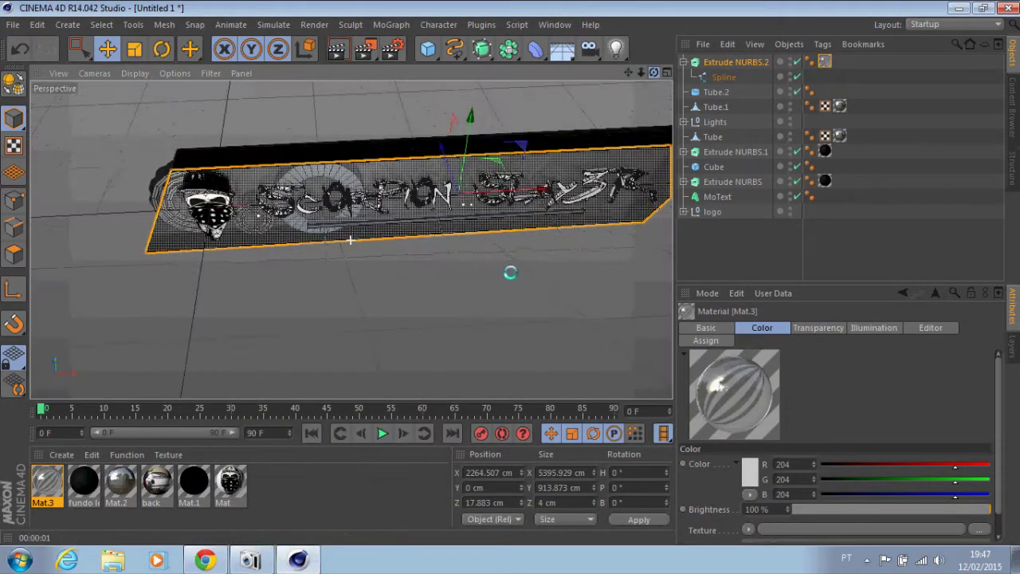
Step: Change Mat.3's colour to dark grey (59) and render the result
double_click(47, 482)
click(240, 258)
click(438, 159)
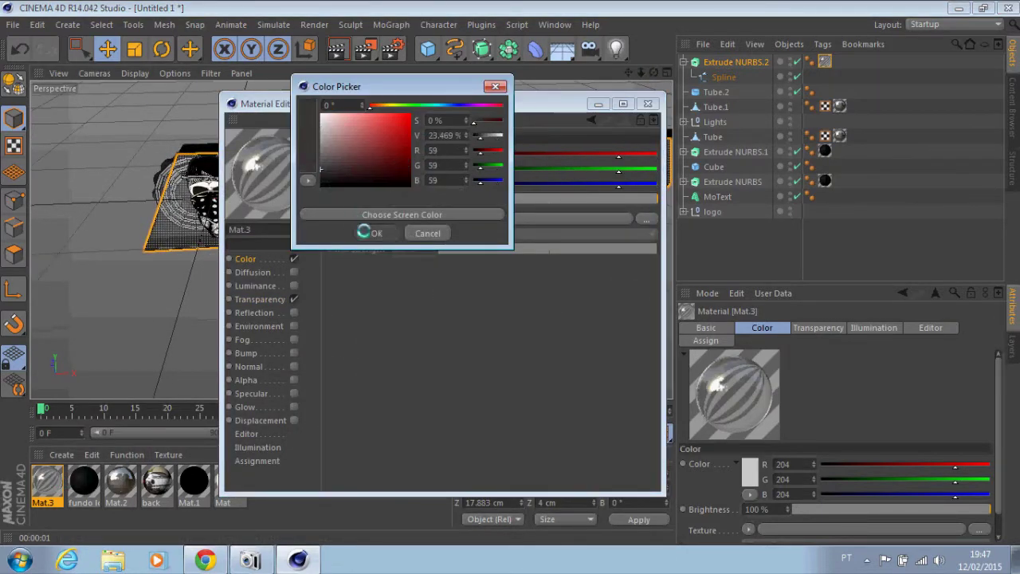
click(294, 312)
click(649, 103)
click(337, 50)
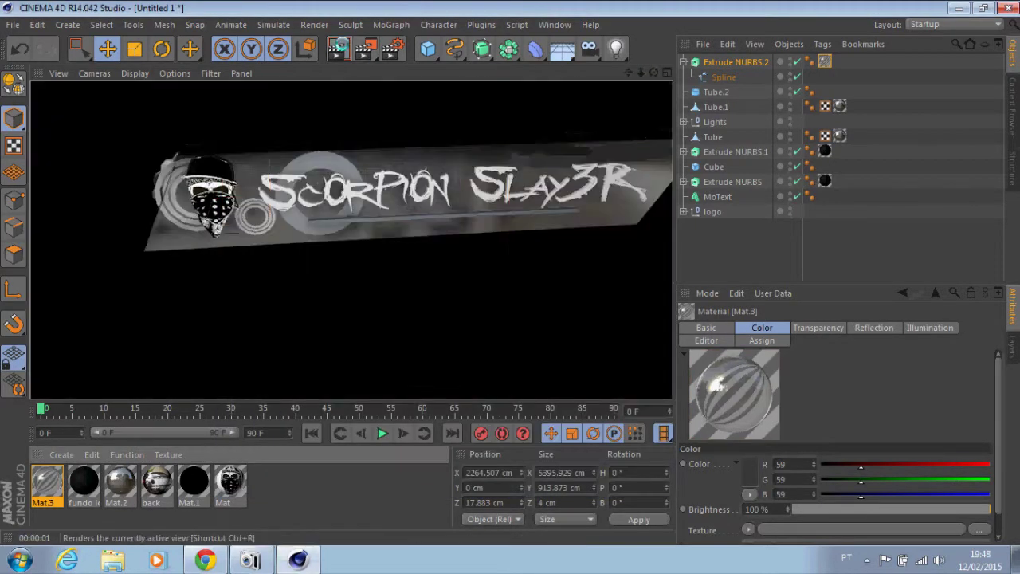
Step: Check the plate in the Top view, render the perspective view, and move the camera close to the lettering
click(351, 240)
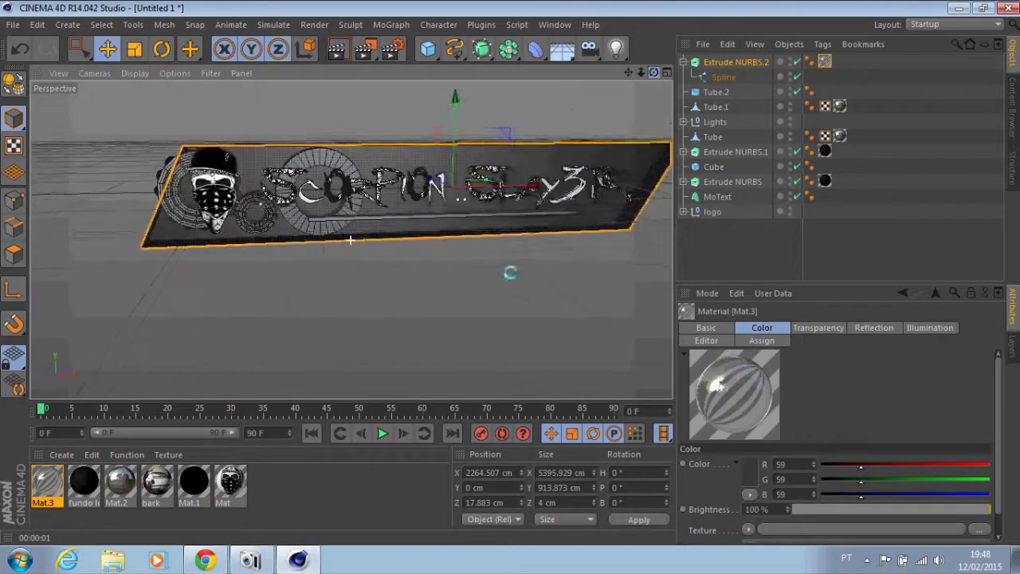
click(666, 72)
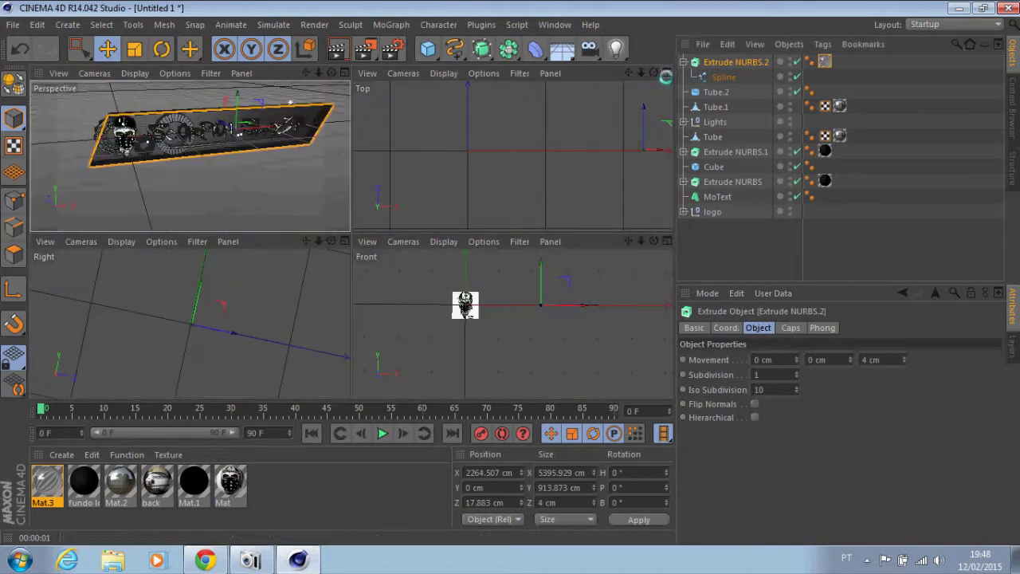
click(664, 72)
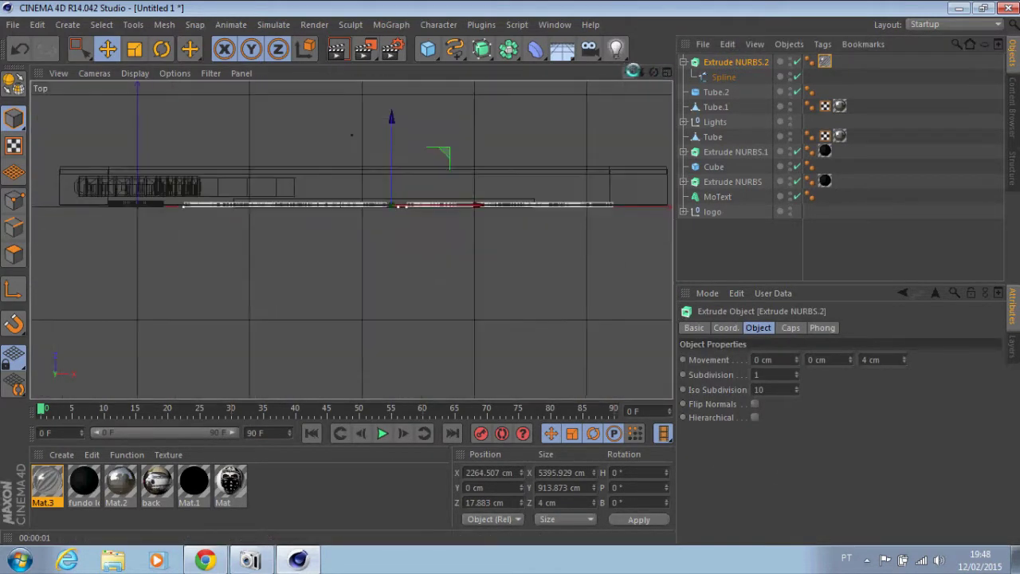
click(665, 73)
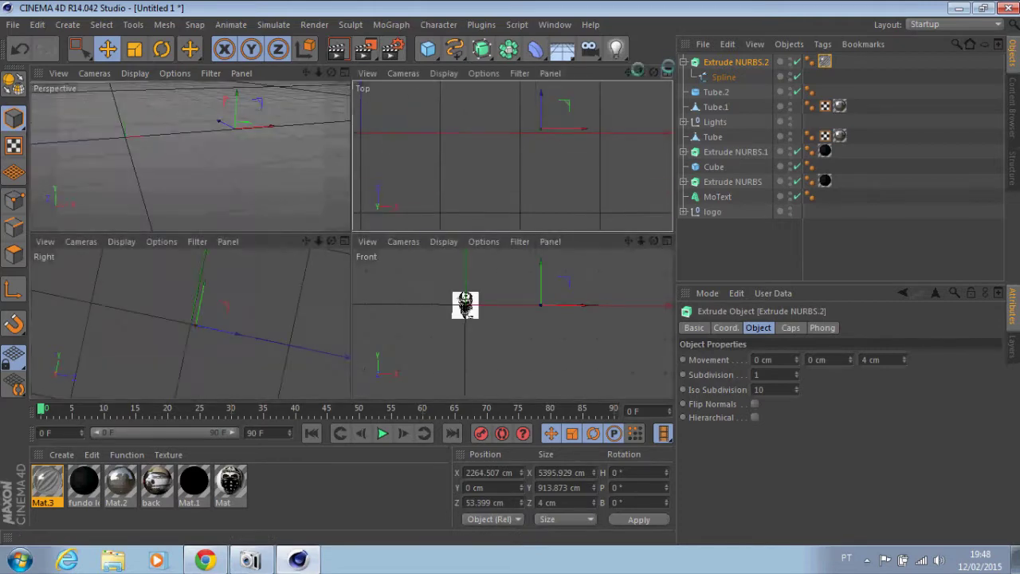
click(322, 73)
click(336, 48)
click(336, 48)
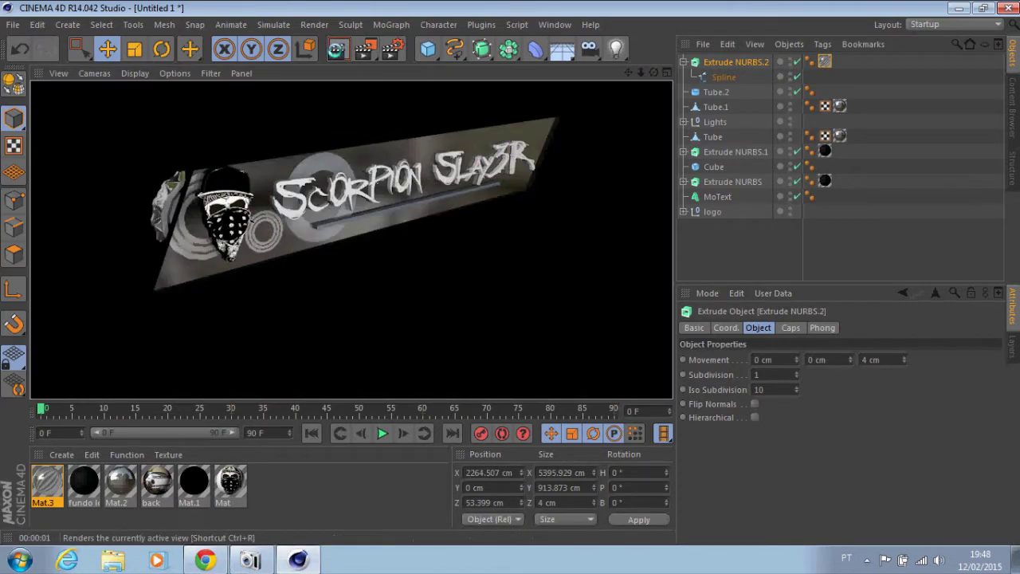
drag(635, 72, 629, 75)
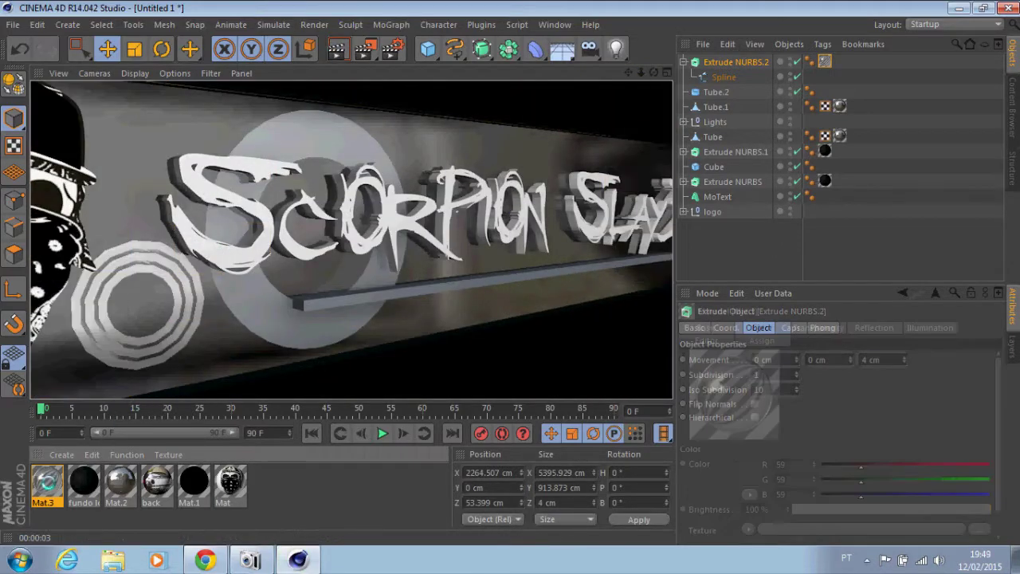
Step: Render the close-up, then render again from a new orbit angle
double_click(46, 480)
click(650, 103)
key(ctrl+r)
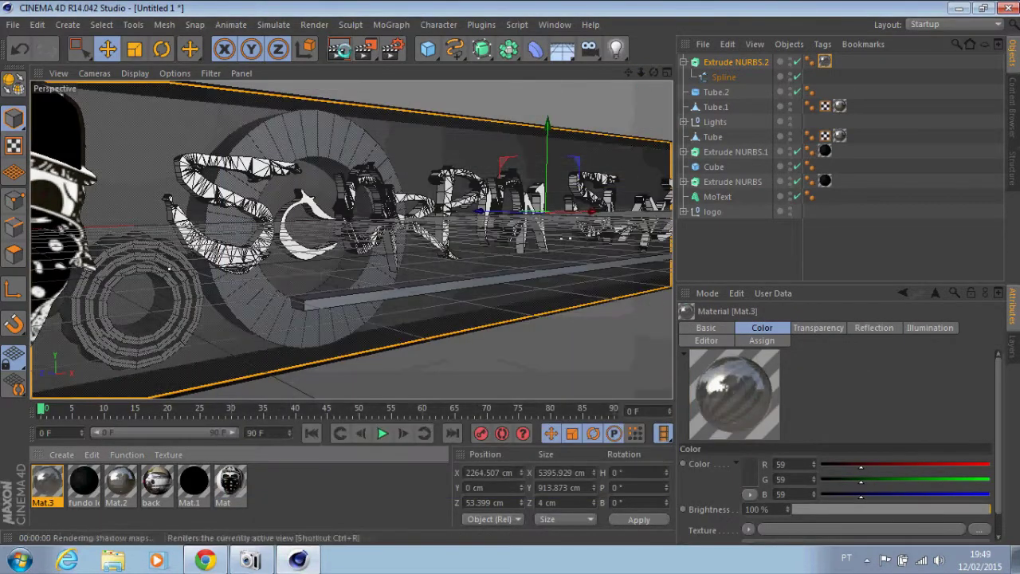
drag(650, 68, 574, 76)
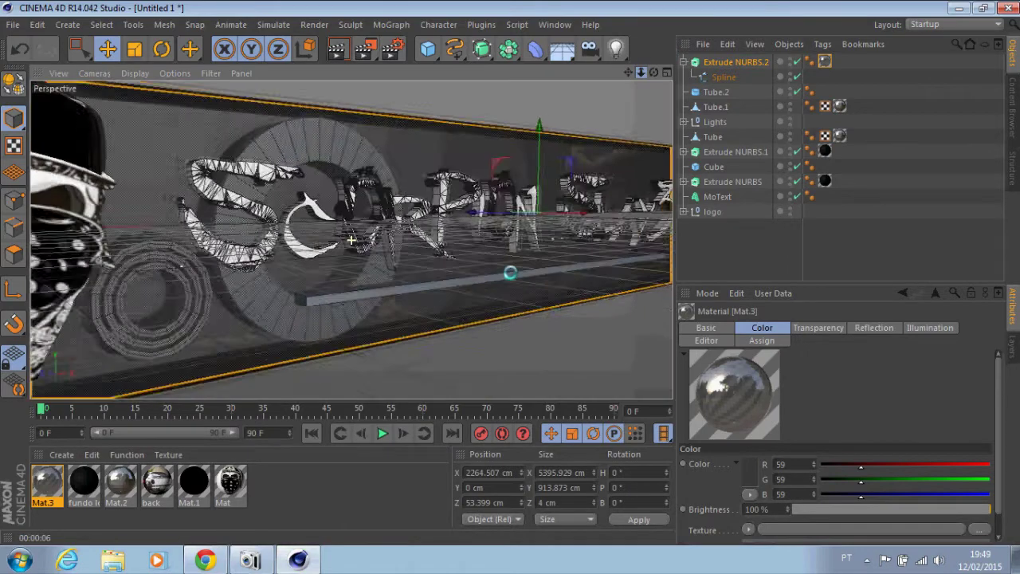
click(335, 49)
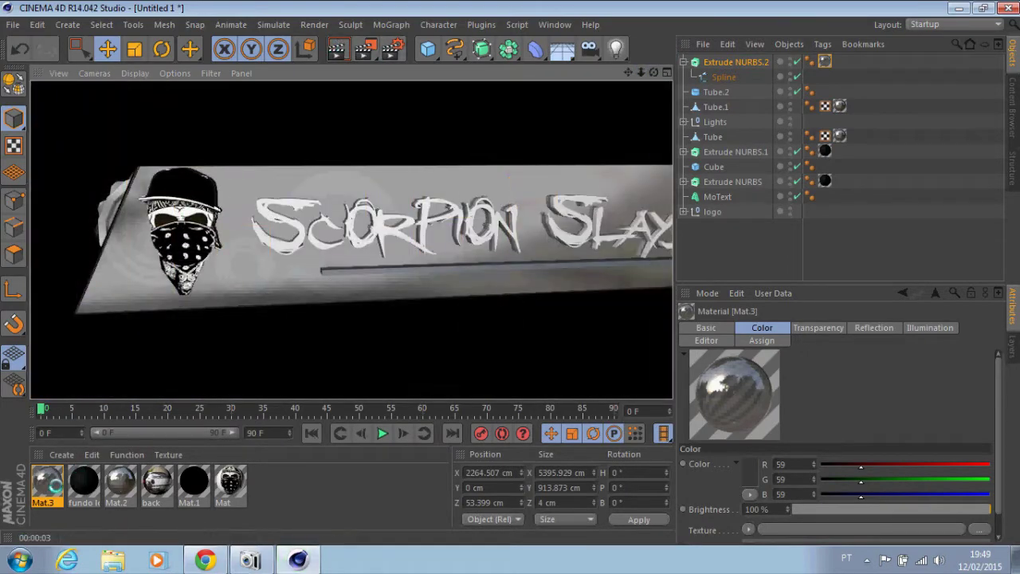
Step: Set Mat.3's refraction to 1, render a preview, and orbit back to a near-front view
double_click(46, 480)
text(1)
key(Return)
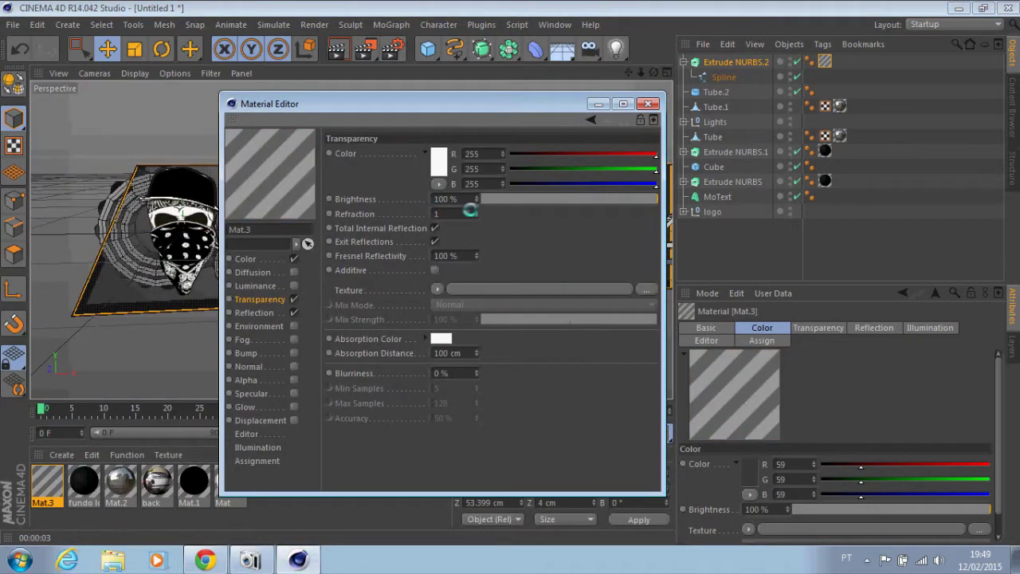
click(650, 104)
click(338, 50)
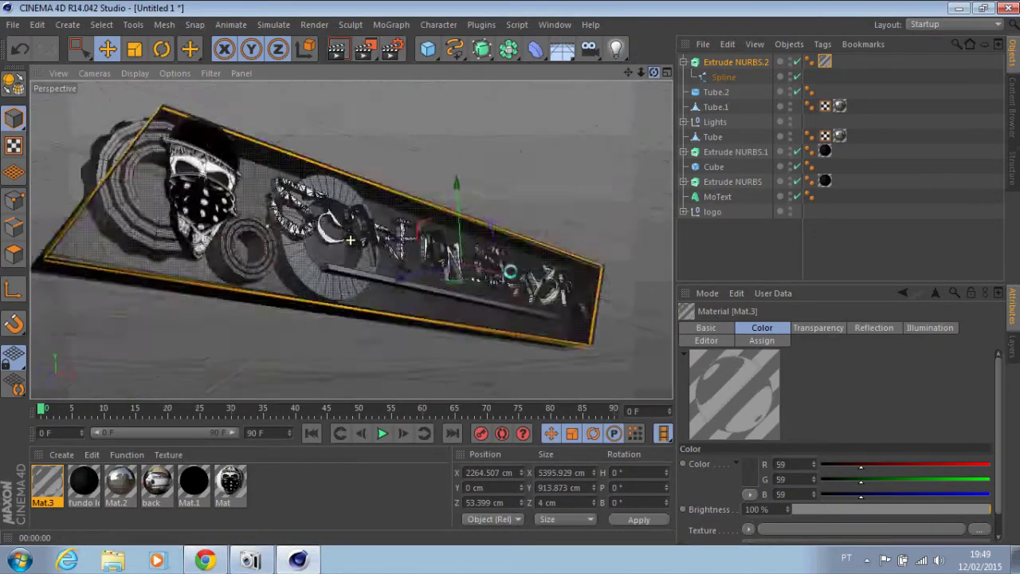
drag(654, 71, 765, 128)
Step: Disable Extrude NURBS.1, the Cube, Extrude NURBS and the MoText, and select Tube.2
click(796, 151)
click(796, 166)
click(796, 182)
click(796, 197)
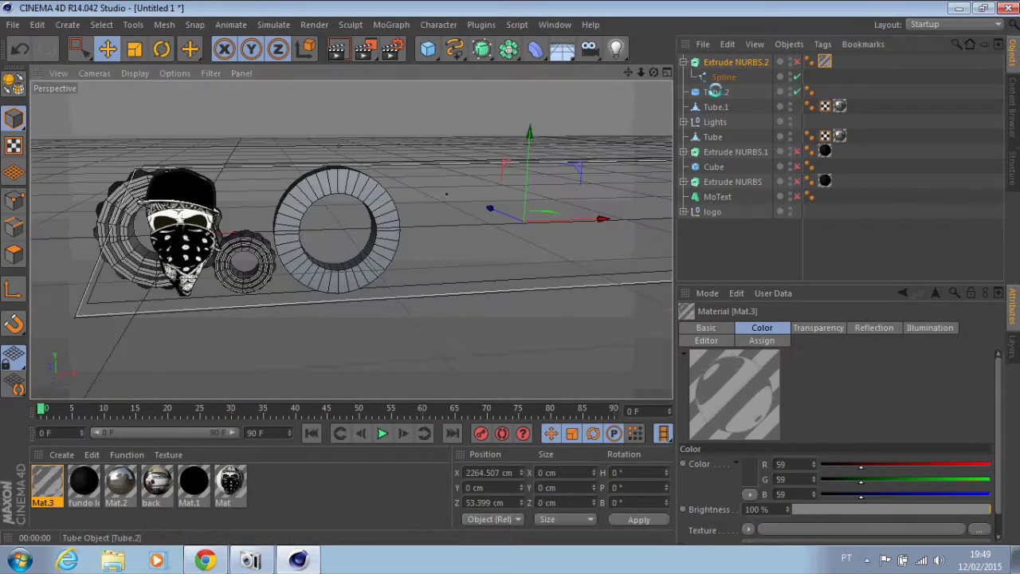
click(714, 92)
Step: Make Tube.2 editable, enter polygon mode, and choose loop and then freehand paint selection
drag(656, 72, 694, 96)
click(15, 83)
click(14, 227)
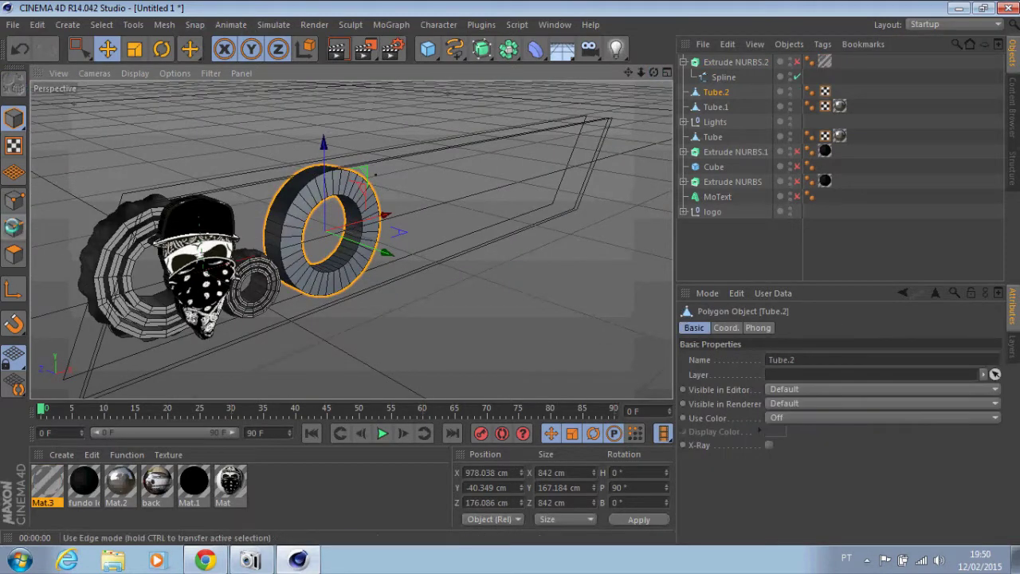
click(101, 25)
click(127, 144)
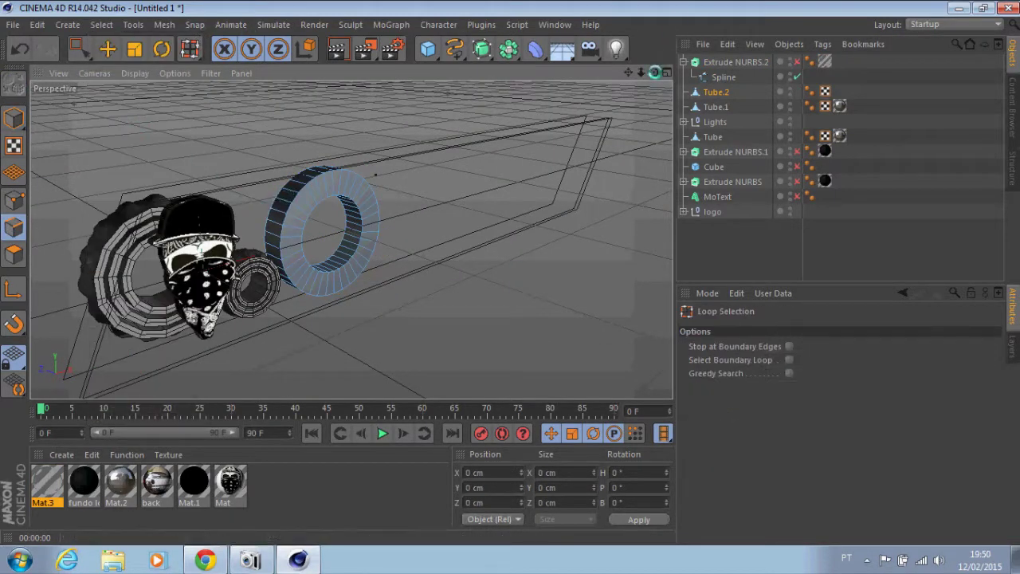
drag(654, 71, 686, 99)
click(79, 48)
click(136, 72)
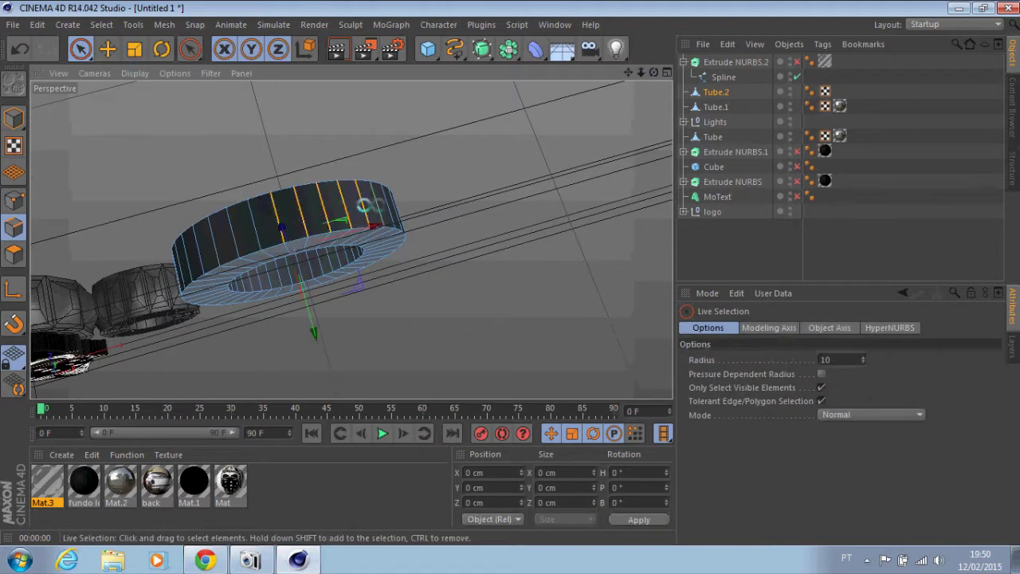
Step: Orbit around the ring until it stands upright with its top face visible
alt+drag(363, 205, 462, 259)
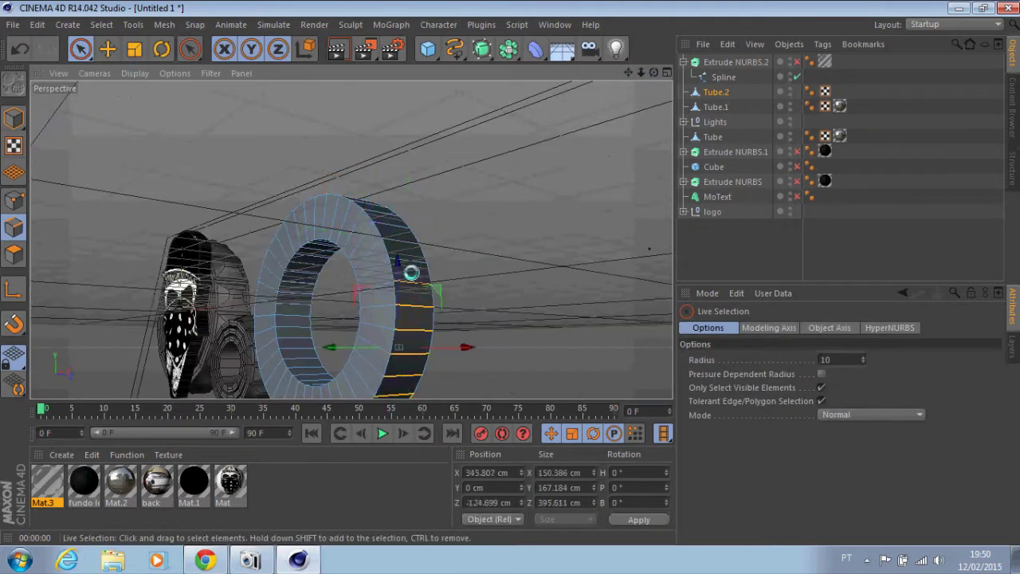
drag(652, 72, 336, 194)
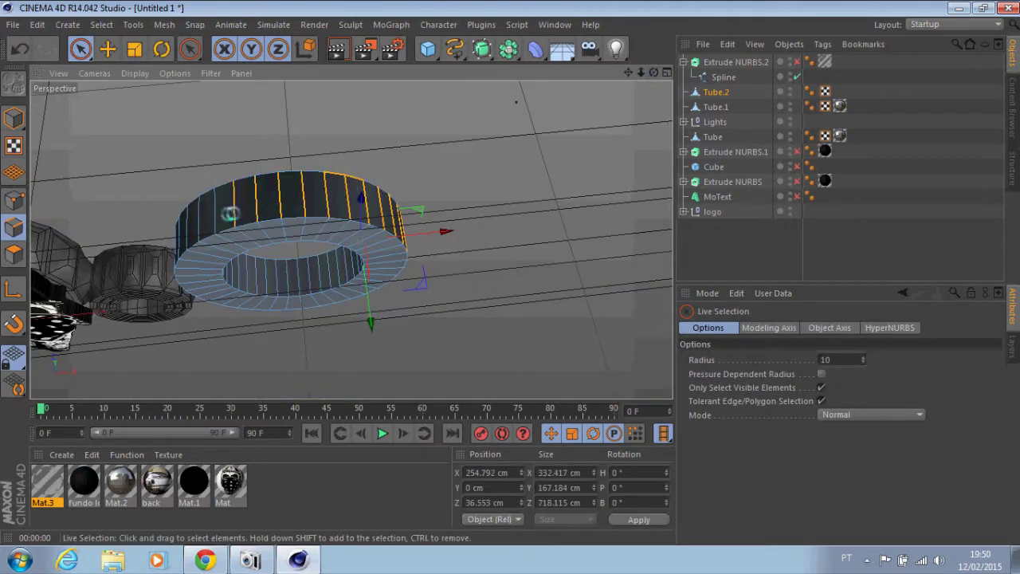
drag(642, 74, 368, 133)
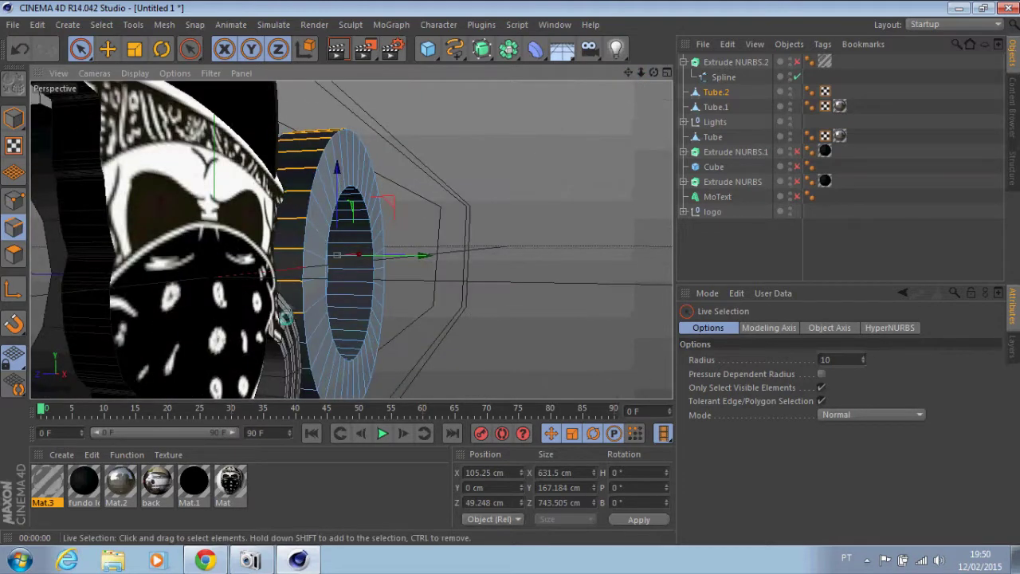
drag(631, 72, 199, 141)
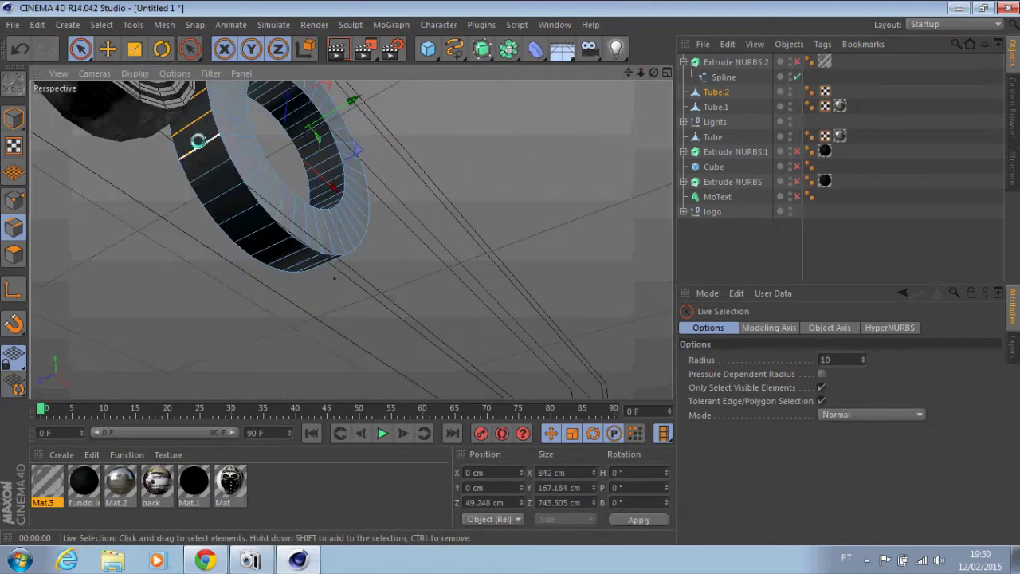
drag(653, 73, 350, 239)
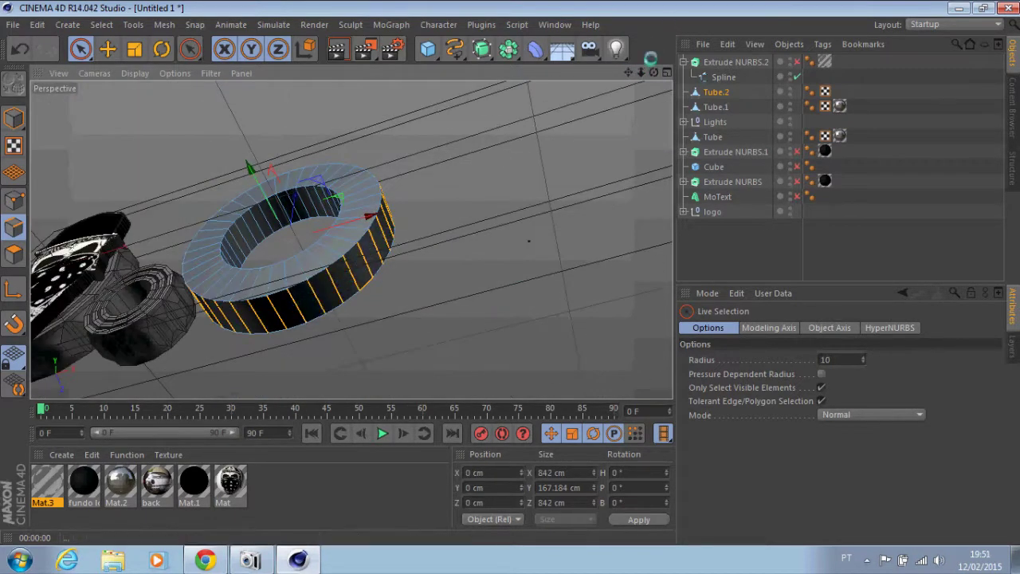
drag(653, 73, 350, 239)
key(t)
mouse_move(641, 72)
mouse_down()
mouse_move(512, 273)
mouse_move(436, 127)
mouse_up()
Step: Extrude the ring's selected faces by 45 cm, then bevel them with an 18 cm inner offset
right_click(436, 127)
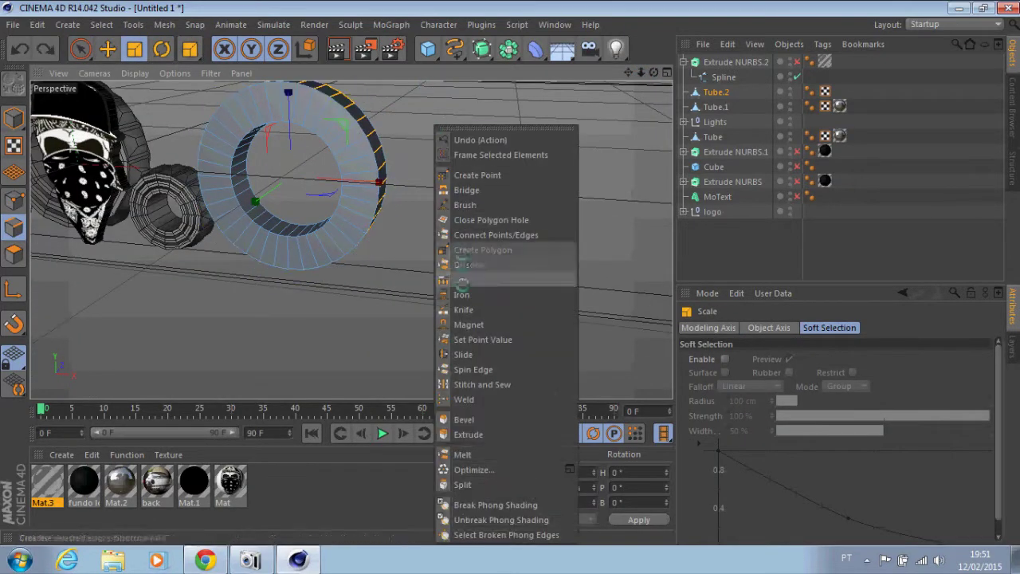
click(470, 435)
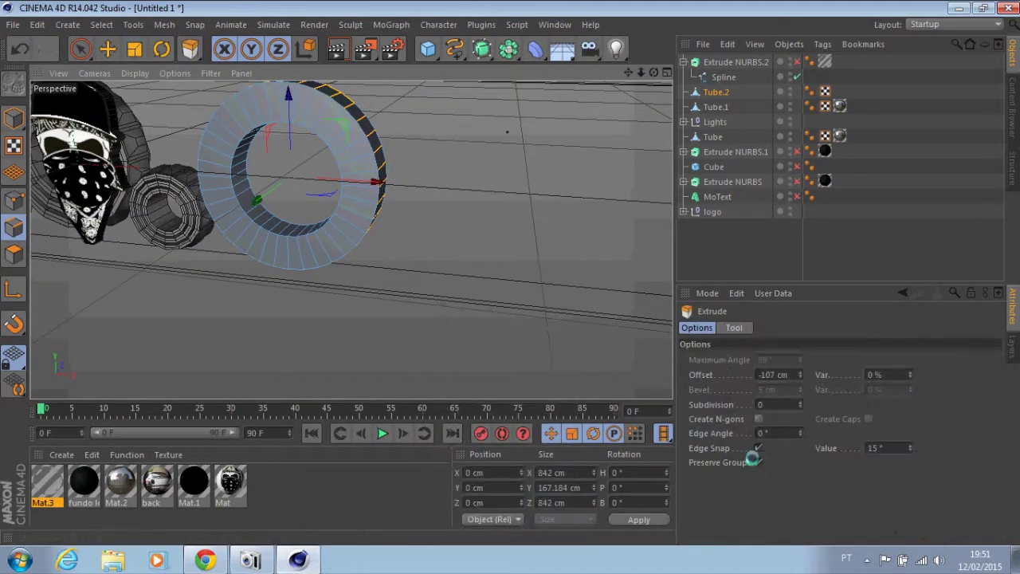
right_click(462, 216)
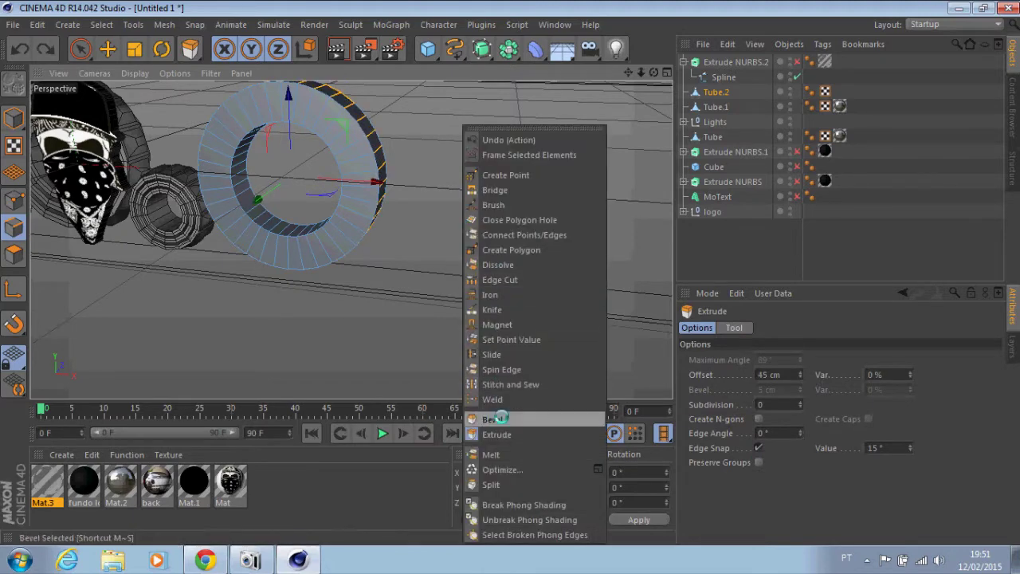
click(498, 418)
alt+drag(507, 131, 510, 275)
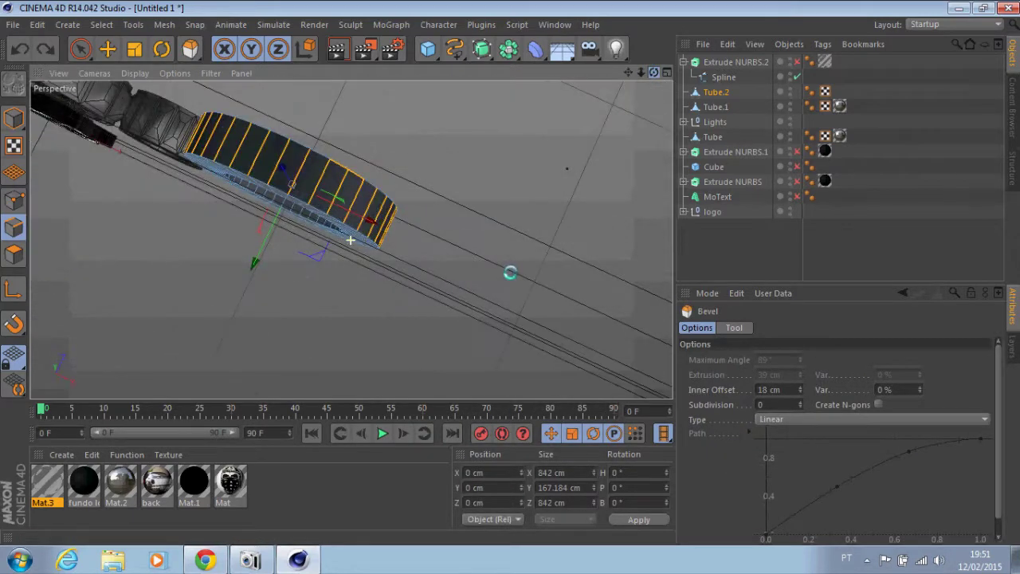
click(101, 24)
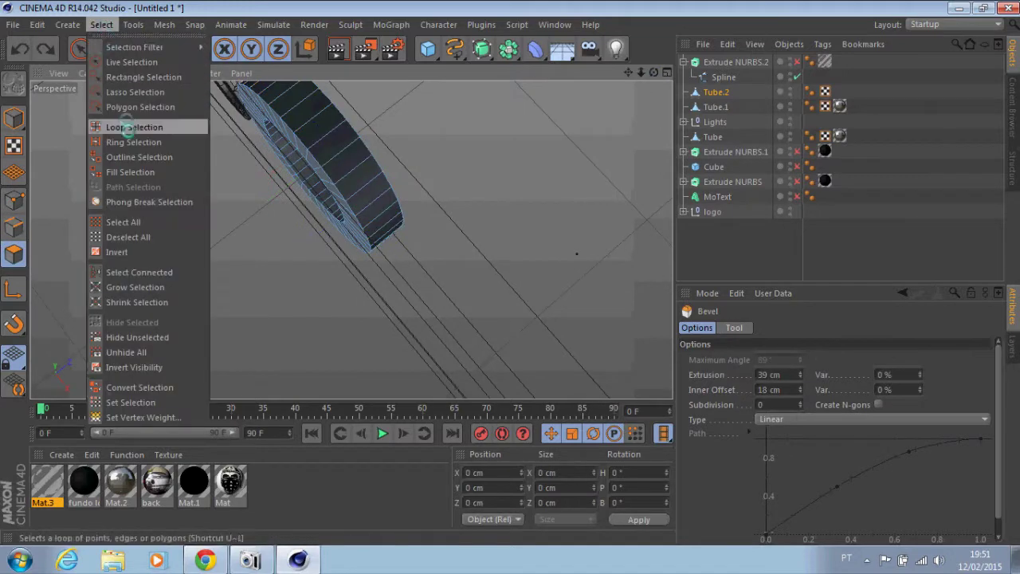
Step: Loop-select the ring's outer band of faces and extrude it outward
click(145, 127)
alt+drag(574, 253, 510, 272)
right_click(484, 193)
click(526, 274)
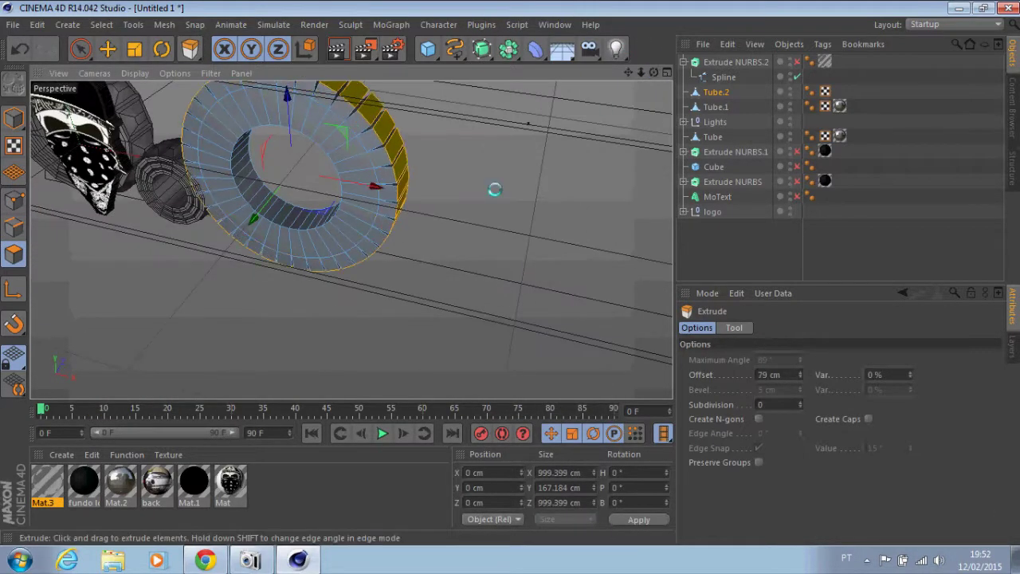
drag(647, 71, 364, 108)
key(t)
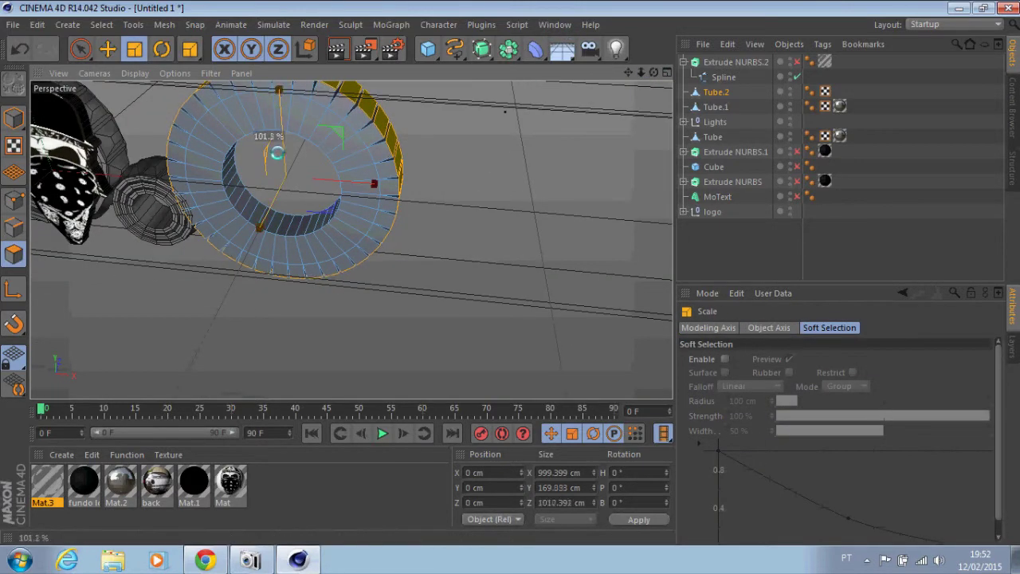
Step: Bevel the outer band and scale it back down
right_click(488, 271)
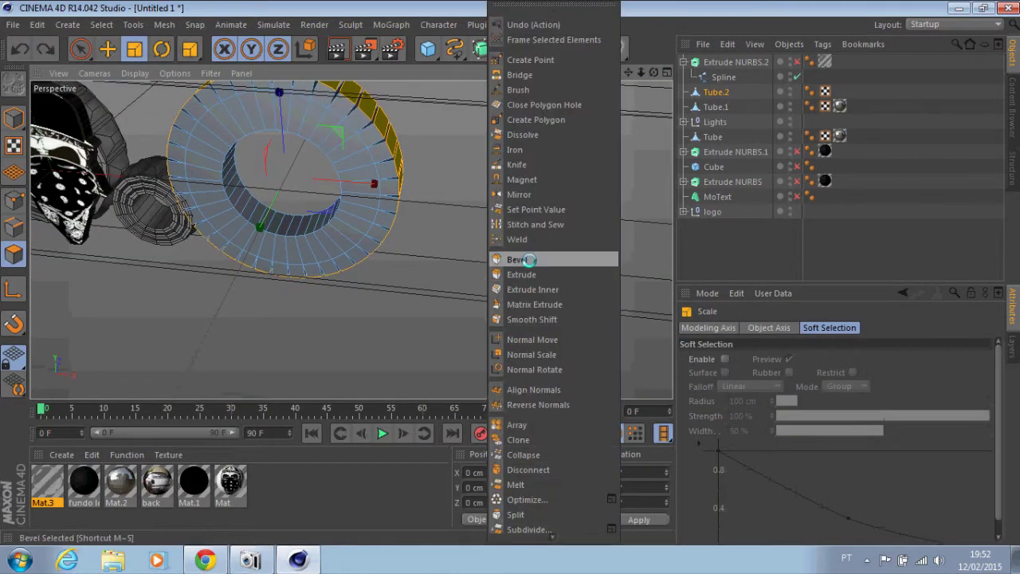
click(449, 206)
mouse_move(449, 206)
alt+mouse_down()
mouse_move(510, 272)
mouse_move(271, 226)
alt+mouse_up()
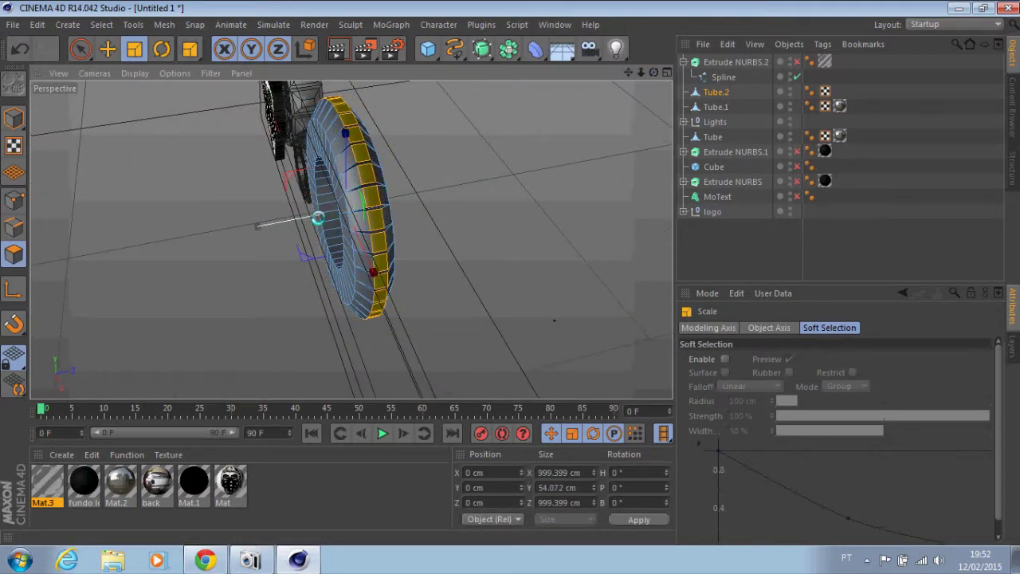
mouse_move(510, 274)
alt+mouse_down()
mouse_move(239, 255)
mouse_move(365, 251)
alt+mouse_up()
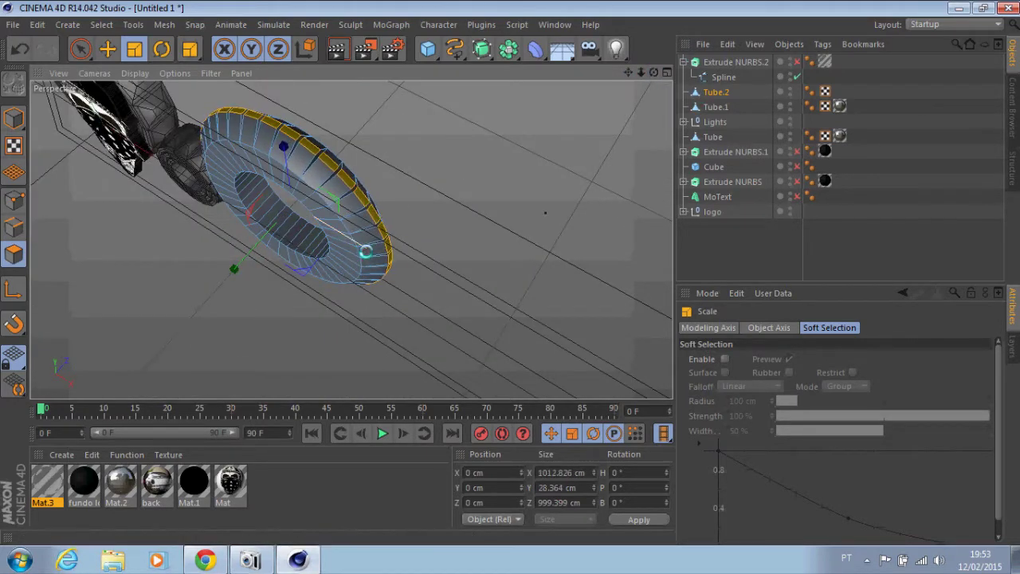
alt+drag(366, 248, 510, 273)
Step: Select alternating rim faces, extrude them 57 cm into gear teeth, and apply Mat.2 to Tube.2
click(303, 180)
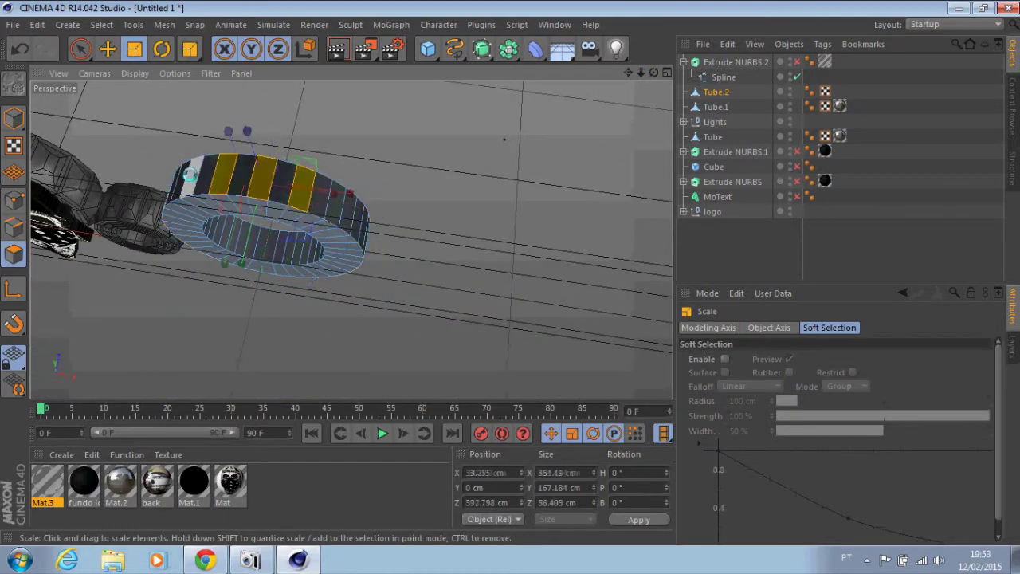
mouse_move(596, 111)
alt+mouse_down()
mouse_move(379, 271)
mouse_move(327, 383)
alt+mouse_up()
alt+drag(510, 272, 353, 293)
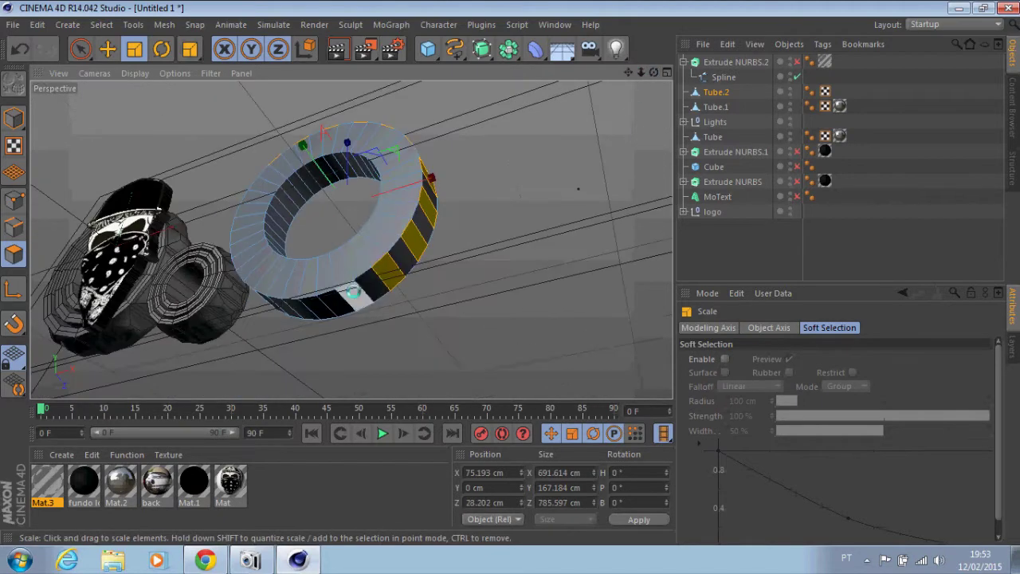
alt+drag(283, 313, 360, 143)
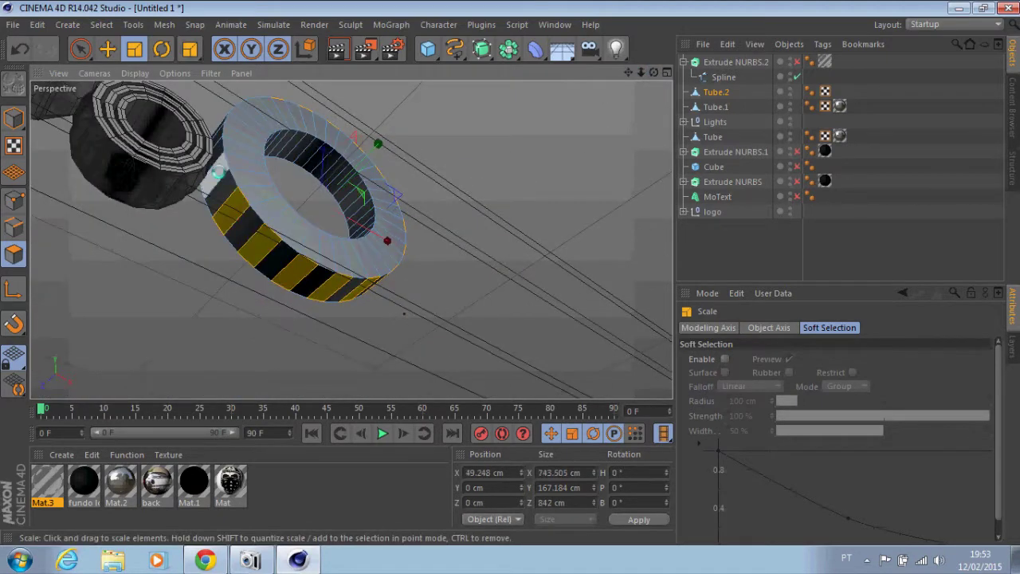
mouse_move(404, 313)
alt+mouse_down()
mouse_move(353, 234)
mouse_move(298, 271)
alt+mouse_up()
alt+drag(319, 198, 606, 167)
right_click(606, 167)
click(642, 266)
drag(463, 273, 512, 274)
key(t)
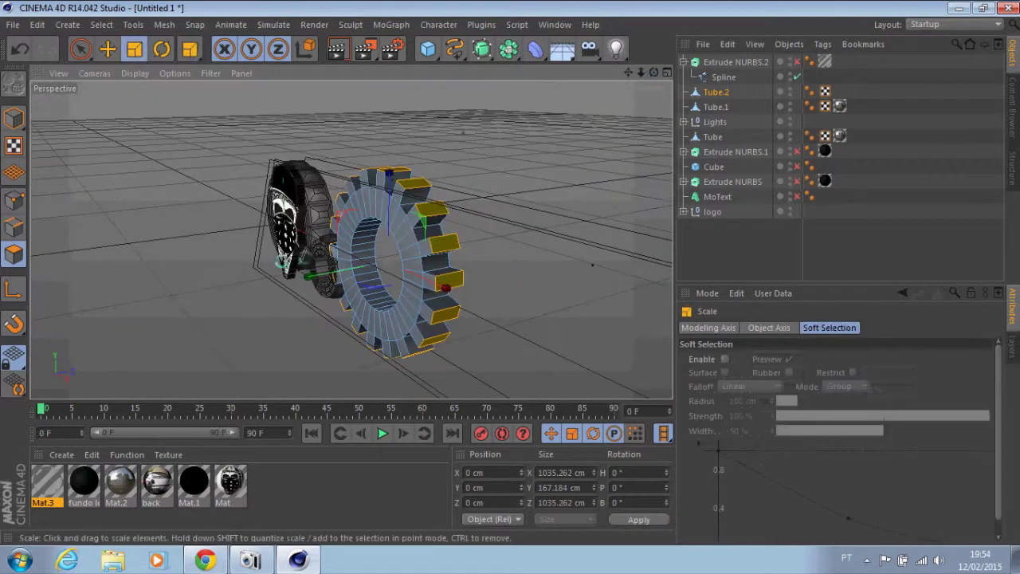
alt+drag(512, 273, 510, 273)
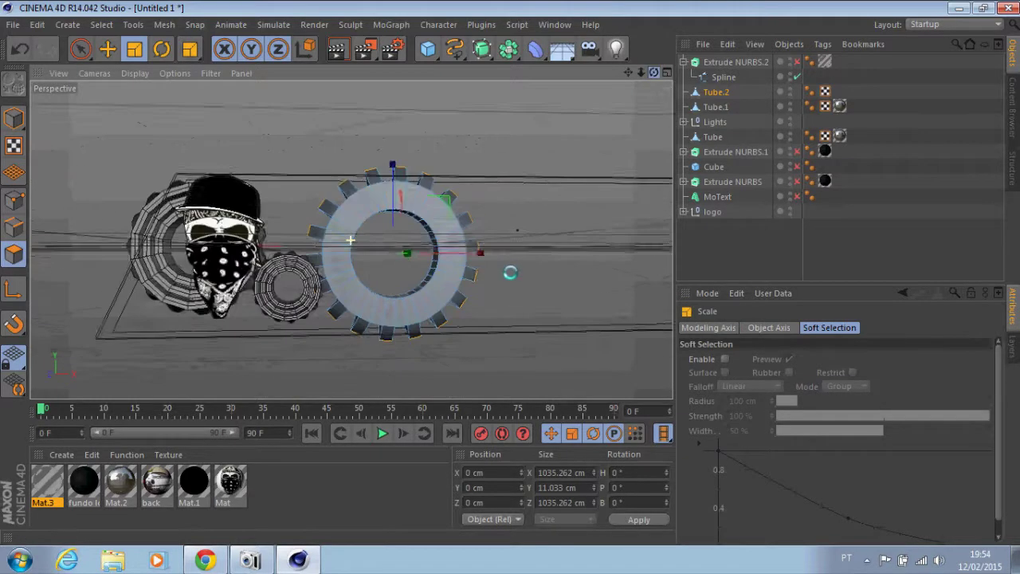
drag(120, 480, 715, 91)
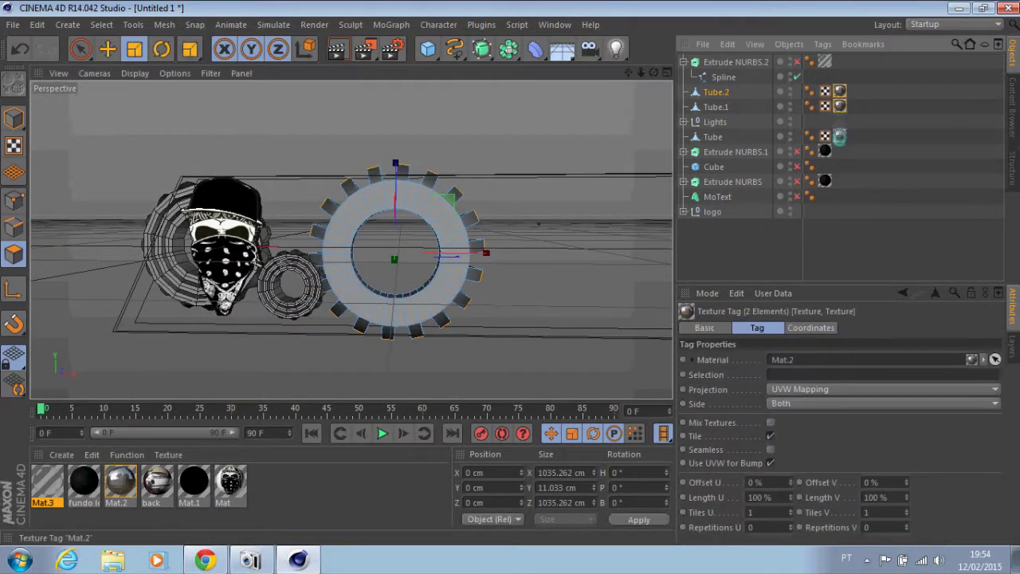
Step: Set the gears' Mat.2 texture tags to Cubic projection and render a preview
ctrl+click(839, 91)
click(883, 389)
click(815, 436)
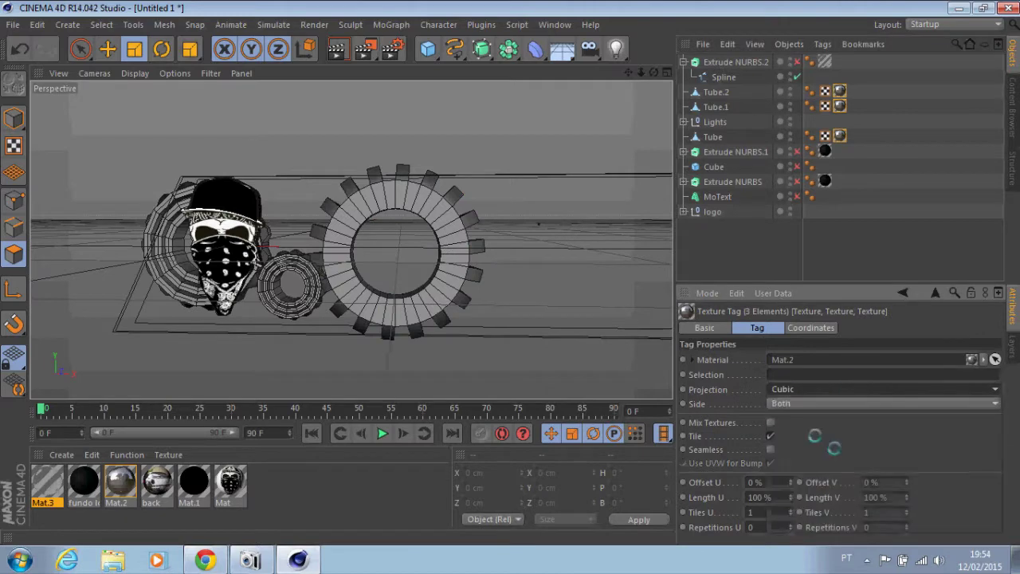
click(336, 49)
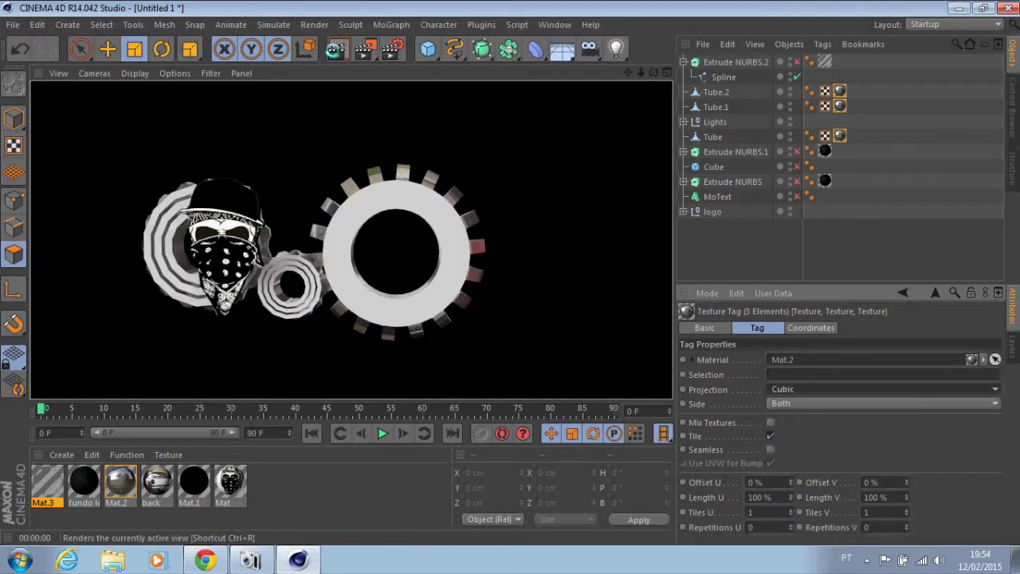
Step: Duplicate the gear as Tube.3, shrink it, and place it up beside the big gear
key(ctrl+v)
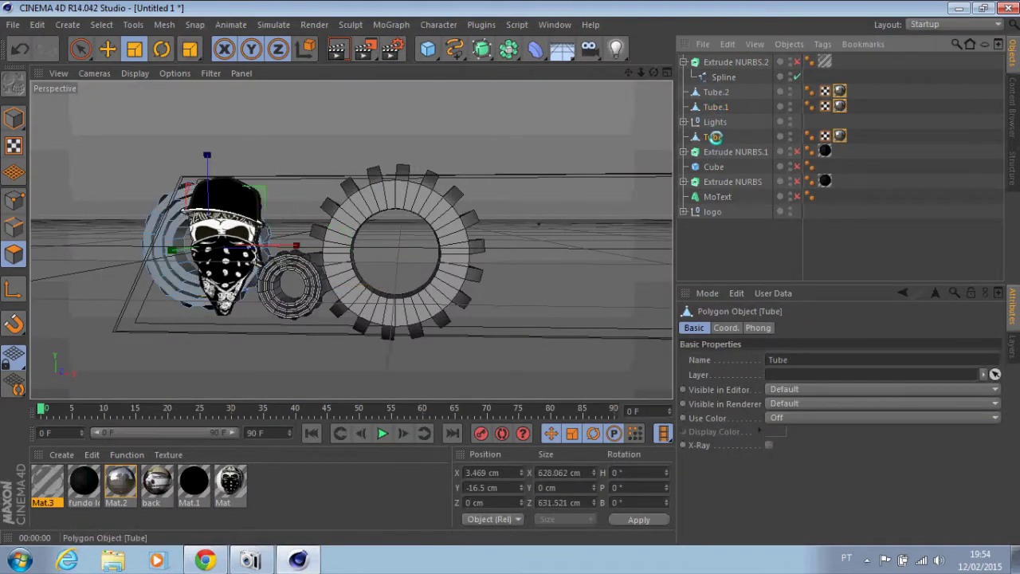
key(e)
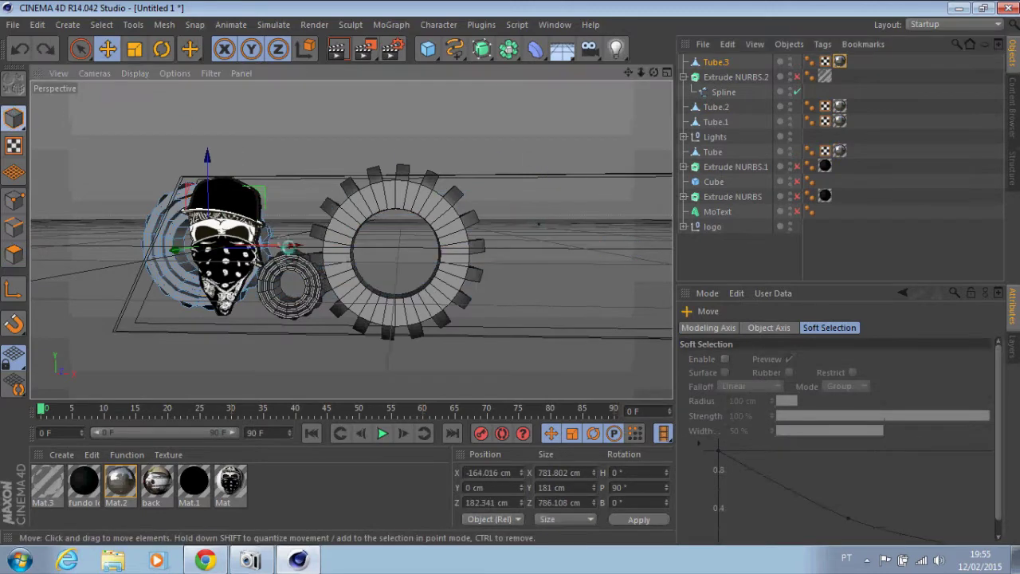
drag(297, 245, 643, 243)
drag(628, 73, 522, 108)
key(t)
drag(530, 238, 470, 238)
key(e)
drag(524, 285, 467, 284)
drag(379, 220, 380, 172)
Step: Copy the Tube gear and paste another copy as Tube.4
click(712, 151)
key(ctrl+c)
key(ctrl+v)
Step: Move Tube.4 into the middle of the plate and render a preview of the gears
mouse_move(104, 282)
mouse_down()
mouse_move(561, 301)
mouse_move(526, 312)
mouse_up()
key(e)
scroll(353, 235, down, 3)
click(337, 48)
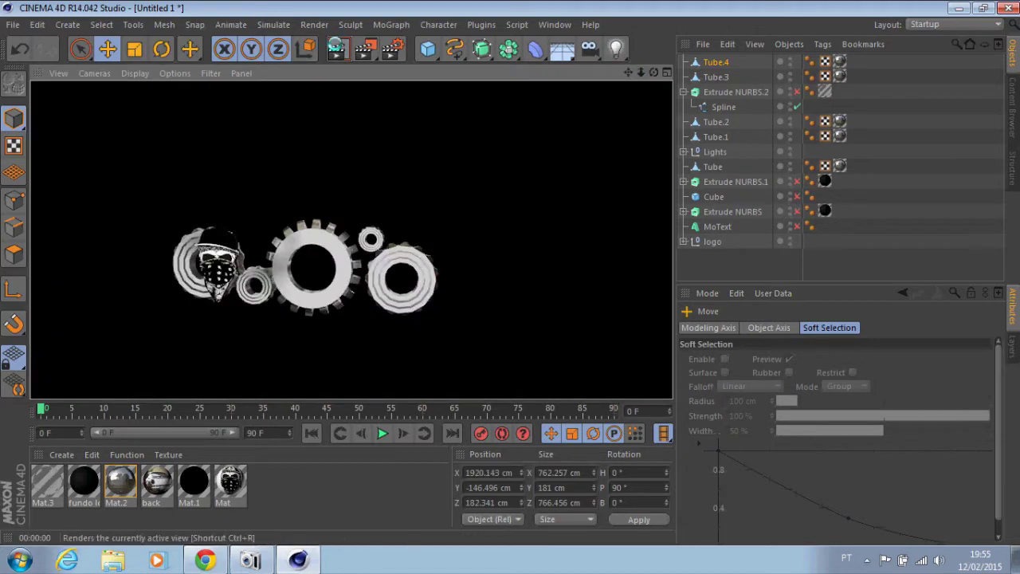
Step: Paste Tube.5 at the plate's right end, and shrink Tube.6 to about 660 cm, sliding it left
key(ctrl+v)
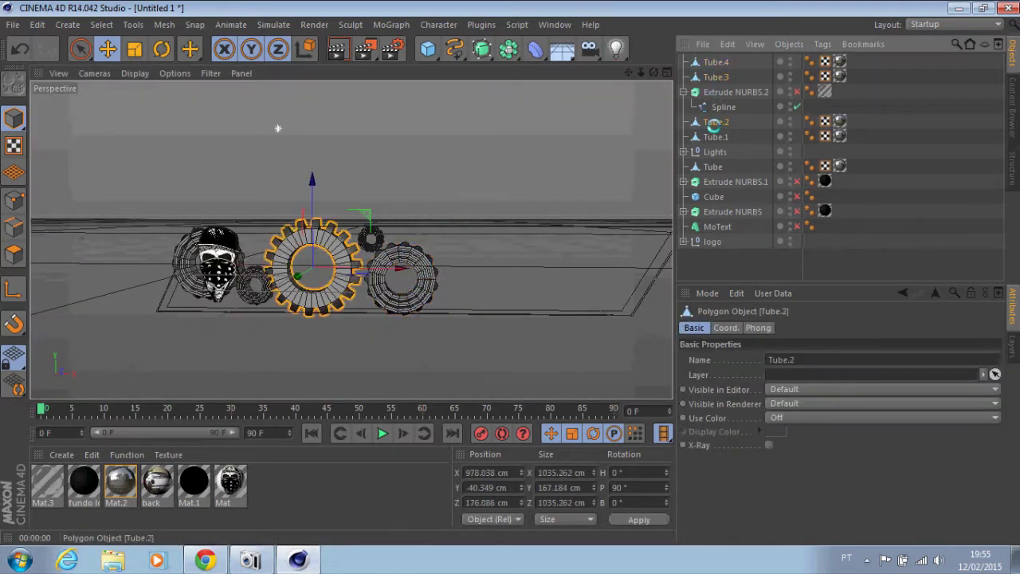
mouse_move(351, 269)
mouse_down()
mouse_move(655, 269)
mouse_move(560, 266)
mouse_up()
key(t)
drag(606, 216, 558, 203)
key(e)
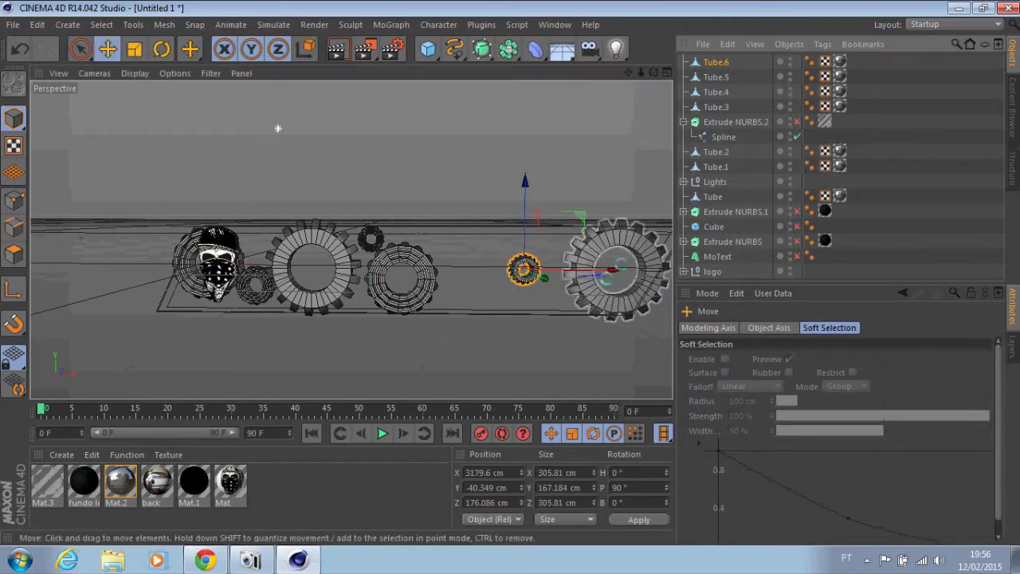
drag(606, 271, 532, 285)
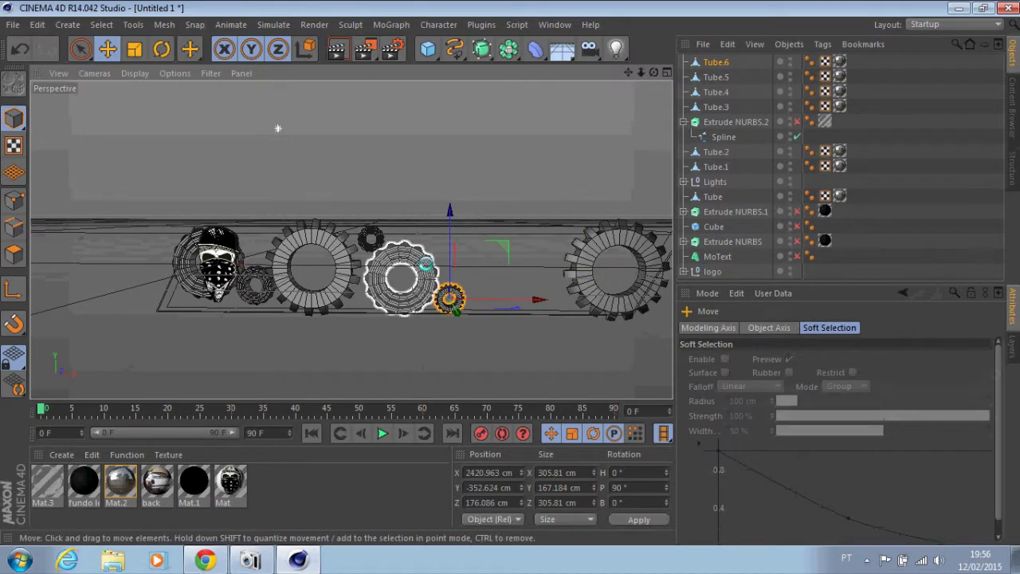
Step: Ctrl-drag more gear copies, Tube.7, Tube.8 and Tube.9, placing them among the gears on the right
click(401, 263)
ctrl+drag(483, 282, 593, 289)
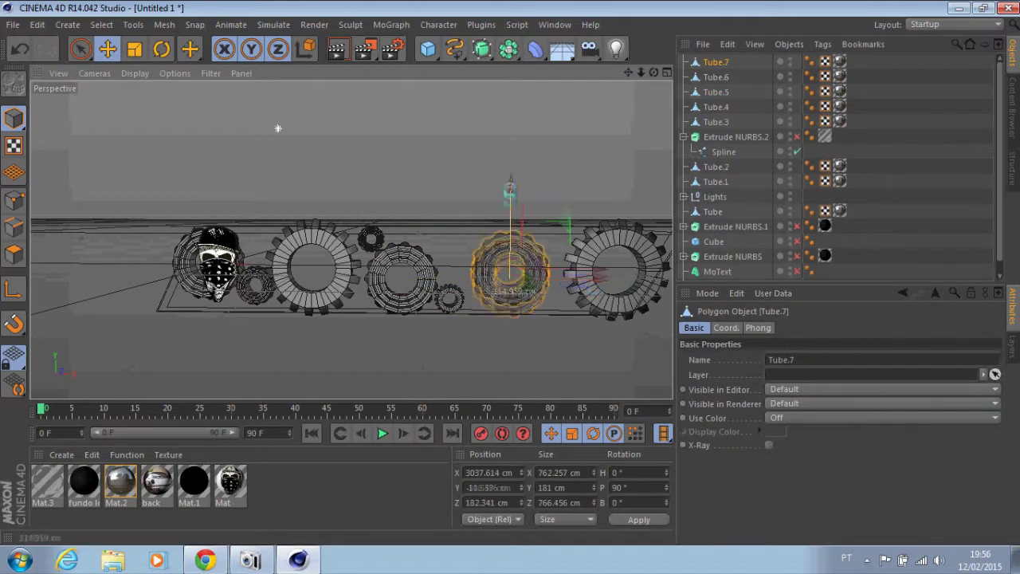
ctrl+drag(594, 290, 566, 269)
click(314, 267)
click(255, 282)
ctrl+drag(255, 283, 540, 288)
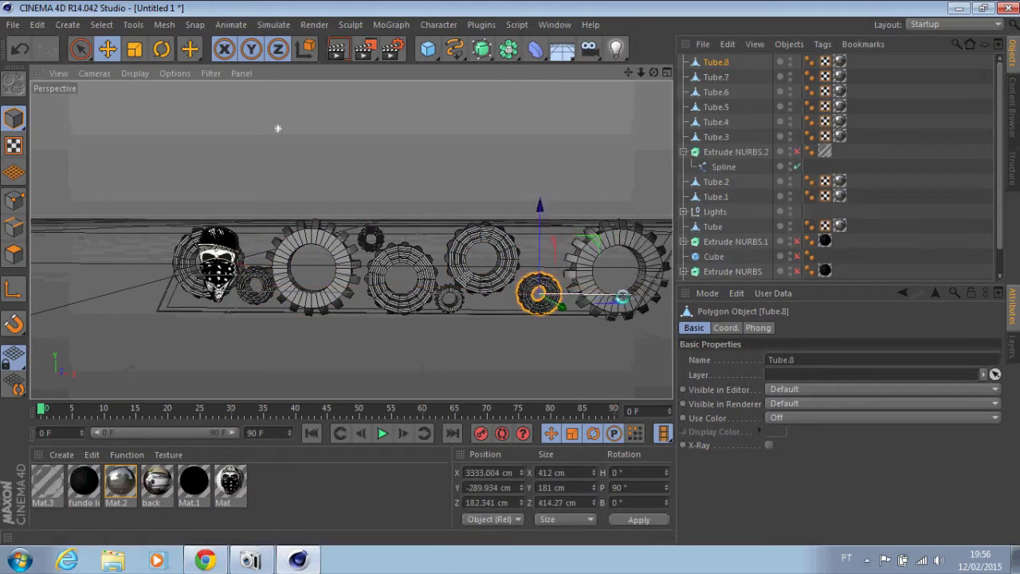
click(449, 297)
mouse_move(448, 297)
ctrl+mouse_down()
mouse_move(556, 296)
mouse_move(558, 247)
mouse_move(558, 268)
ctrl+mouse_up()
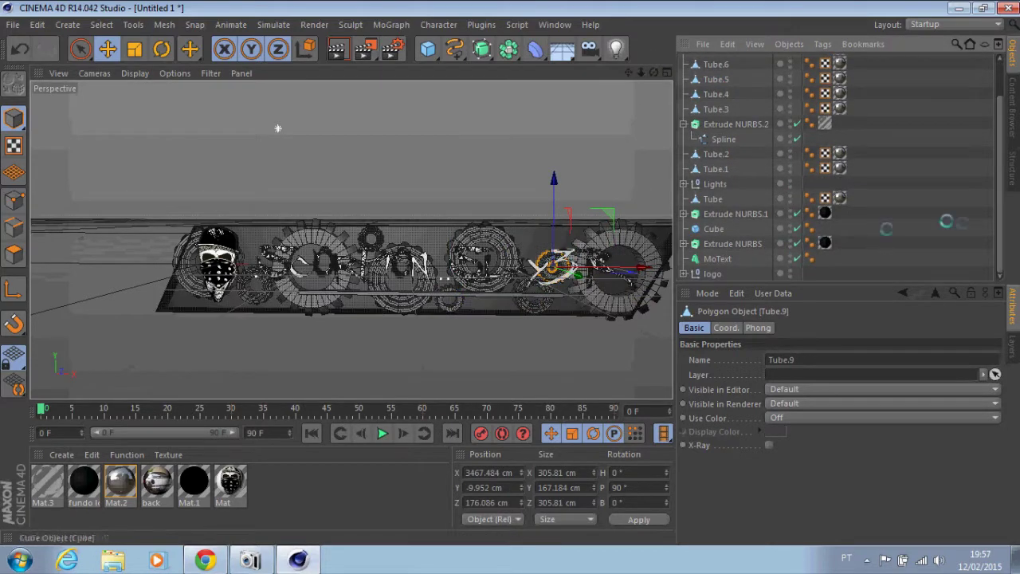
Step: Frame the whole plate, render a preview, and apply Mat.1 to the Cube plate
mouse_move(628, 72)
mouse_down()
mouse_move(613, 87)
mouse_move(638, 80)
mouse_up()
click(337, 49)
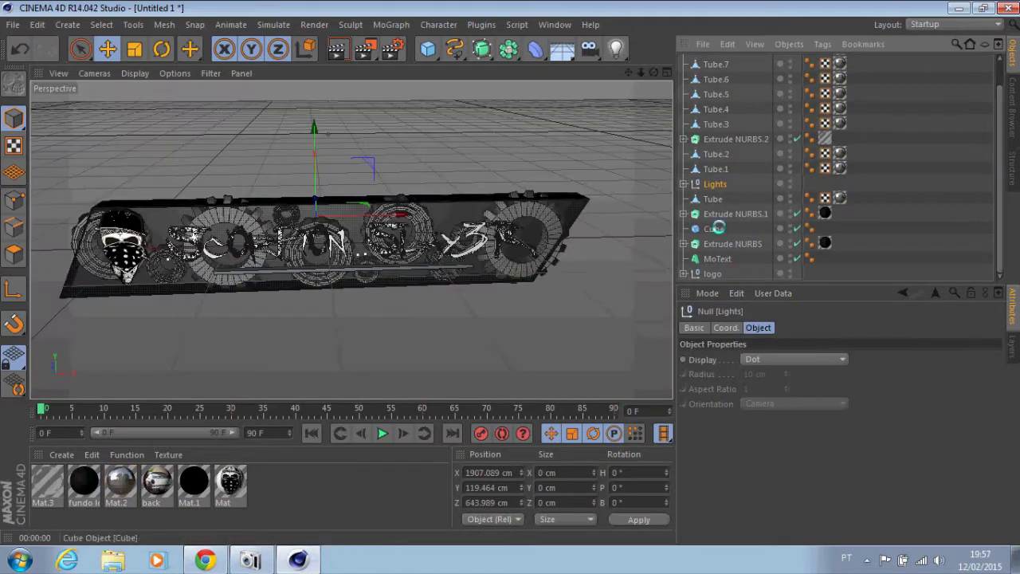
mouse_move(194, 481)
mouse_down()
mouse_move(717, 227)
mouse_move(718, 253)
mouse_up()
Step: Set both the start and end caps of MoText.1 to Fillet Cap
click(337, 49)
click(791, 327)
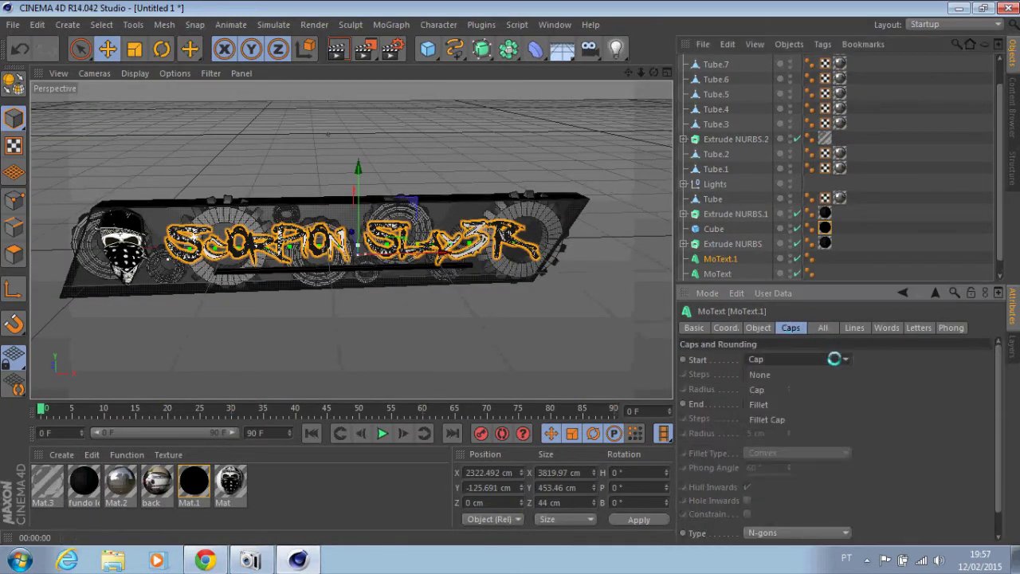
click(797, 359)
click(759, 389)
click(797, 403)
click(759, 449)
click(767, 464)
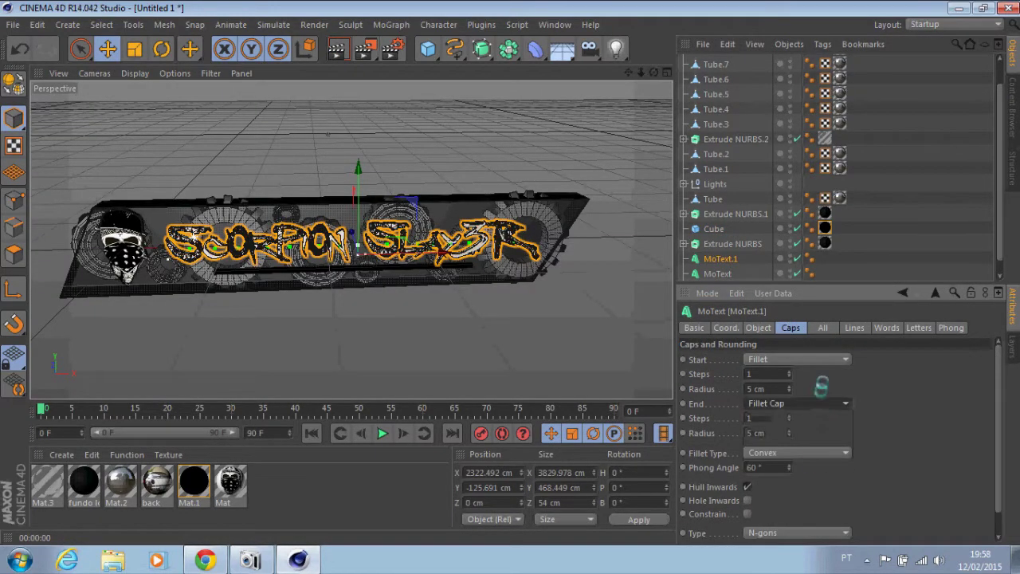
click(797, 359)
click(766, 420)
Step: Apply Mat.1 to MoText.1, move it forward to Z 9.642 cm in Top view, and render
drag(653, 72, 510, 272)
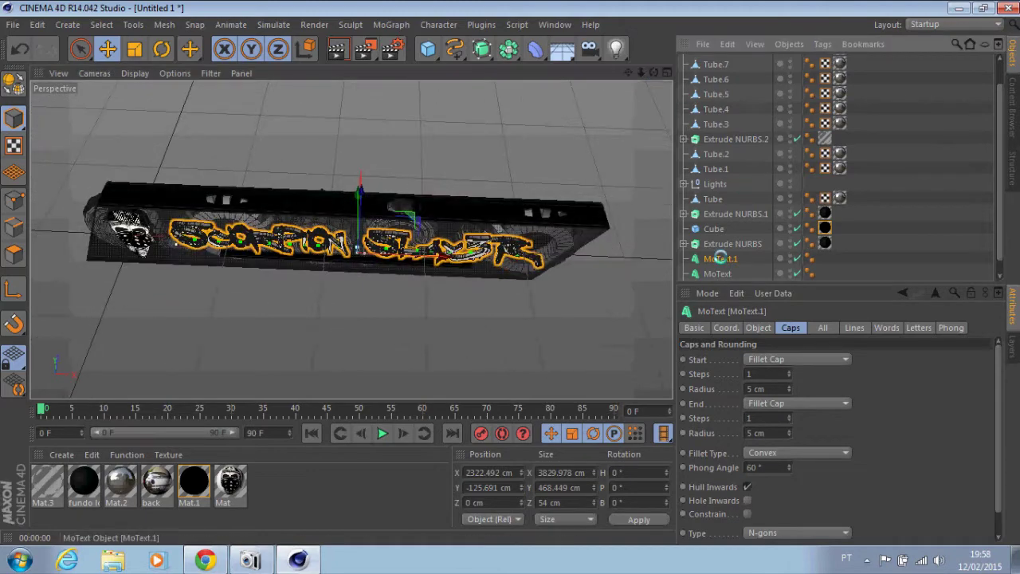
drag(194, 481, 319, 239)
click(662, 72)
click(664, 72)
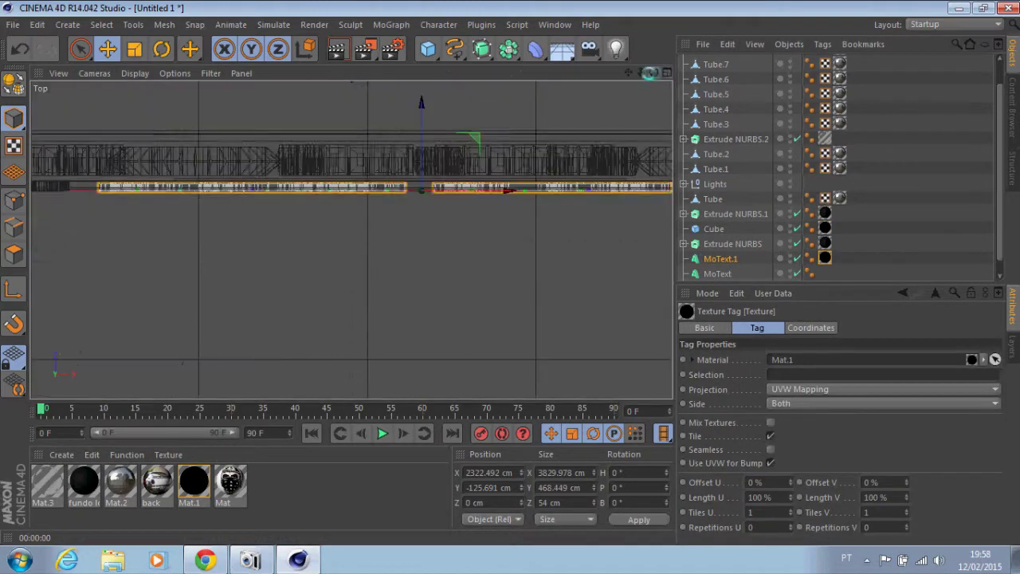
scroll(350, 239, up, 5)
drag(328, 214, 330, 204)
click(662, 73)
click(340, 72)
click(337, 48)
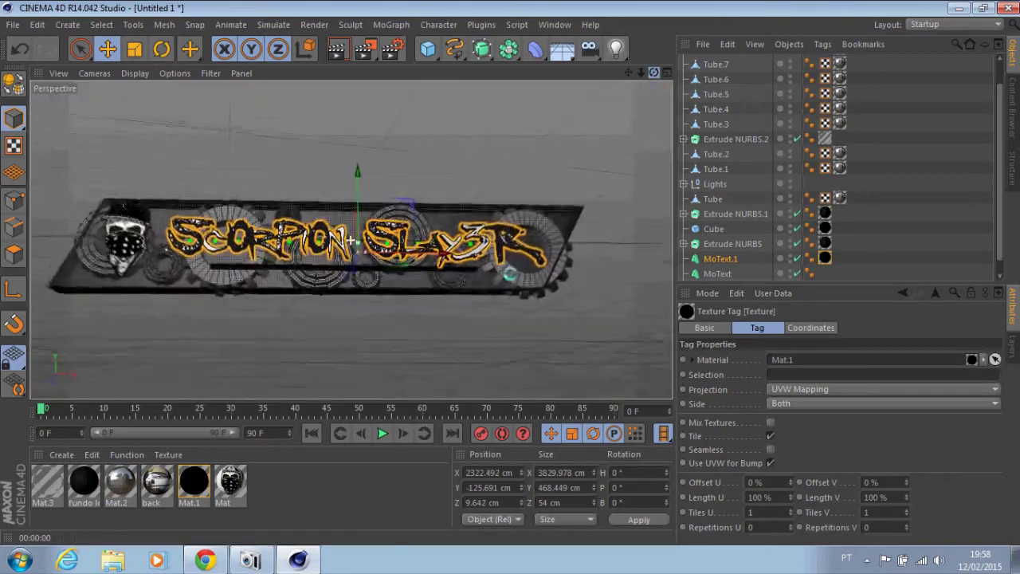
Step: Render a close-up of the text and raise the fillet cap radius to 14 cm
scroll(351, 240, up, 3)
scroll(351, 239, up, 3)
click(338, 48)
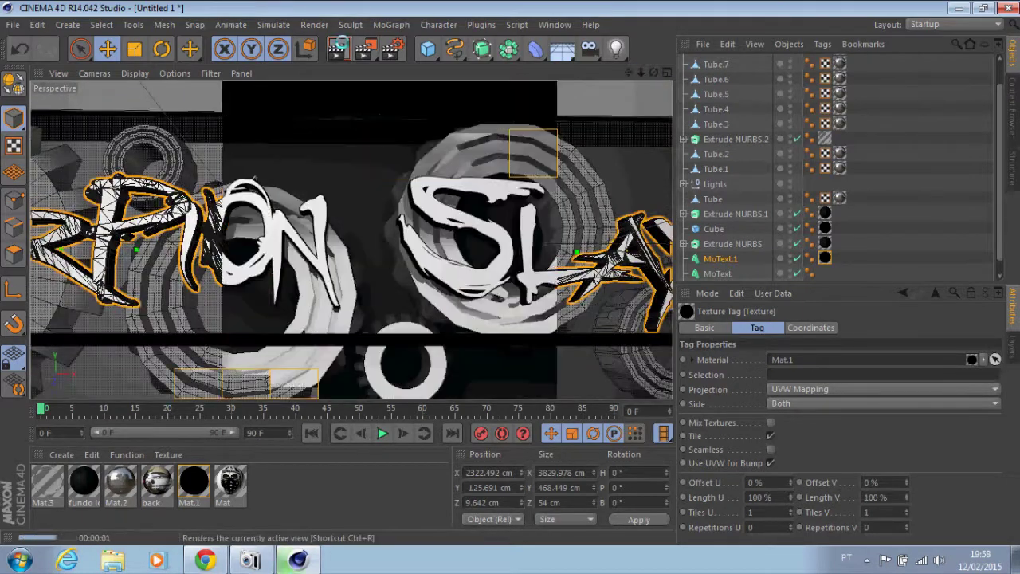
click(721, 258)
drag(789, 388, 789, 382)
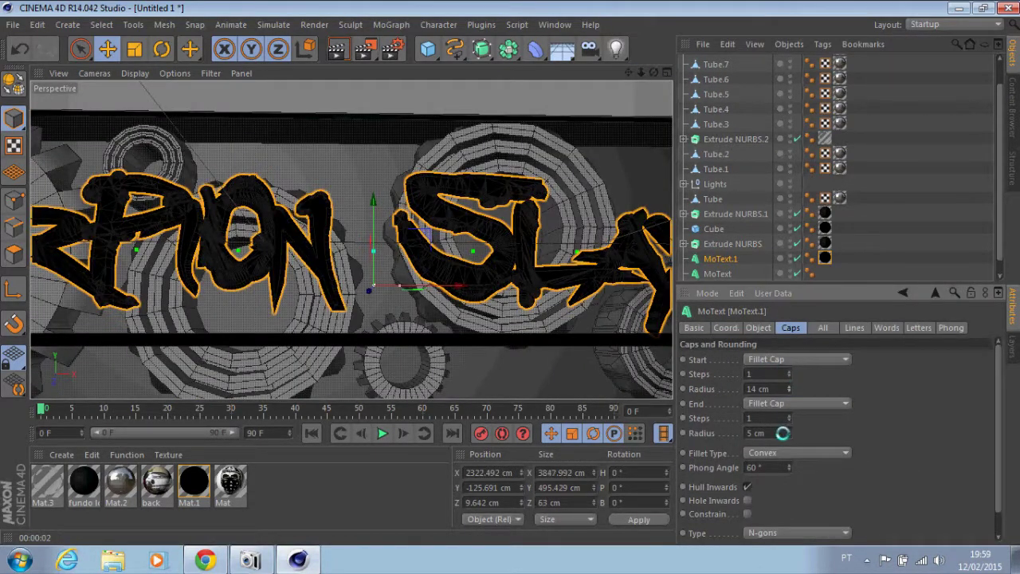
Step: Move MoText.1 further forward to Z 17.801 cm, render, and create new material Mat.4
key(F5)
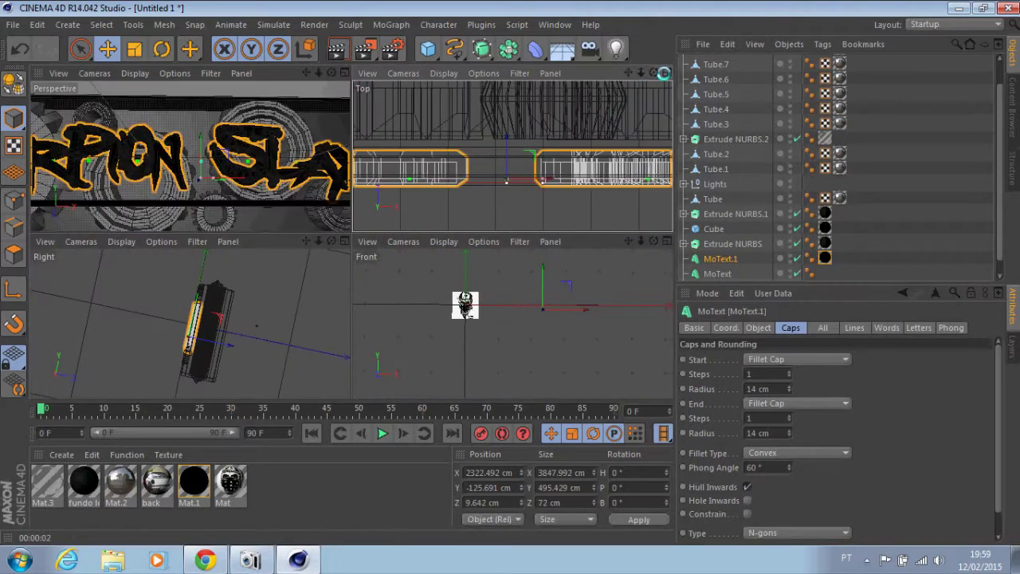
key(F2)
drag(338, 222, 338, 214)
key(F5)
key(F1)
click(339, 49)
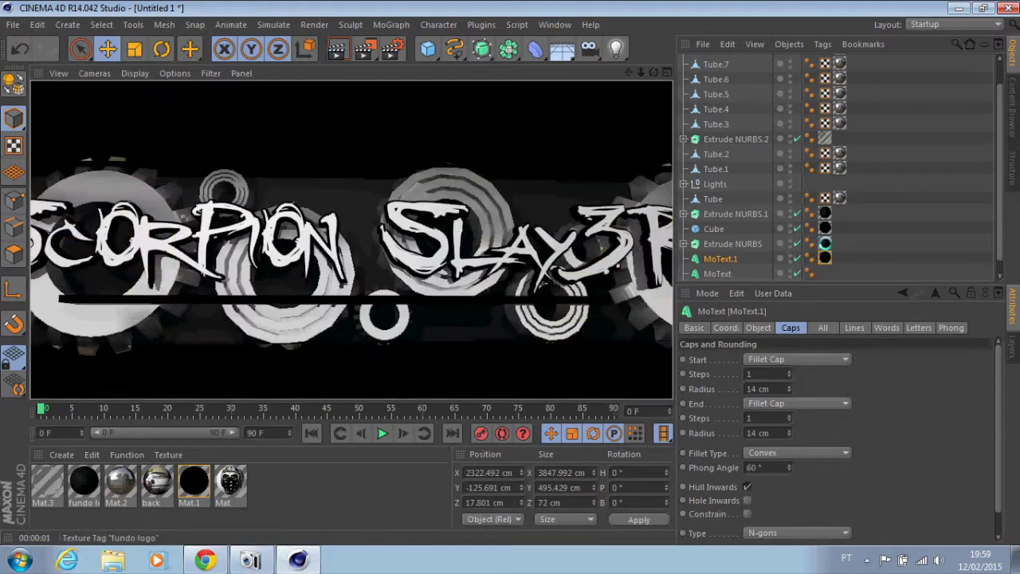
double_click(335, 474)
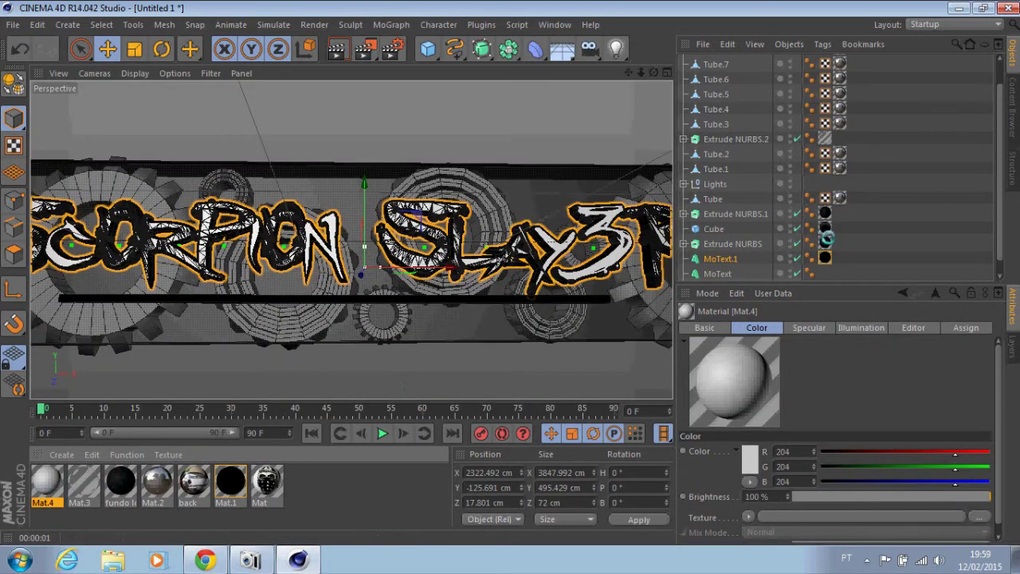
Step: Render the logo, then make the Cube bar taller and wider to span the whole text
key(ctrl+r)
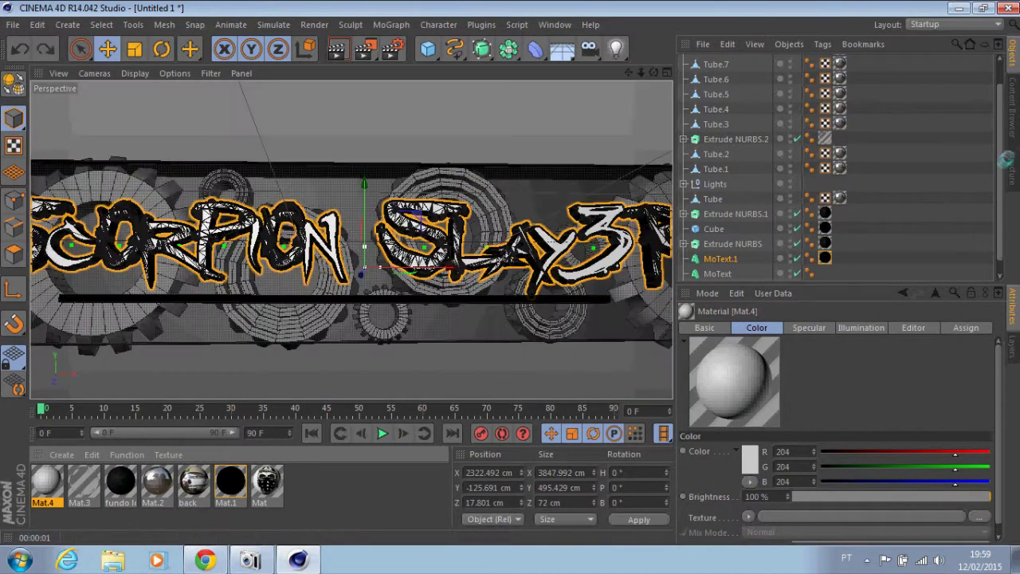
scroll(207, 143, down, 5)
key(ctrl+r)
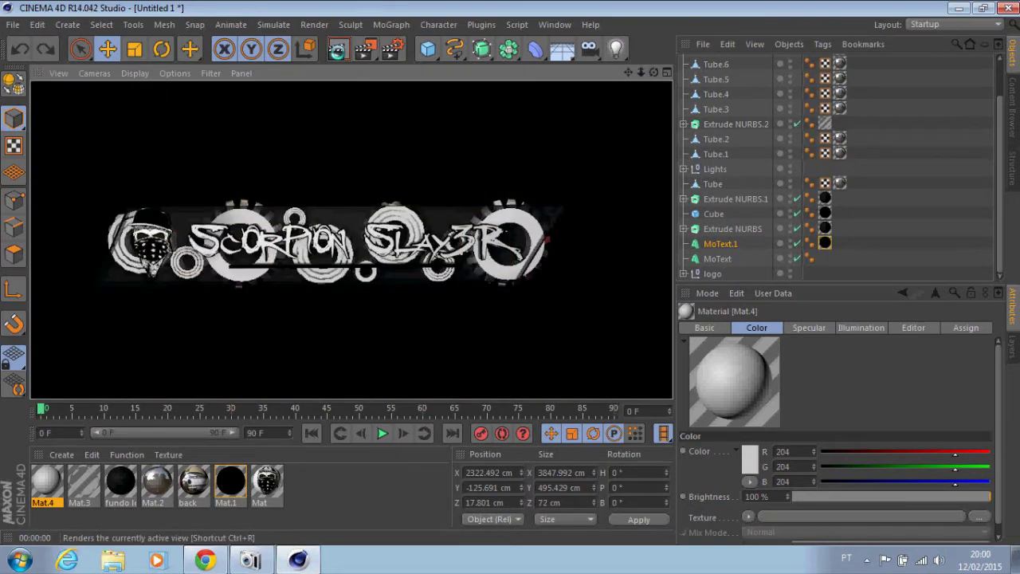
click(207, 143)
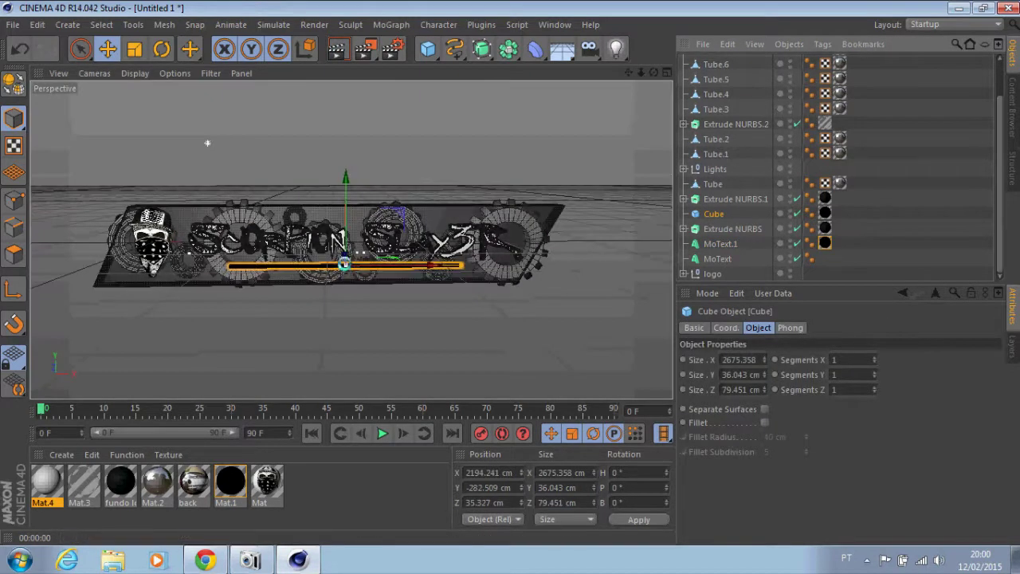
drag(763, 374, 763, 343)
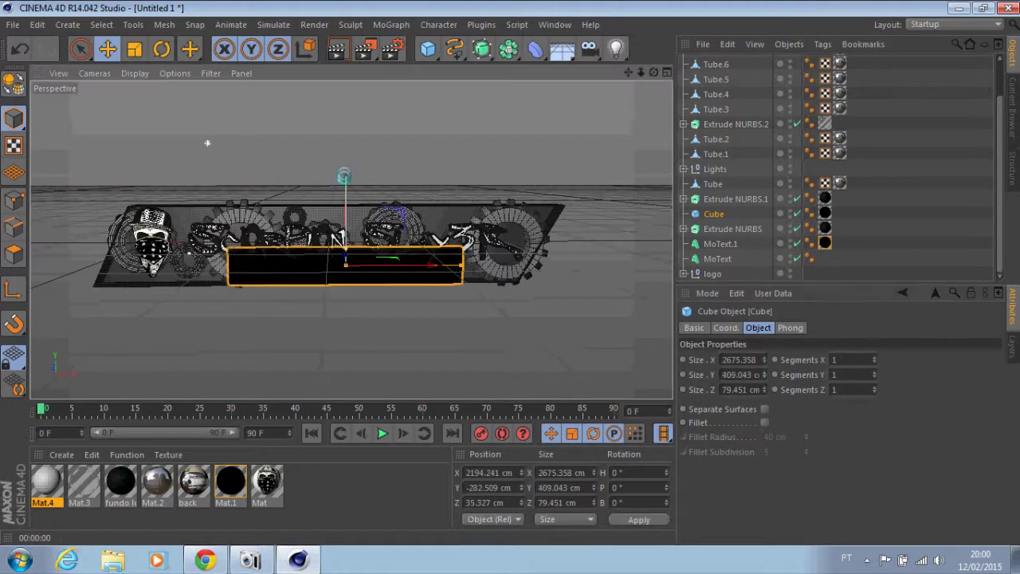
click(666, 72)
click(667, 241)
drag(565, 183, 624, 183)
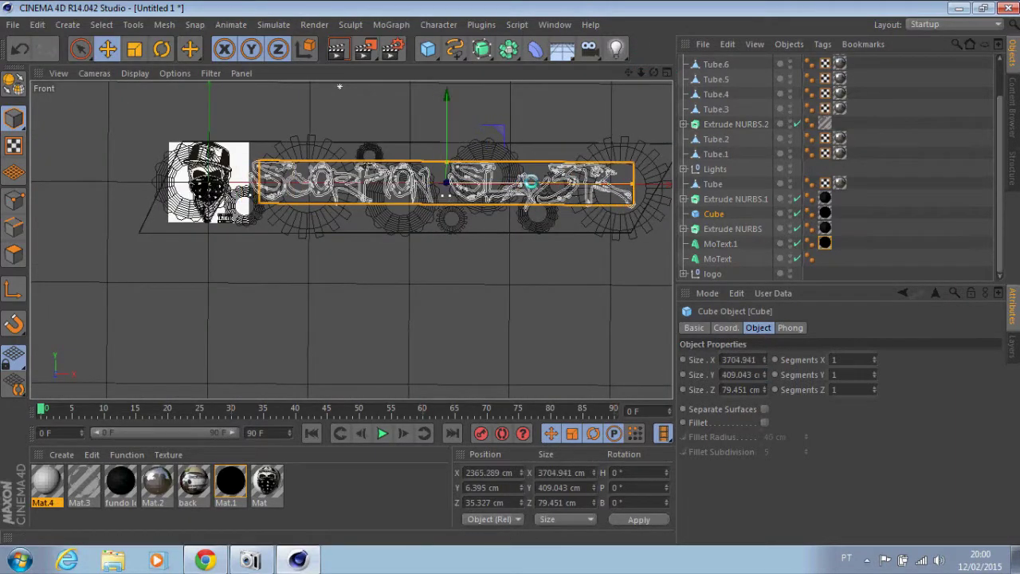
drag(444, 99, 443, 80)
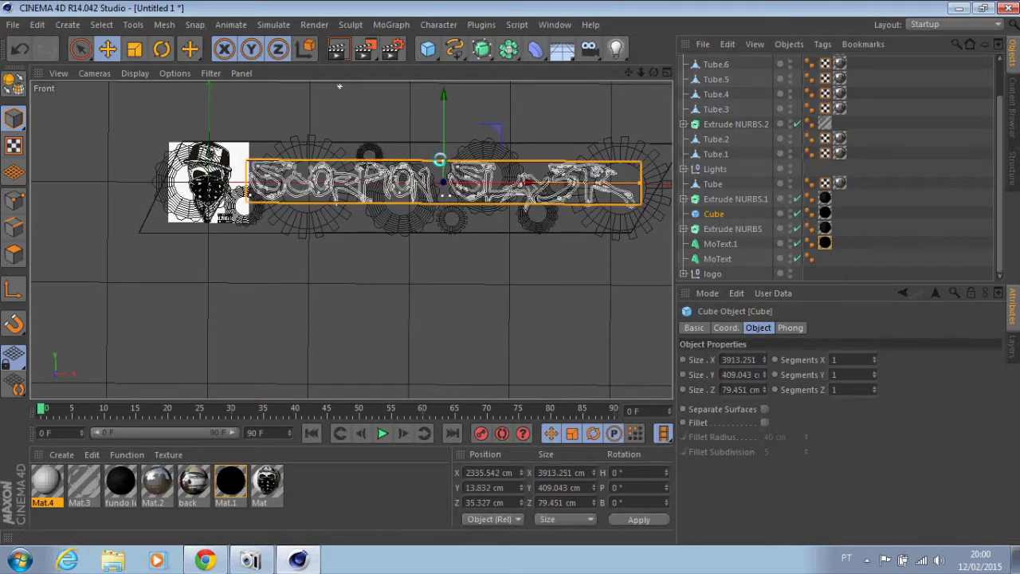
Step: Make the Cube thinner and push it back in Top view, then render the result
click(667, 72)
click(653, 72)
drag(353, 183, 352, 221)
click(667, 72)
click(345, 73)
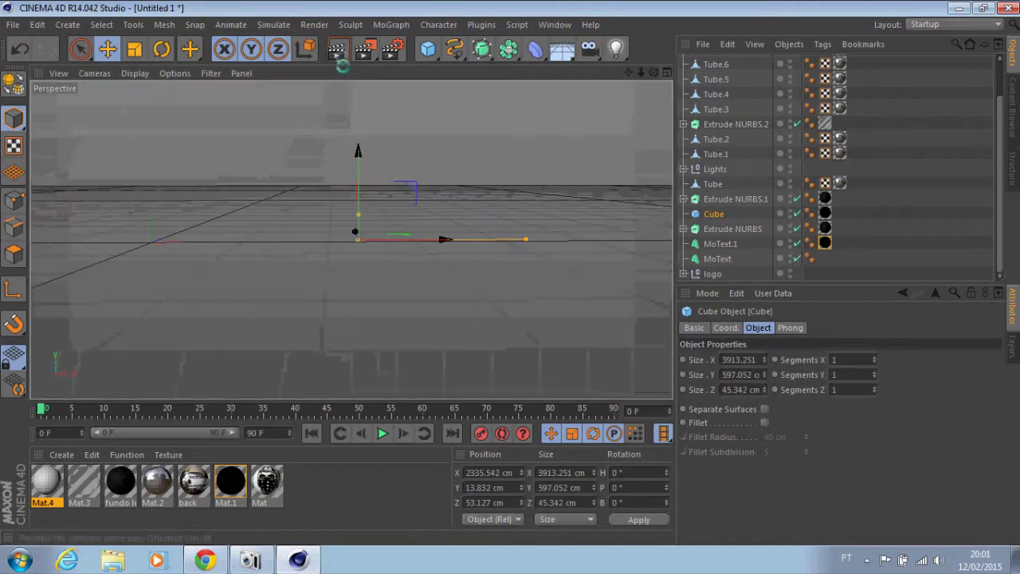
click(338, 49)
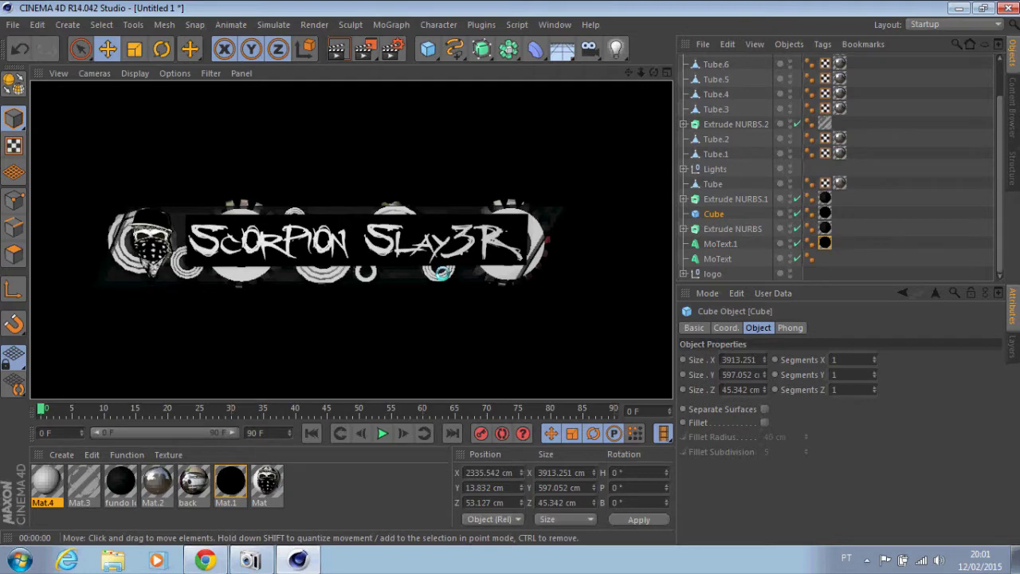
Step: Undo the Cube size changes and render the restored logo
key(ctrl+z)
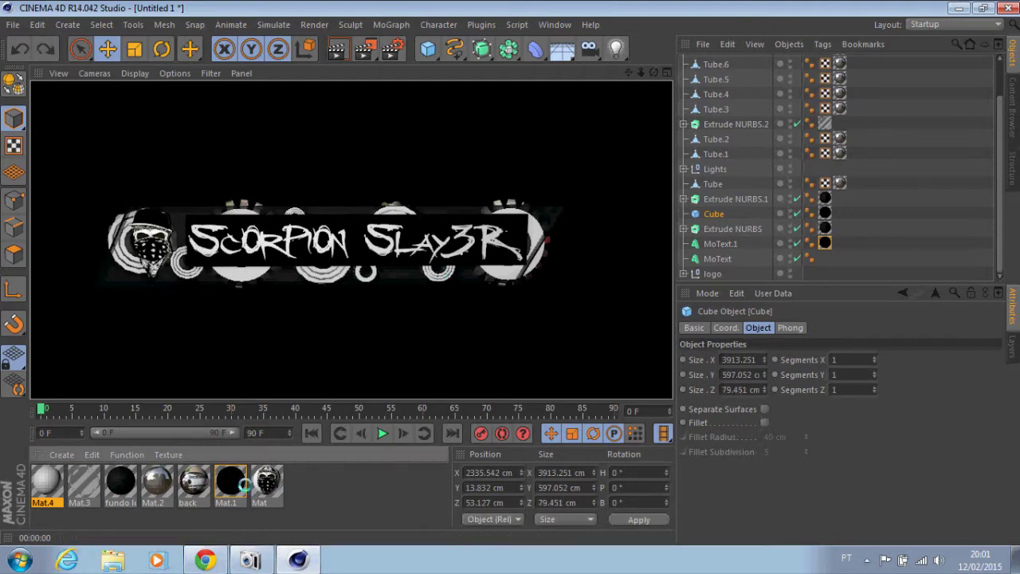
key(ctrl+z)
key(ctrl+z)
click(336, 49)
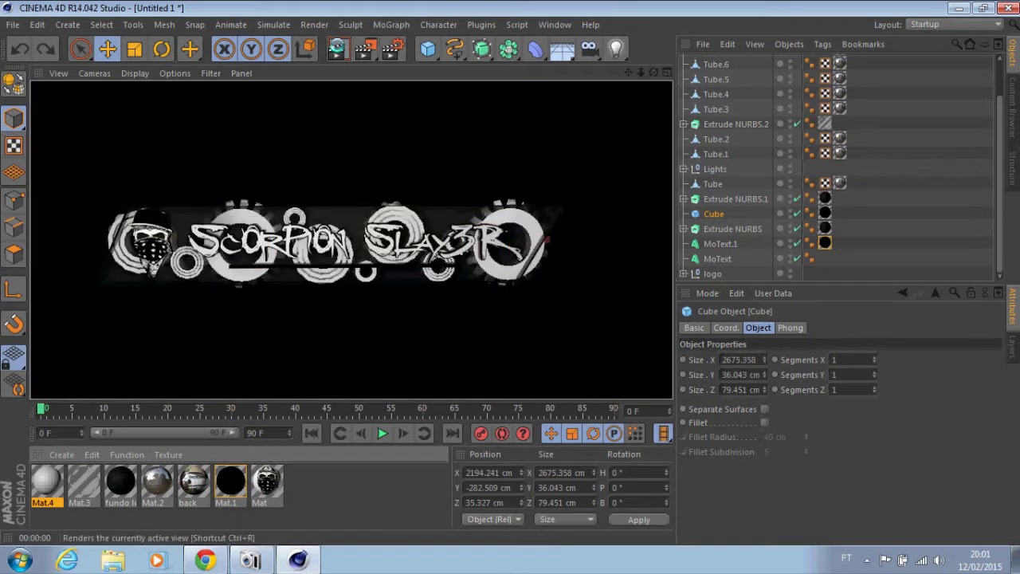
scroll(351, 239, up, 3)
scroll(350, 239, down, 2)
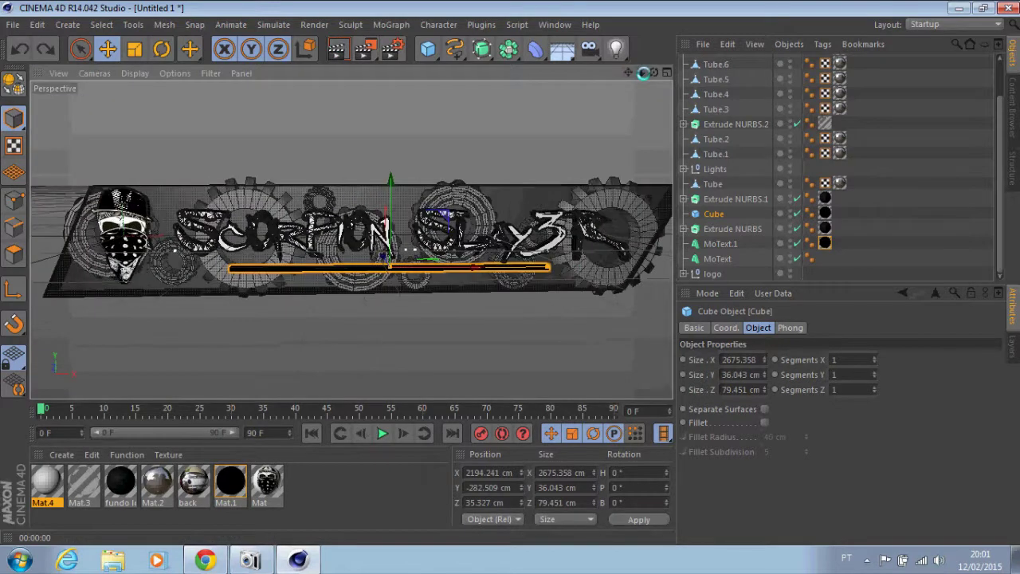
scroll(351, 239, down, 1)
Step: Save the scene as p1.c4d
click(13, 24)
click(47, 162)
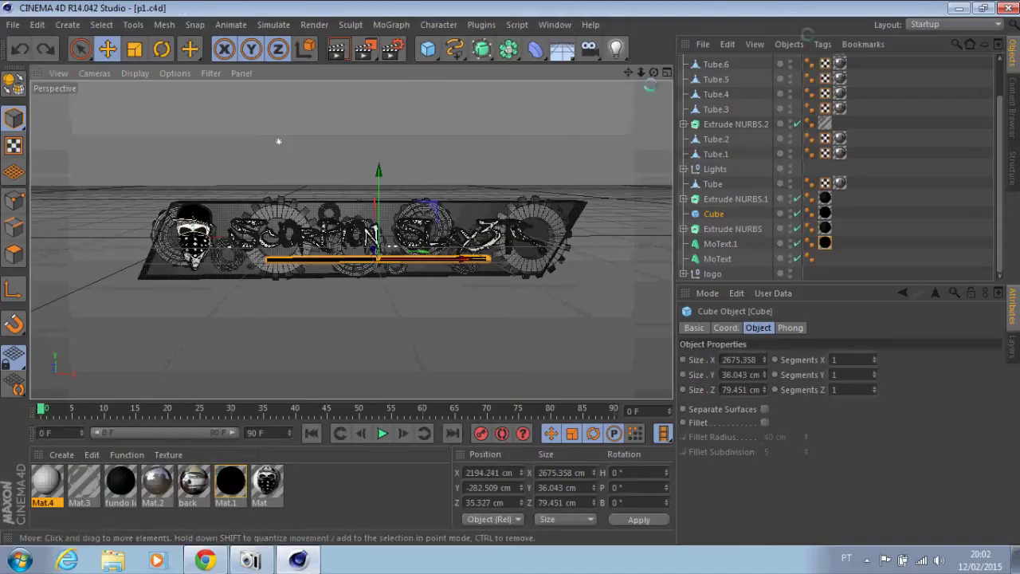
click(250, 560)
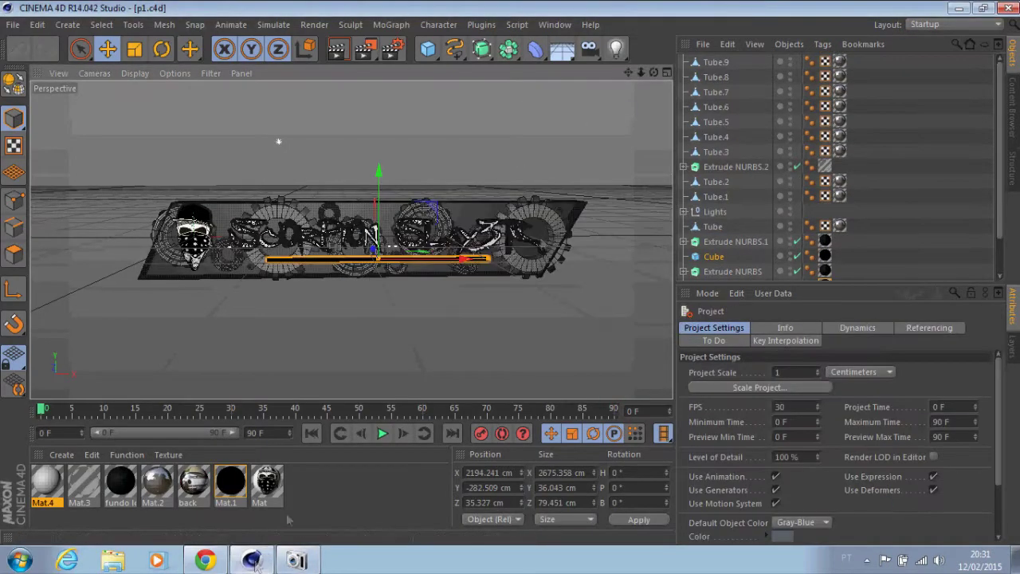
Step: Place Tube between Tube.1 and Tube.3, and set the timeline to -50 F through 350 F
drag(711, 226, 709, 169)
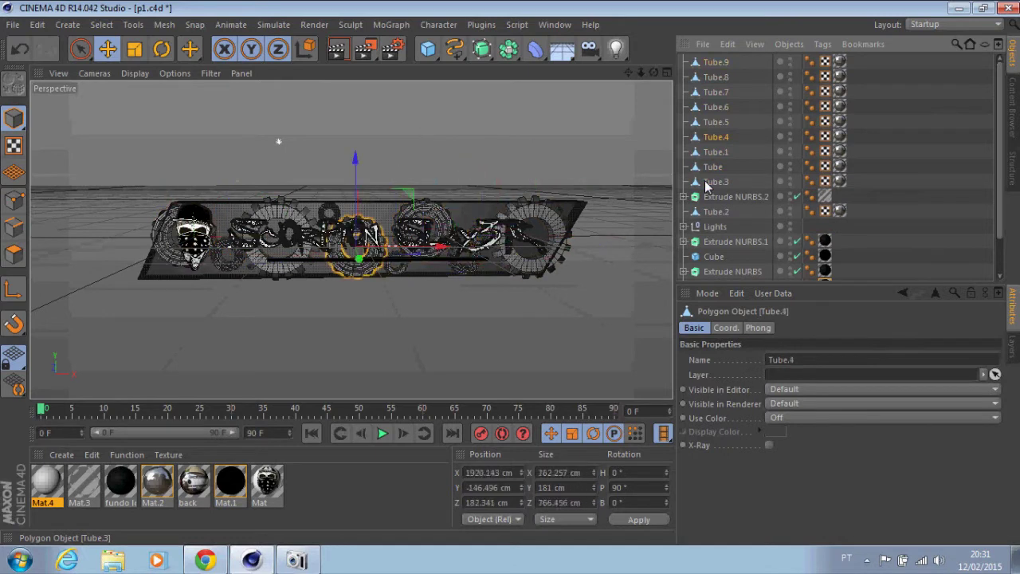
click(712, 166)
drag(269, 432, 192, 432)
text(35)
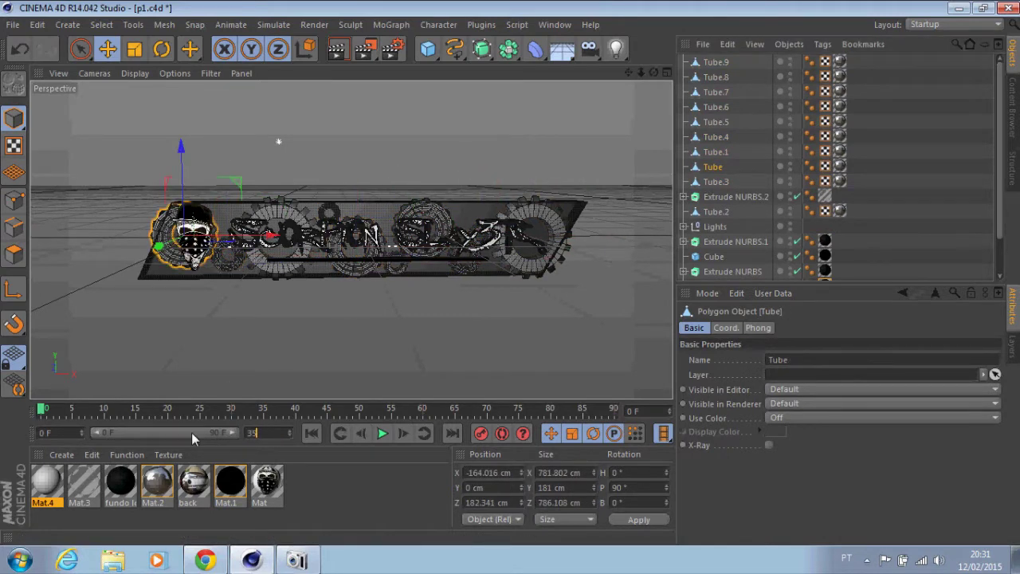
click(75, 431)
text(0 F)
key(Return)
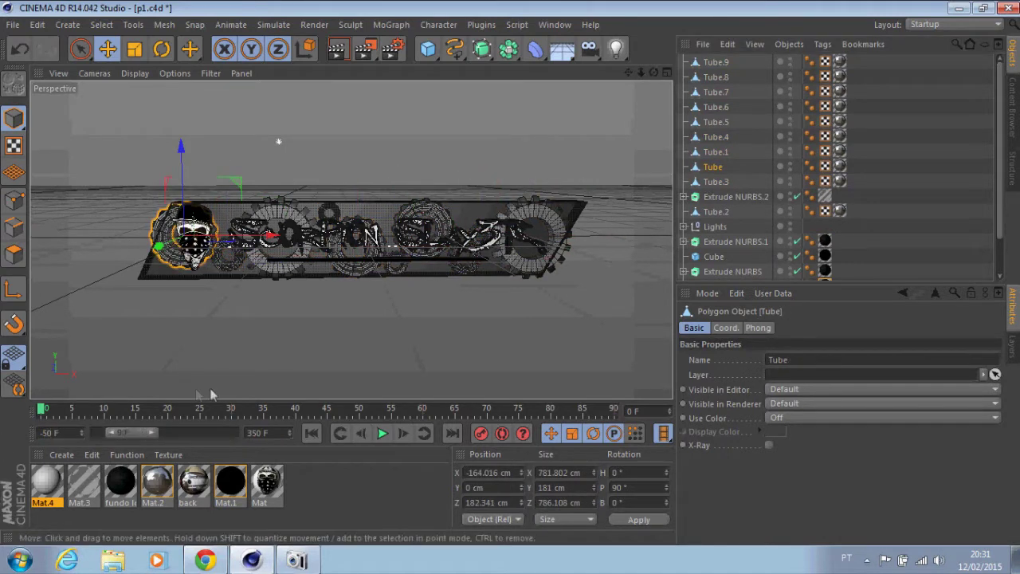
double_click(152, 433)
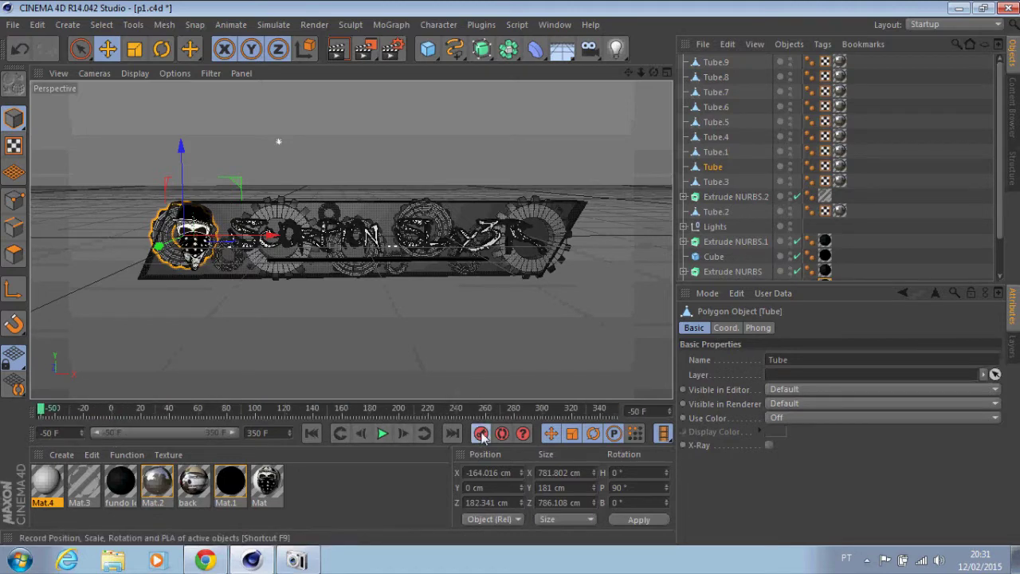
Step: Record a starting rotation keyframe on the skull's Tube, spin it about -540°, and play back
click(452, 433)
key(r)
mouse_move(199, 203)
mouse_down()
mouse_move(170, 267)
mouse_move(144, 287)
mouse_up()
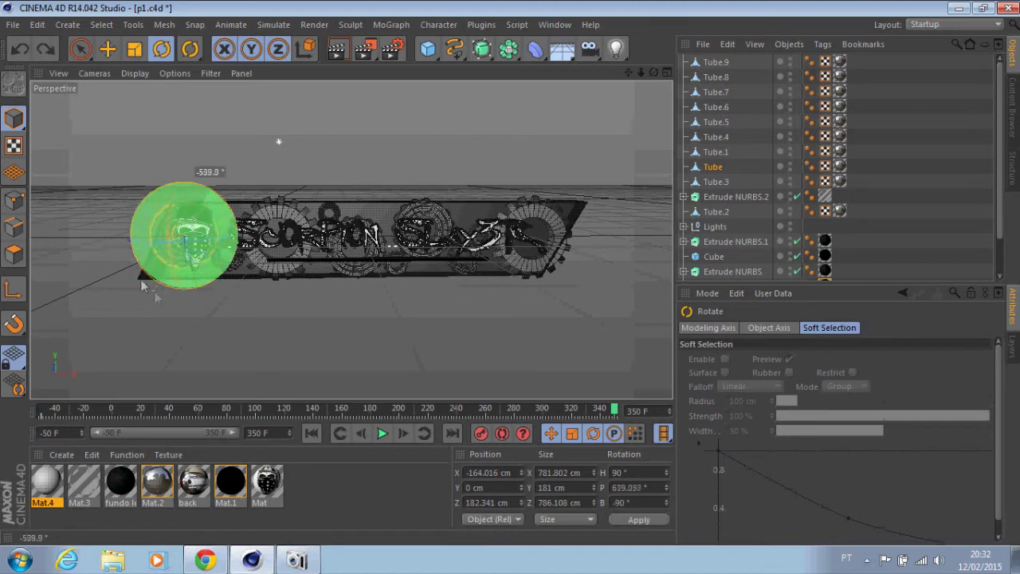
click(381, 432)
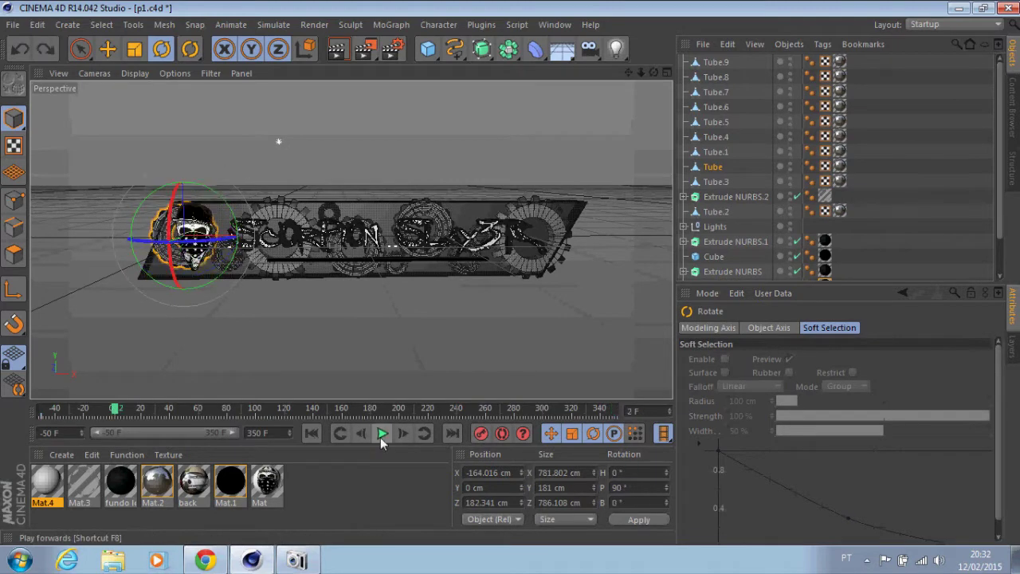
Step: Reselect the skull's Tube and rotate it to roughly 1080° at frame 350
click(726, 199)
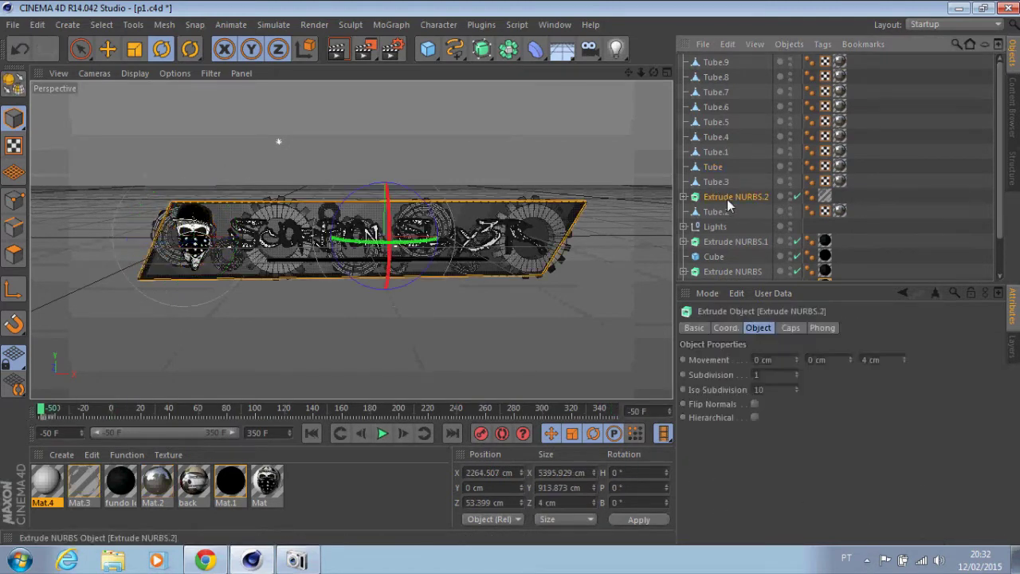
click(715, 211)
click(717, 62)
click(715, 152)
click(712, 167)
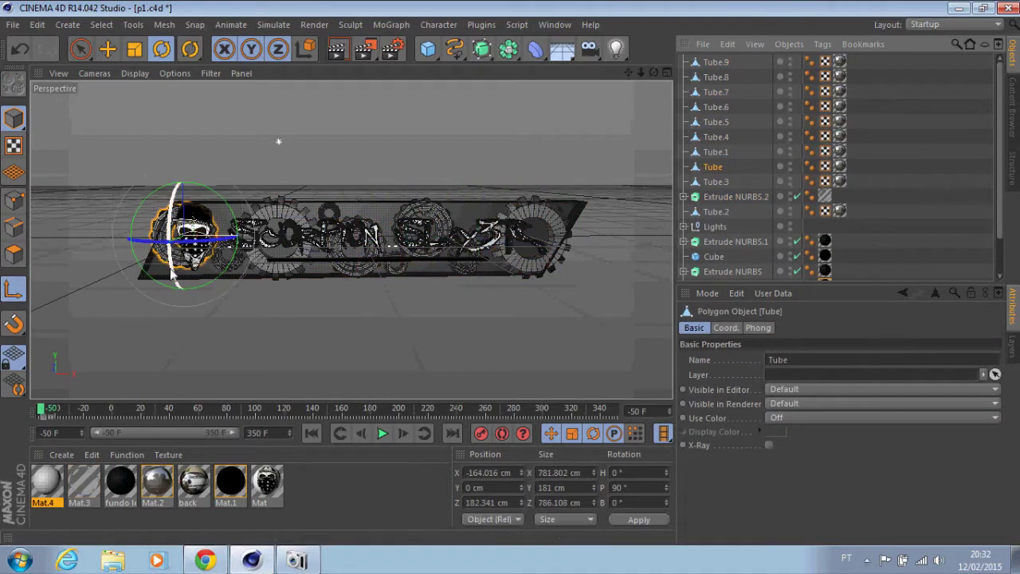
drag(171, 272, 170, 251)
double_click(621, 487)
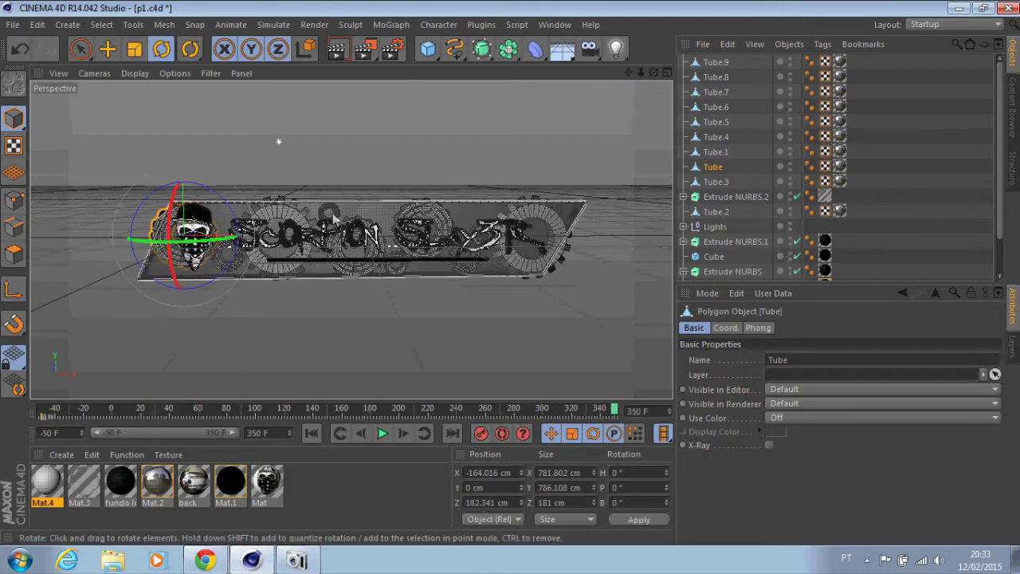
drag(231, 287, 235, 300)
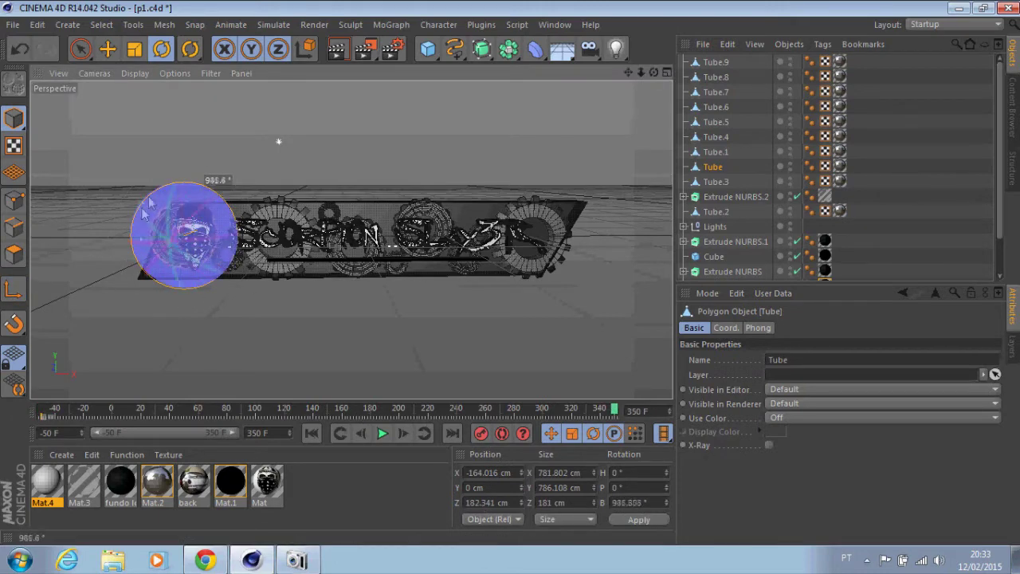
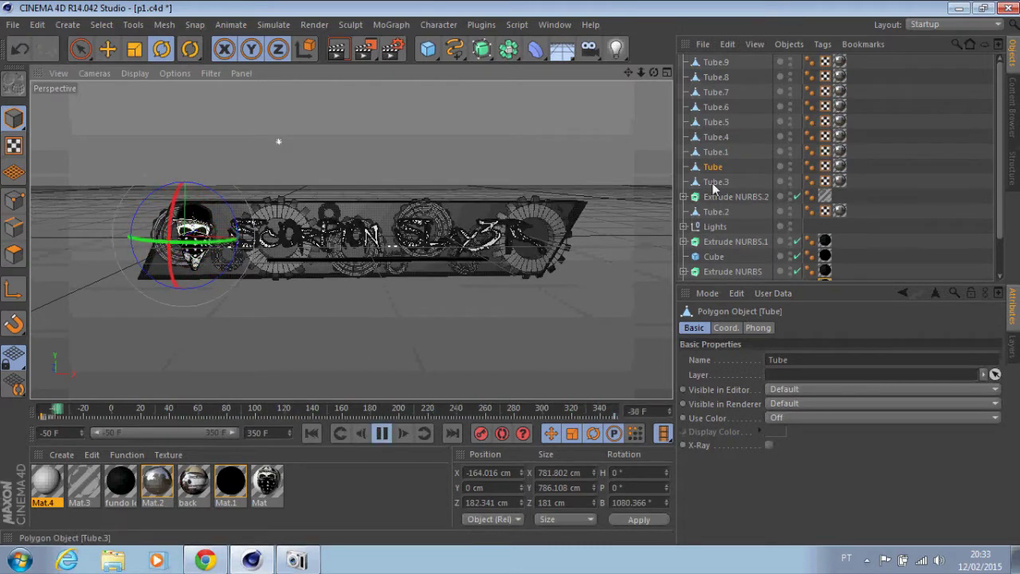
Step: Spin Tube.1 to about -1274° around its bank axis and return to the first frame
key(Up)
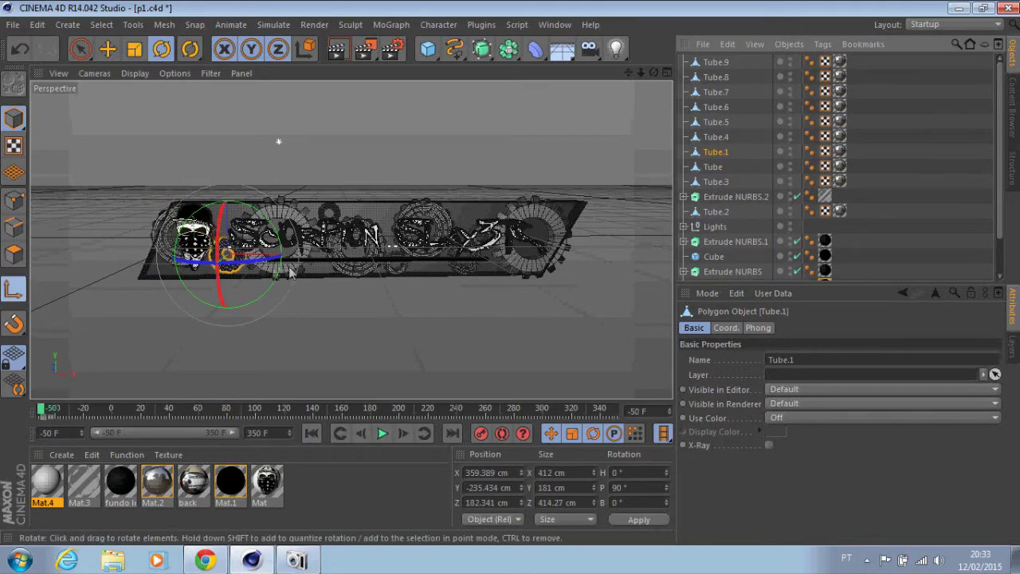
key(ctrl+z)
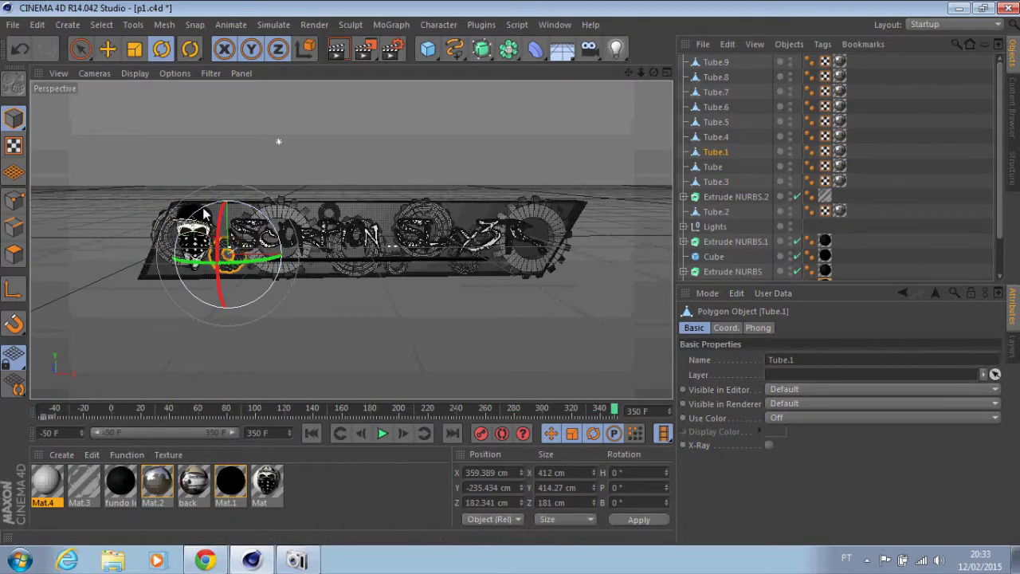
drag(240, 208, 230, 201)
drag(251, 309, 483, 437)
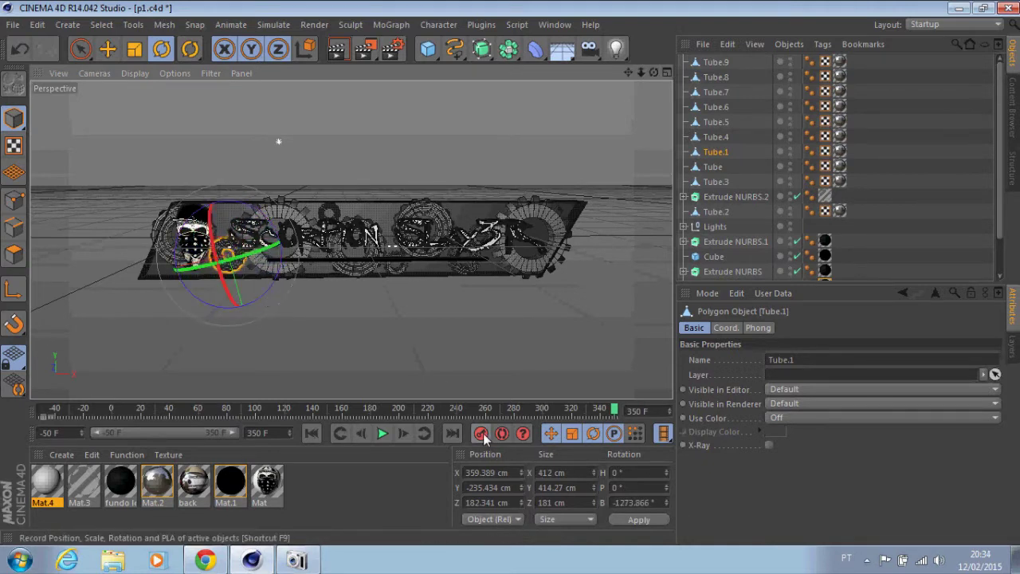
drag(141, 412, 42, 412)
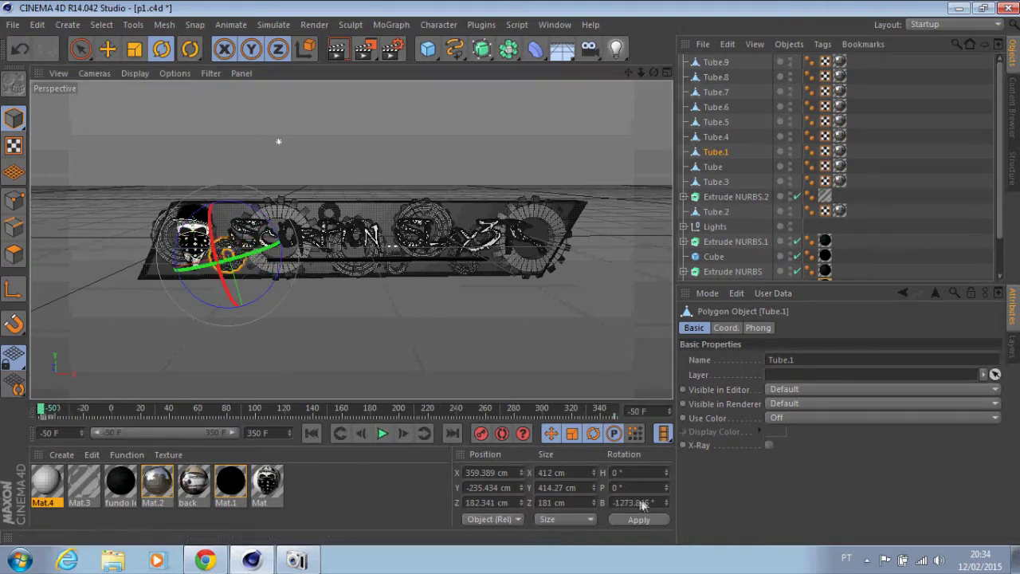
click(383, 433)
click(312, 432)
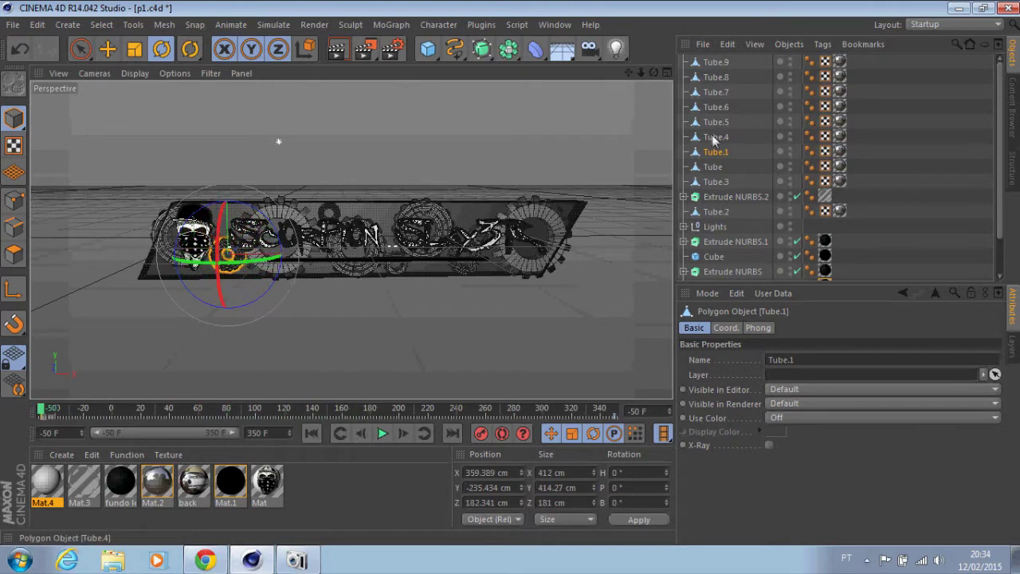
click(715, 61)
Step: Set Tube.2's pitch to 0°, spin it around bank, record the keyframe and check playback
key(Down)
key(Down)
key(Down)
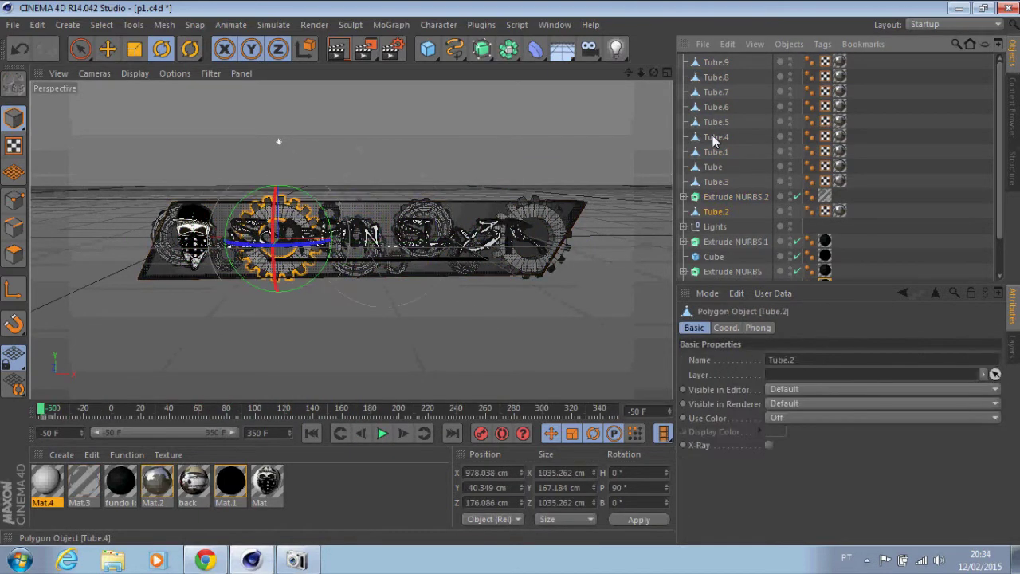
drag(666, 487, 649, 495)
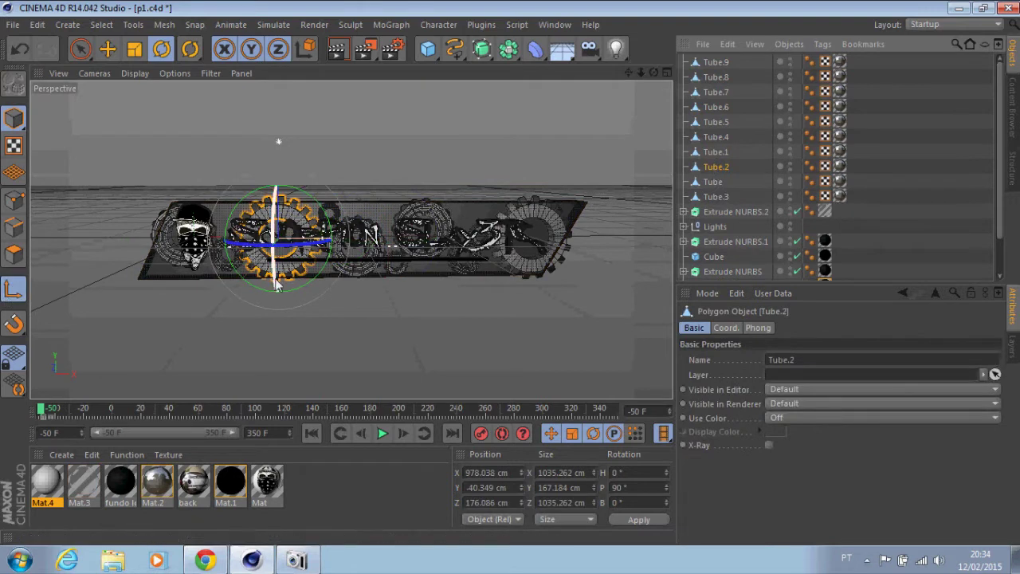
text(0)
key(Return)
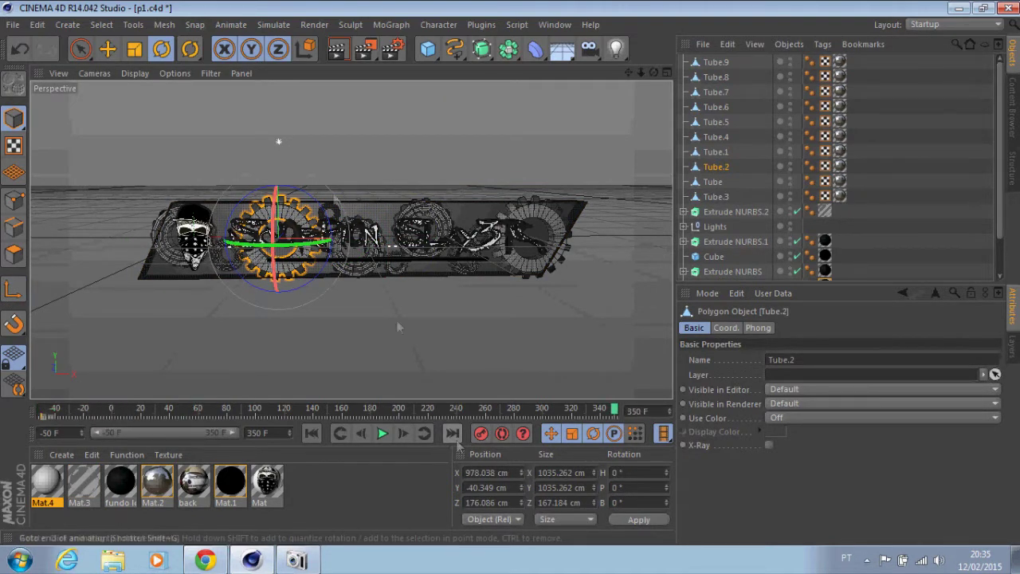
drag(227, 247, 246, 268)
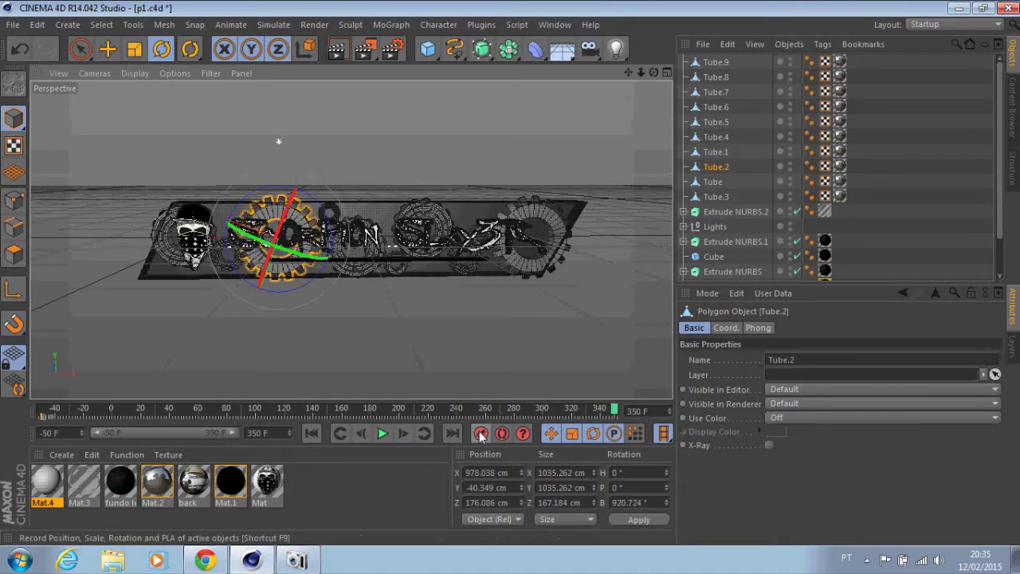
click(383, 434)
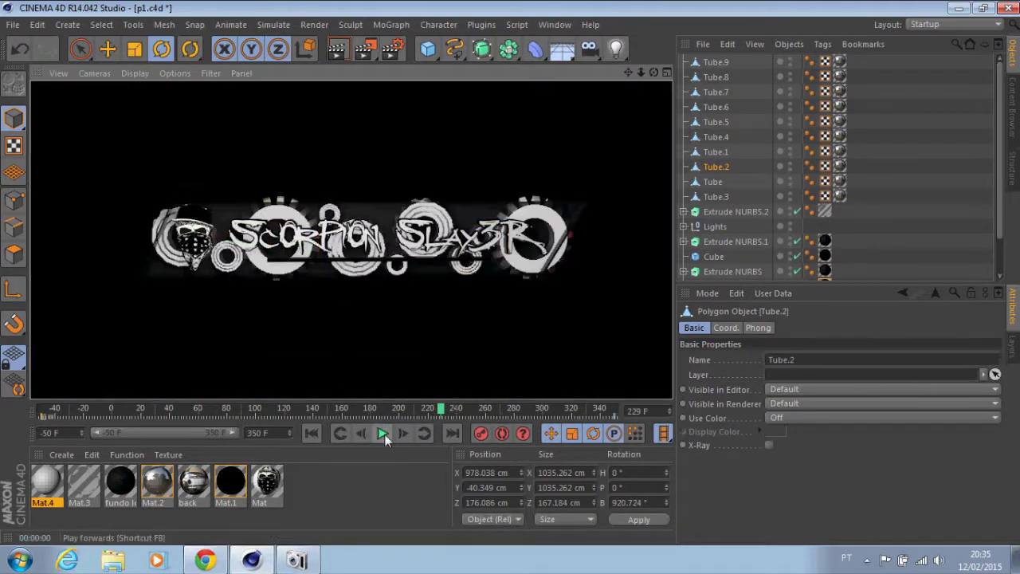
click(382, 433)
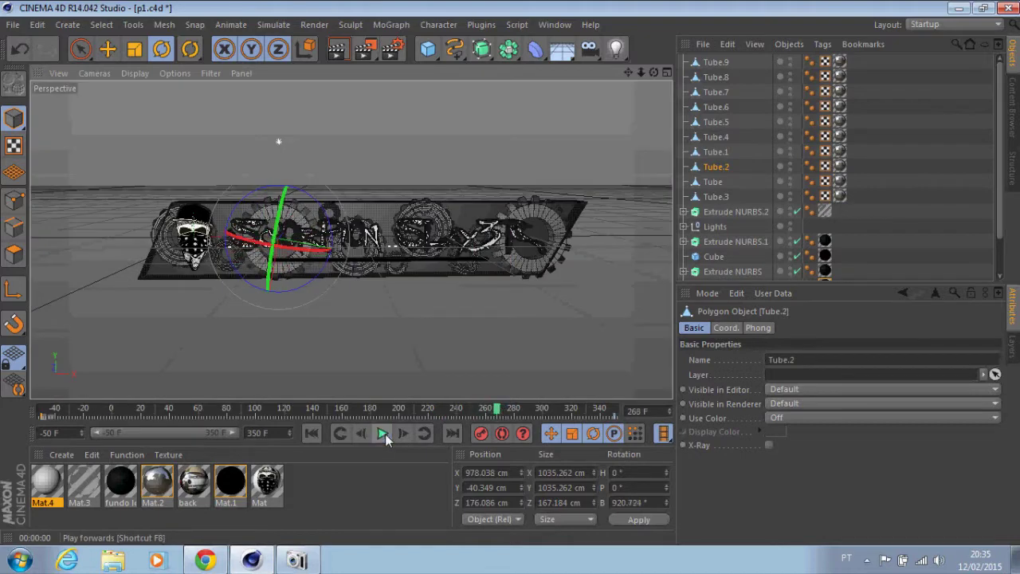
click(717, 153)
click(705, 197)
click(311, 433)
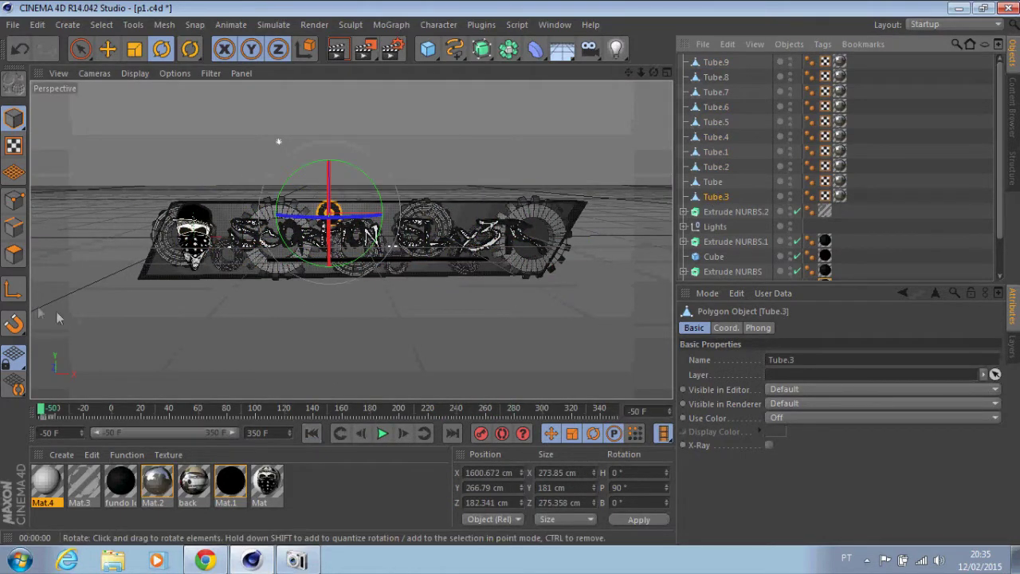
Step: Spin Tube.3 to about -2143° bank and record its rotation keyframe
key(ctrl+z)
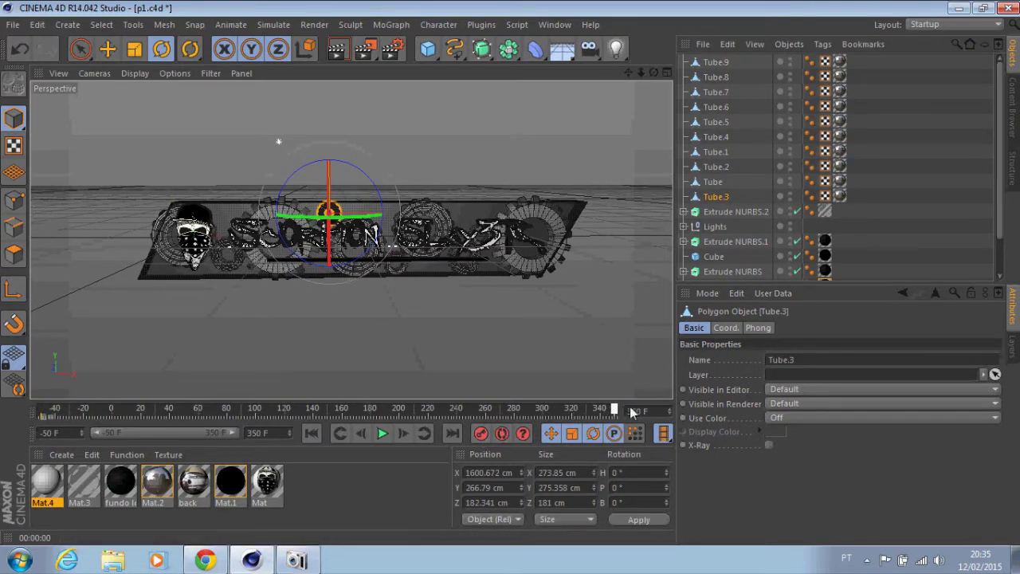
drag(301, 165, 313, 287)
drag(272, 159, 272, 159)
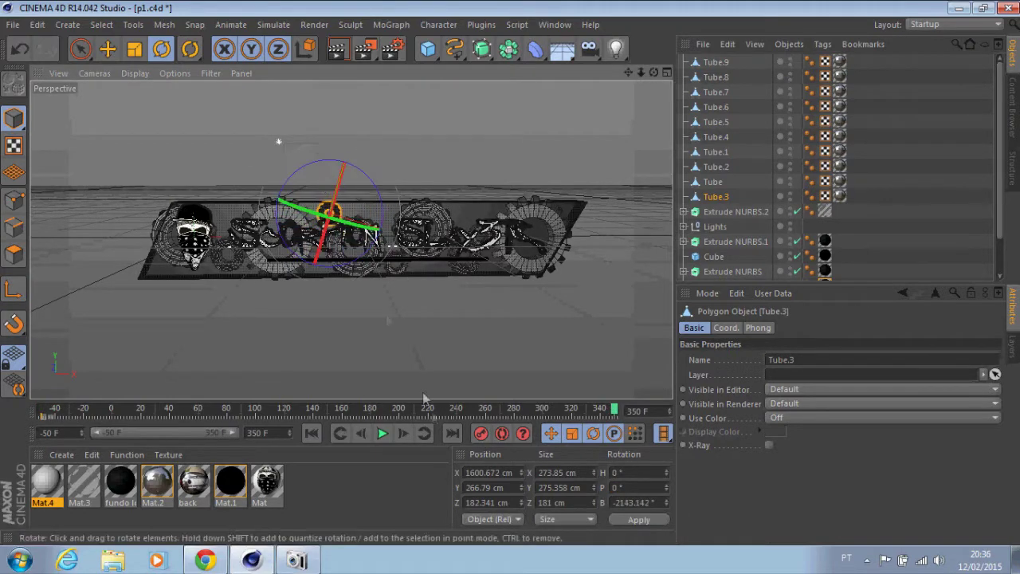
click(382, 432)
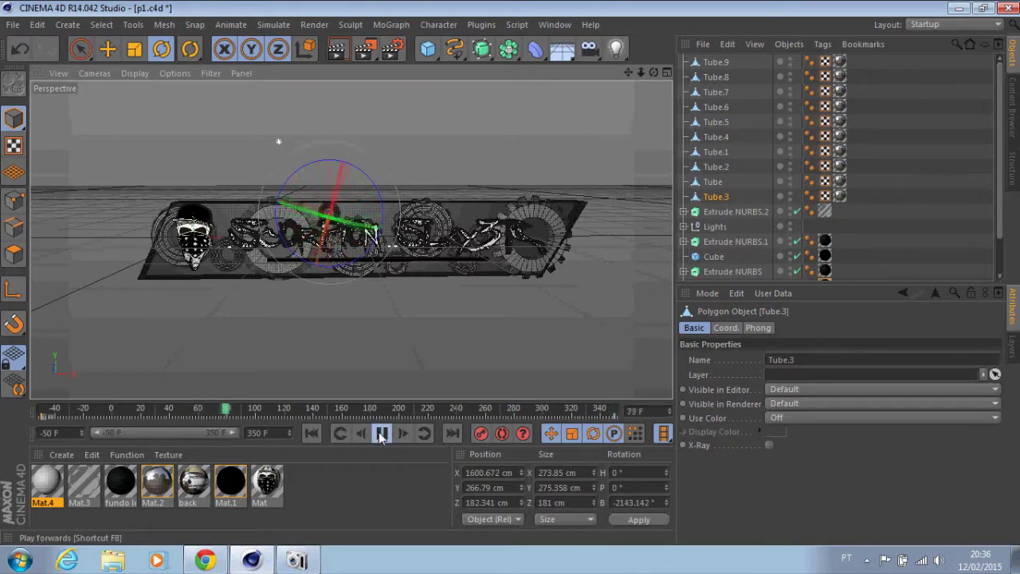
click(382, 433)
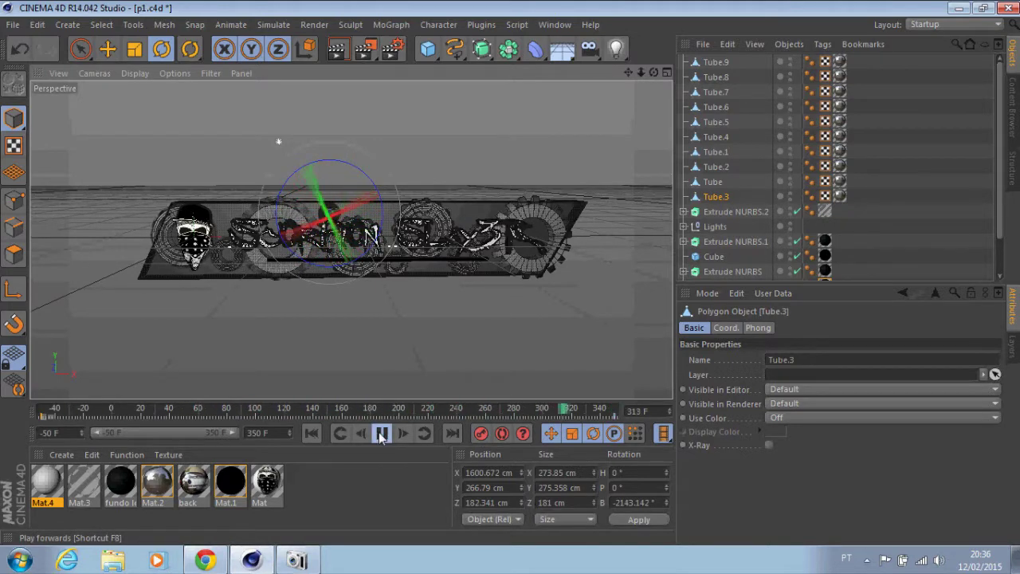
click(713, 182)
click(715, 137)
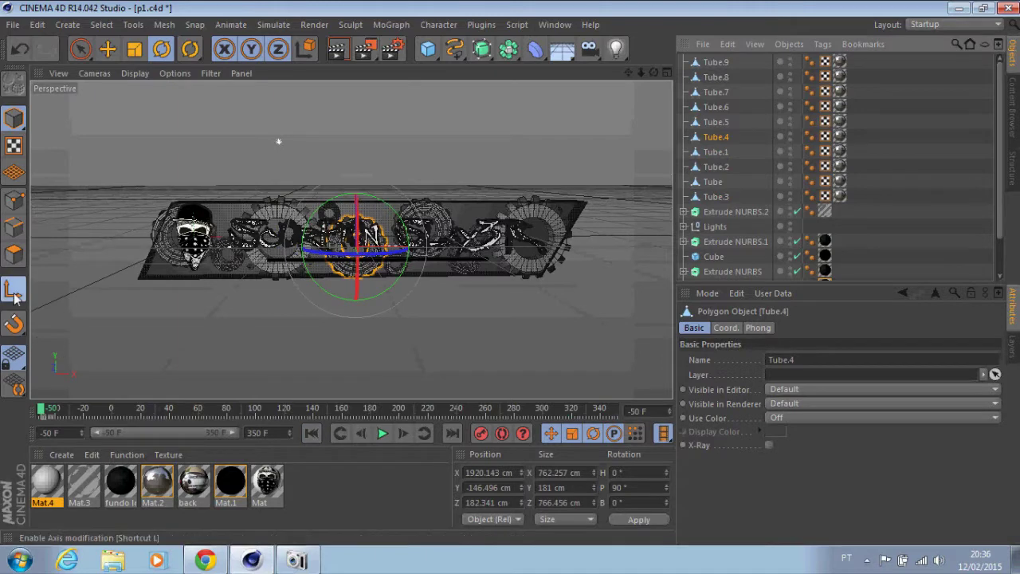
click(312, 433)
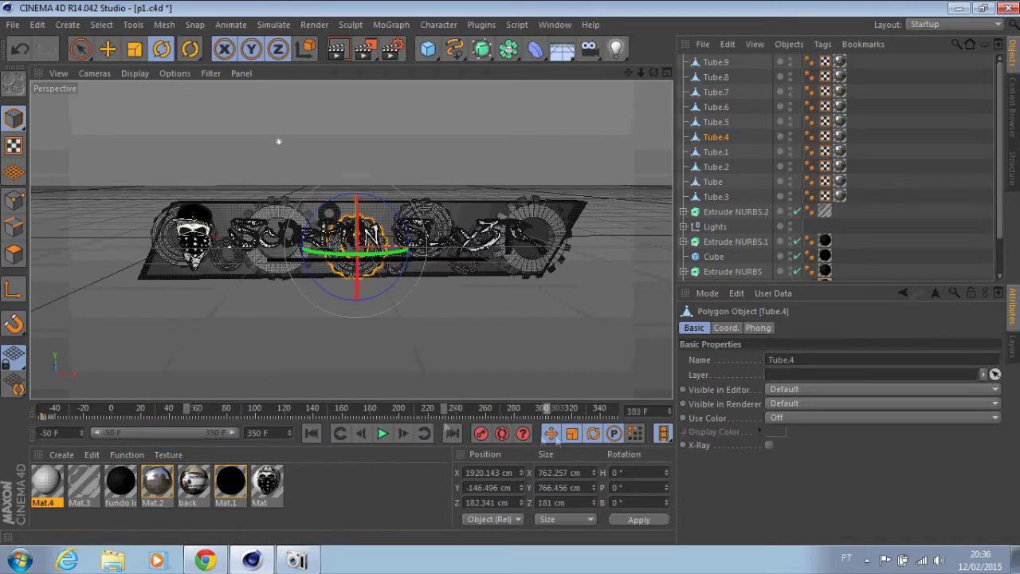
Step: Spin Tube.4 to about 739° bank, record the key, and preview the playback
drag(399, 216, 357, 184)
drag(422, 229, 422, 229)
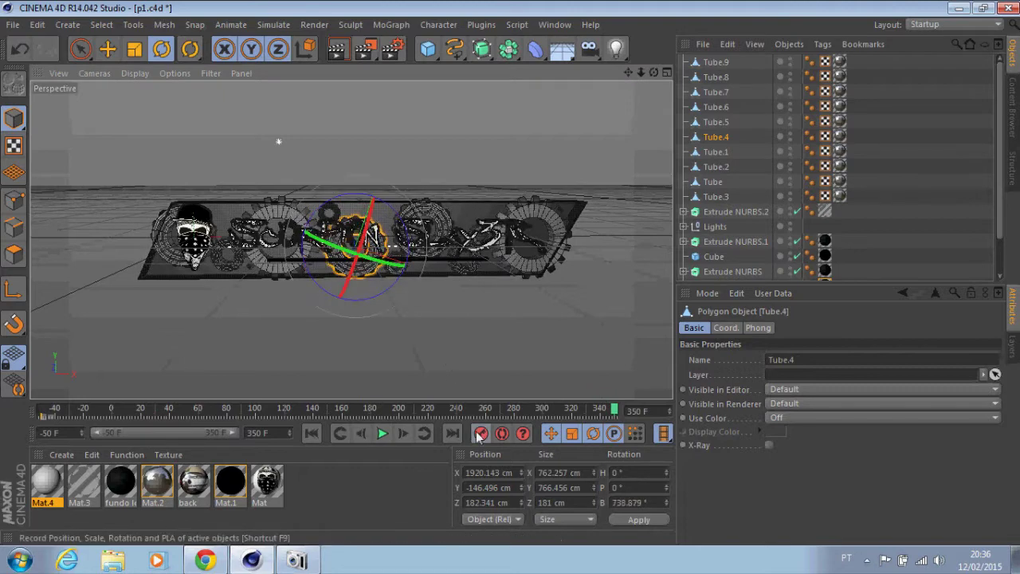
click(381, 433)
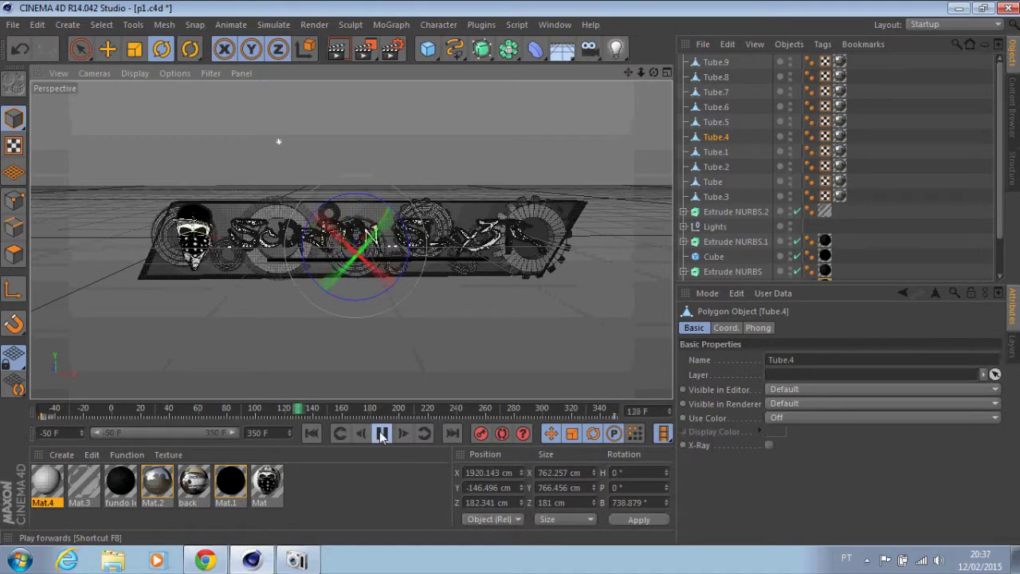
click(335, 50)
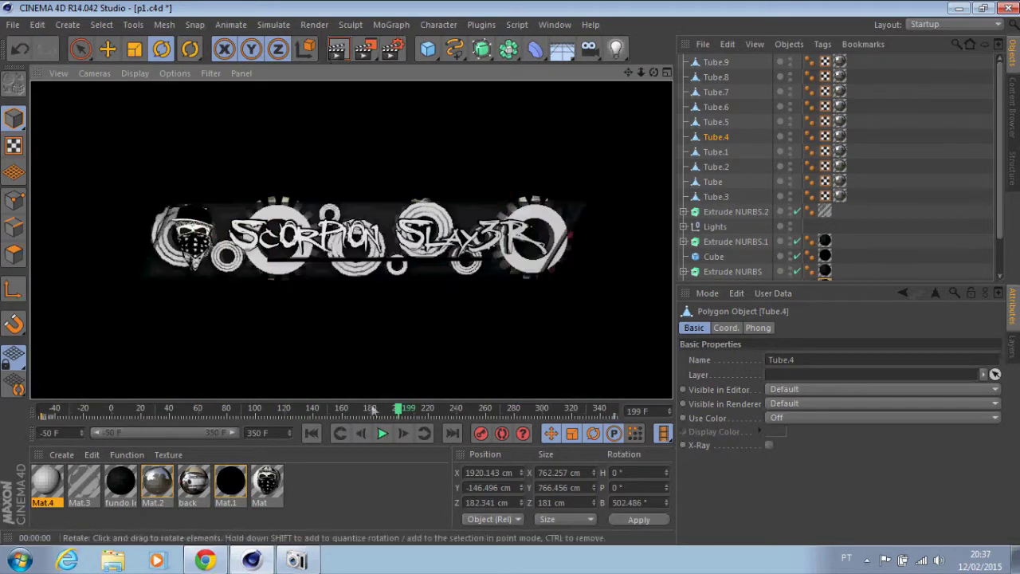
click(384, 434)
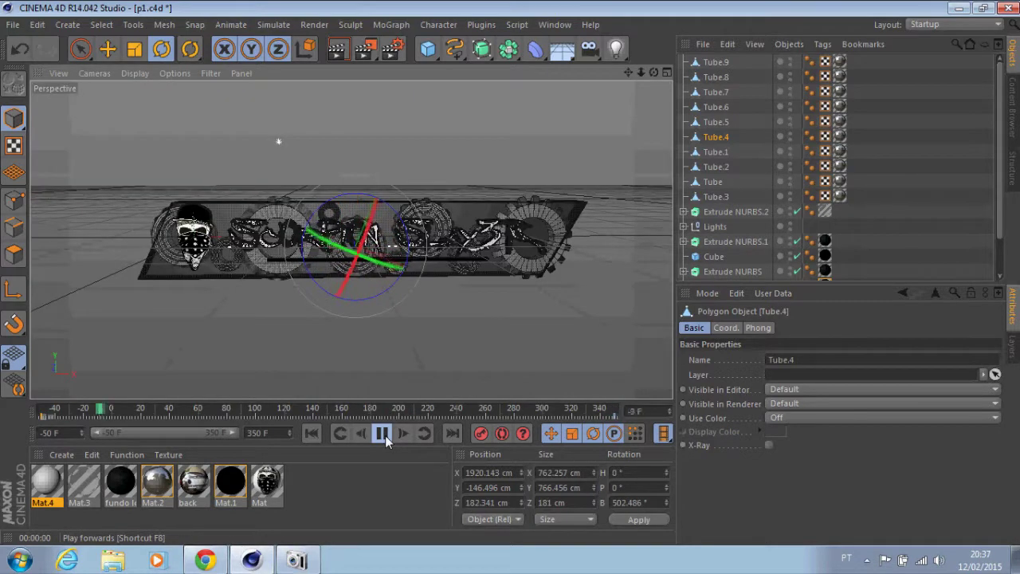
Step: Reorient Tube.6 and spin it to about -2410.8° bank at frame 350
click(715, 107)
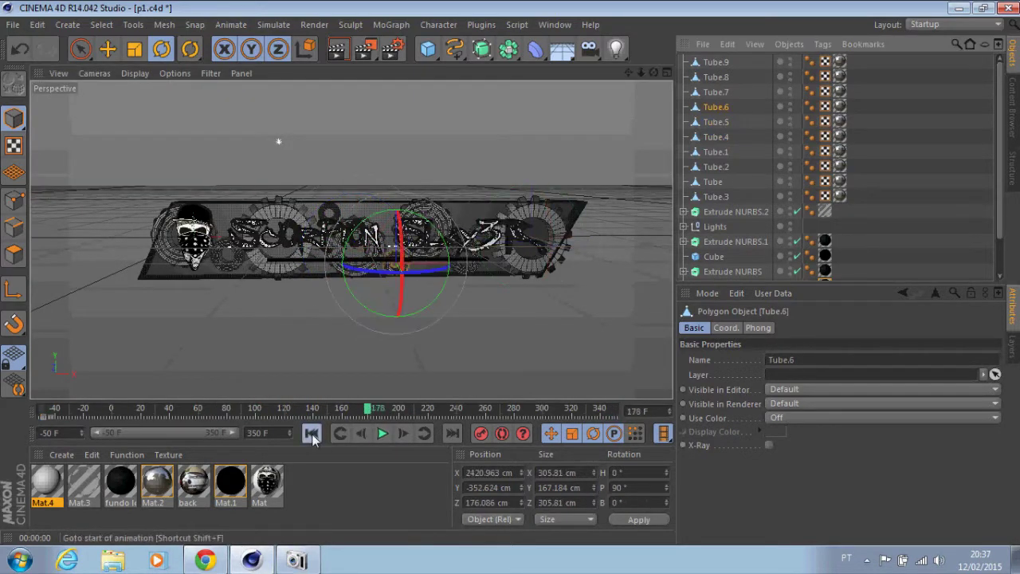
key(l)
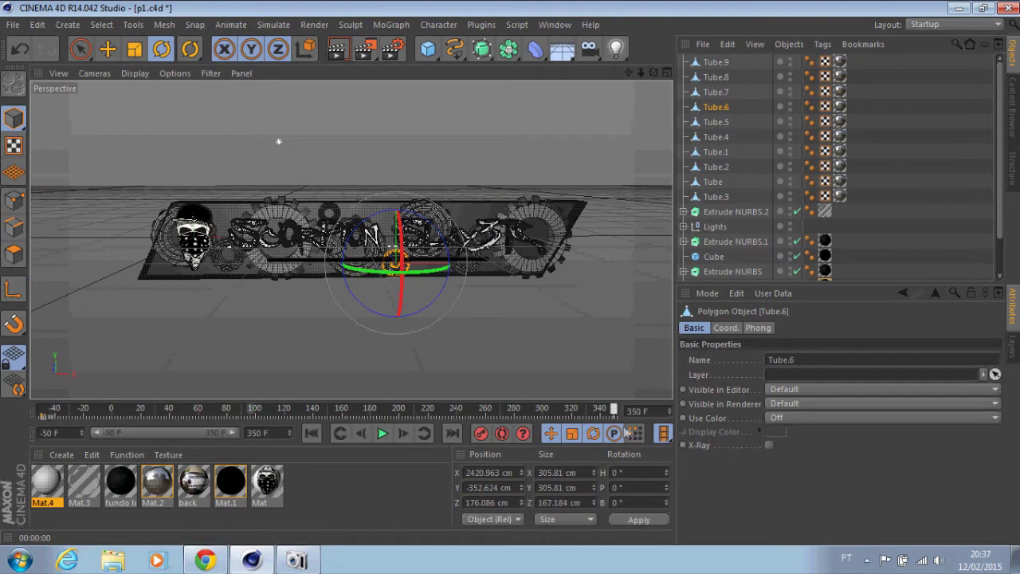
mouse_move(414, 271)
mouse_down()
mouse_move(450, 301)
mouse_move(485, 437)
mouse_up()
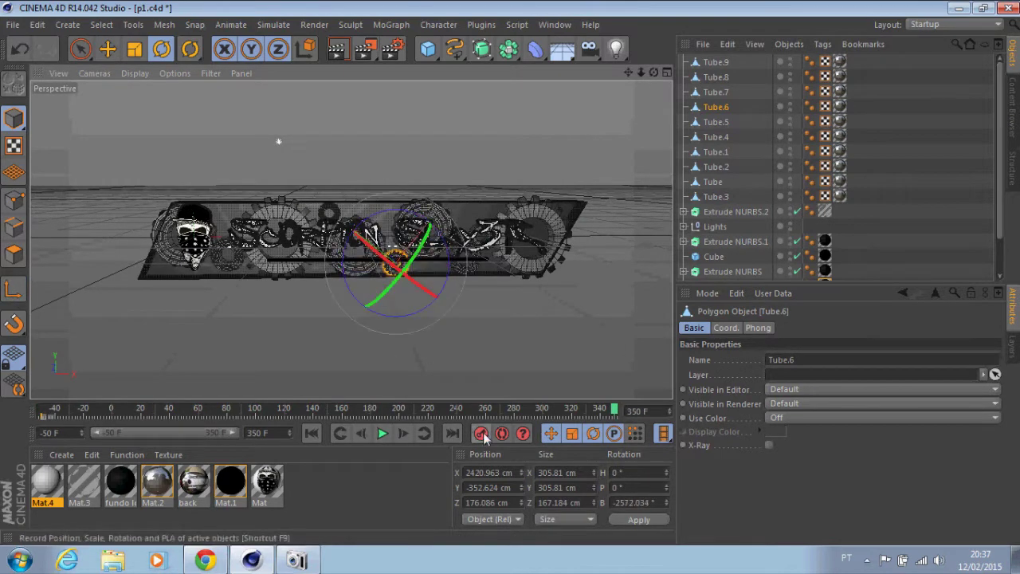
click(385, 440)
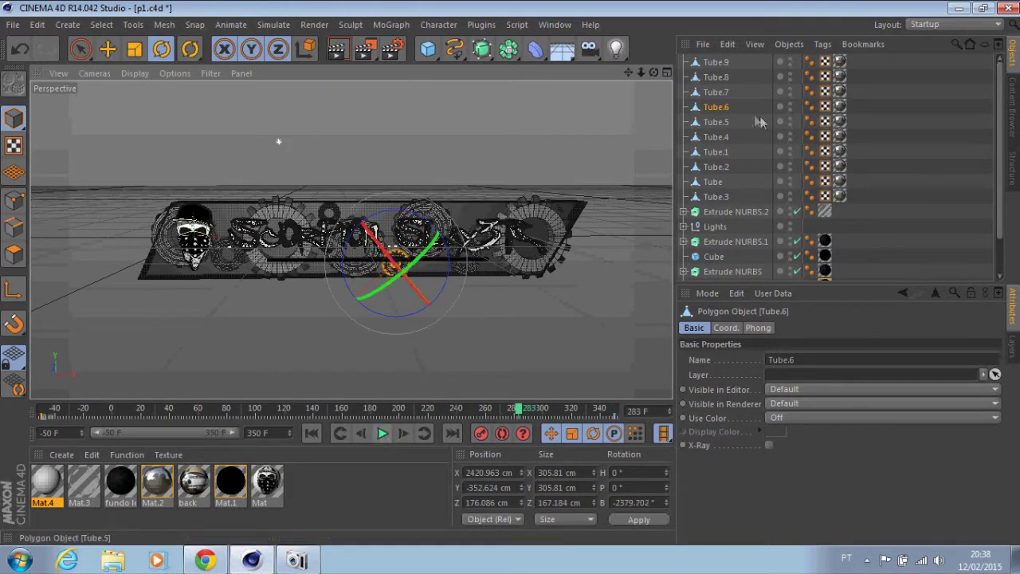
click(715, 92)
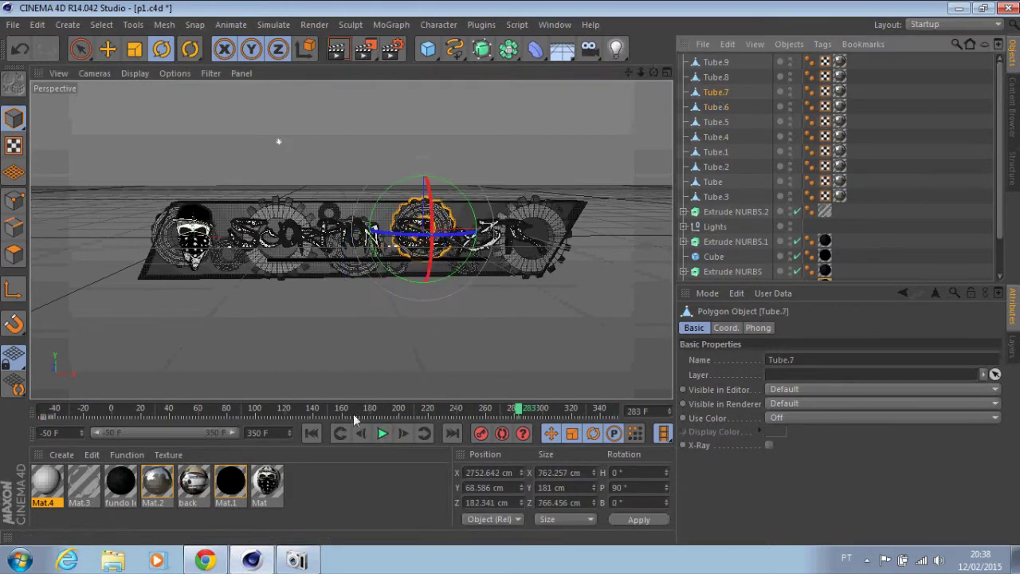
click(312, 433)
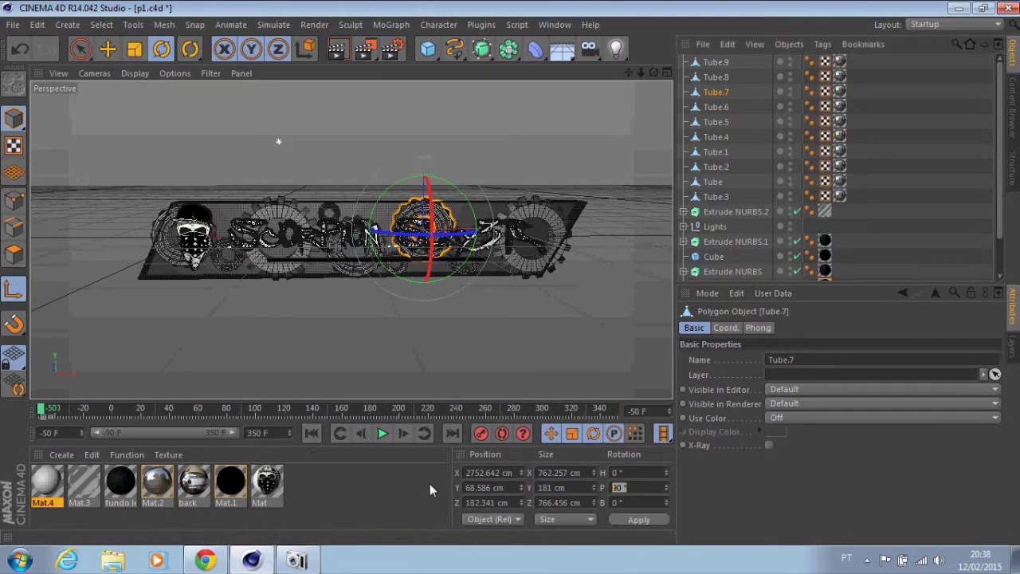
Step: Realign Tube.7's axes and spin it around its bank axis
key(ctrl+z)
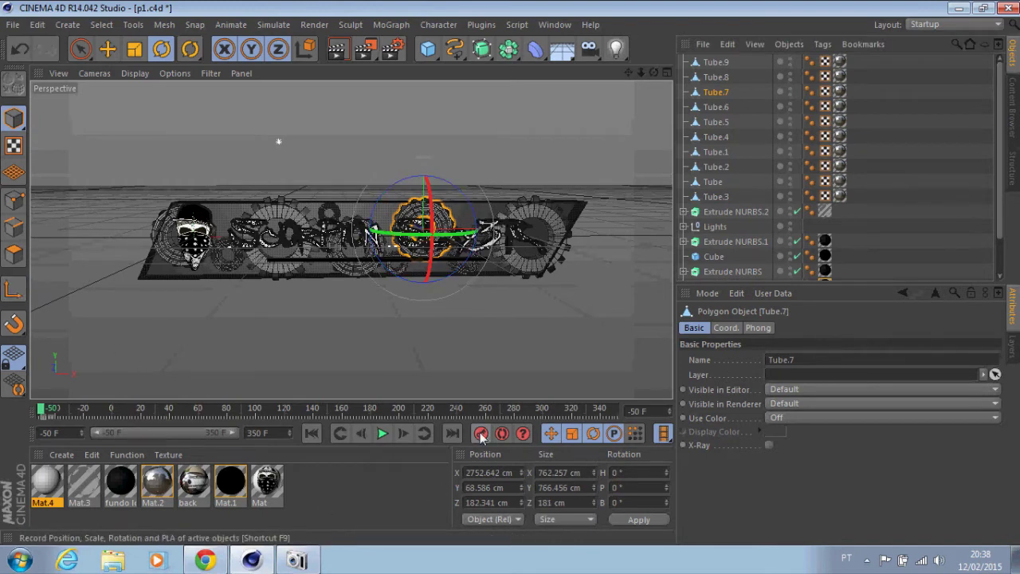
mouse_move(466, 239)
mouse_down()
mouse_move(461, 289)
mouse_move(480, 441)
mouse_up()
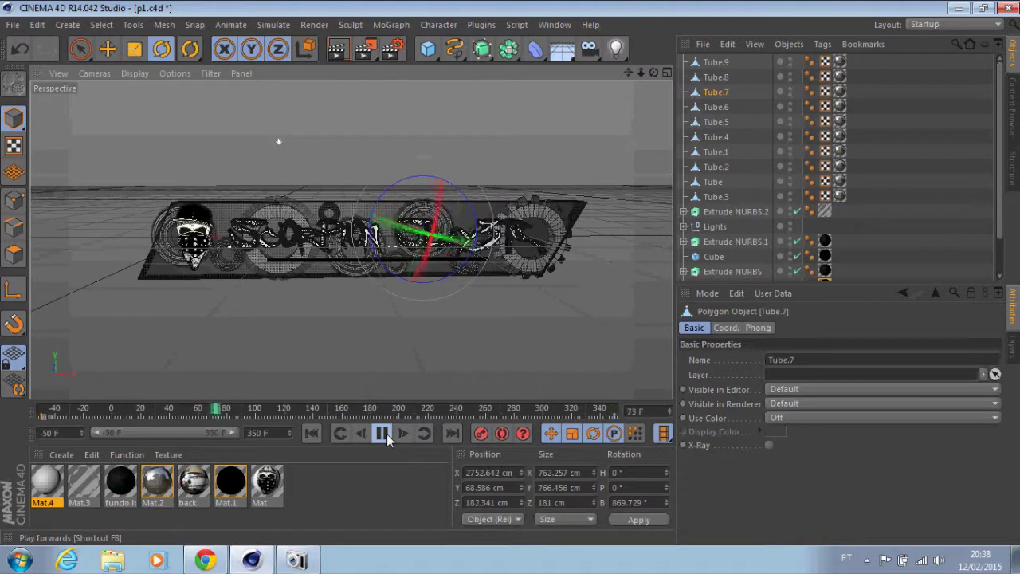
click(715, 77)
click(312, 433)
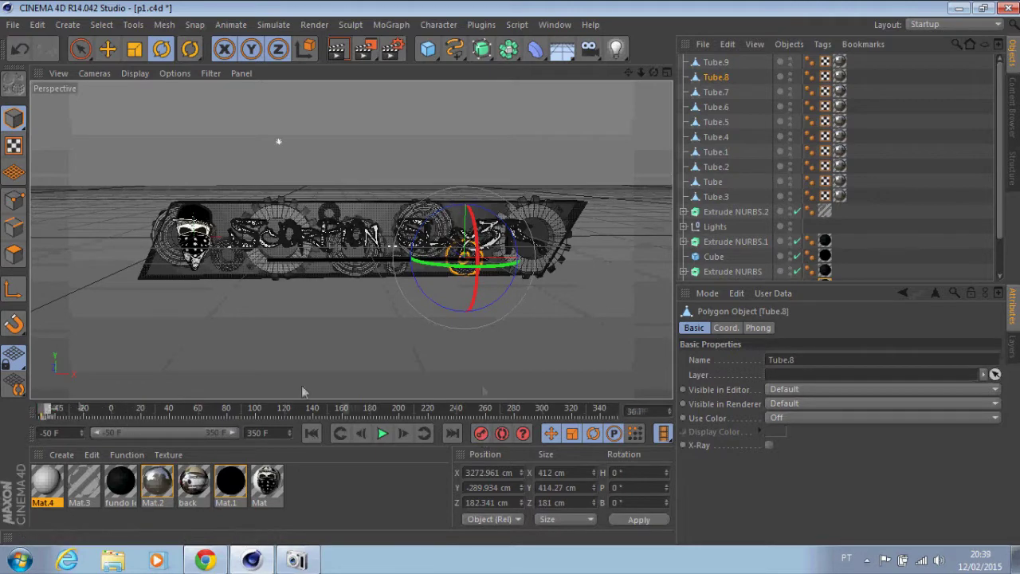
Step: Spin Tube.8 to about -1500° bank and play the animation to check it
drag(510, 310, 422, 310)
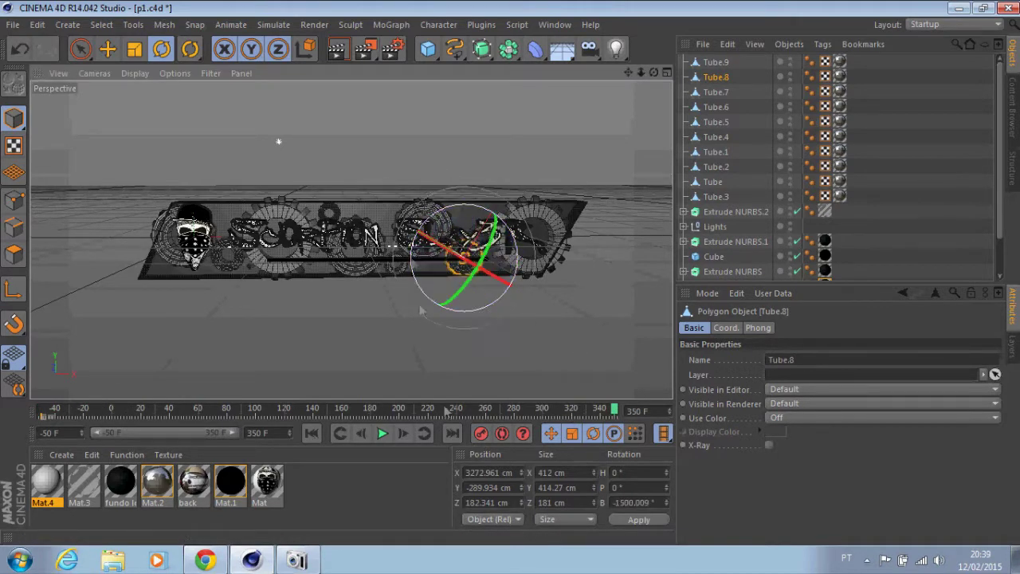
click(380, 434)
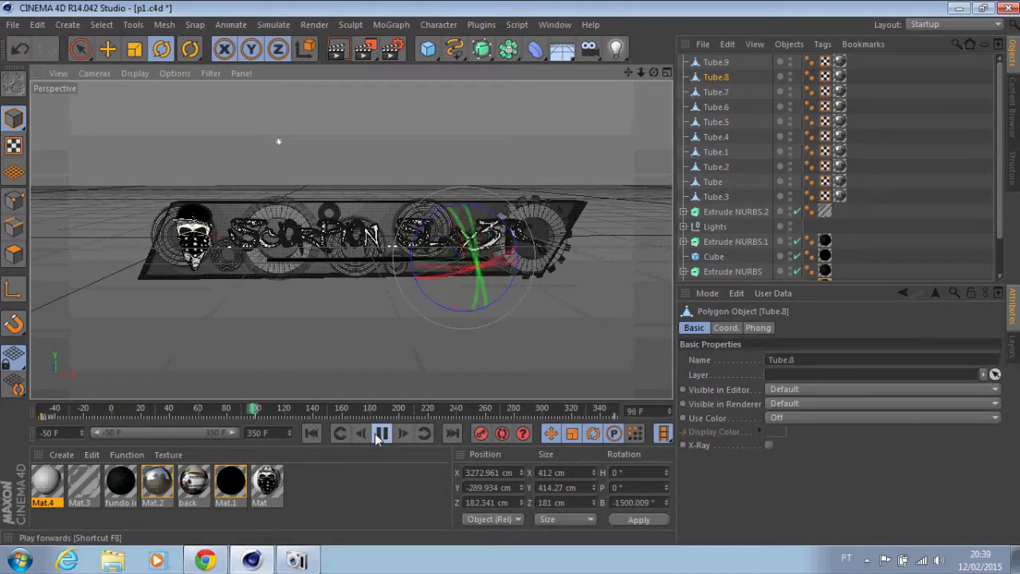
alt+drag(478, 302, 511, 271)
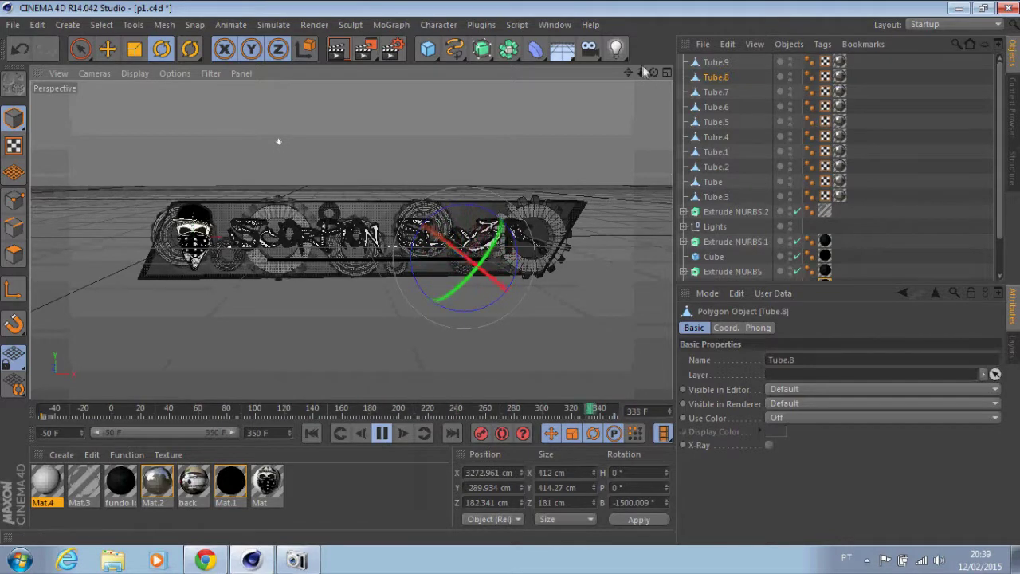
mouse_move(642, 72)
mouse_down()
mouse_move(685, 70)
mouse_move(614, 80)
mouse_up()
click(715, 62)
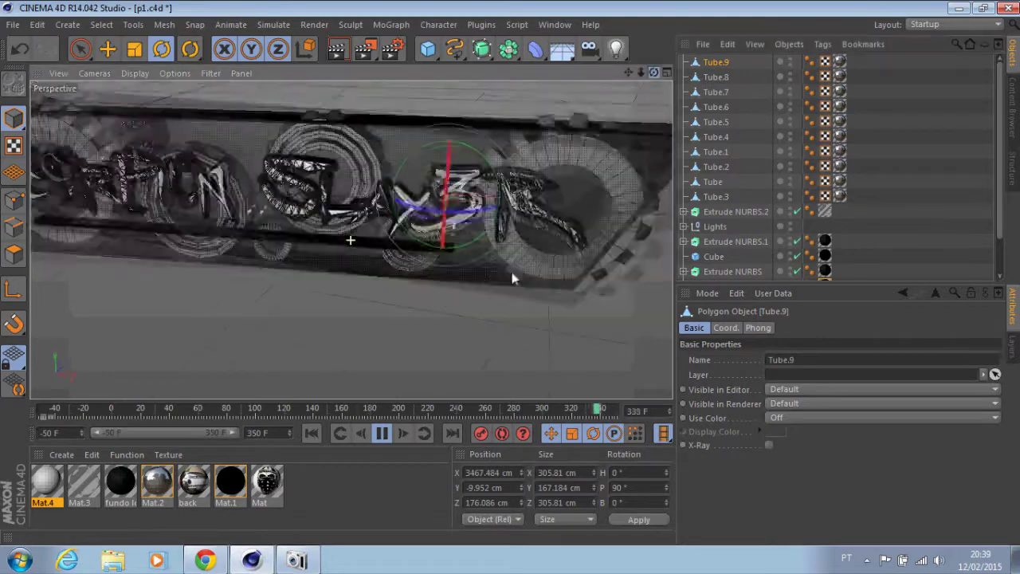
Step: Spin Tube.9 to about 2375° around its own axis and check it in playback
click(311, 432)
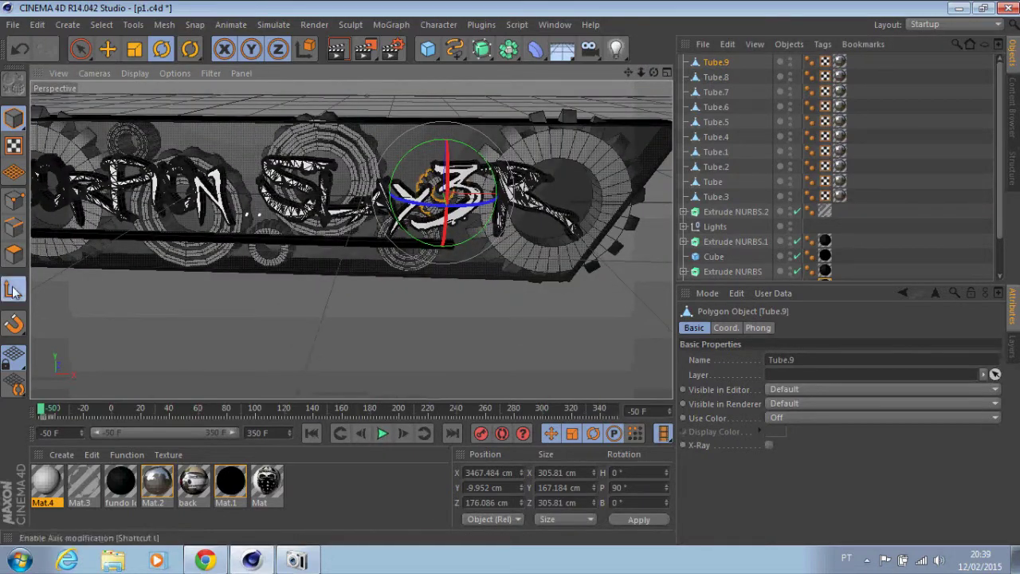
click(13, 292)
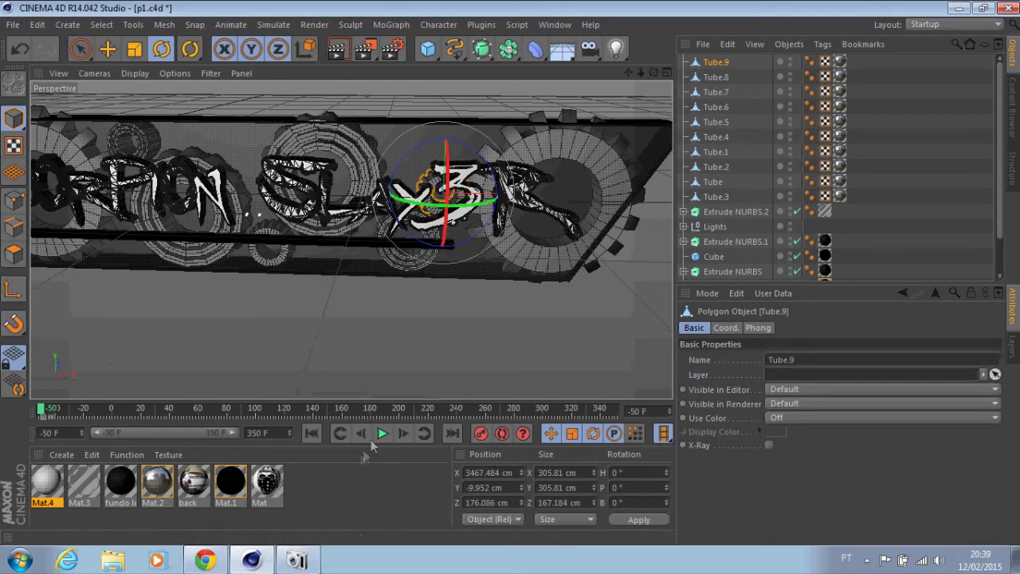
drag(494, 159, 570, 191)
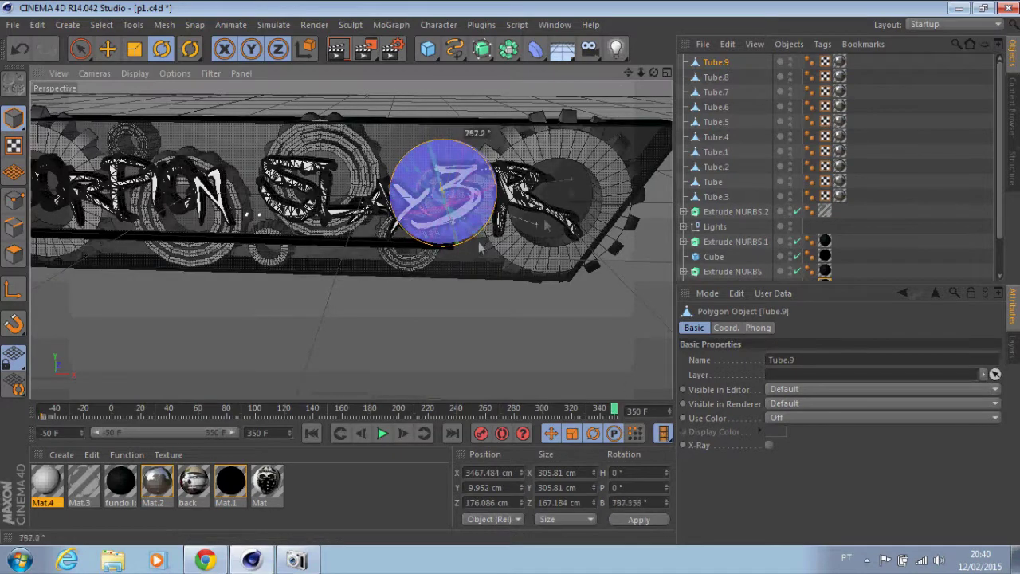
drag(476, 135, 518, 167)
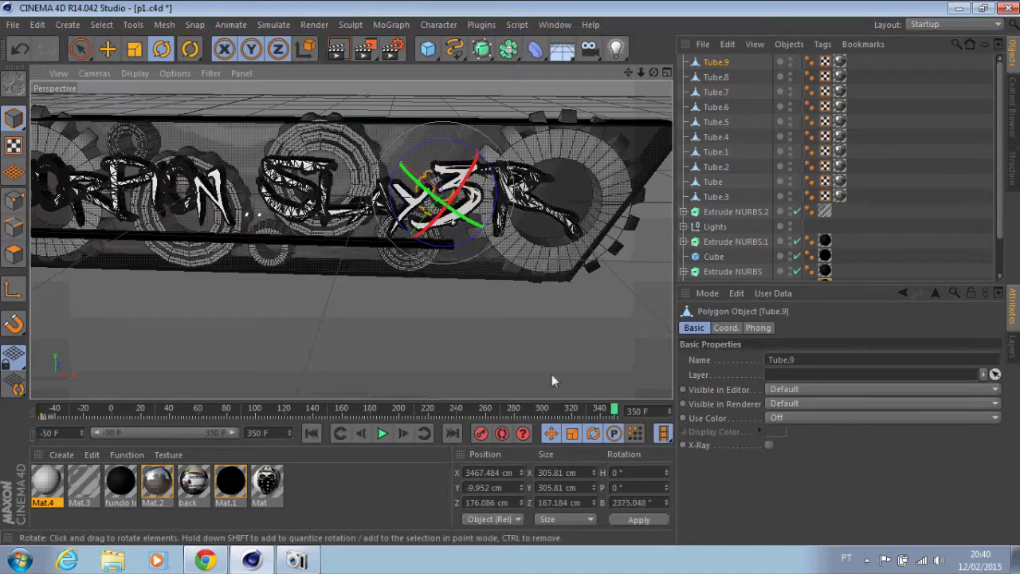
click(383, 434)
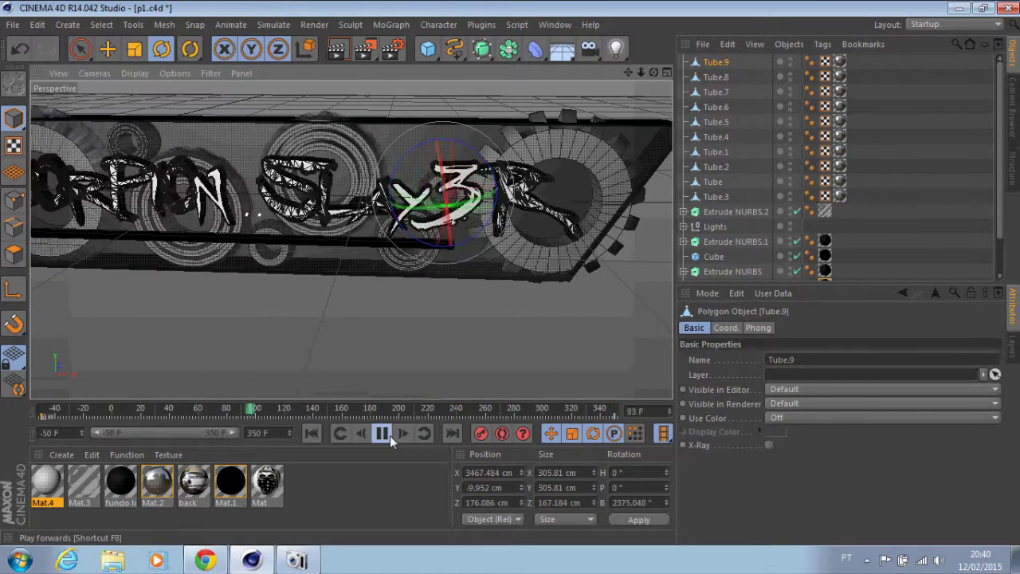
click(382, 434)
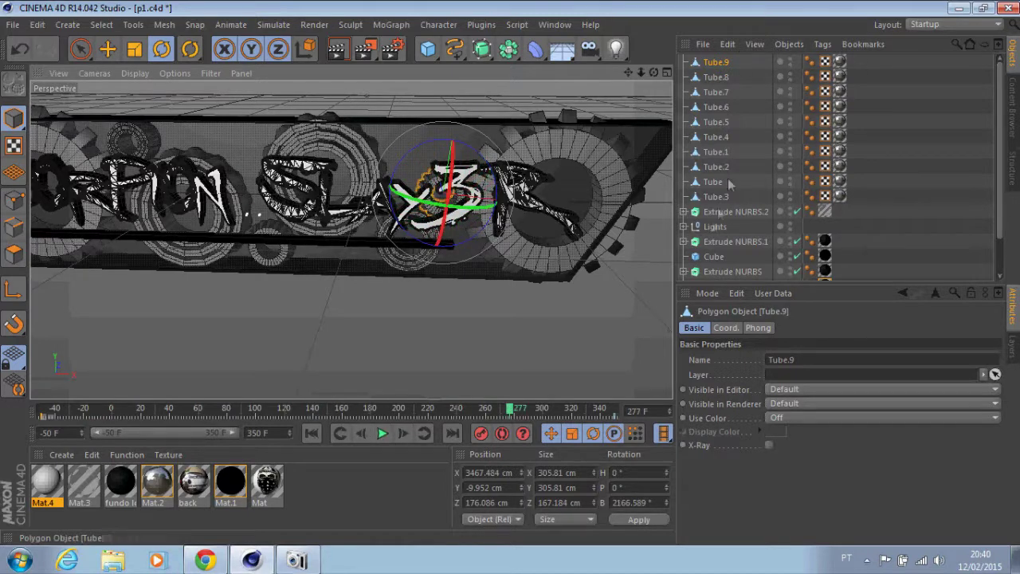
Step: Set Tube.5's pitch to 0°, spin it around bank, and check playback
click(710, 242)
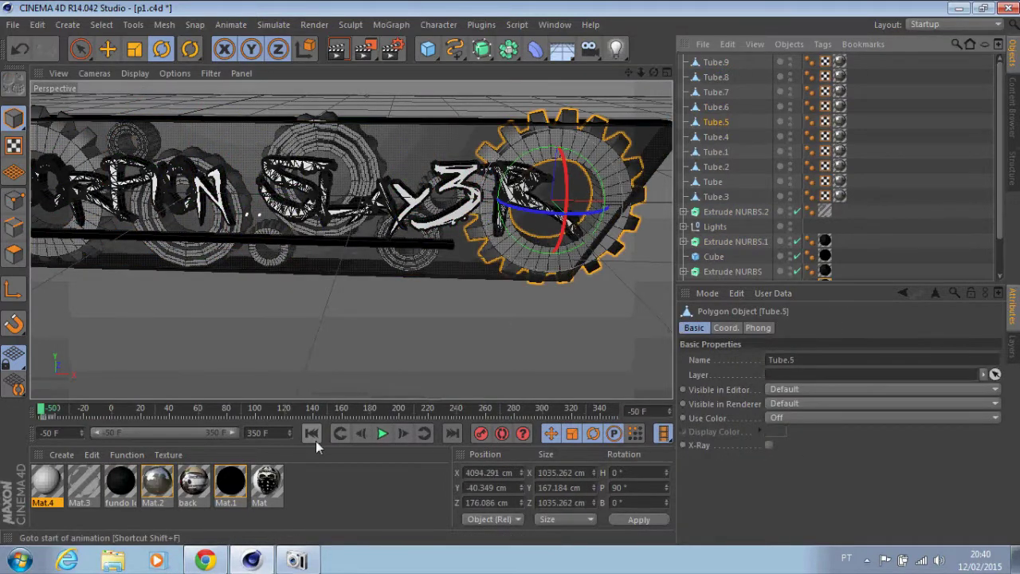
double_click(641, 490)
text(0)
key(Return)
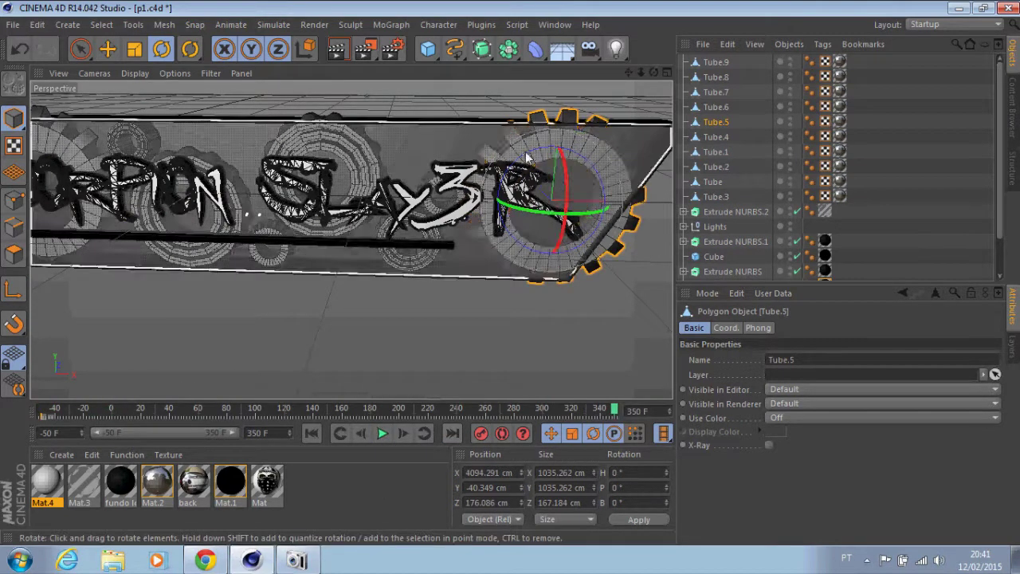
drag(526, 157, 617, 227)
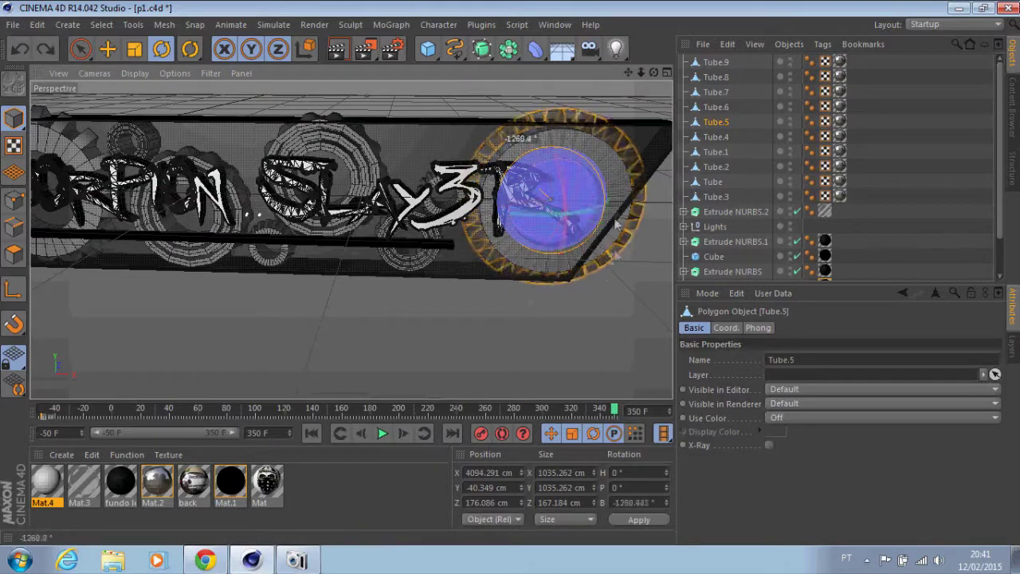
click(383, 433)
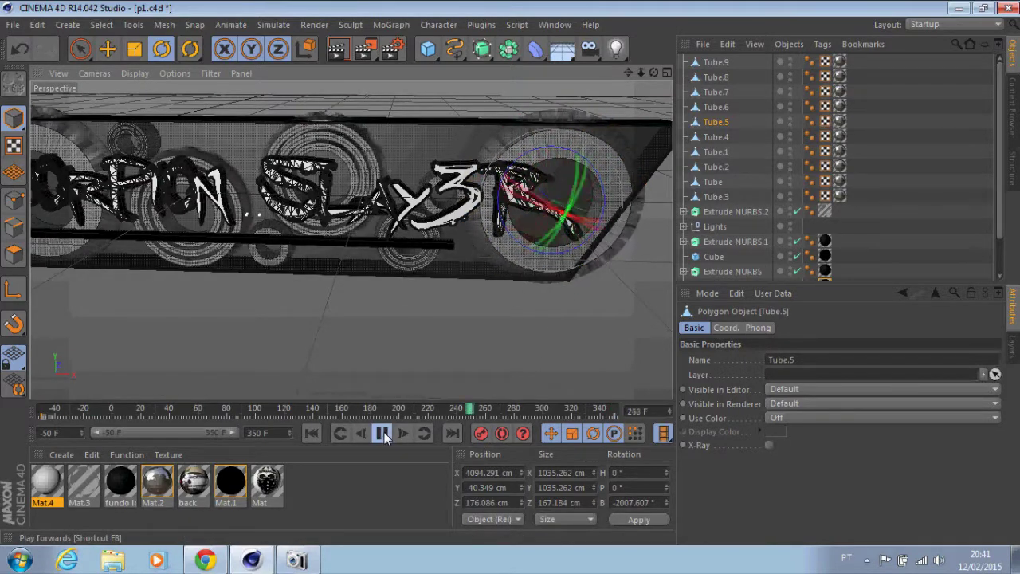
click(383, 432)
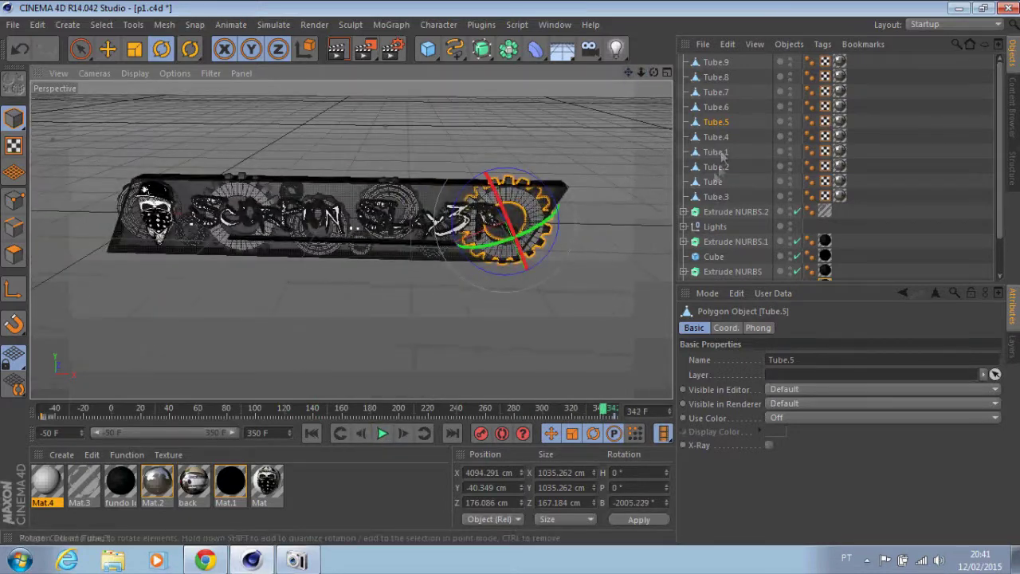
Step: Group all the tube gears under a null named 'engrenagens' and render a preview
shift+click(715, 196)
right_click(717, 158)
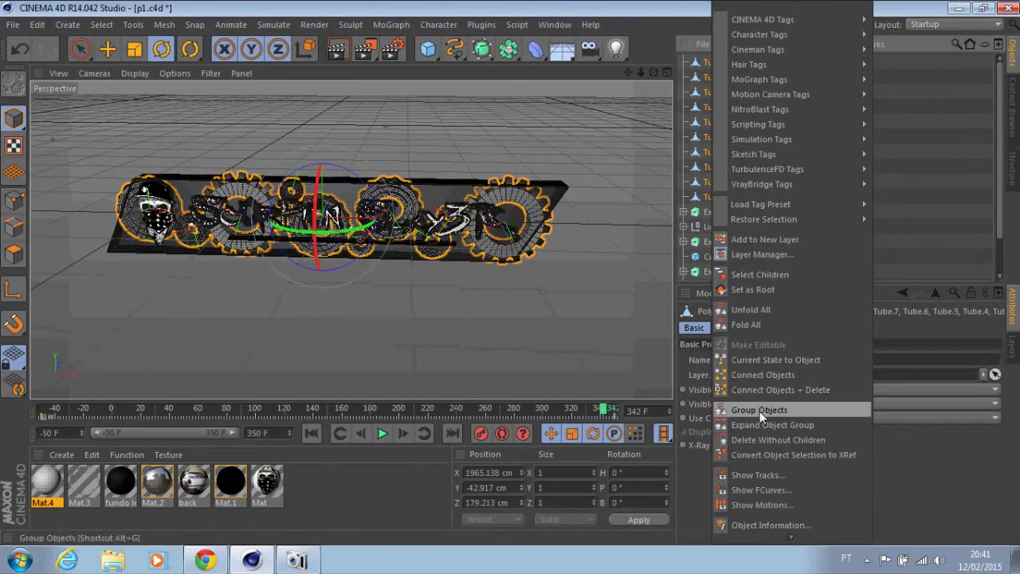
click(760, 409)
double_click(715, 62)
text(engrenagens)
key(Return)
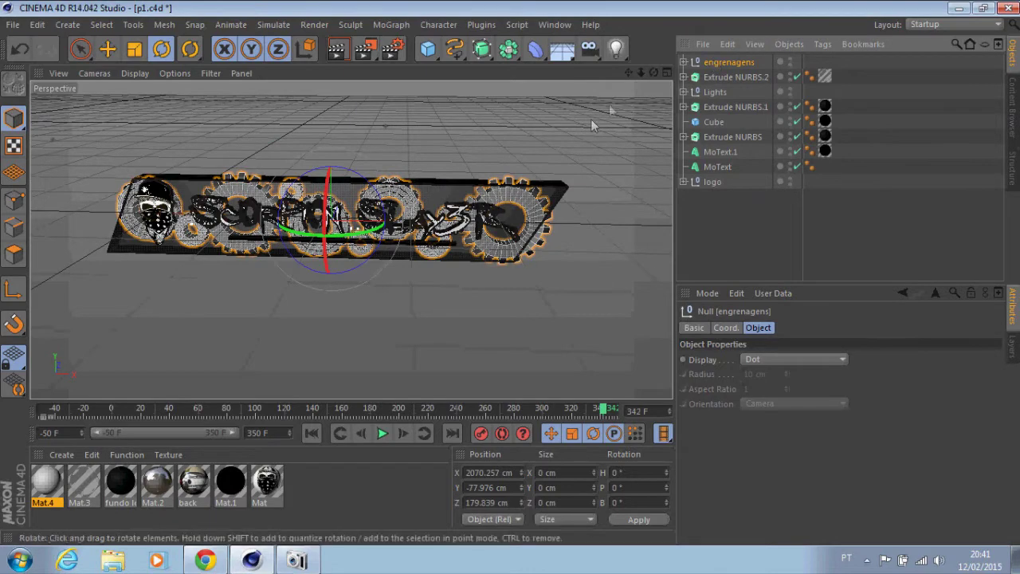
click(337, 51)
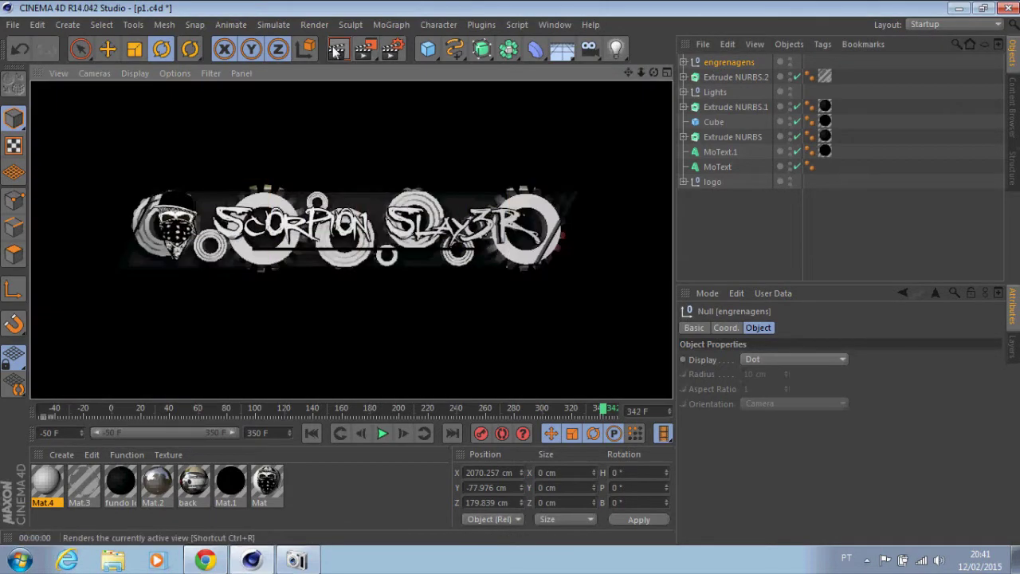
click(666, 73)
click(666, 237)
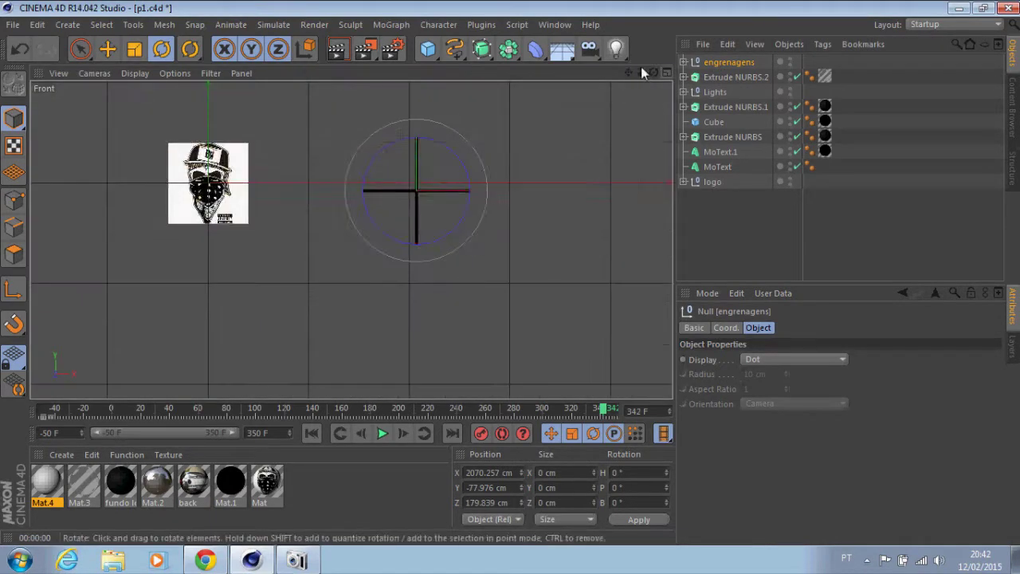
Step: Zoom out the Front view, draw a trial linear spline, then delete it
drag(640, 73, 511, 279)
scroll(511, 275, down, 2)
scroll(510, 273, down, 2)
drag(455, 49, 498, 112)
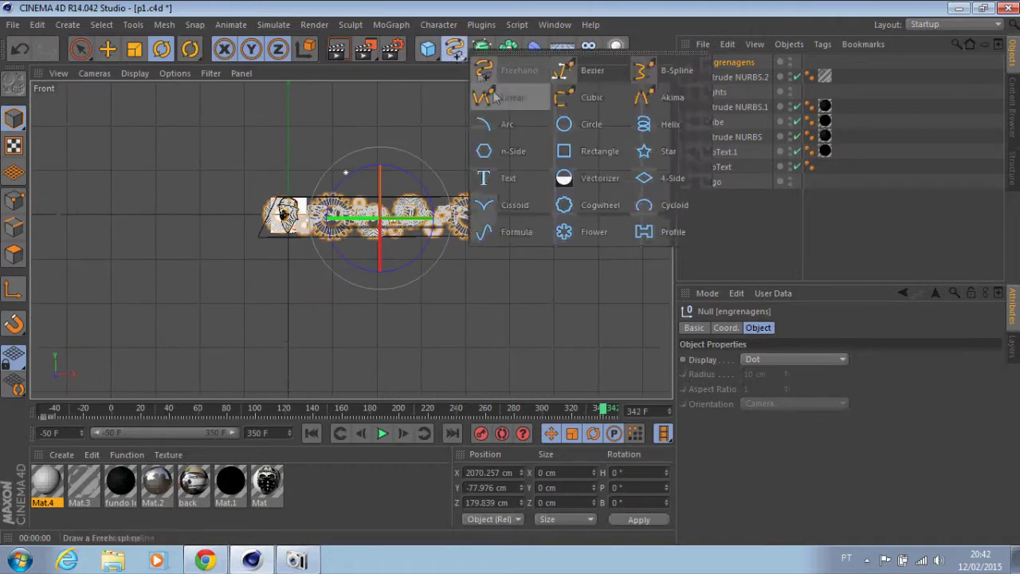
click(375, 173)
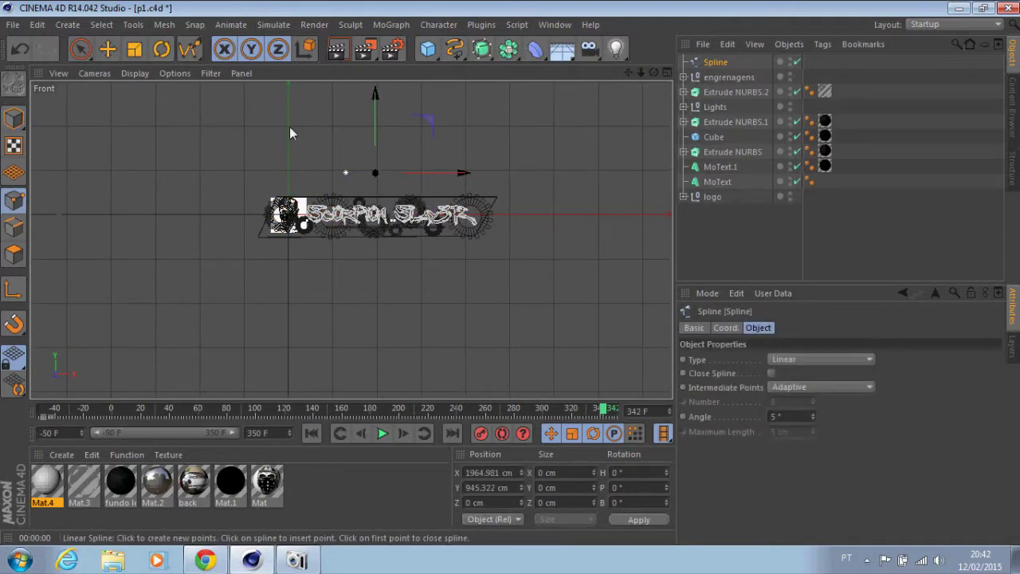
click(244, 125)
click(195, 207)
click(102, 207)
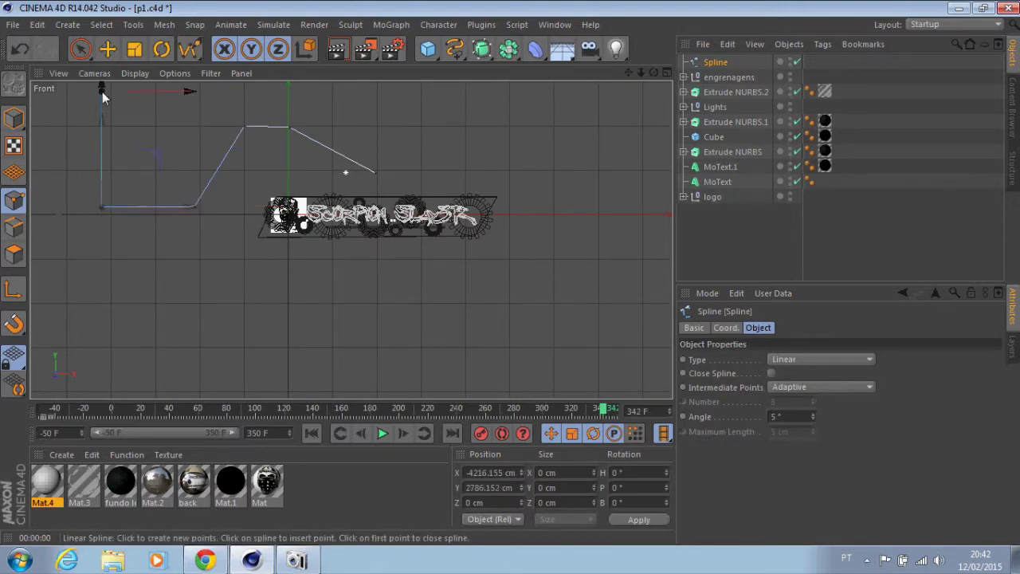
key(Delete)
Step: Draw a new linear spline outlining the notched frame above the banner
mouse_move(628, 72)
mouse_down()
mouse_move(513, 279)
mouse_move(644, 76)
mouse_up()
click(344, 275)
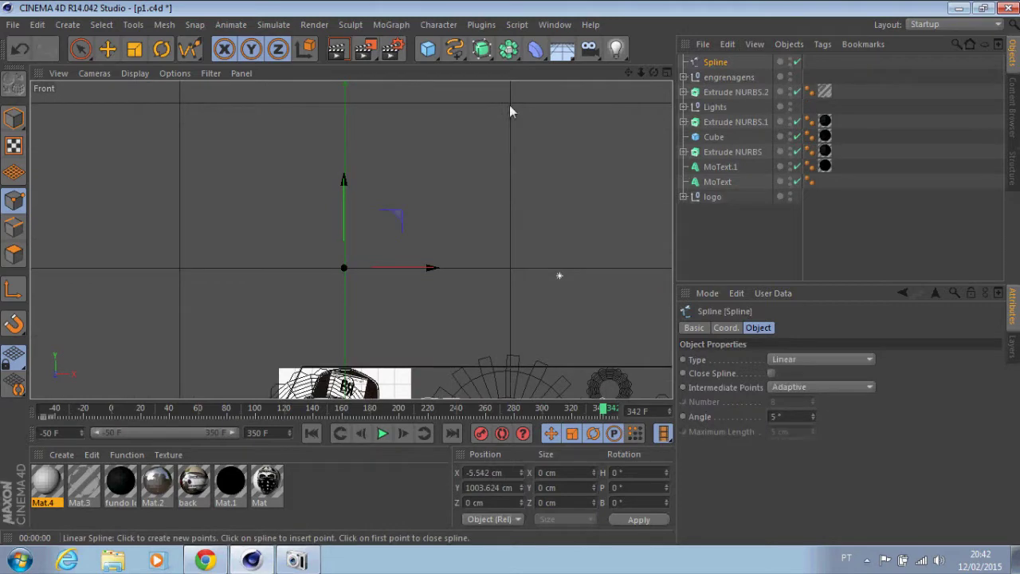
scroll(511, 272, down, 5)
click(562, 217)
click(564, 104)
click(270, 98)
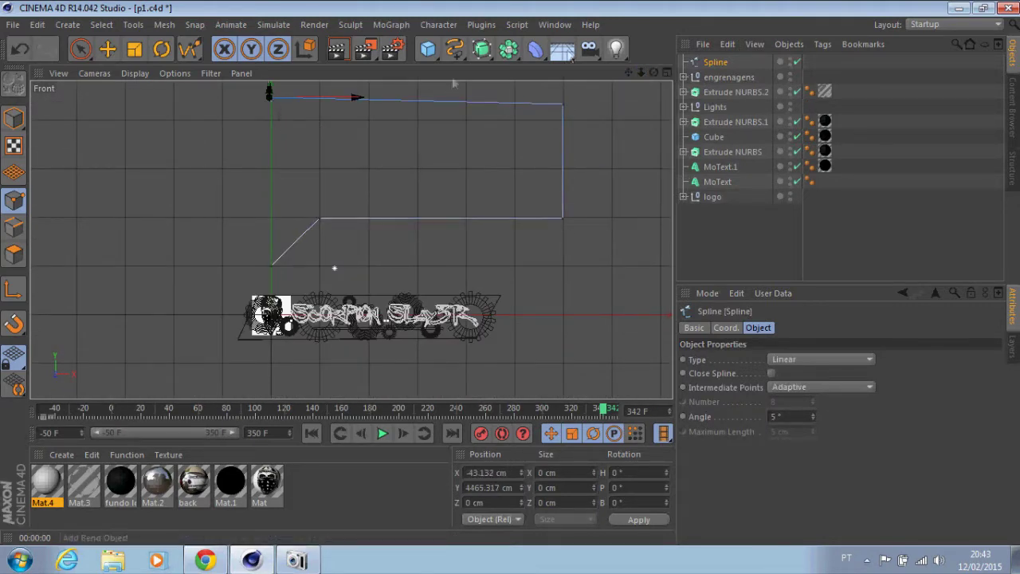
scroll(312, 277, up, 4)
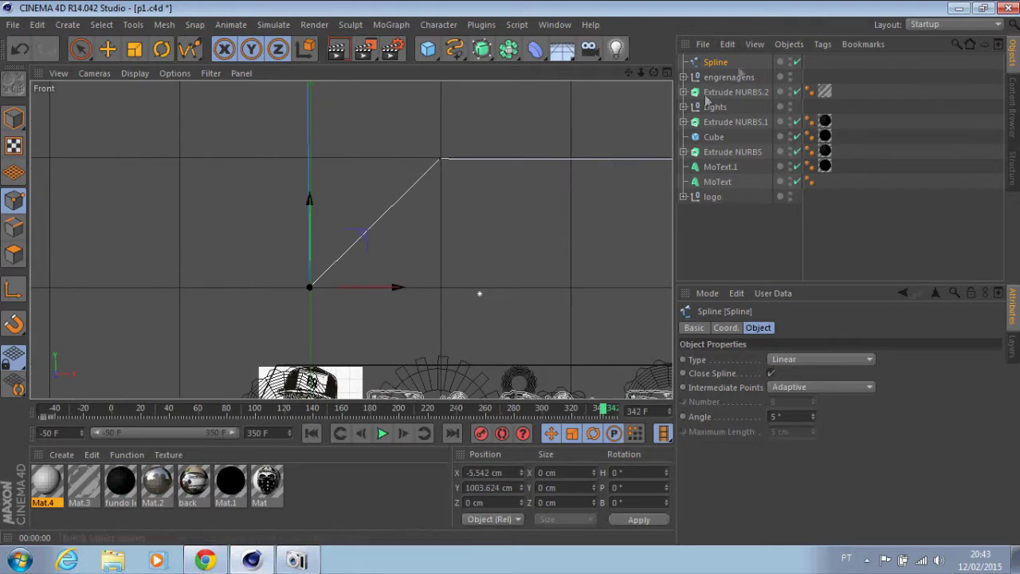
Step: Extrude the spline 20 cm with an Extrude NURBS mirrored by a Symmetry object
alt+drag(481, 48, 642, 68)
alt+drag(509, 48, 666, 124)
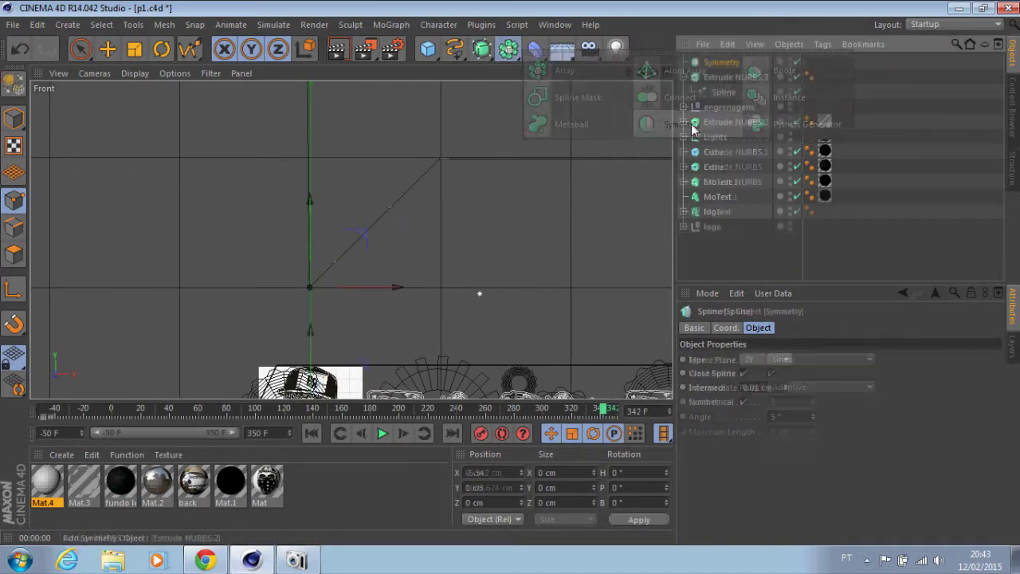
click(737, 76)
key(F5)
key(F1)
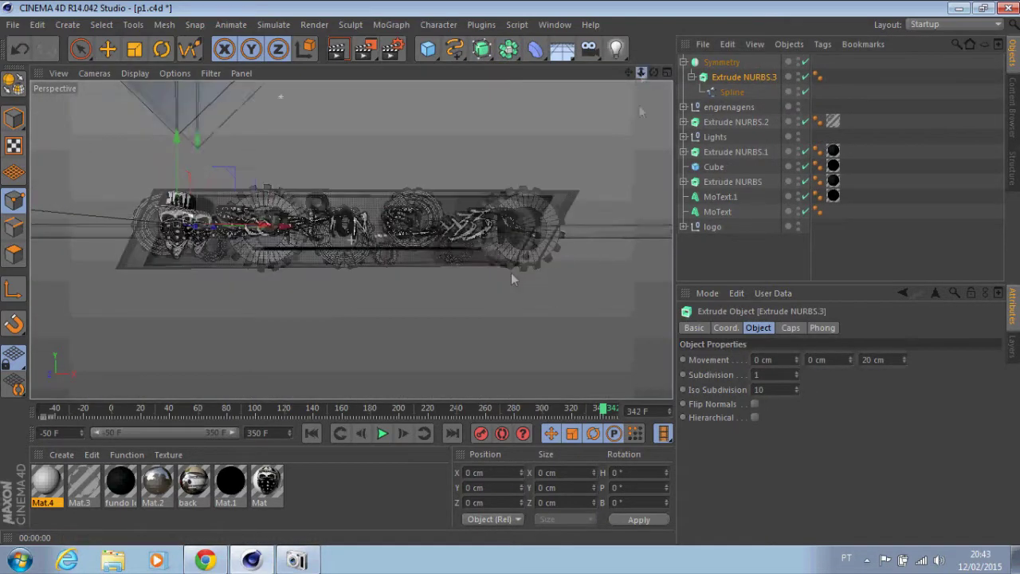
click(721, 62)
drag(653, 73, 380, 39)
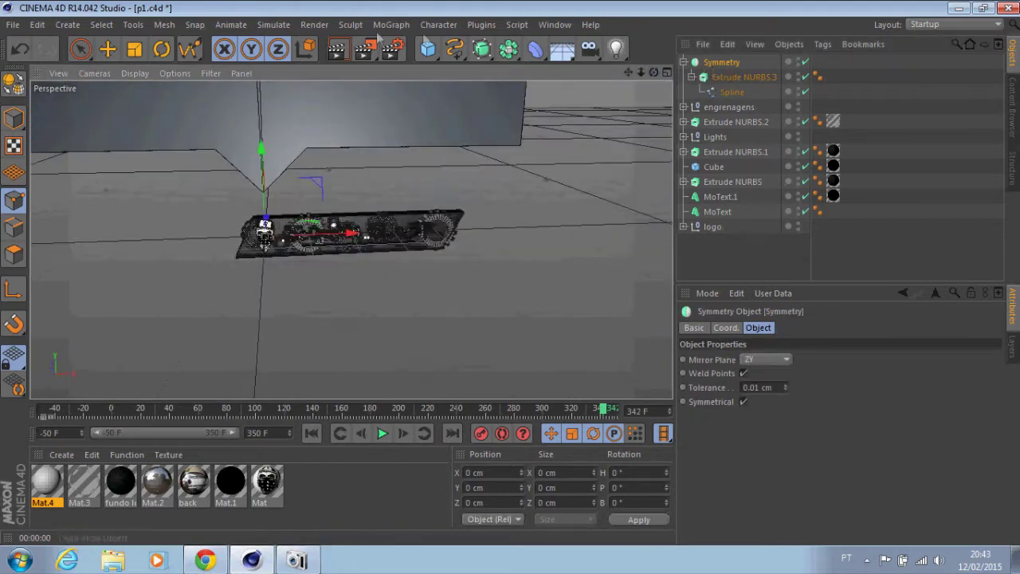
Step: Make the mirrored frame editable, connect it into one 'Extrude NURBS' object, and delete Symmetry
click(336, 48)
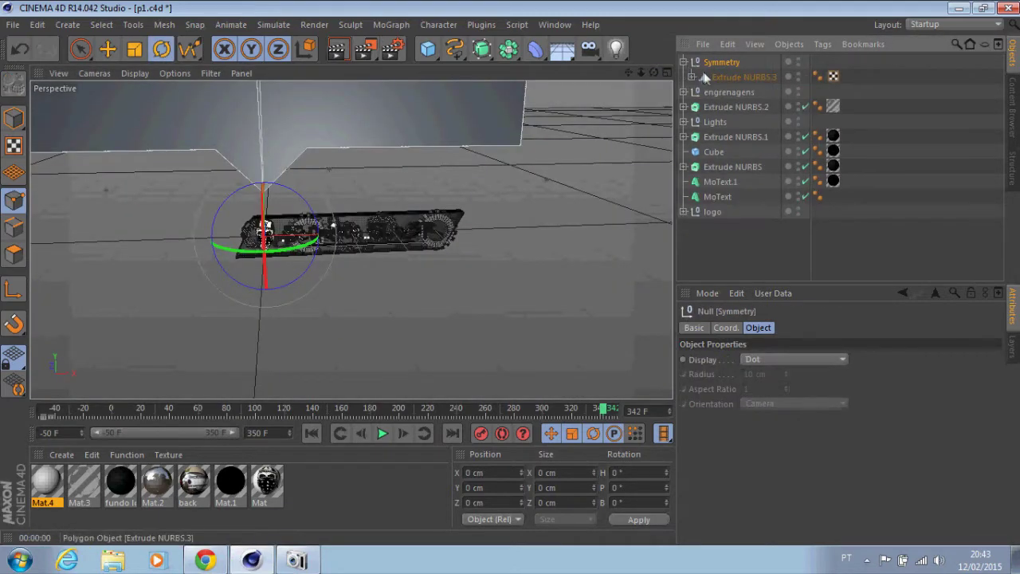
click(737, 77)
key(c)
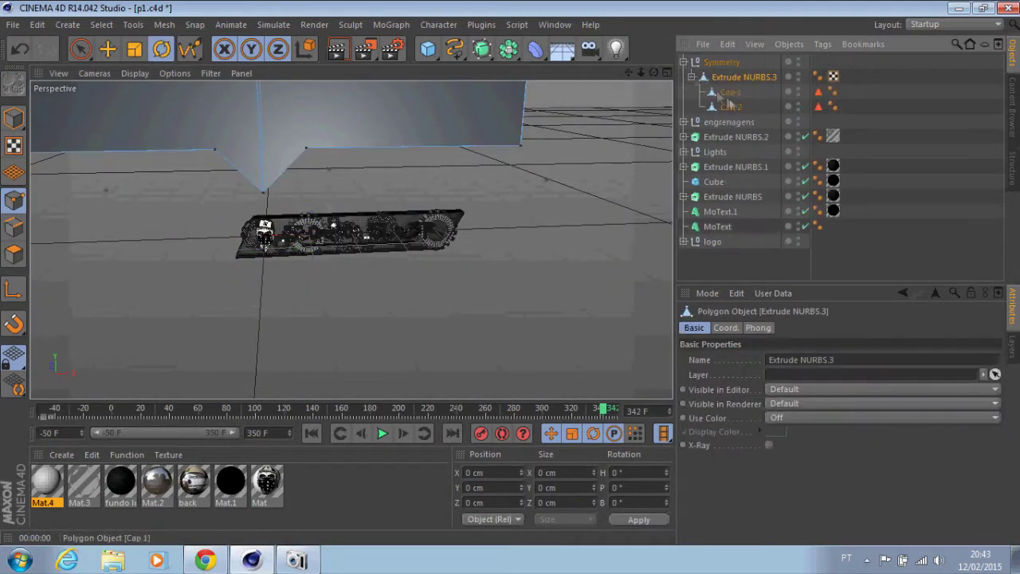
right_click(739, 73)
click(797, 387)
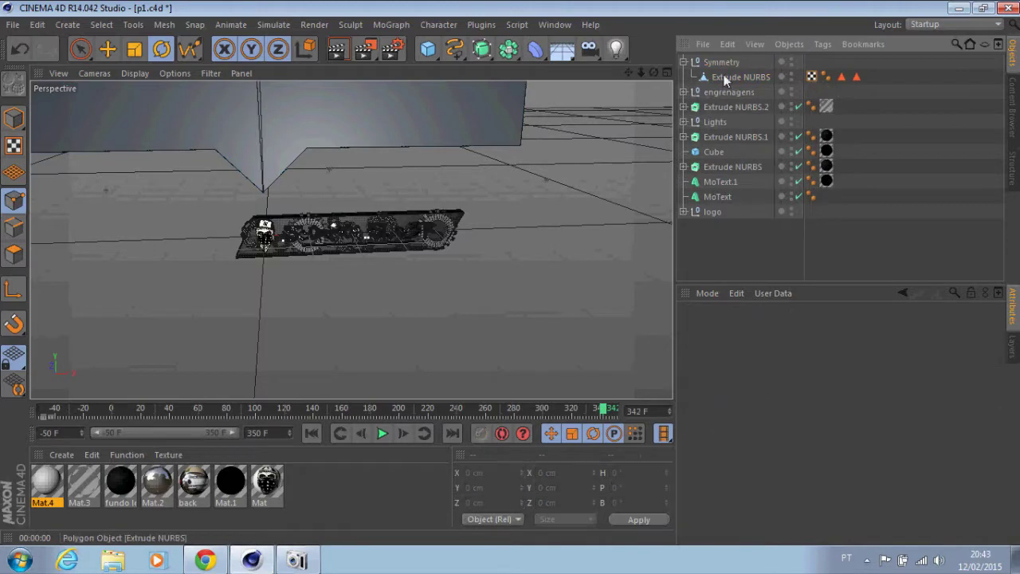
click(715, 77)
key(Delete)
click(715, 62)
alt+drag(509, 274, 178, 101)
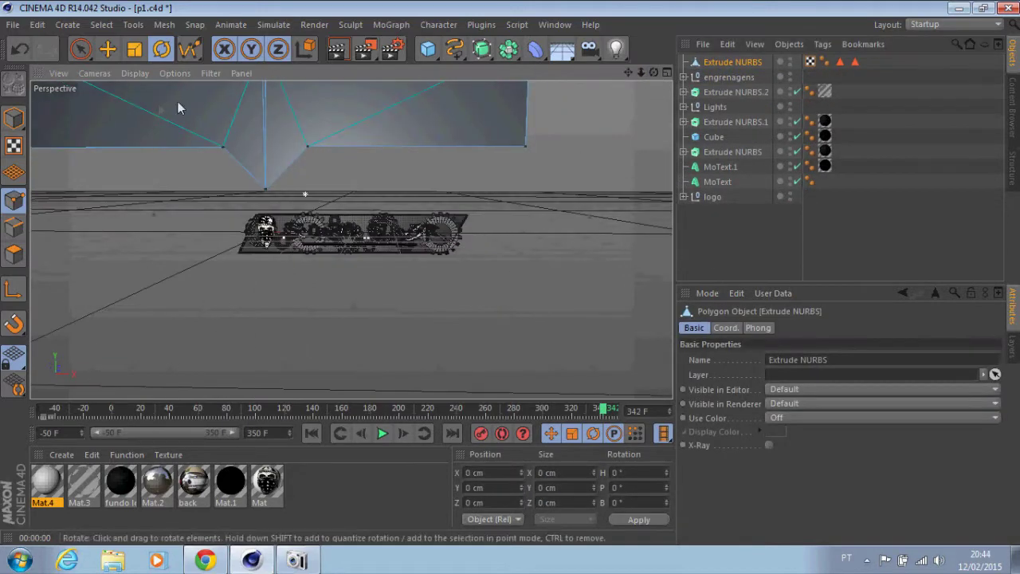
Step: Slide the light frame along X over the banner and render a preview
key(e)
mouse_move(374, 231)
mouse_down()
mouse_move(442, 237)
mouse_move(511, 273)
mouse_up()
scroll(513, 278, up, 2)
scroll(512, 278, up, 2)
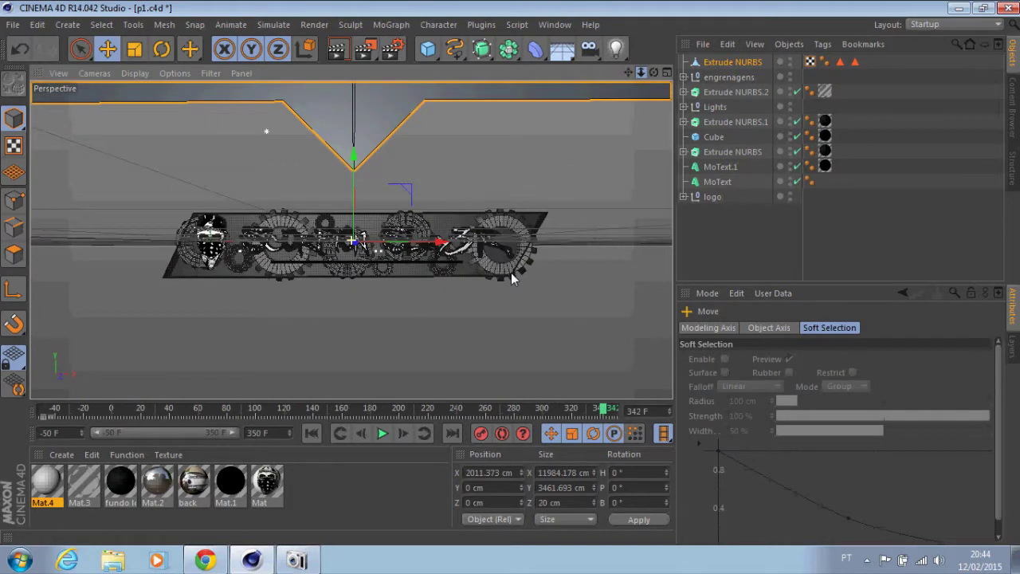
click(341, 50)
Step: Stretch the frame wider along X and nudge it slightly along Z in Top view
key(c)
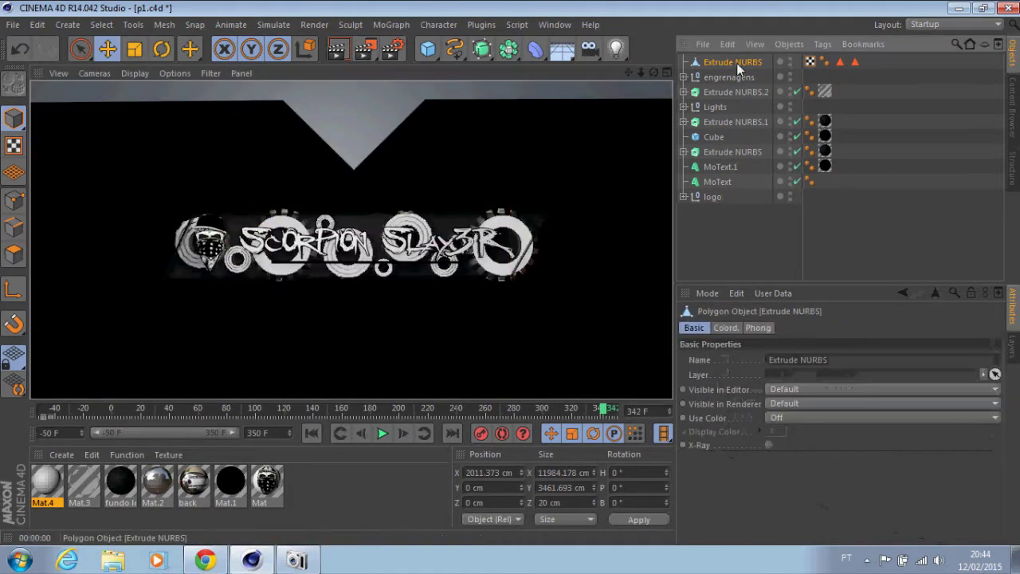
key(t)
drag(441, 241, 470, 245)
click(666, 72)
click(666, 73)
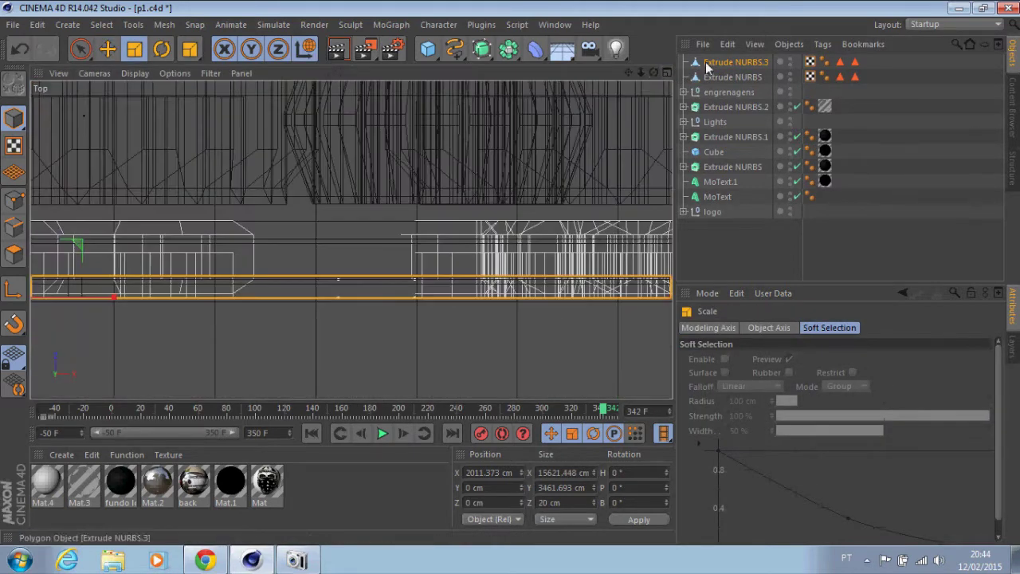
scroll(510, 285, down, 2)
key(e)
drag(266, 165, 266, 171)
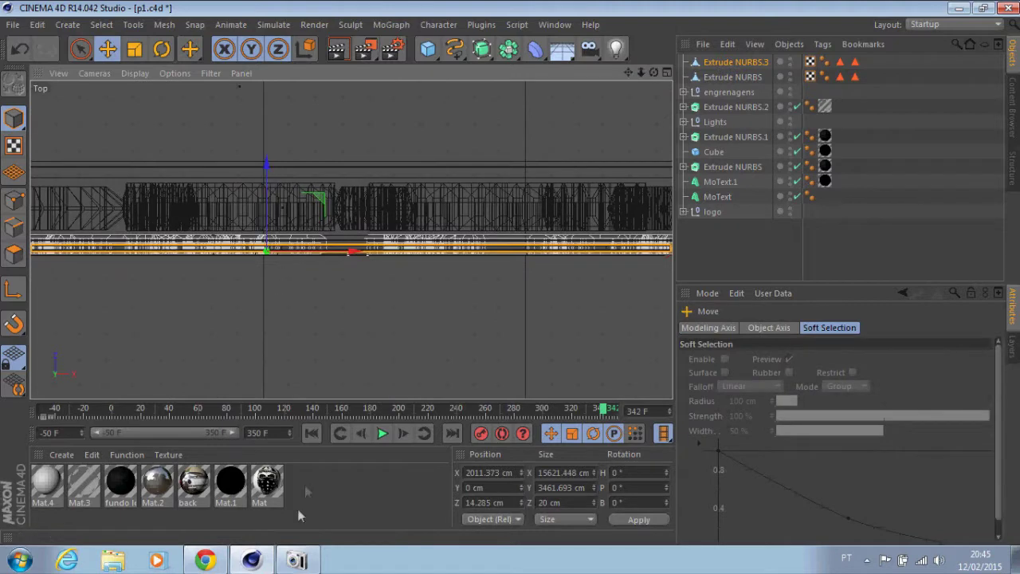
Step: Create Mat.5 with Luminance and Reflection enabled and apply it to Extrude NURBS.3
double_click(298, 514)
double_click(48, 481)
click(299, 308)
click(260, 335)
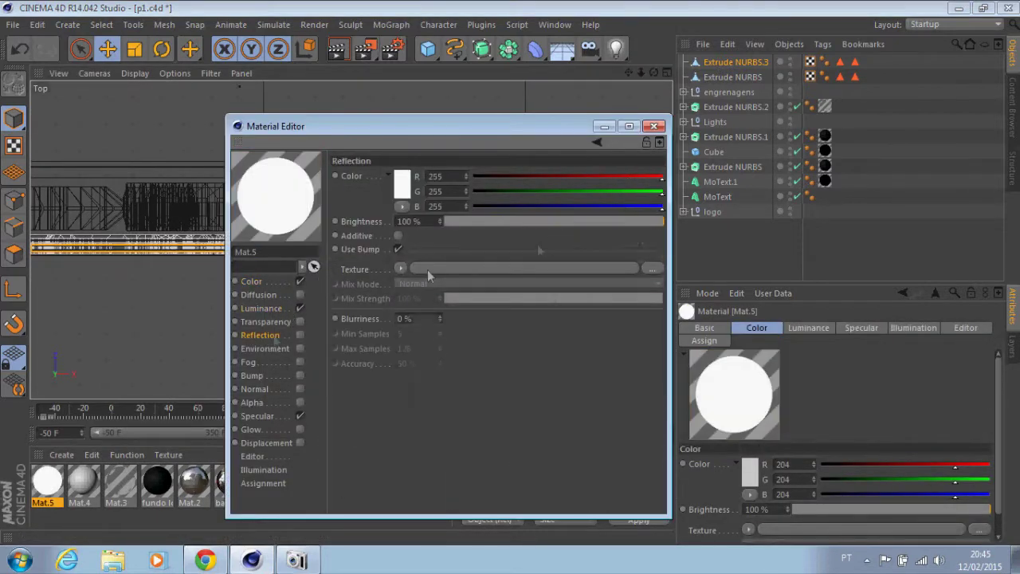
click(300, 334)
click(653, 125)
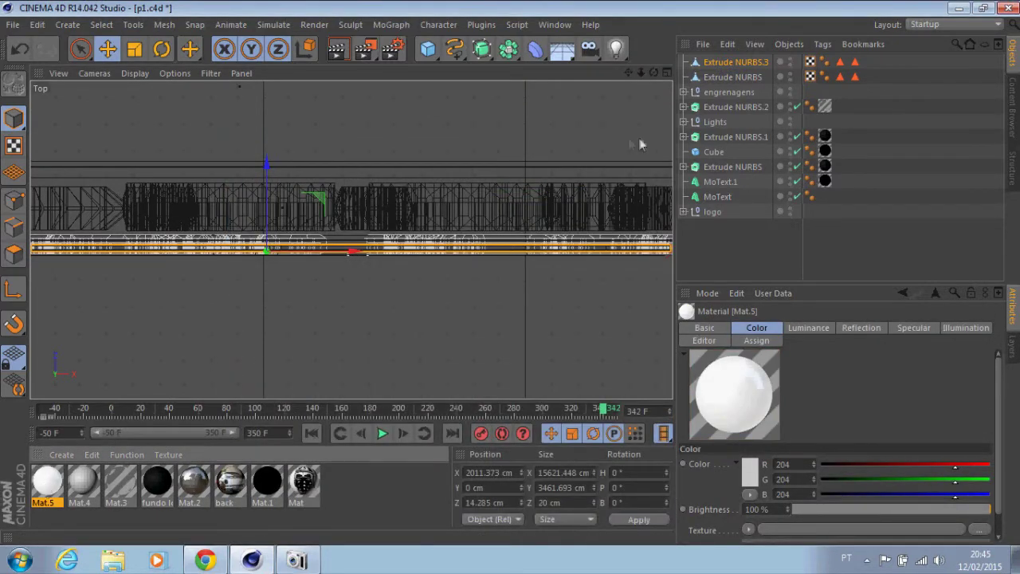
drag(46, 482, 461, 207)
key(F5)
key(F1)
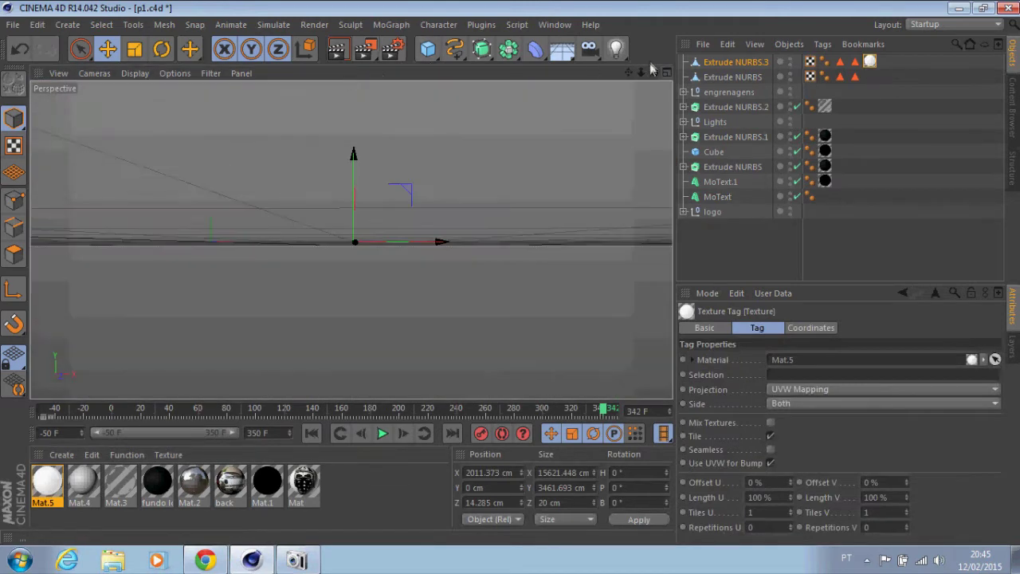
click(338, 51)
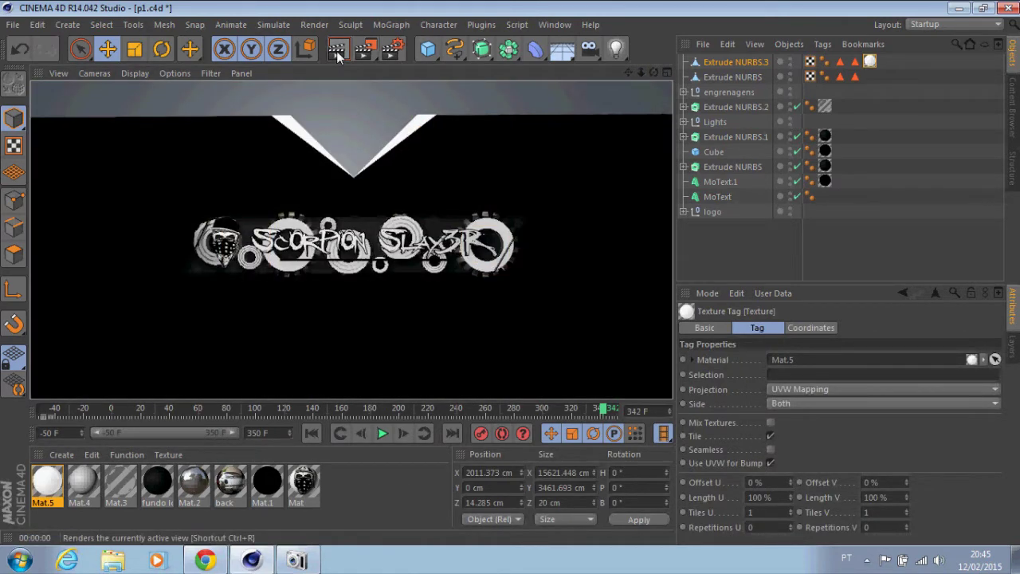
Step: Copy-paste the light frame as Extrude NURBS.4 and stretch it wider along X
click(721, 77)
key(ctrl+c)
key(ctrl+v)
key(t)
mouse_move(445, 241)
mouse_down()
mouse_move(488, 255)
mouse_move(589, 255)
mouse_up()
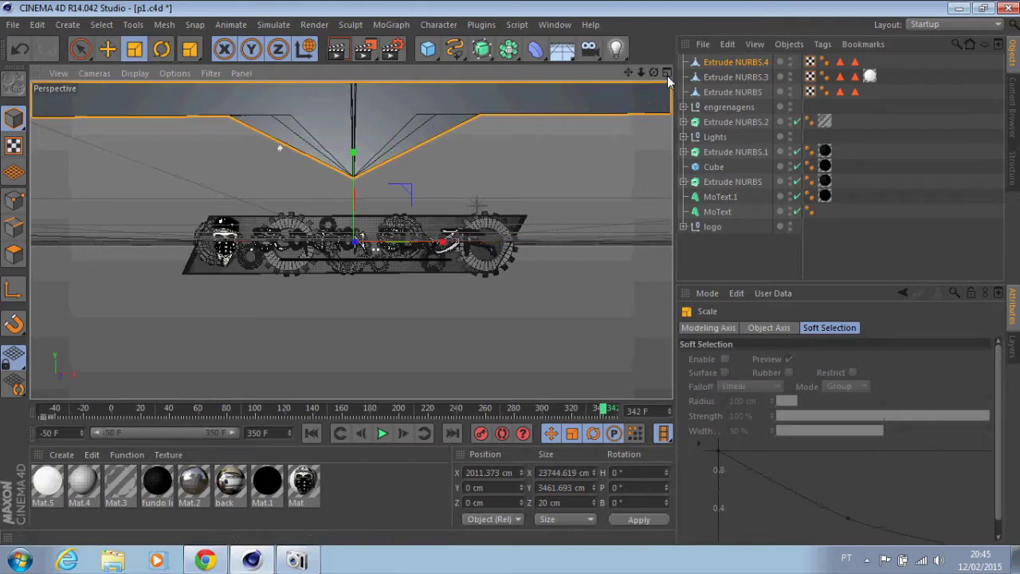
Step: Move the copy back to Z 40 cm, render a preview, and add a Cylinder
click(667, 73)
click(668, 73)
key(e)
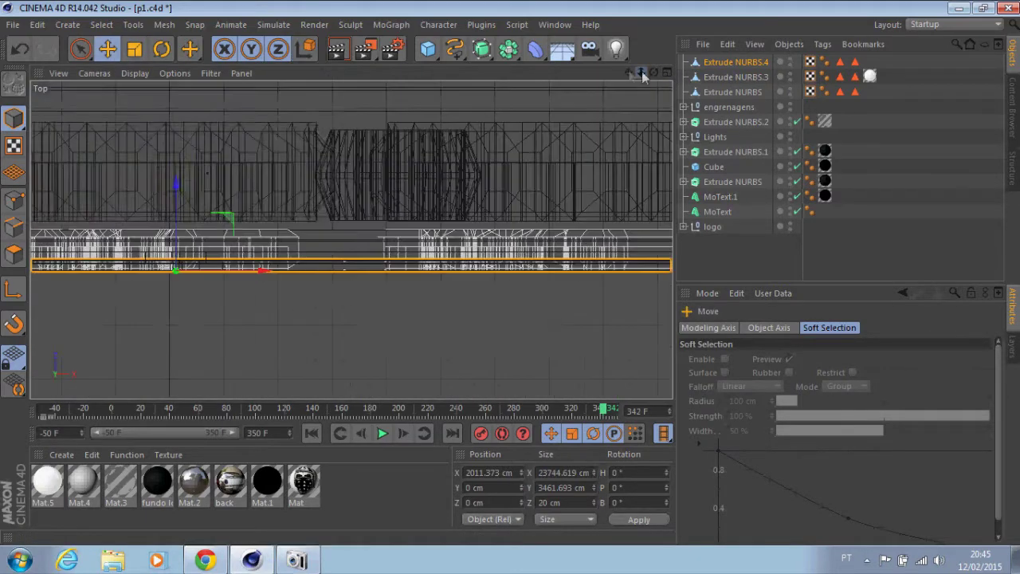
drag(176, 170, 175, 185)
click(667, 72)
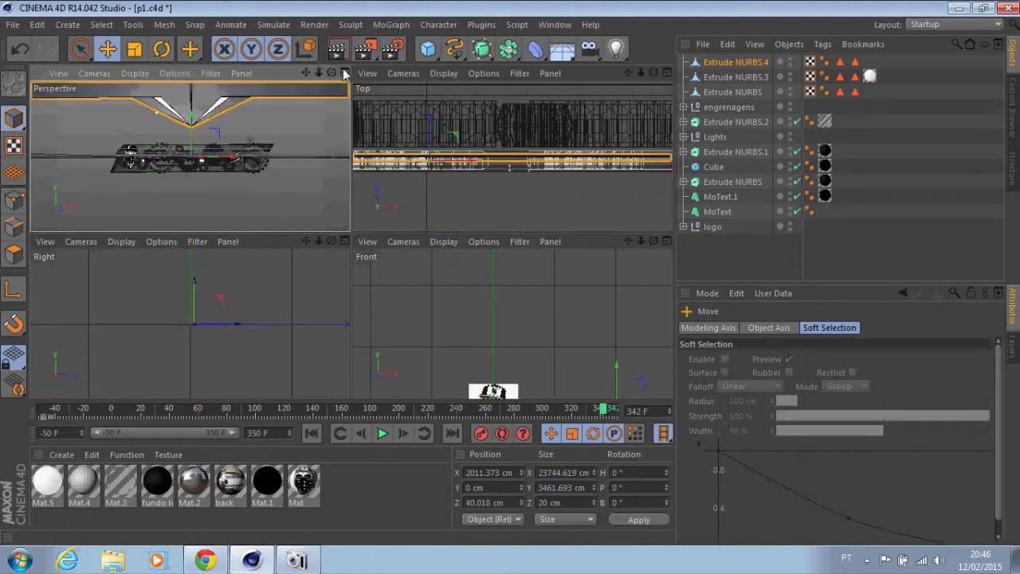
click(344, 72)
click(341, 47)
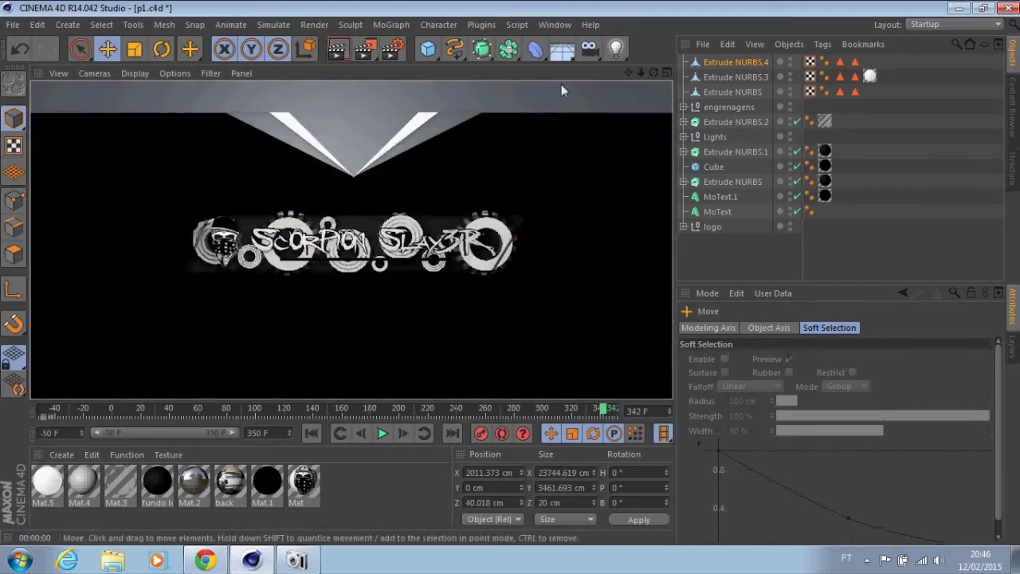
alt+drag(511, 273, 511, 272)
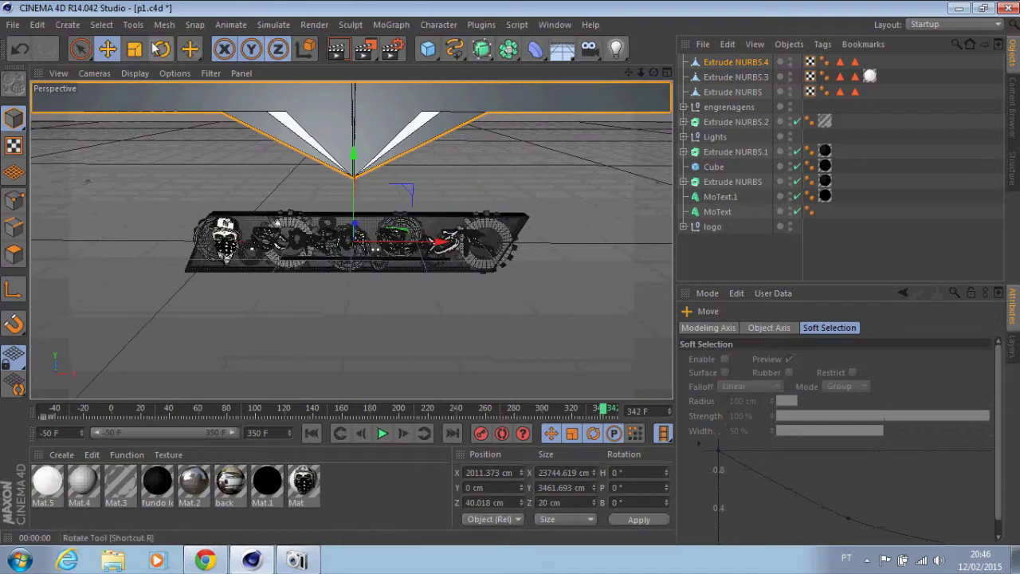
click(428, 49)
click(557, 99)
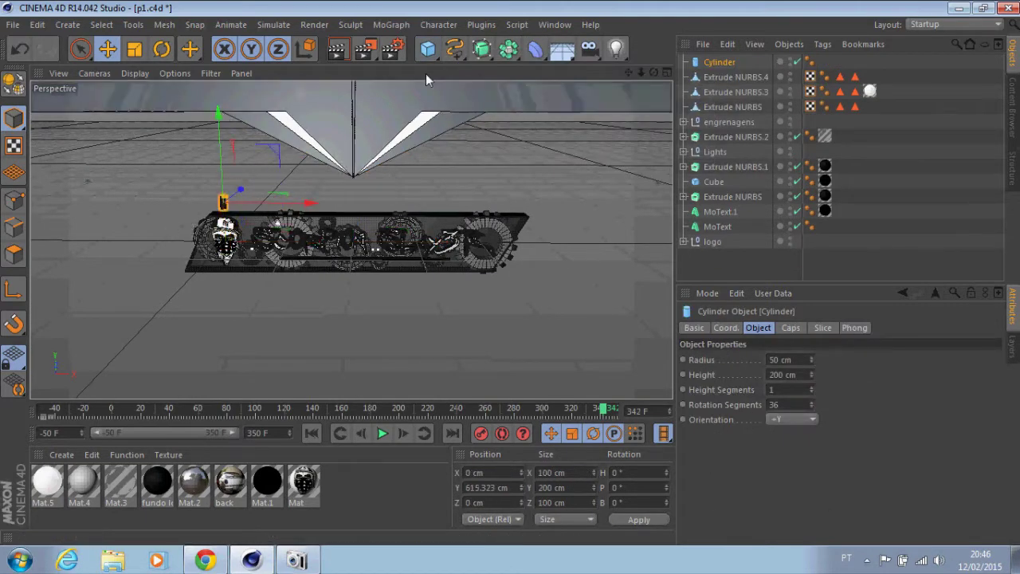
Step: Replace the stray cylinder with a Cube stretched into a wide, tall backdrop wall, repositioned in Z
key(ctrl+z)
click(435, 54)
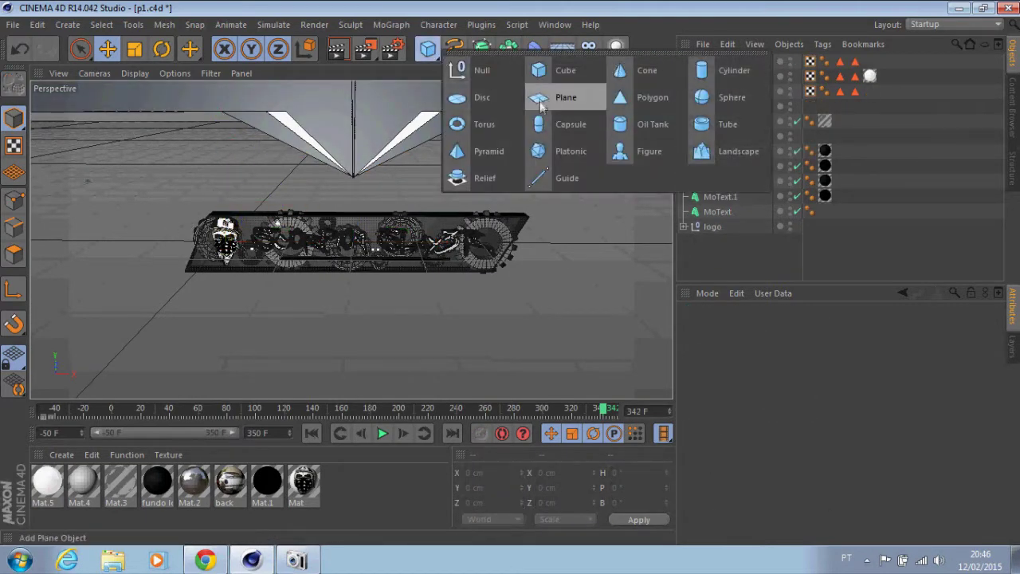
click(577, 74)
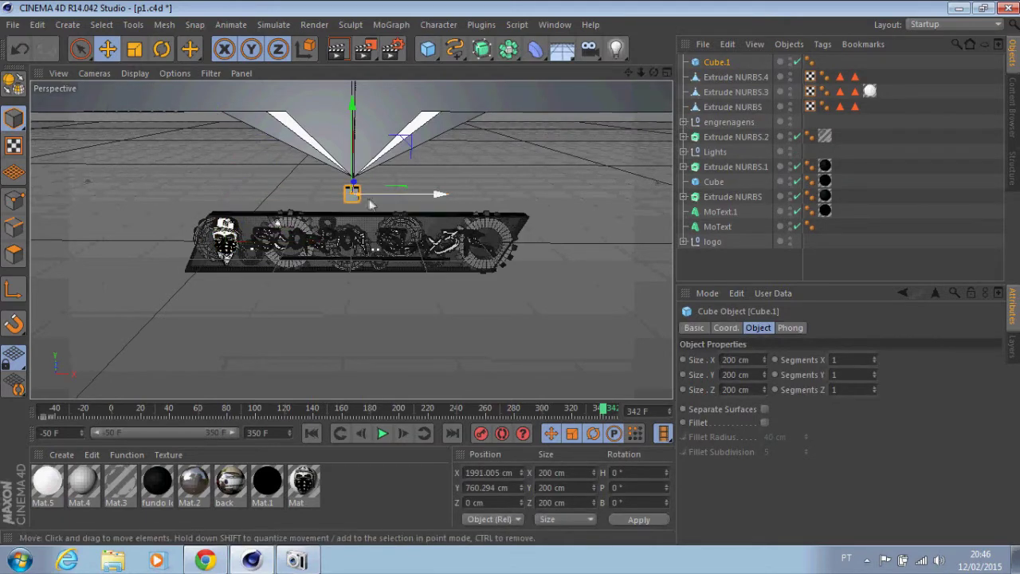
drag(431, 190, 495, 303)
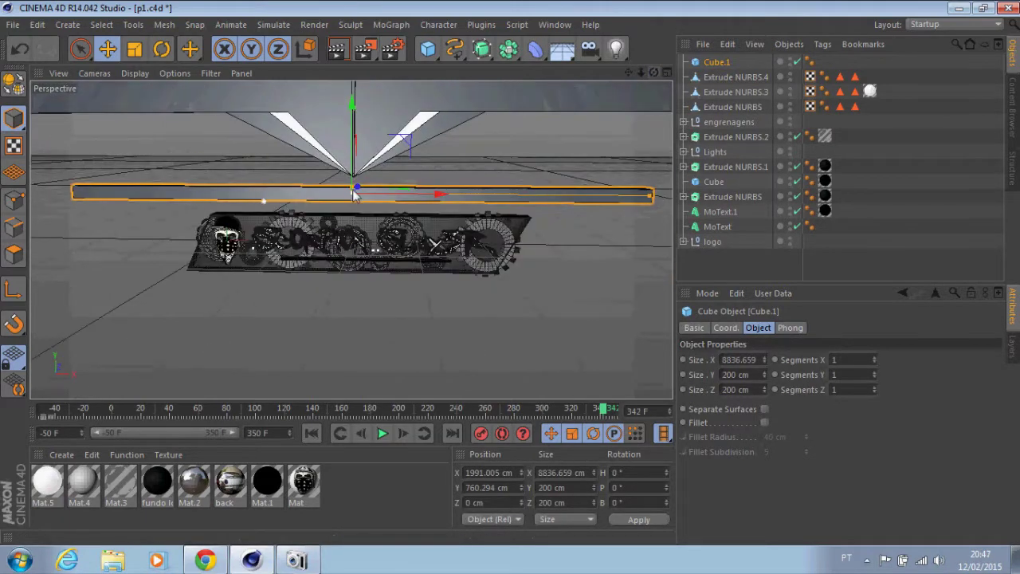
drag(356, 191, 510, 272)
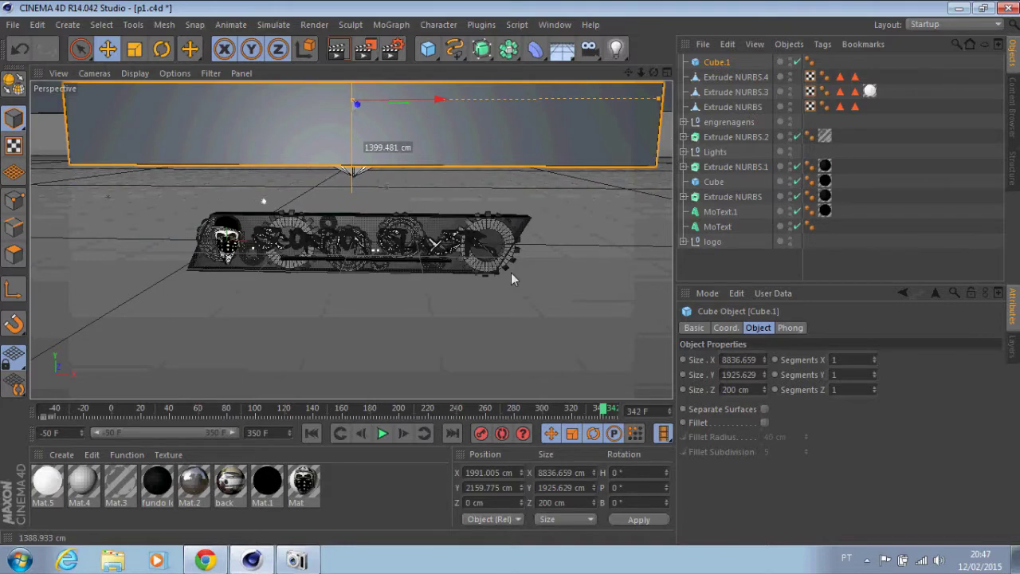
click(135, 73)
click(666, 74)
mouse_move(666, 74)
mouse_down()
mouse_move(648, 69)
mouse_move(420, 160)
mouse_up()
mouse_move(653, 72)
mouse_down()
mouse_move(511, 281)
mouse_move(471, 129)
mouse_move(434, 136)
mouse_move(514, 272)
mouse_up()
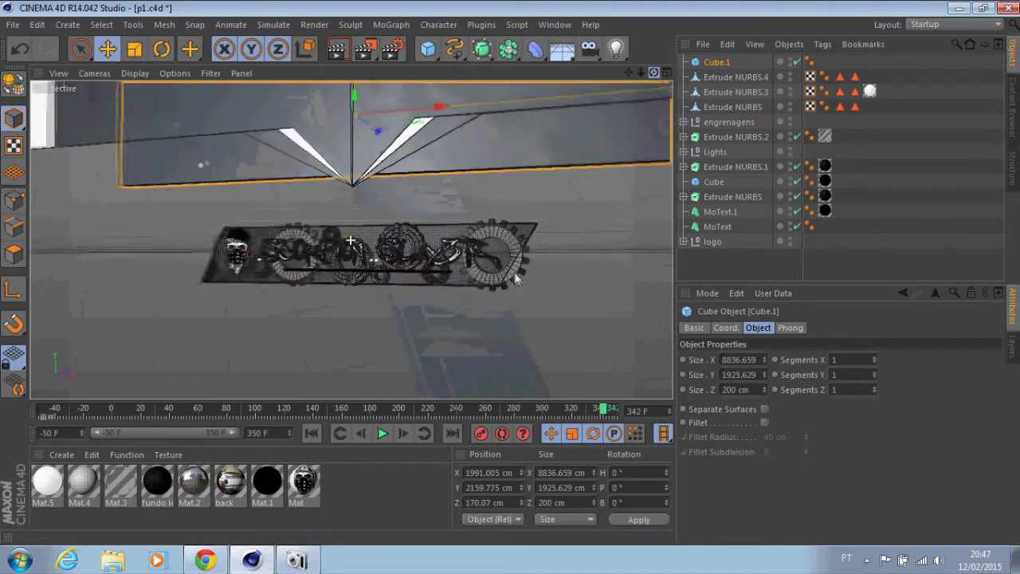
drag(641, 73, 444, 68)
click(337, 48)
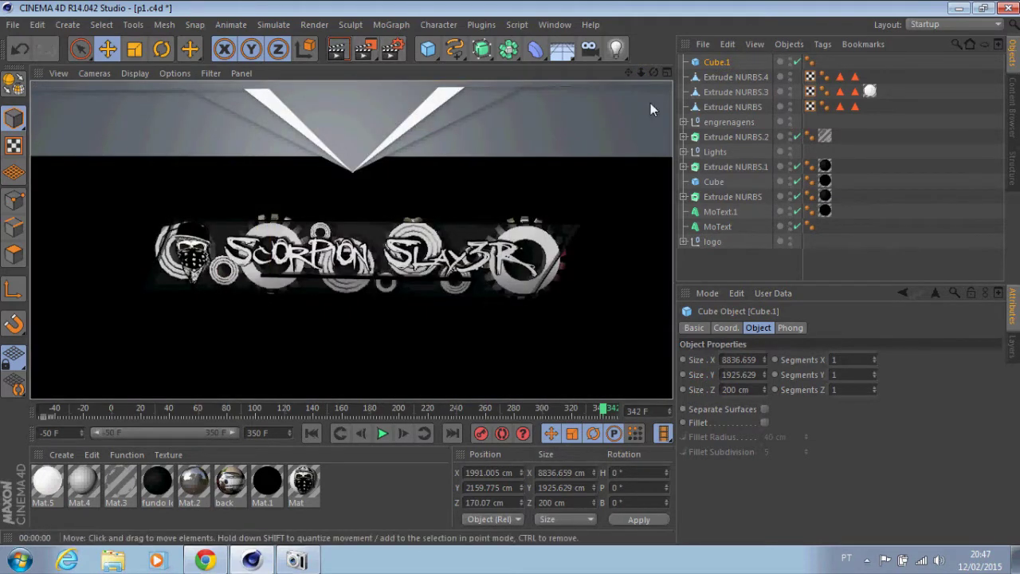
Step: Give Cube.1 4 segments along X and convert it to editable polygons
click(12, 82)
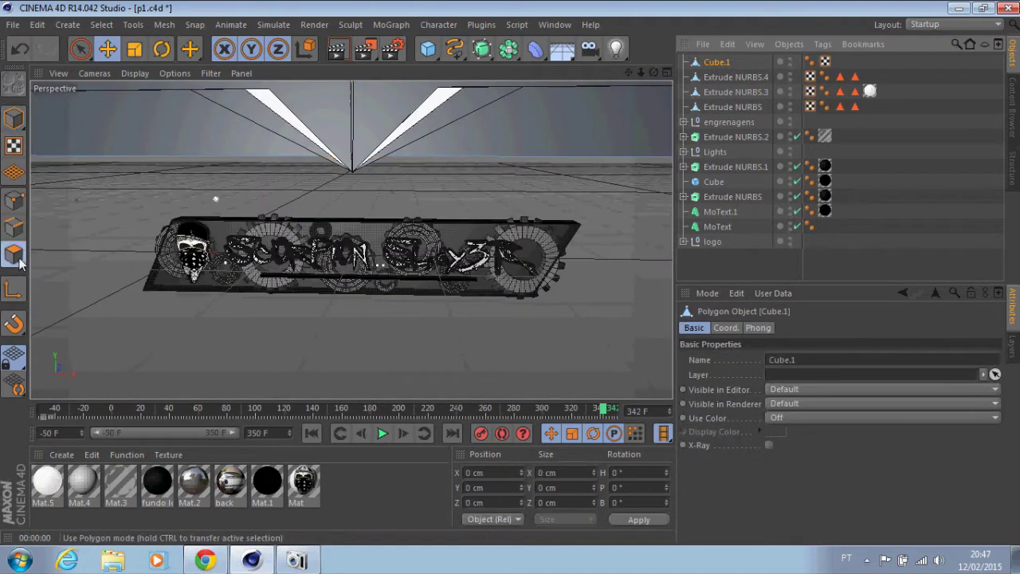
key(ctrl+z)
text(4)
key(Return)
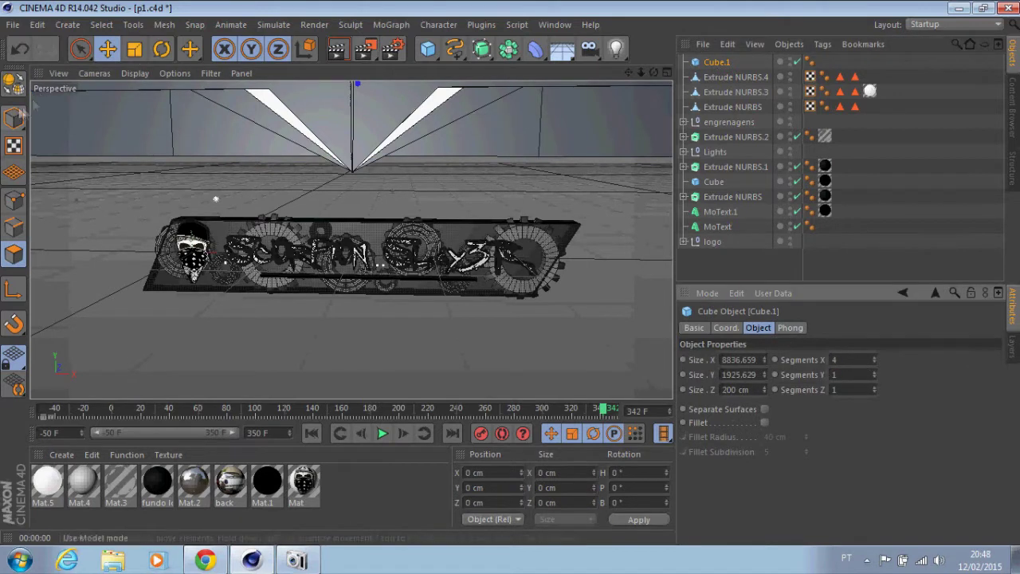
key(c)
click(148, 122)
Step: Inset the backdrop wall's panel faces and extrude them inward to a -71 cm recess
right_click(601, 125)
click(637, 290)
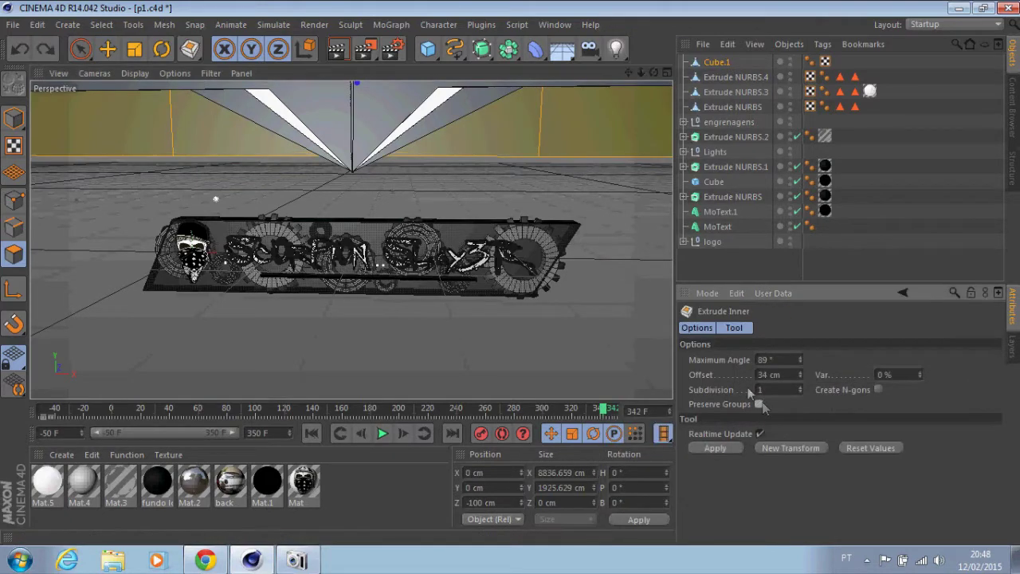
drag(490, 275, 513, 278)
right_click(623, 218)
click(649, 365)
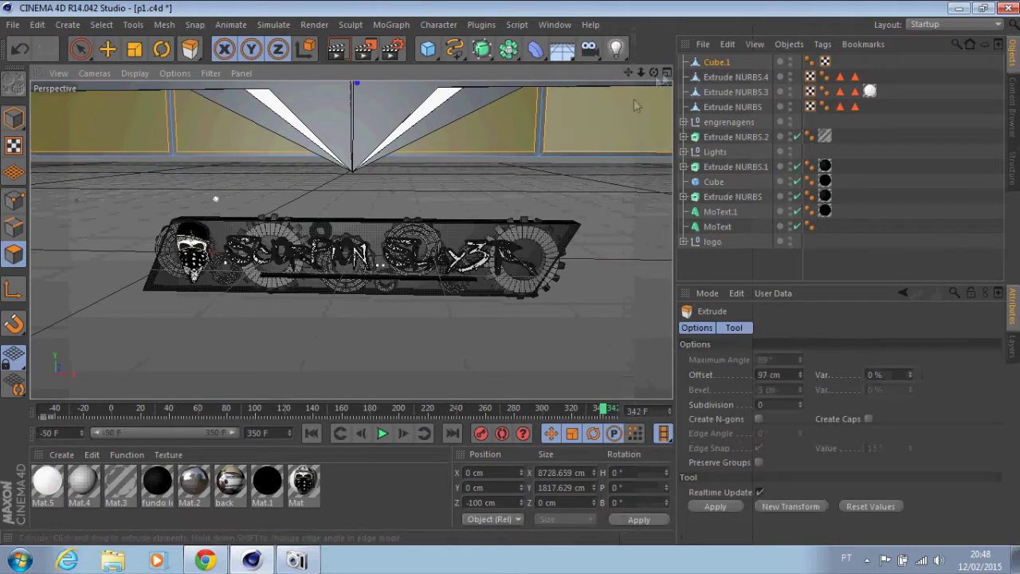
alt+drag(574, 255, 510, 273)
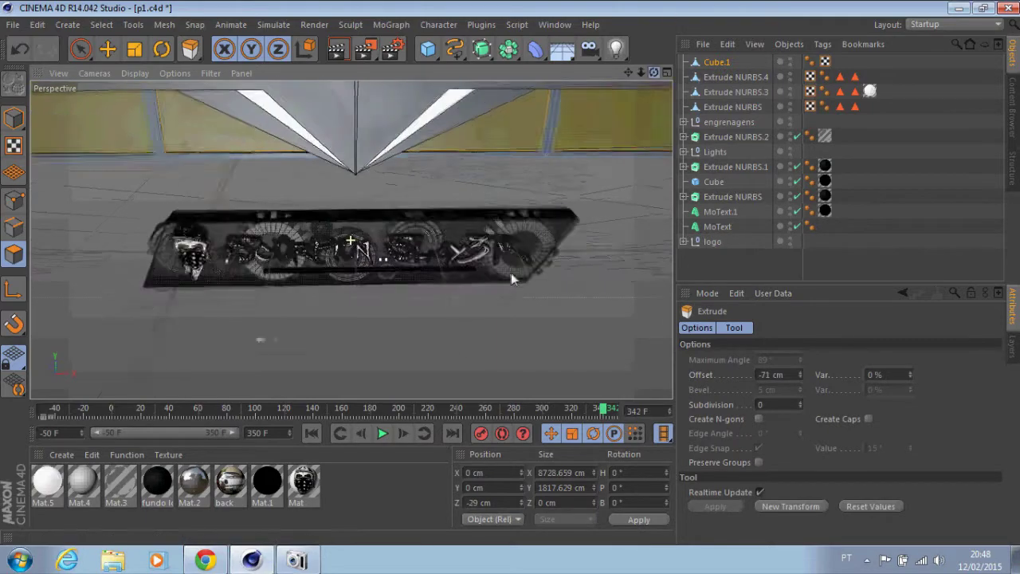
click(330, 53)
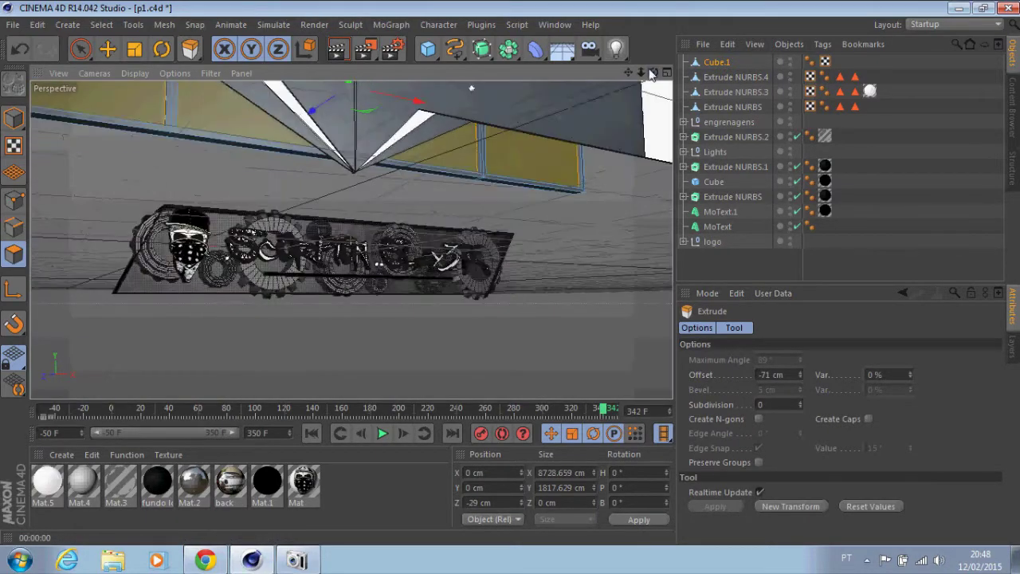
Step: Inset the Extrude NURBS frame's top face 80 cm and extrude it 170 cm
click(738, 76)
click(733, 107)
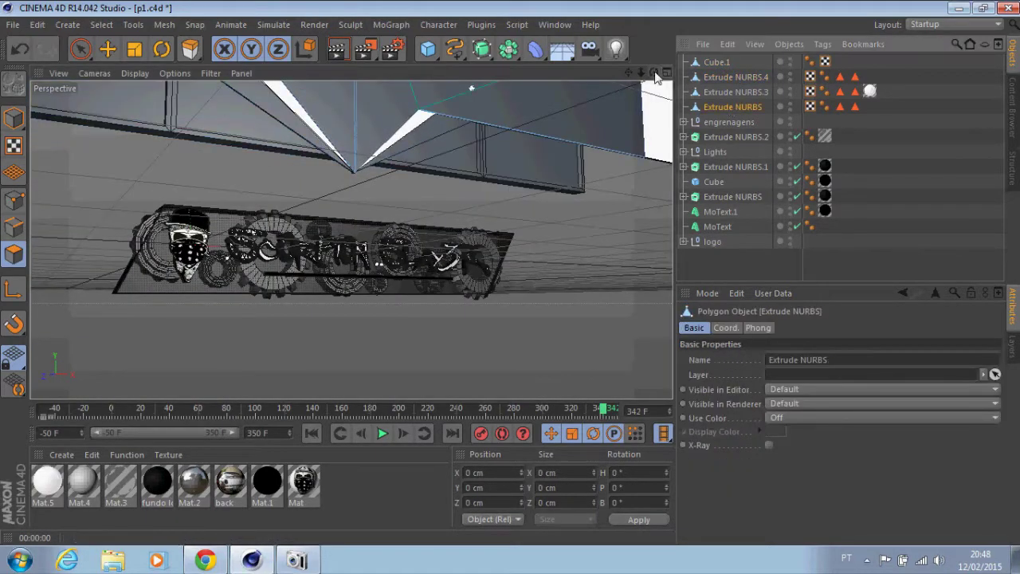
alt+drag(510, 239, 572, 125)
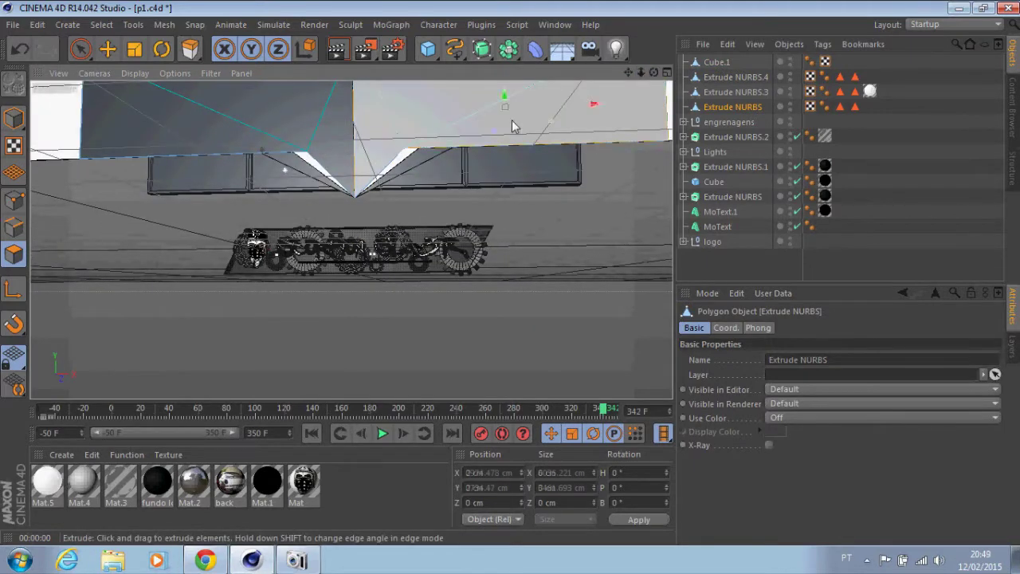
click(513, 123)
right_click(518, 123)
click(569, 292)
right_click(511, 273)
click(571, 260)
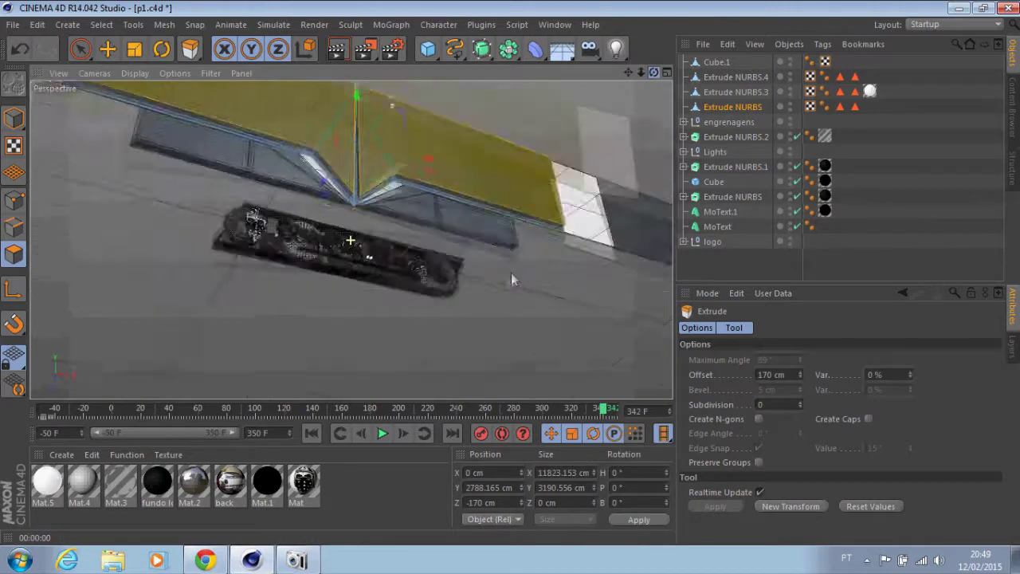
click(340, 49)
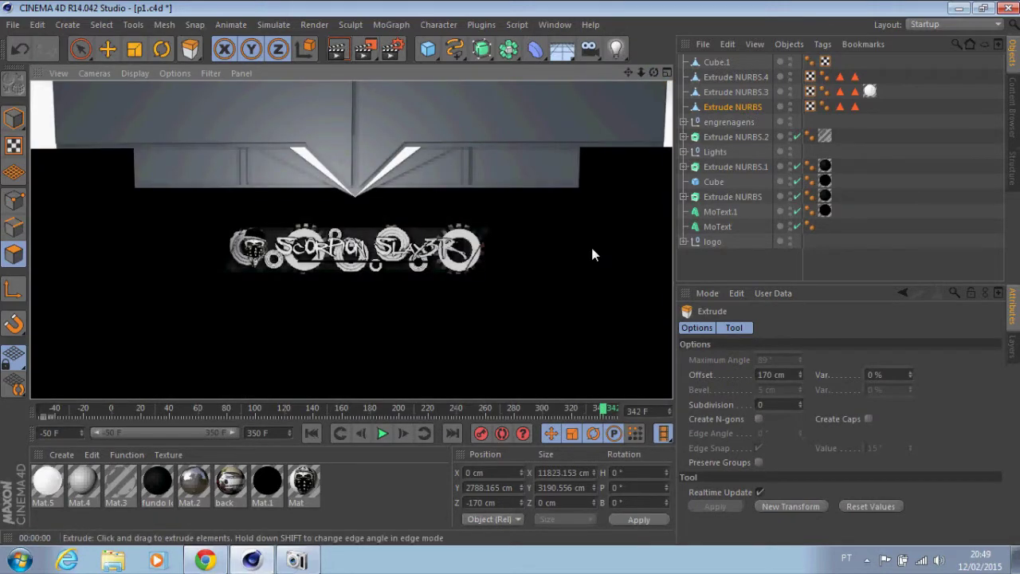
drag(628, 72, 385, 39)
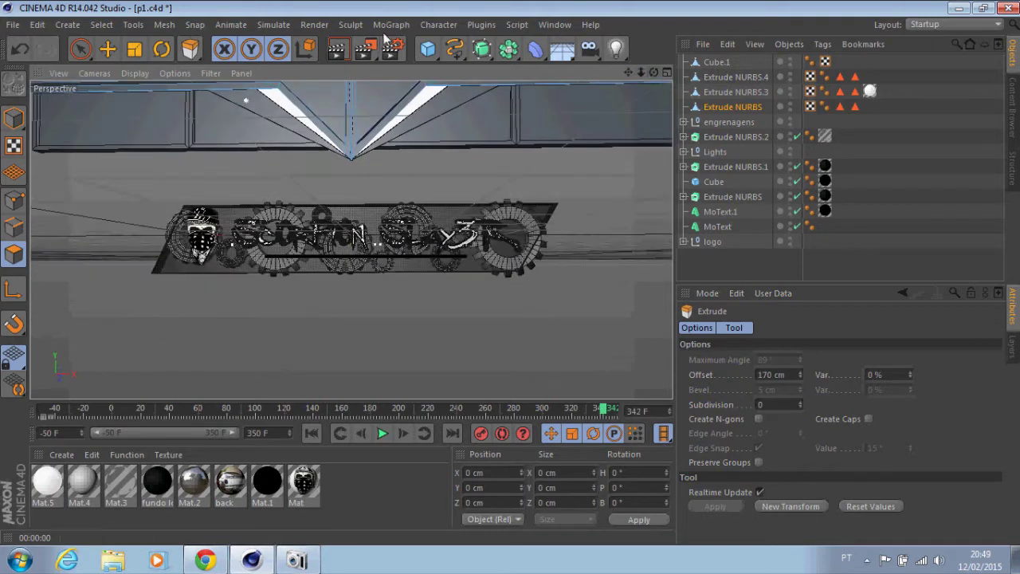
click(340, 50)
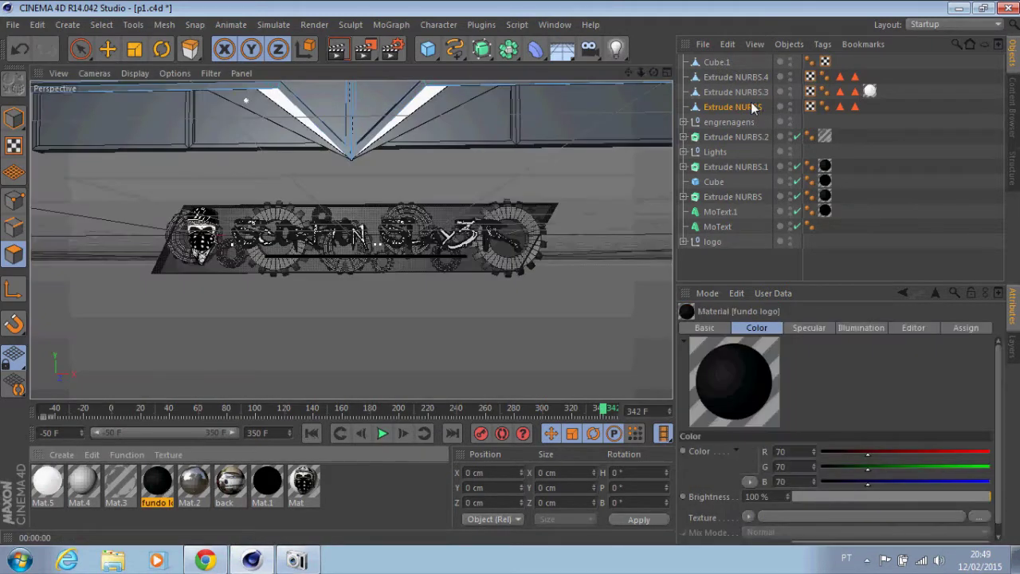
Step: Apply the black 'fundo logo' material to Extrude NURBS, set Mat.5's glow outer strength to 297%, and clear the render
mouse_move(157, 481)
mouse_down()
mouse_move(869, 106)
mouse_move(840, 62)
mouse_up()
click(339, 50)
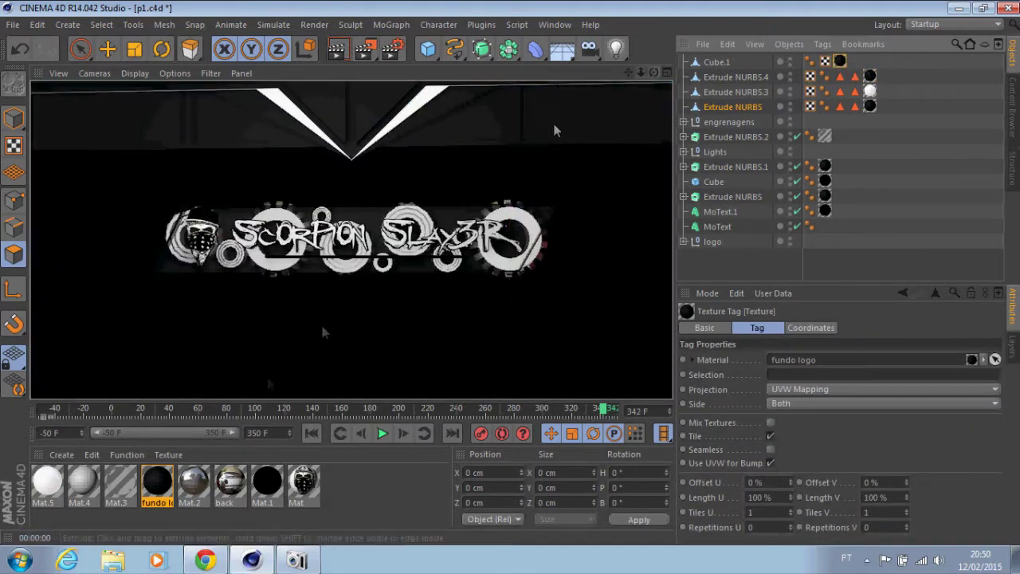
double_click(47, 481)
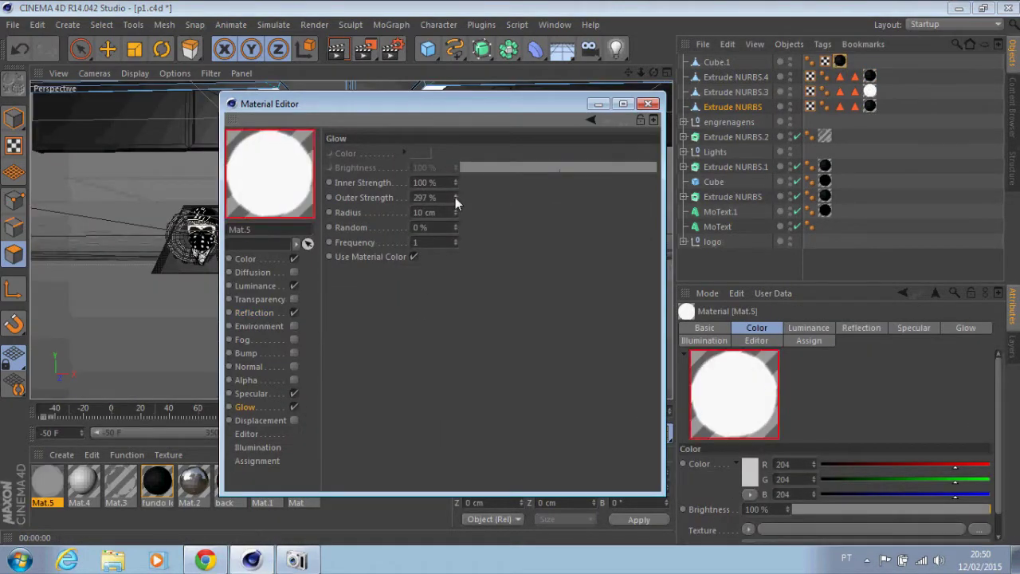
click(649, 104)
click(339, 50)
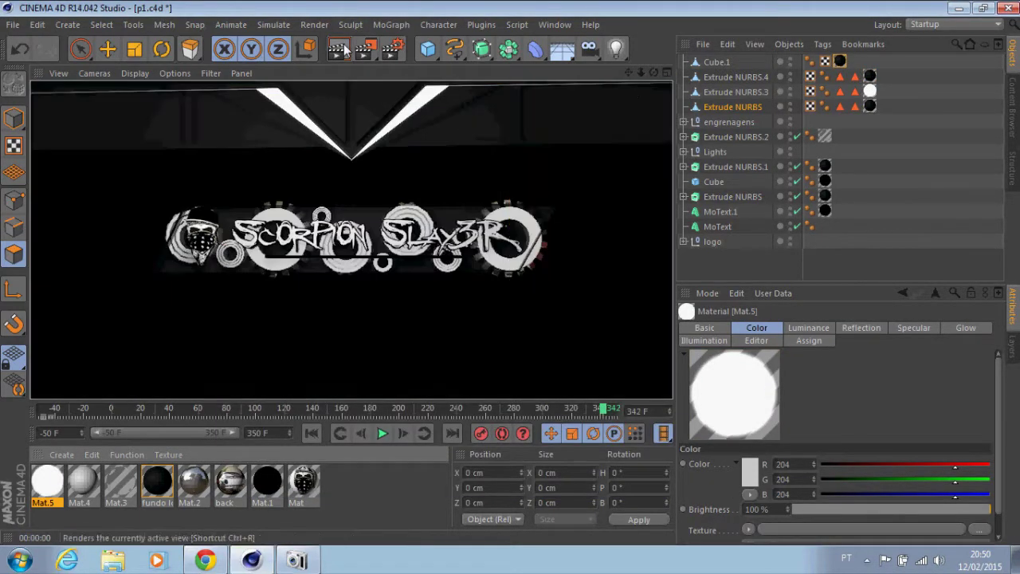
click(652, 71)
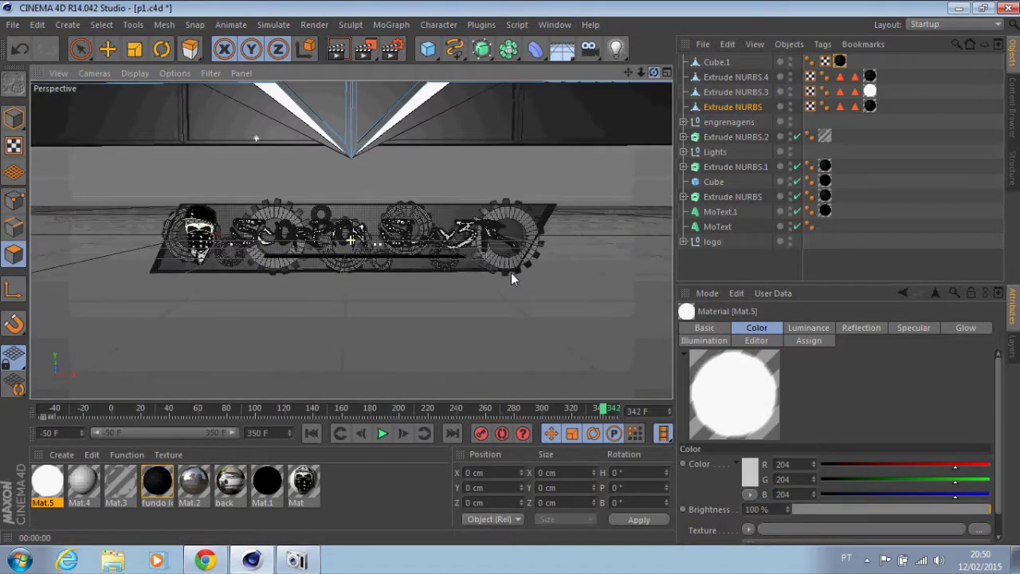
Step: Add a Cylinder stretched into a tall pillar, 50 cm radius and 3275.942 cm high
drag(428, 48, 567, 128)
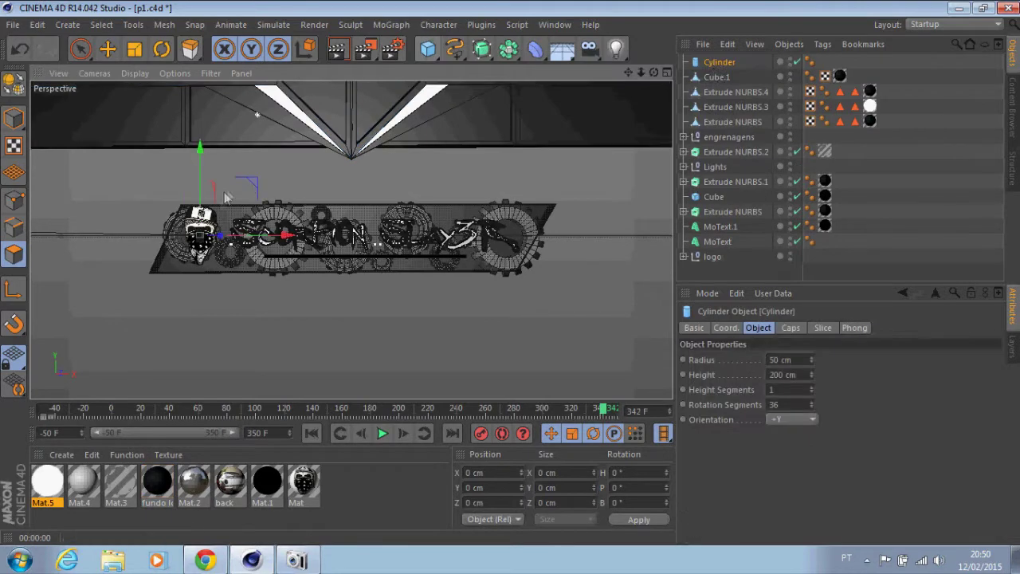
key(e)
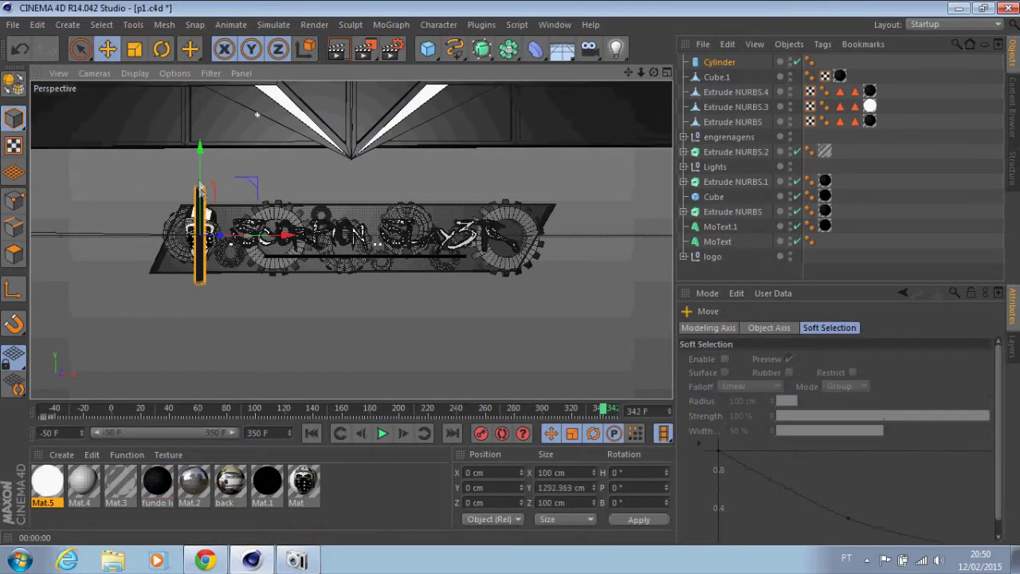
key(F2)
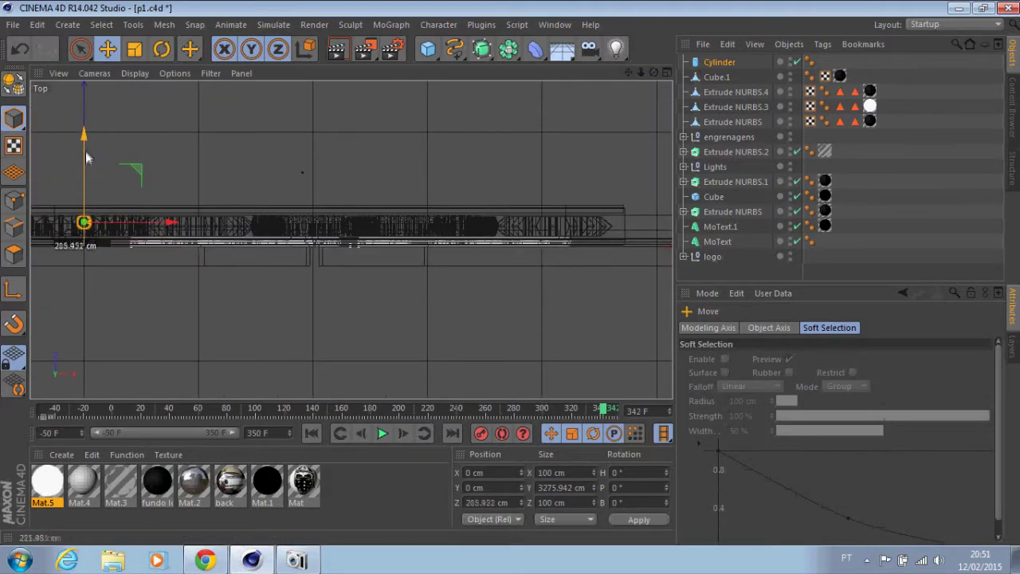
click(667, 72)
key(F1)
click(339, 49)
Step: Apply a new reflective chrome material Mat.6 to the cylinder and push it behind the logo
double_click(382, 482)
double_click(47, 480)
click(294, 313)
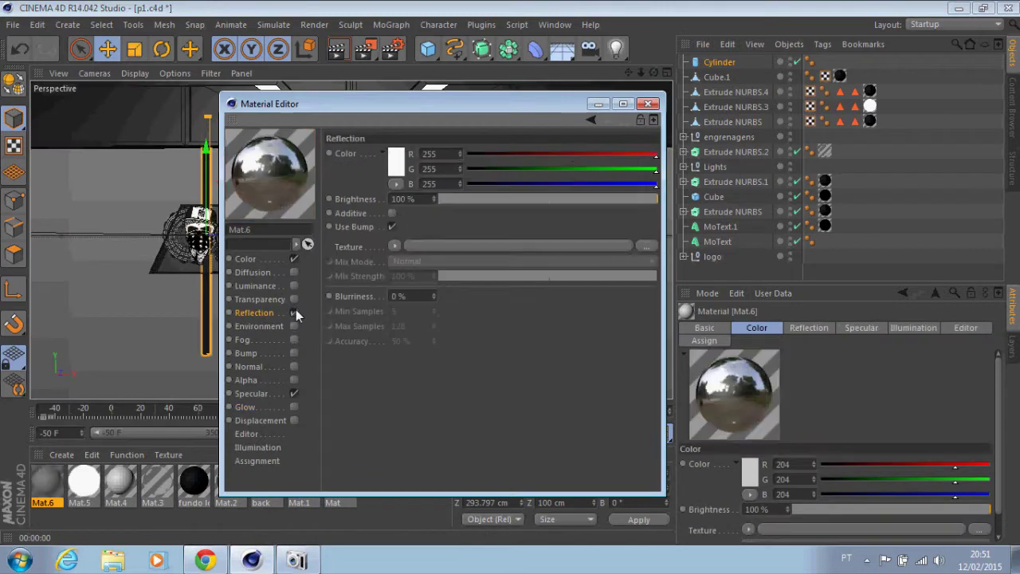
click(649, 105)
drag(47, 481, 725, 62)
click(342, 50)
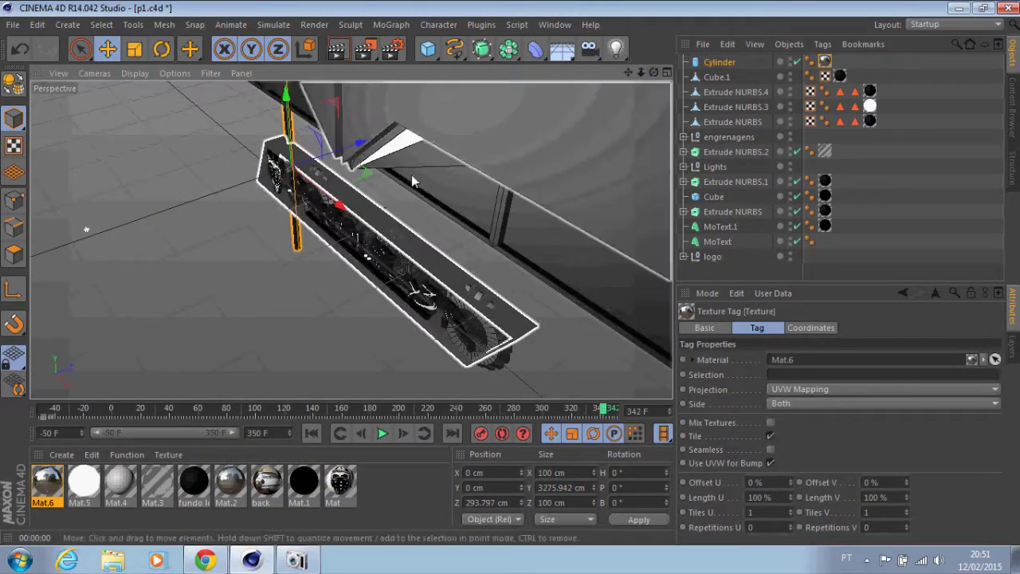
drag(335, 156, 371, 144)
click(338, 51)
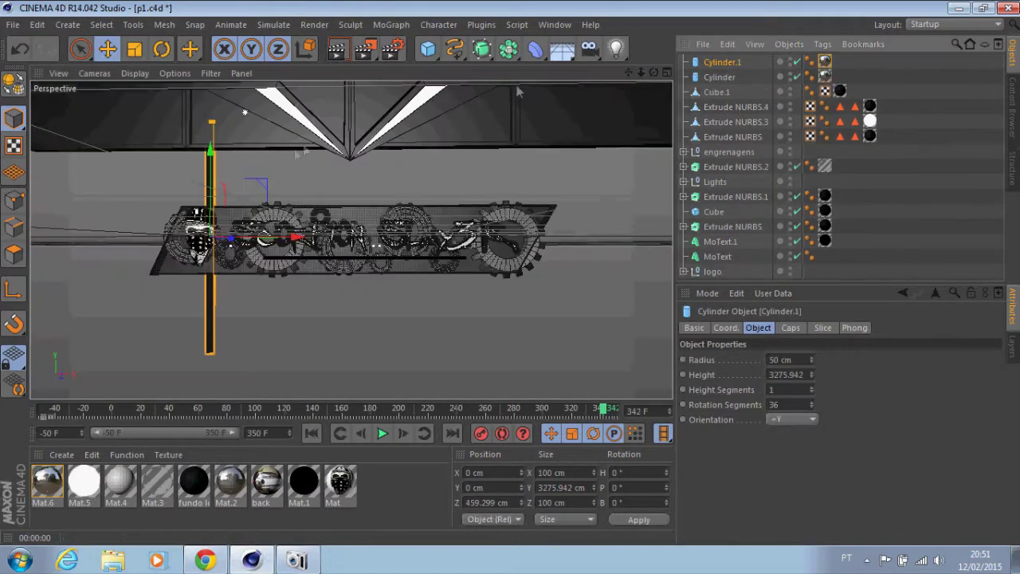
Step: Duplicate the pillar into four cylinders, Cylinder to Cylinder.3, spread across the banner
ctrl+drag(293, 239, 362, 239)
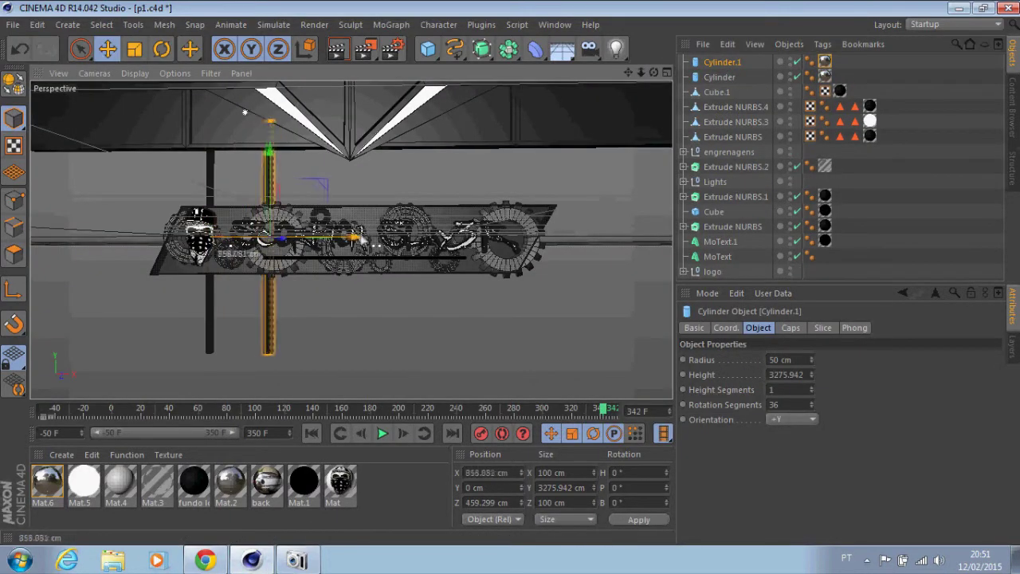
click(720, 77)
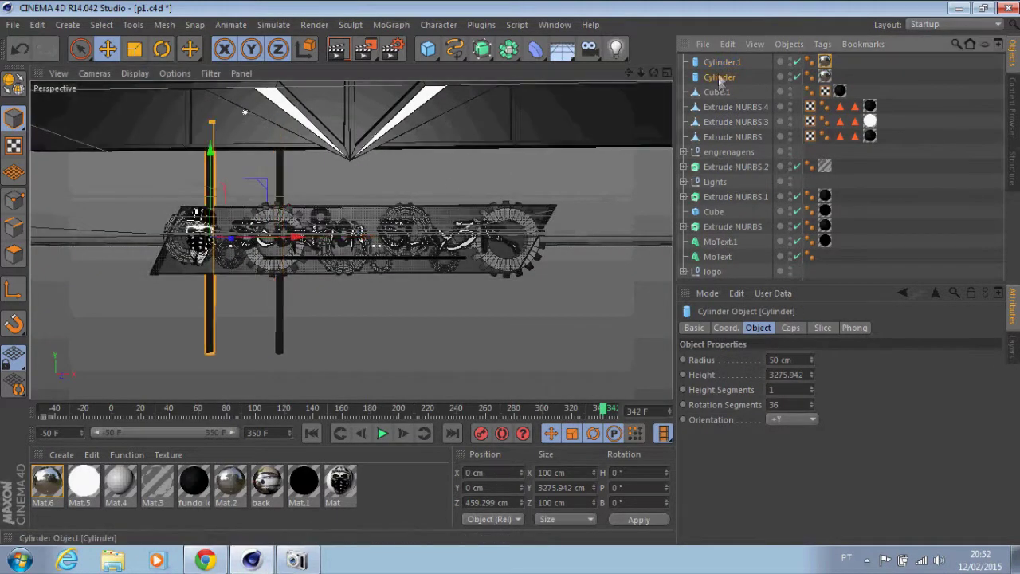
shift+click(722, 63)
right_click(722, 62)
click(768, 423)
drag(509, 49, 480, 163)
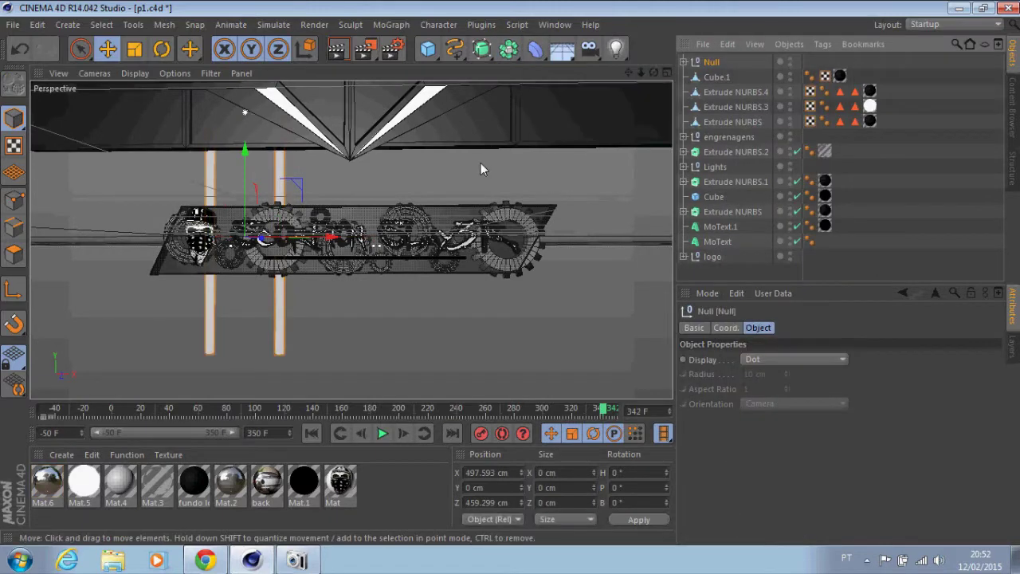
mouse_move(338, 237)
ctrl+mouse_down()
mouse_move(538, 236)
mouse_move(546, 245)
ctrl+mouse_up()
key(shift+g)
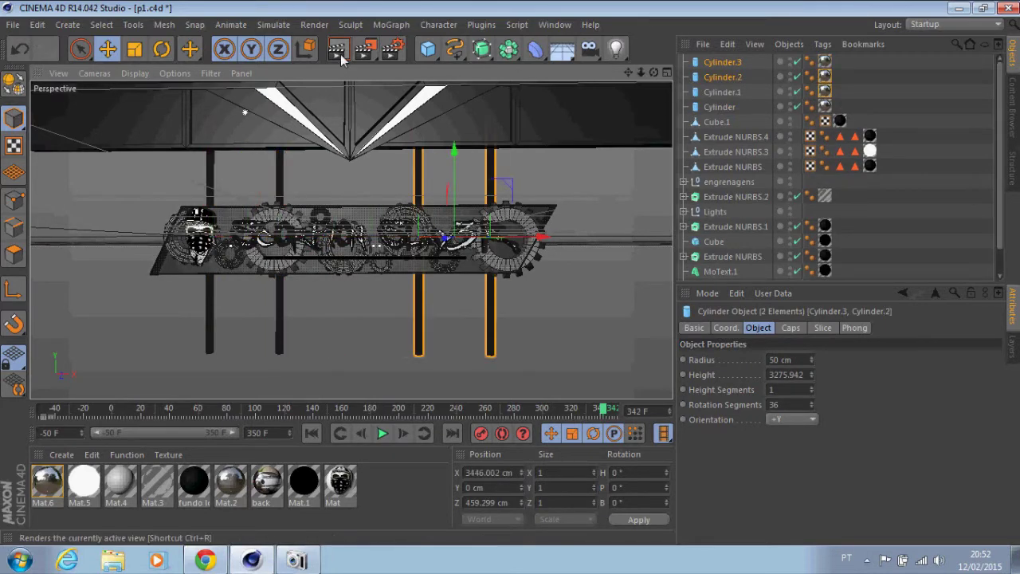
click(338, 52)
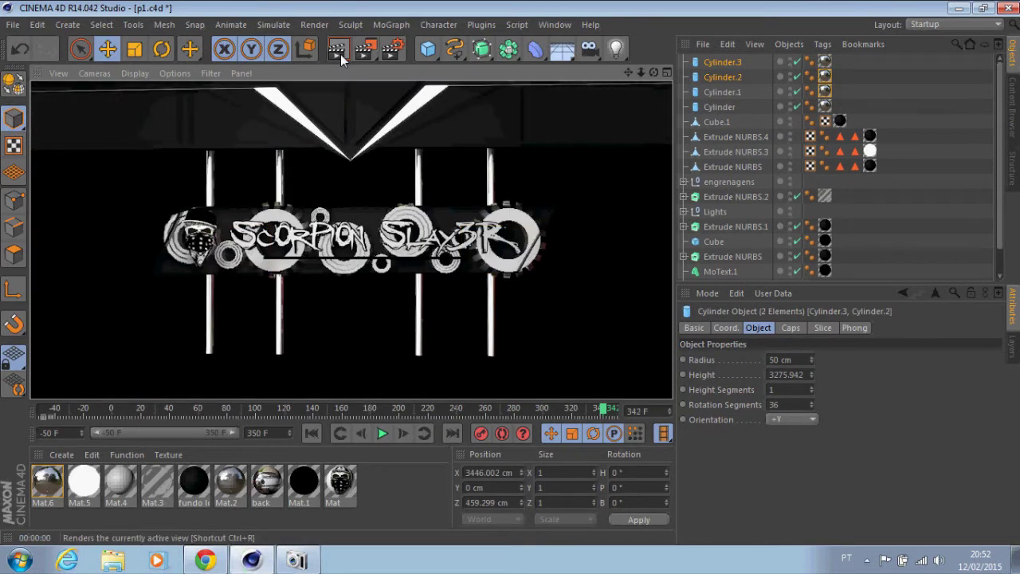
Step: Select all the light frame objects in the Object Manager
click(719, 121)
shift+click(721, 166)
right_click(721, 175)
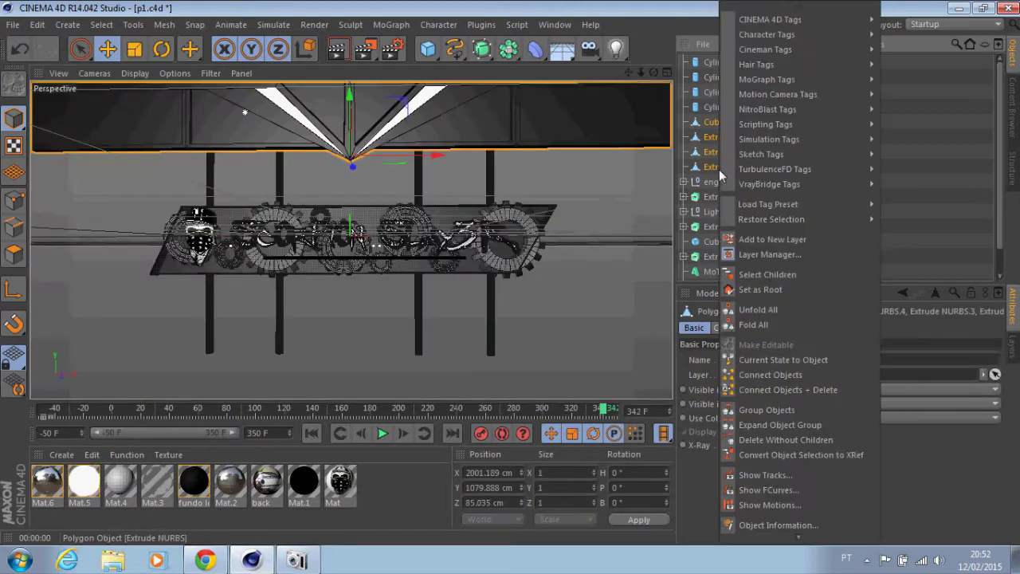
Step: Group the frame objects into a Null named 'fundo'
click(766, 409)
double_click(716, 122)
text(fundo)
key(Return)
Step: Copy fundo as 'fundo baixo', bank it 180°, and move it below the logo
key(ctrl+c)
key(ctrl+v)
double_click(716, 62)
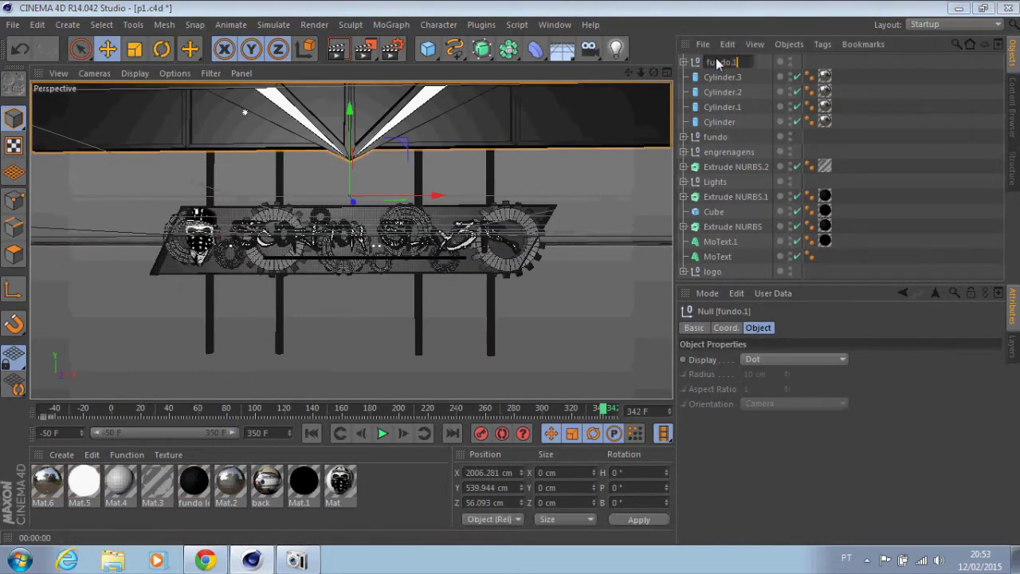
text(xo)
key(Return)
key(r)
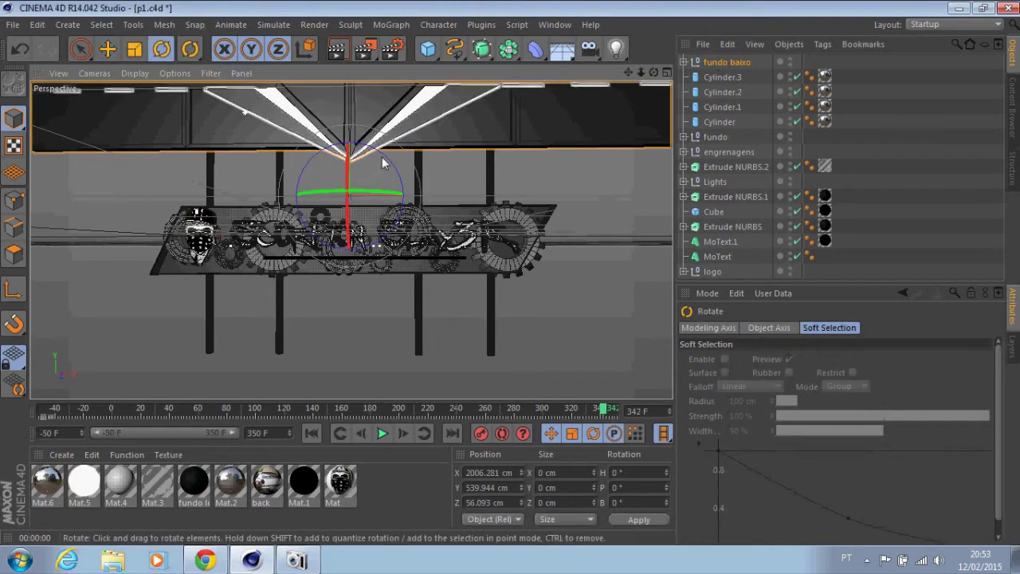
drag(406, 205, 403, 524)
double_click(638, 502)
text(180)
key(Return)
key(e)
drag(348, 276, 351, 379)
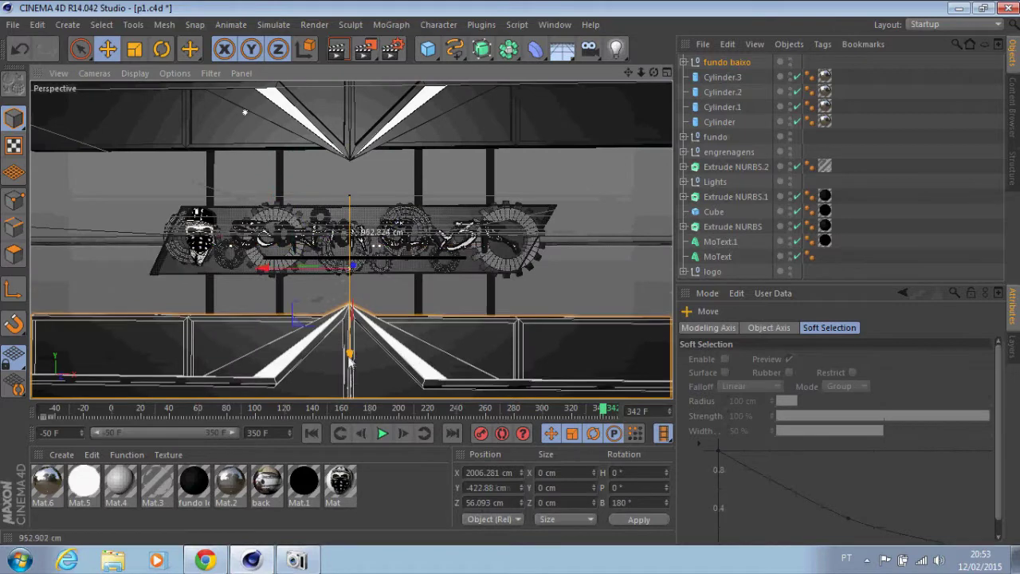
click(339, 50)
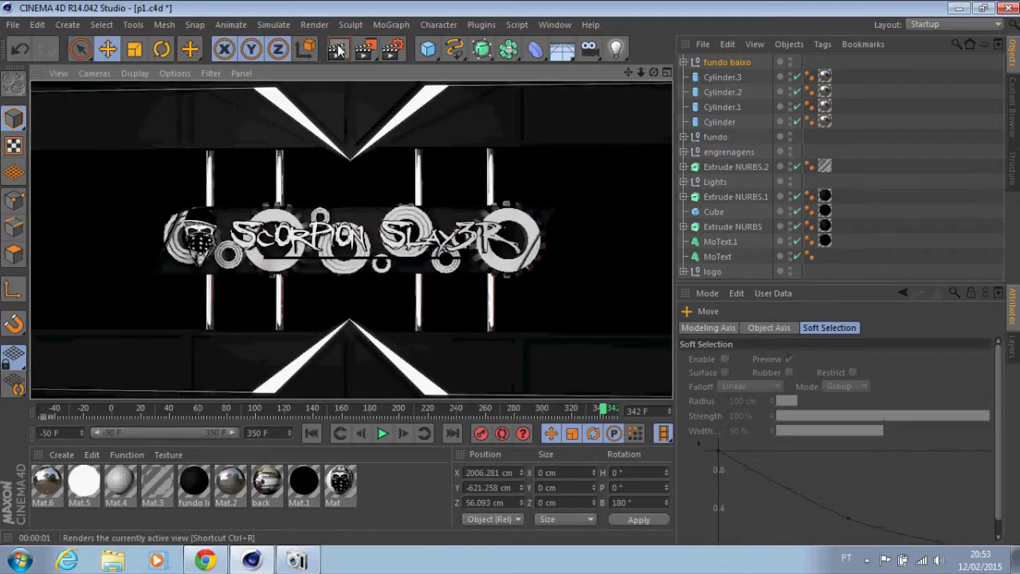
Step: Duplicate fundo baixo as fundo baixo.1 and place it on the logo's right
click(736, 61)
key(ctrl+c)
key(ctrl+v)
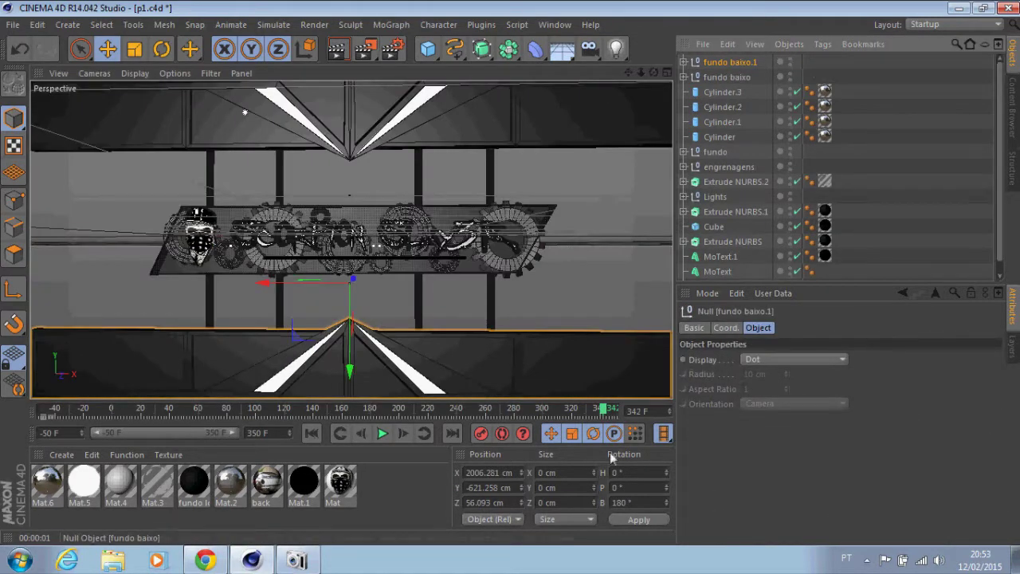
drag(448, 292, 555, 331)
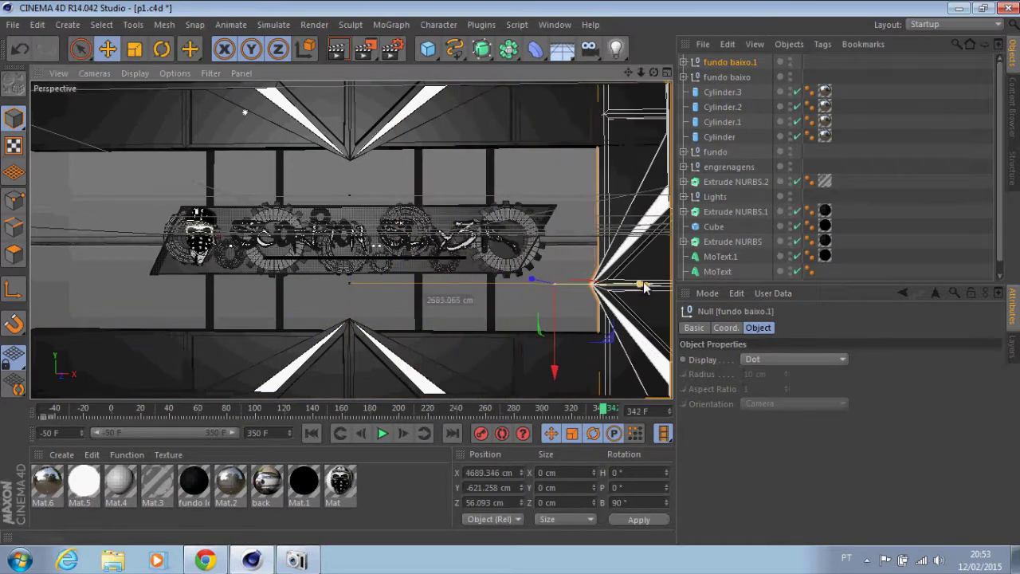
click(342, 51)
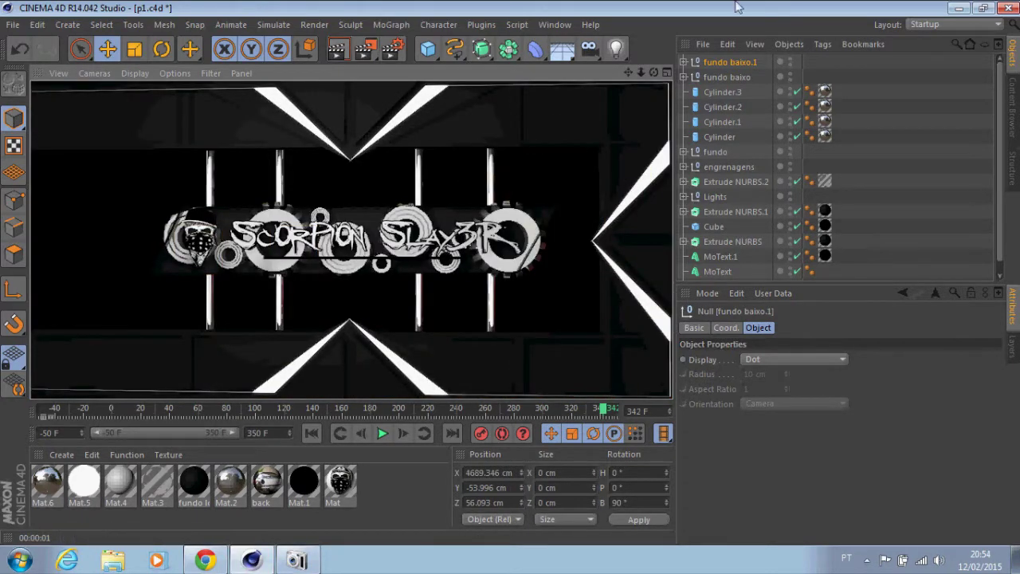
click(739, 63)
Step: Duplicate as fundo baixo.2, bank it -90°, and move it to the logo's left
key(ctrl+c)
key(ctrl+v)
key(r)
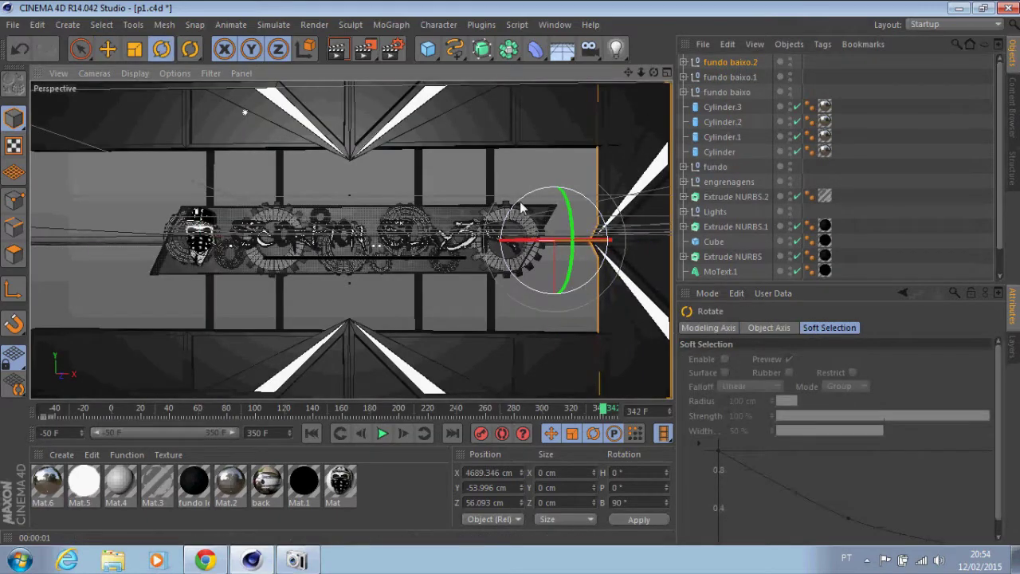
drag(522, 209, 644, 502)
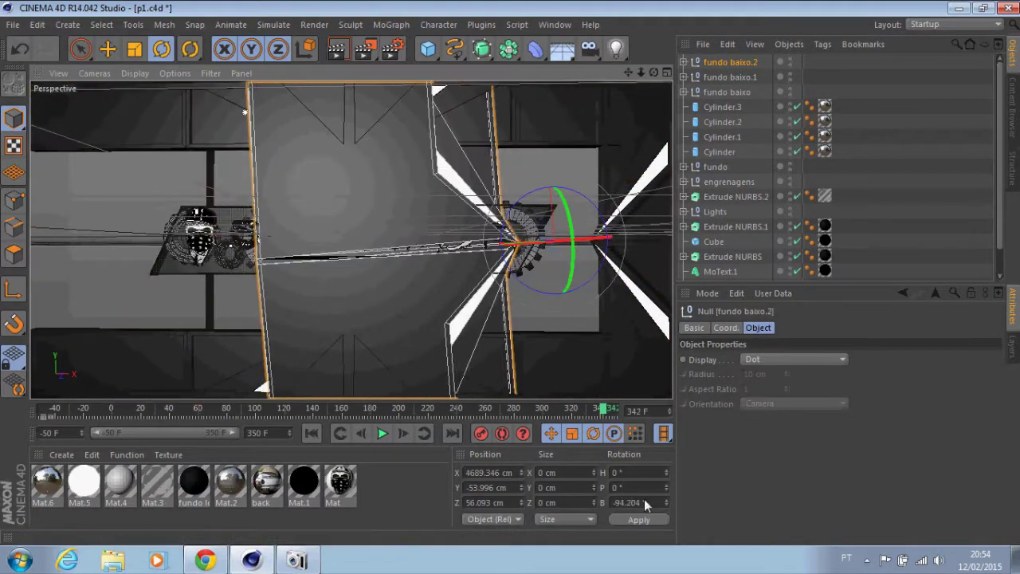
double_click(622, 502)
text(-90)
key(Return)
key(e)
drag(470, 242, 57, 245)
click(336, 51)
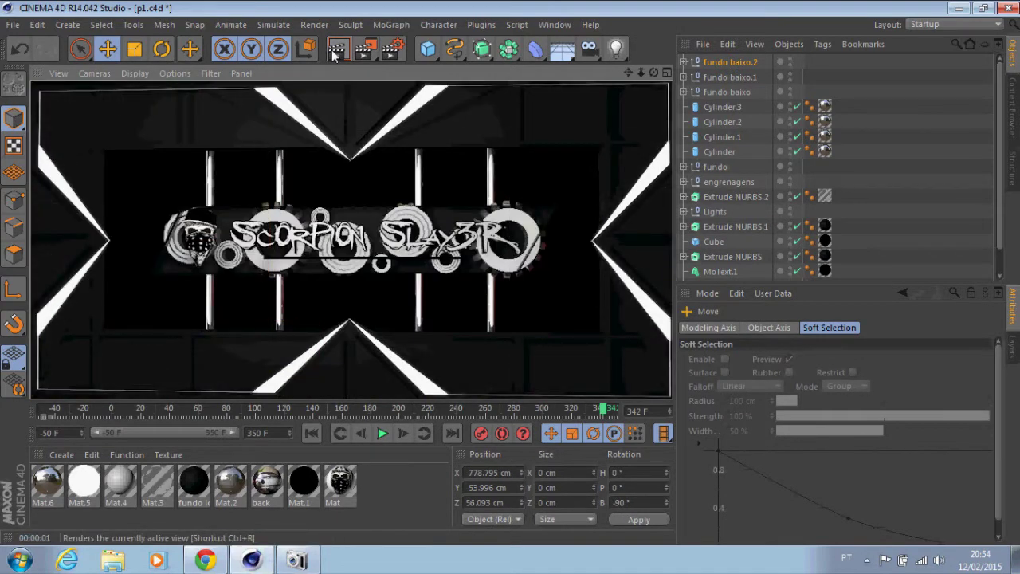
click(737, 60)
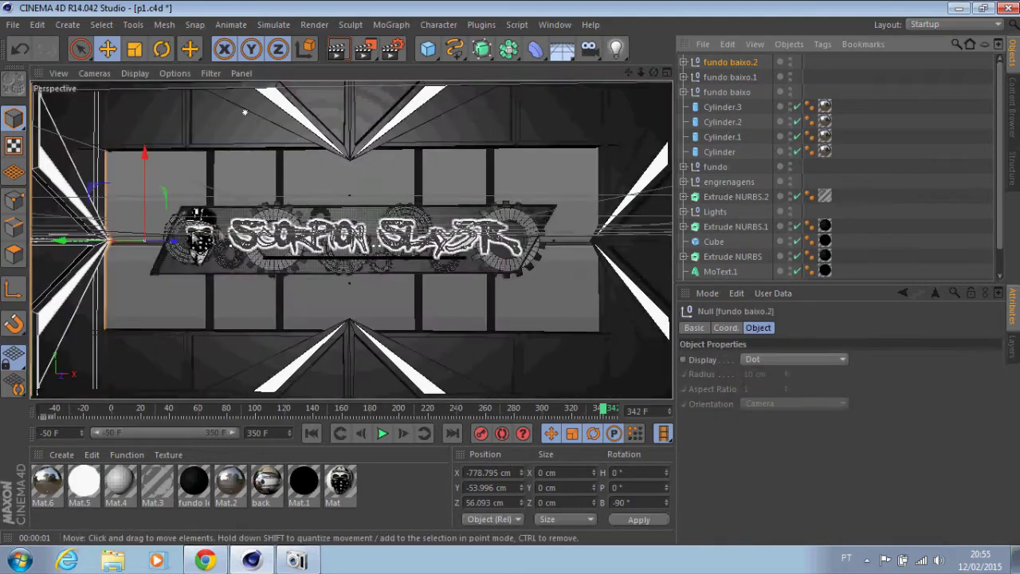
Step: Nudge the left, right, bottom and top frames in toward the logo
drag(56, 244, 107, 243)
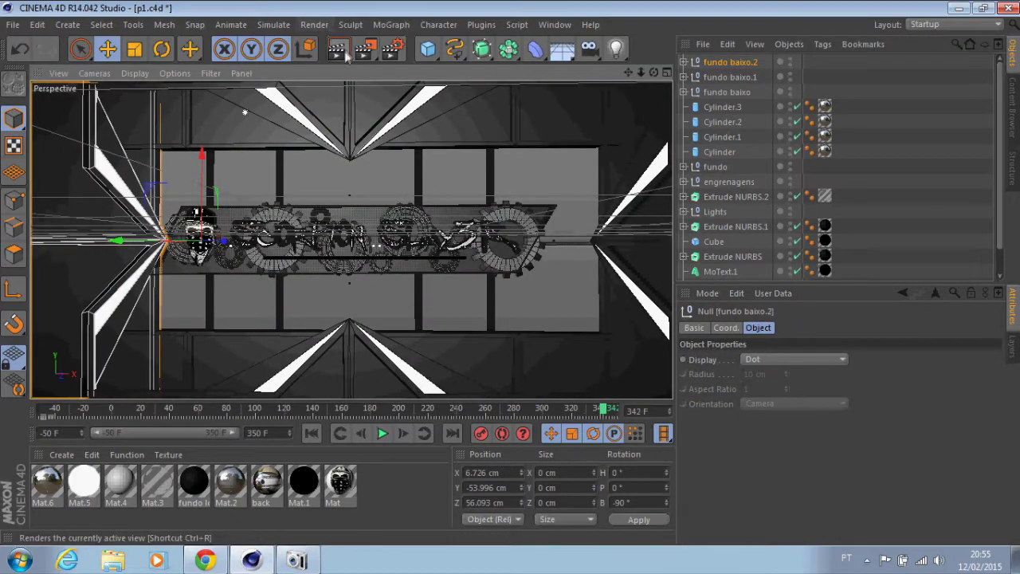
click(335, 49)
click(726, 76)
drag(588, 239, 598, 250)
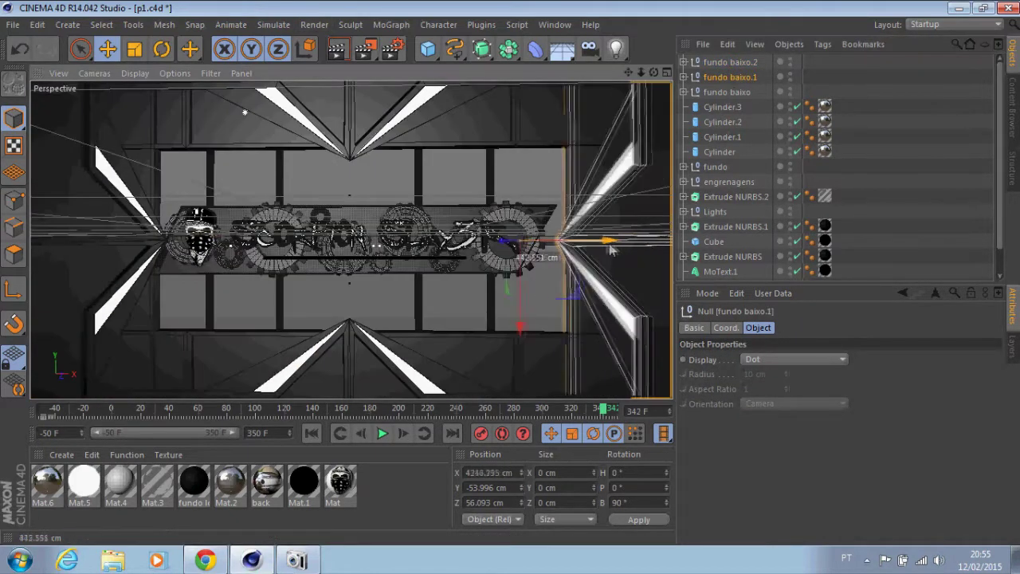
click(730, 92)
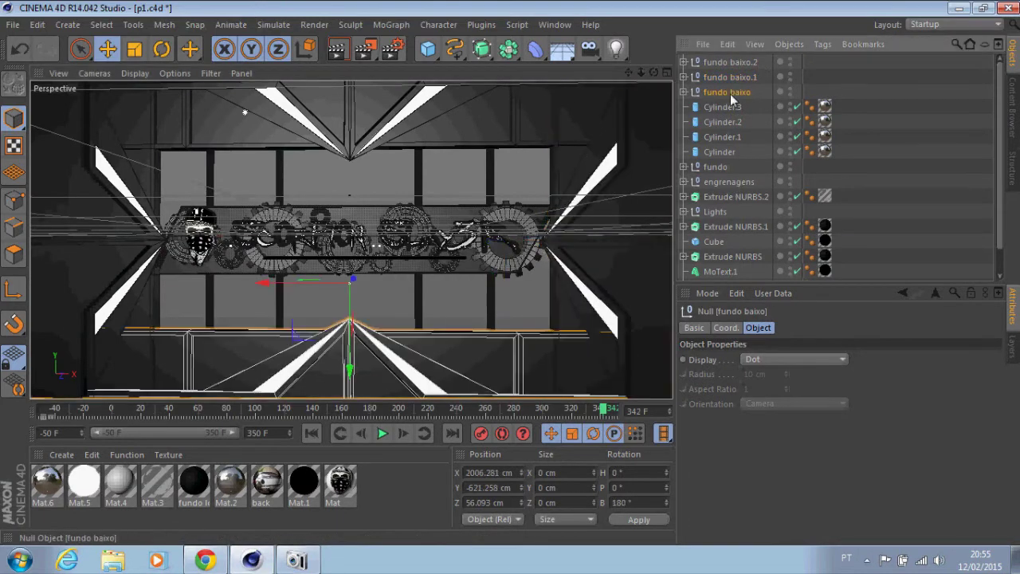
drag(349, 287, 349, 326)
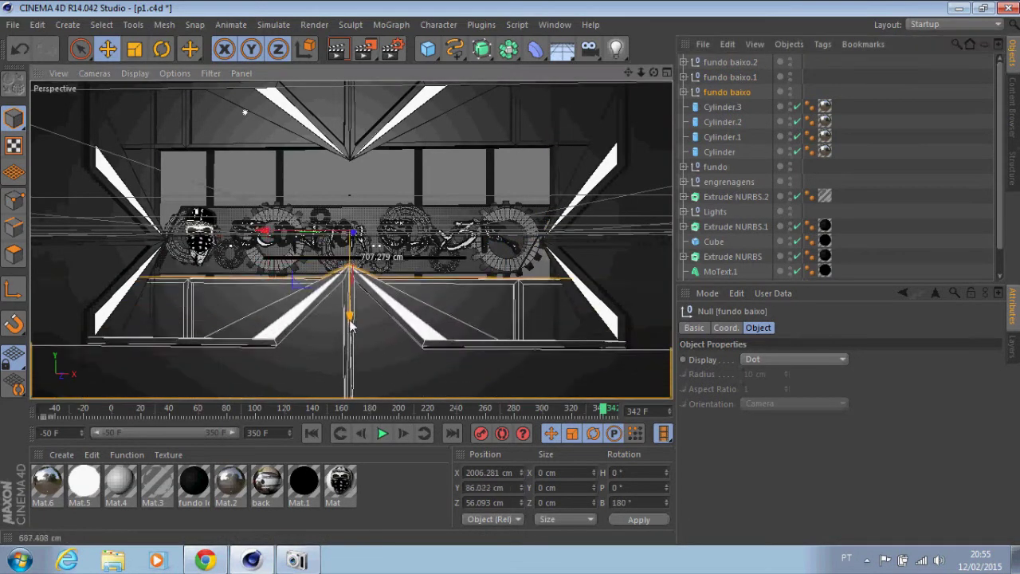
click(715, 167)
drag(350, 207, 350, 159)
click(338, 49)
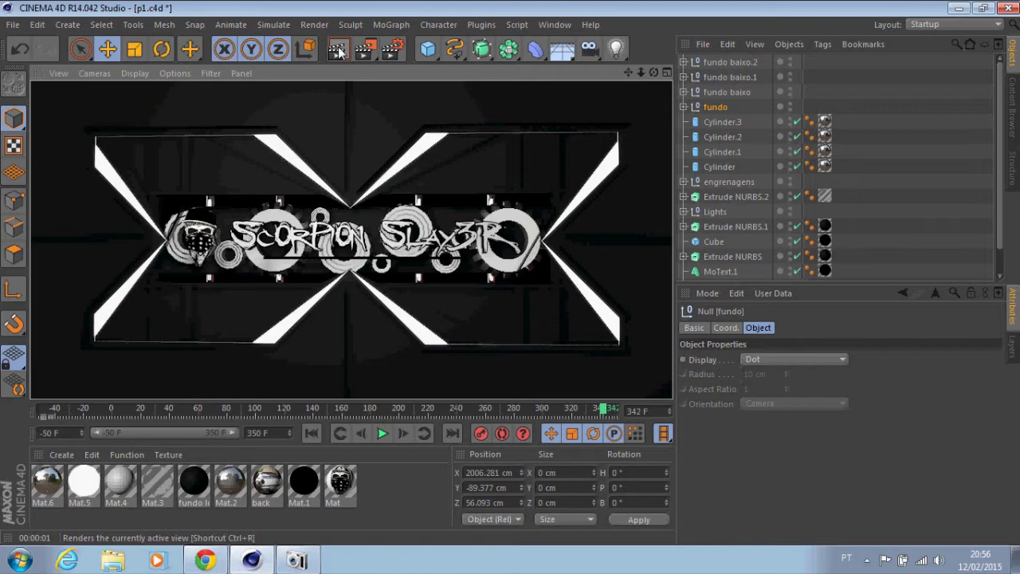
Step: Play the animation, then set the timeline start to frame 0
click(383, 433)
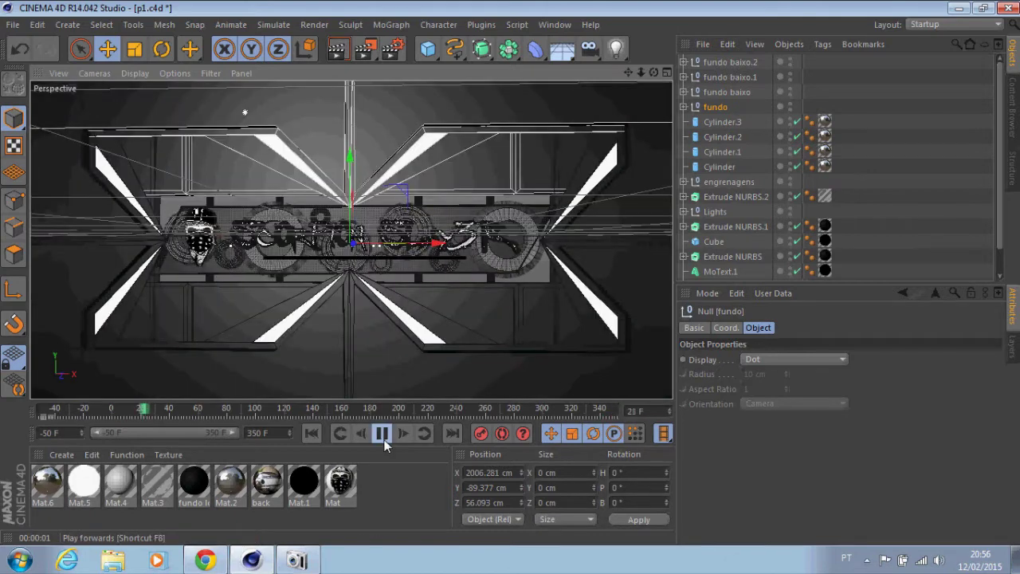
click(337, 50)
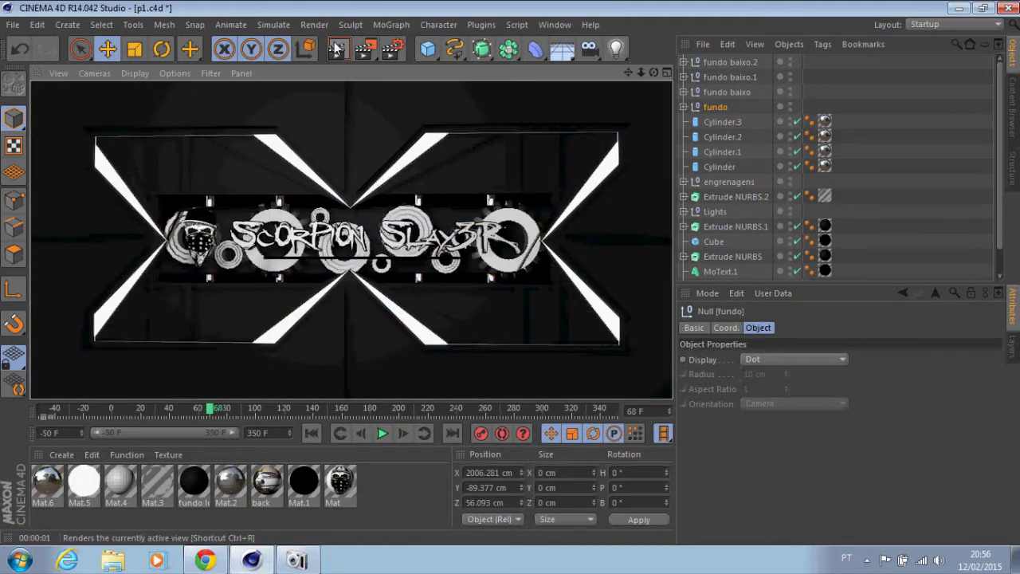
click(48, 408)
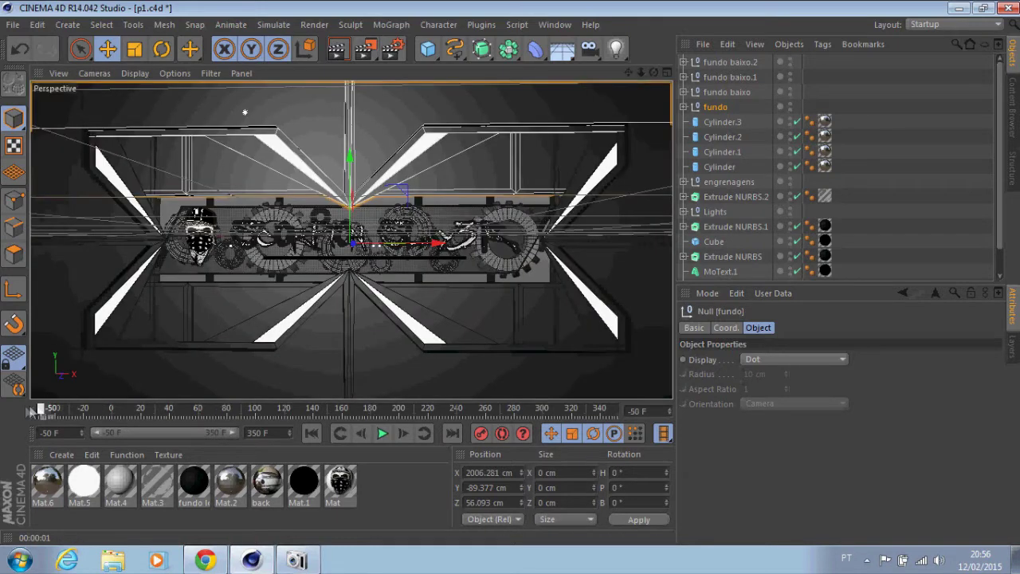
text(0)
key(Return)
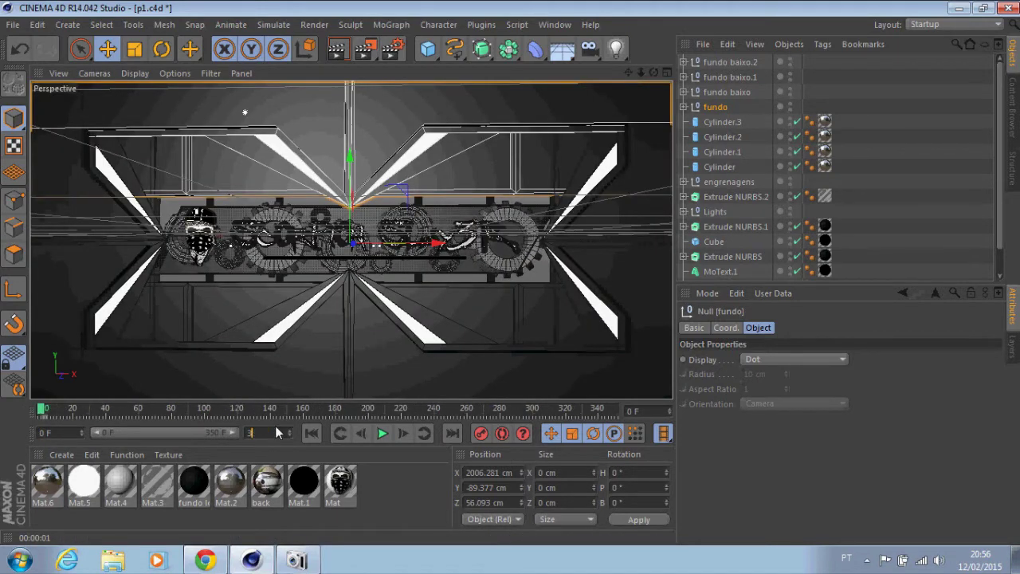
text(00 F)
Step: Raise fundo to Y 737.763 cm, shift fundo baixo.2 left, and paste a new pillar Cylinder.4
drag(350, 156, 350, 98)
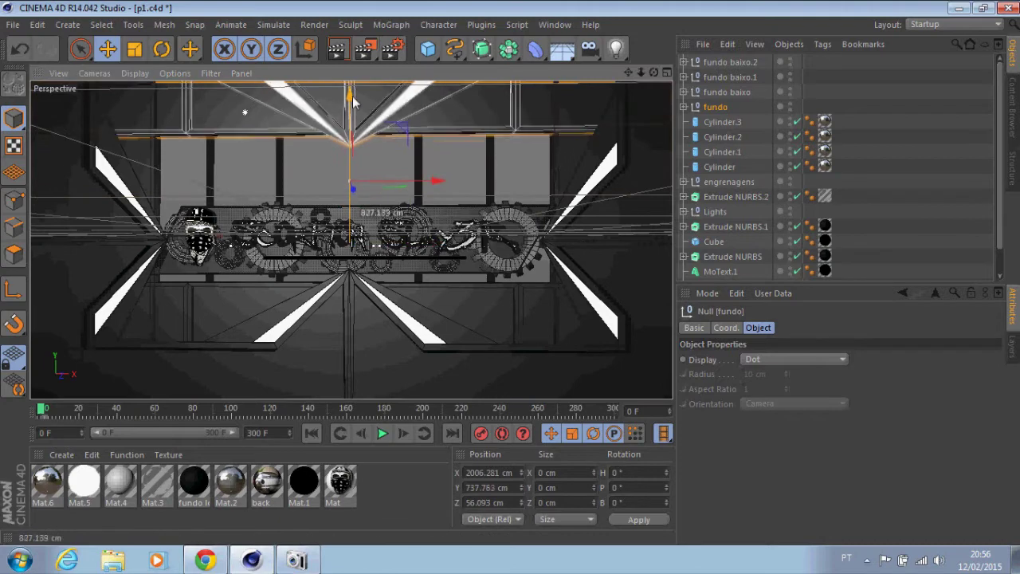
click(732, 77)
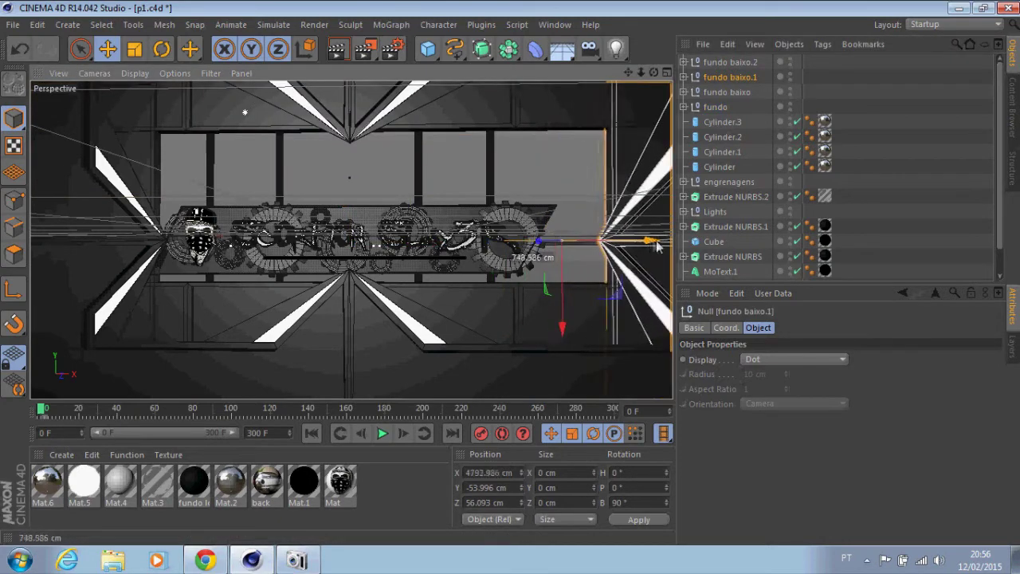
click(727, 92)
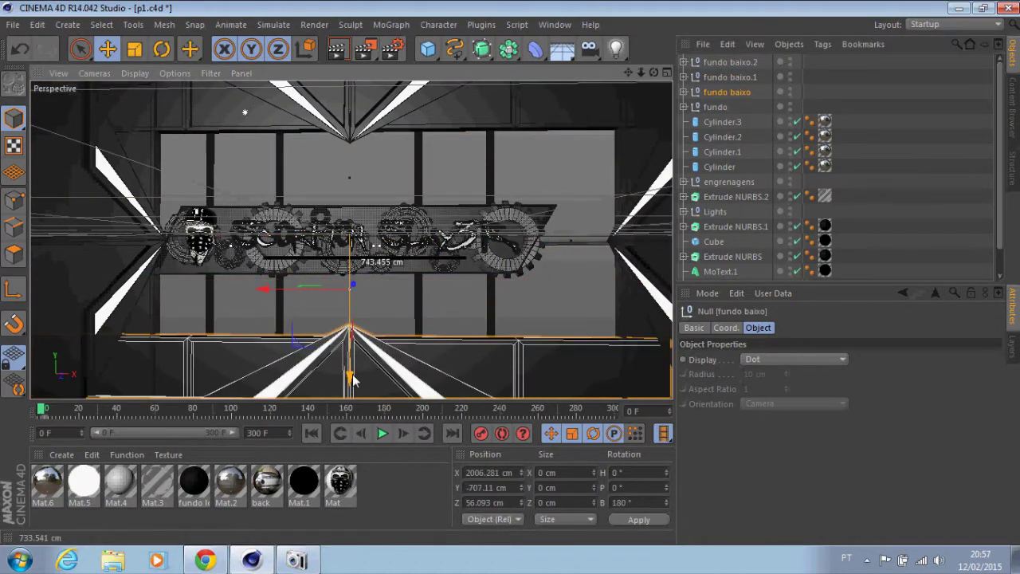
click(730, 62)
drag(104, 239, 50, 246)
click(339, 50)
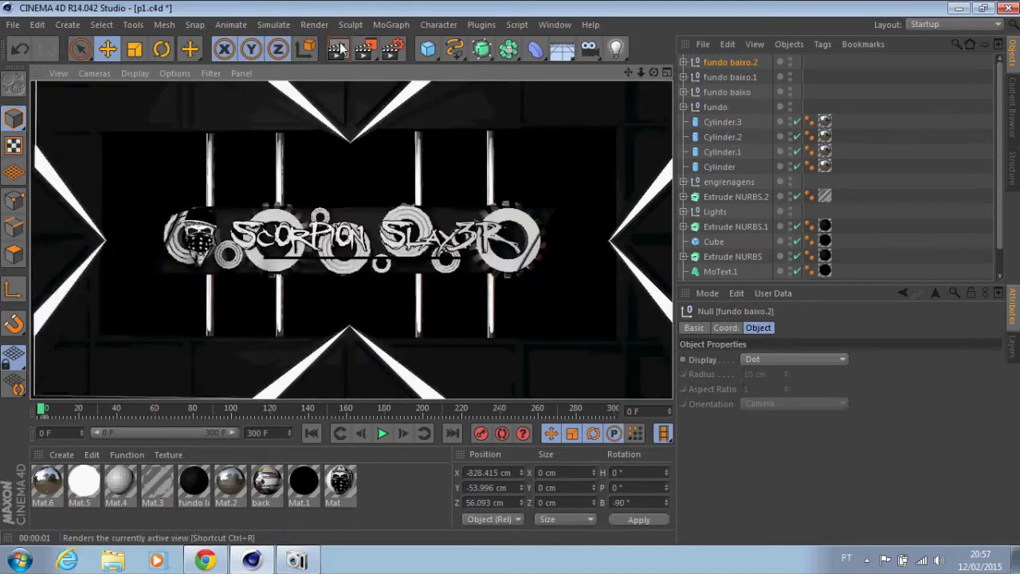
key(ctrl+v)
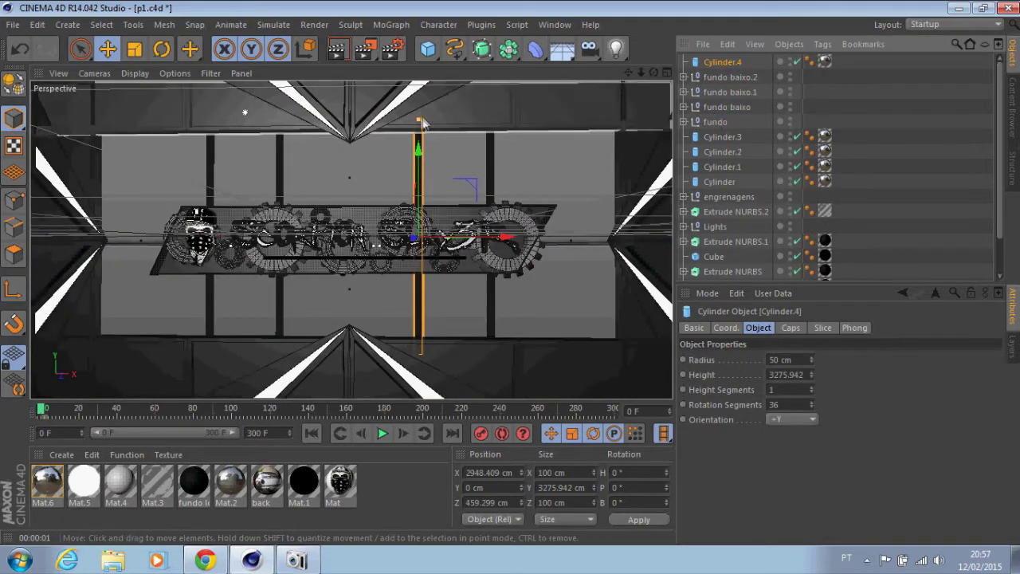
Step: Make Cylinder.4 1324.505 cm tall with 85 cm radius, dark texture and filleted caps
drag(416, 171, 421, 114)
drag(811, 361, 810, 351)
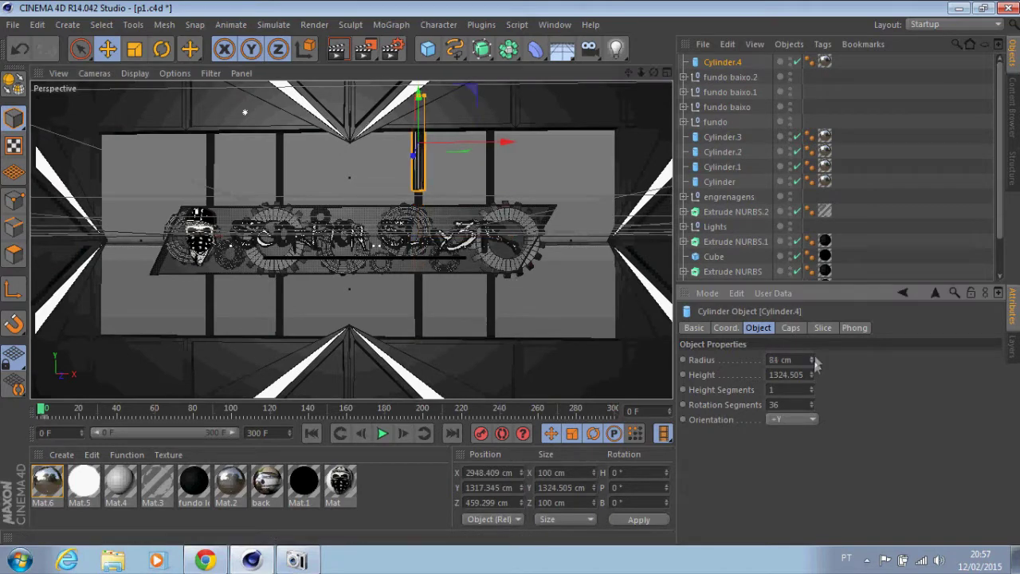
drag(418, 136, 418, 102)
click(337, 49)
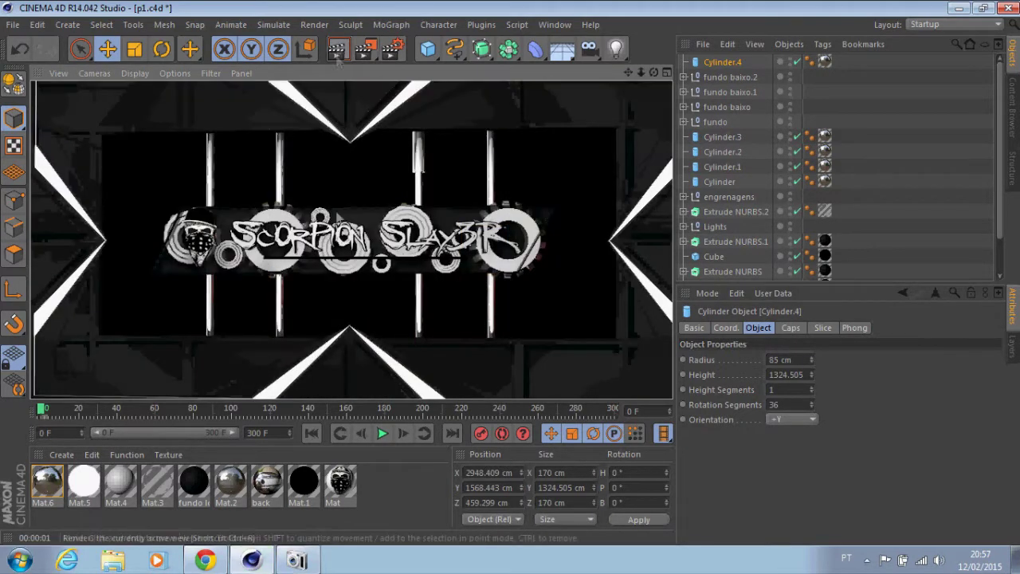
click(825, 240)
key(Delete)
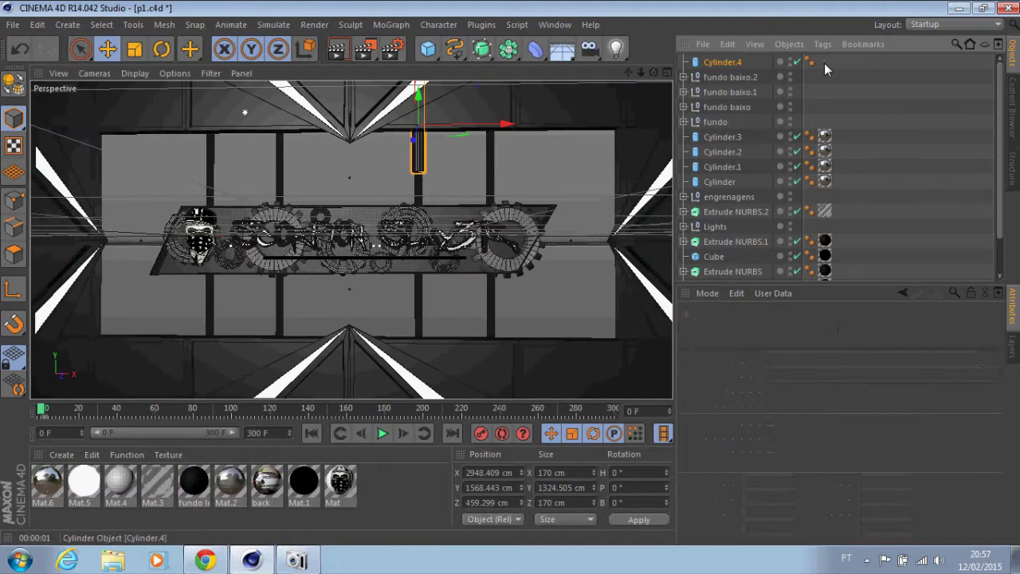
key(ctrl+z)
click(722, 62)
click(791, 328)
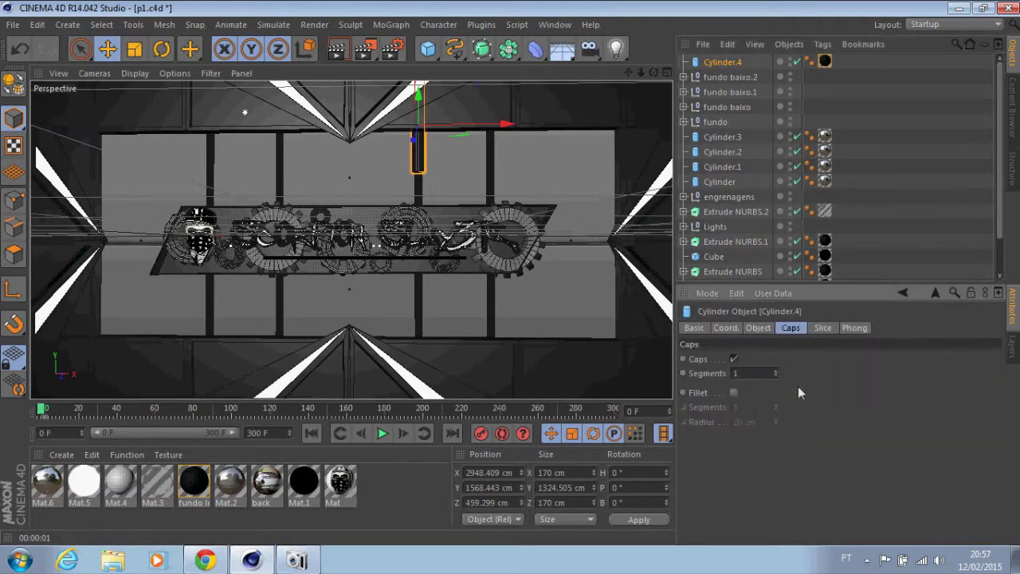
click(338, 49)
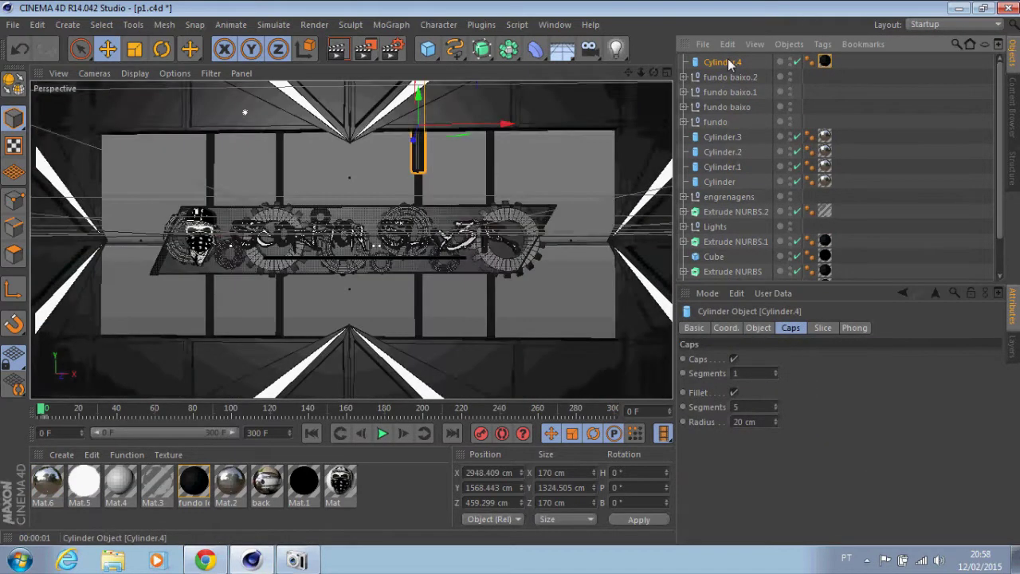
Step: Copy the pillar into four above the logo and four more below at Y -1672.1 cm
ctrl+drag(510, 125, 575, 129)
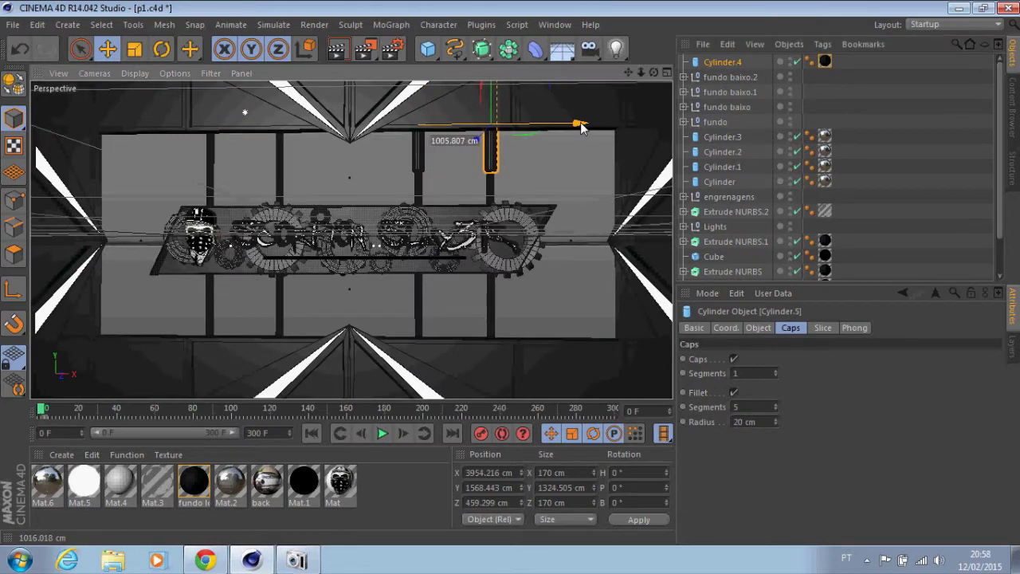
click(667, 72)
click(666, 240)
scroll(650, 95, down, 3)
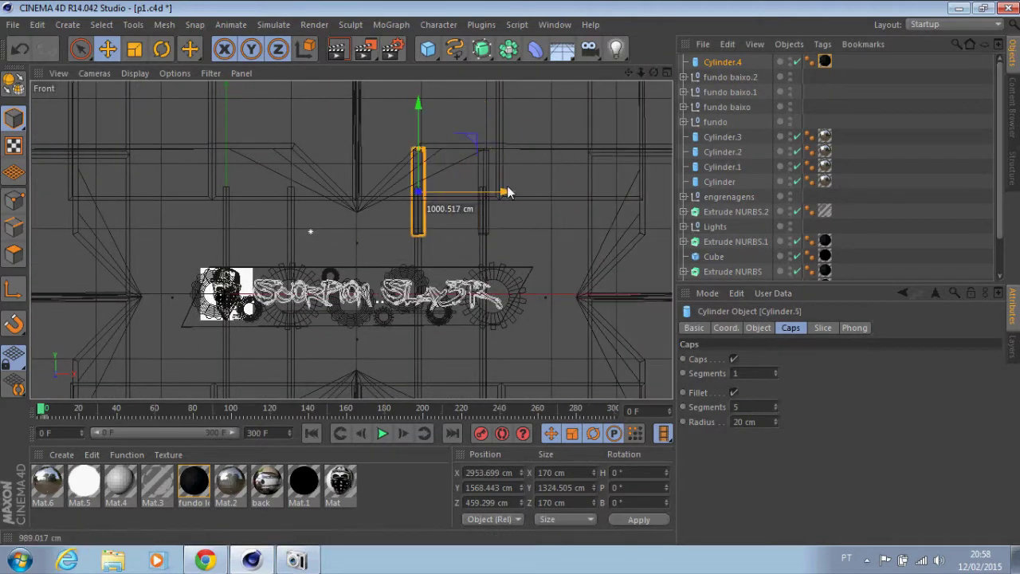
ctrl+drag(506, 192, 380, 190)
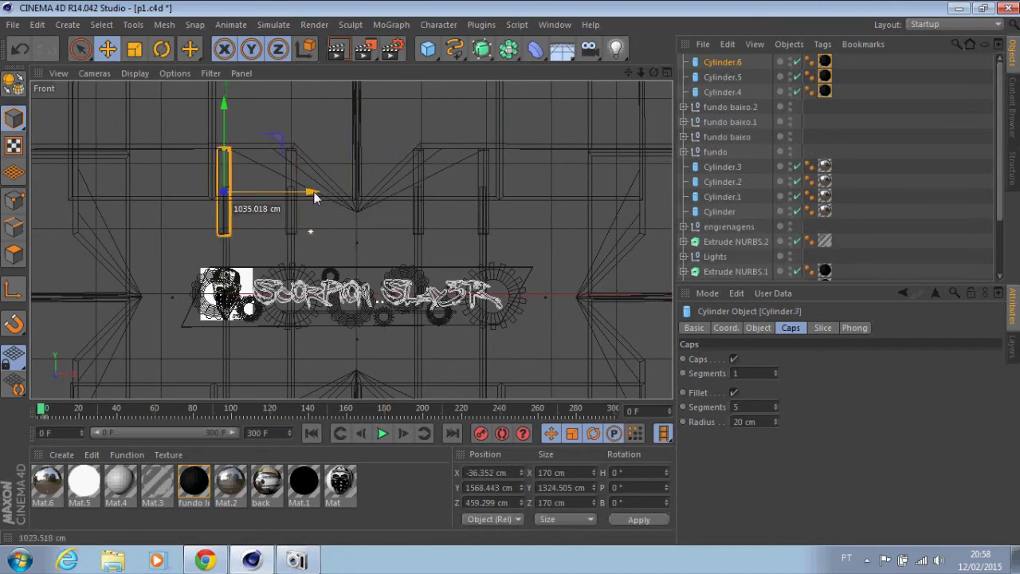
drag(313, 191, 316, 192)
mouse_move(639, 71)
mouse_down()
mouse_move(355, 127)
mouse_move(356, 262)
mouse_up()
middle_click(324, 234)
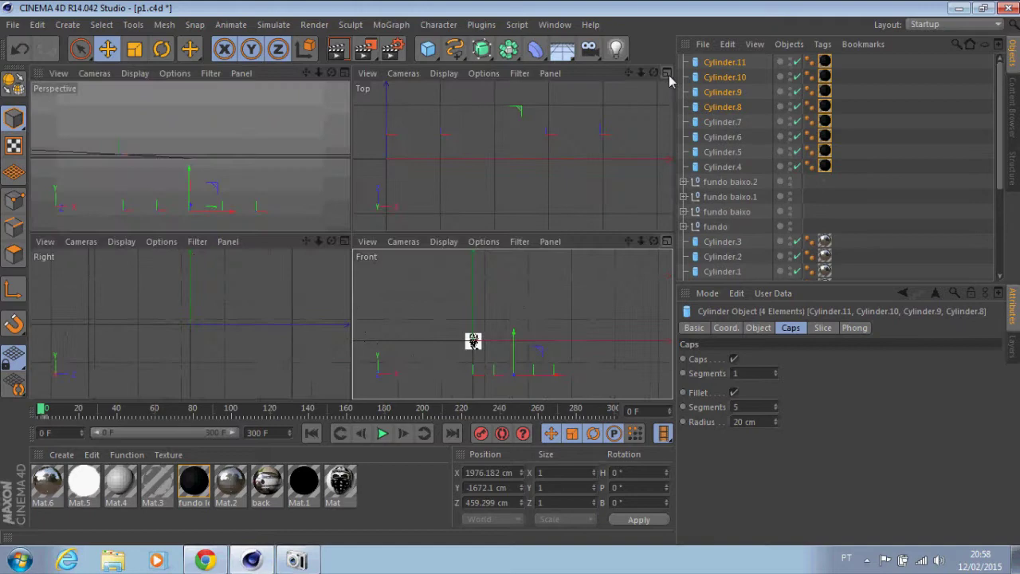
Step: Maximise the Perspective view and render it zoomed out to show the lower pillars
click(344, 73)
click(336, 49)
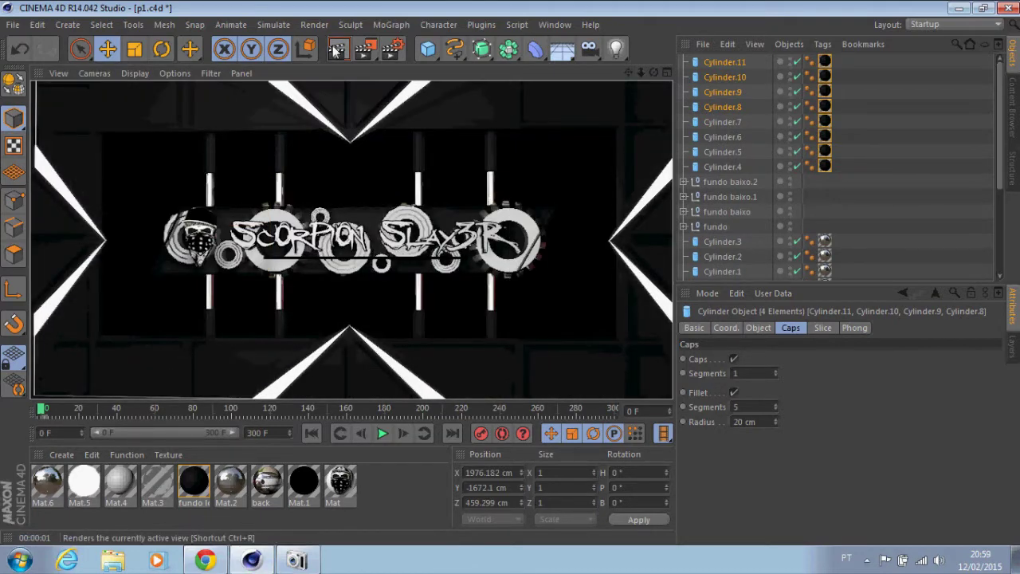
scroll(511, 274, down, 5)
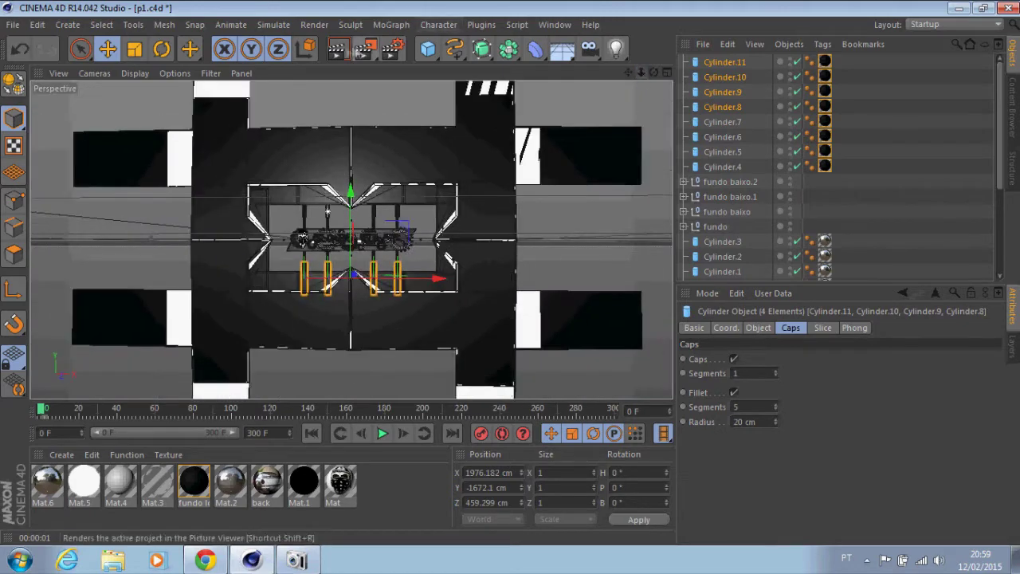
click(339, 49)
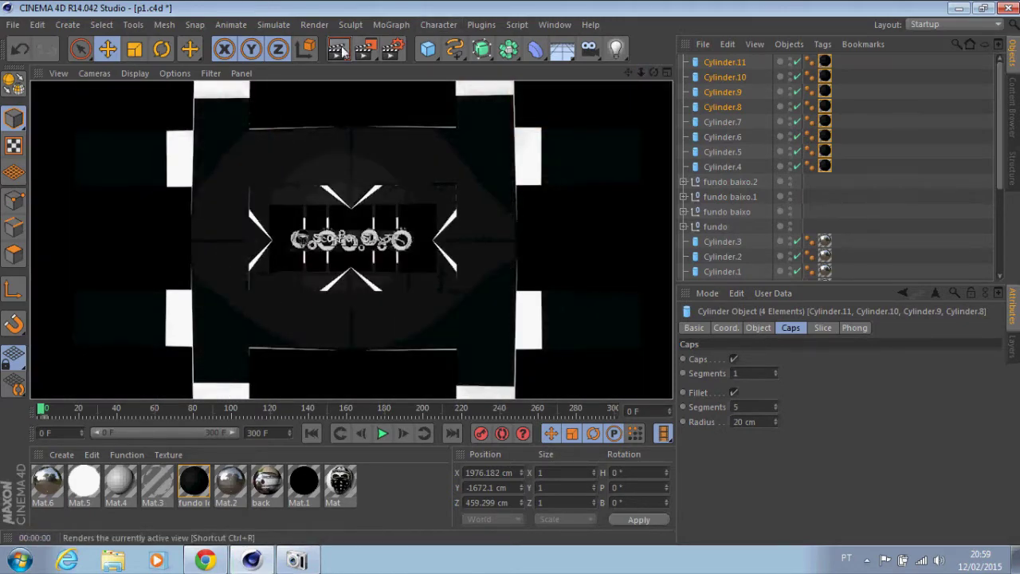
Step: Orbit around the logo, then add a Sky object and a new material
scroll(510, 272, up, 2)
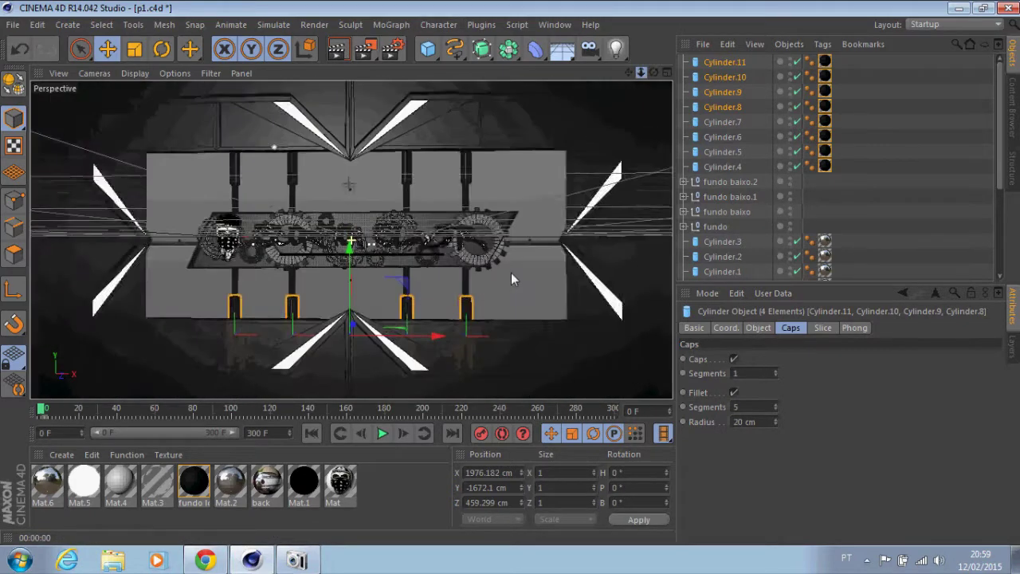
drag(653, 73, 511, 280)
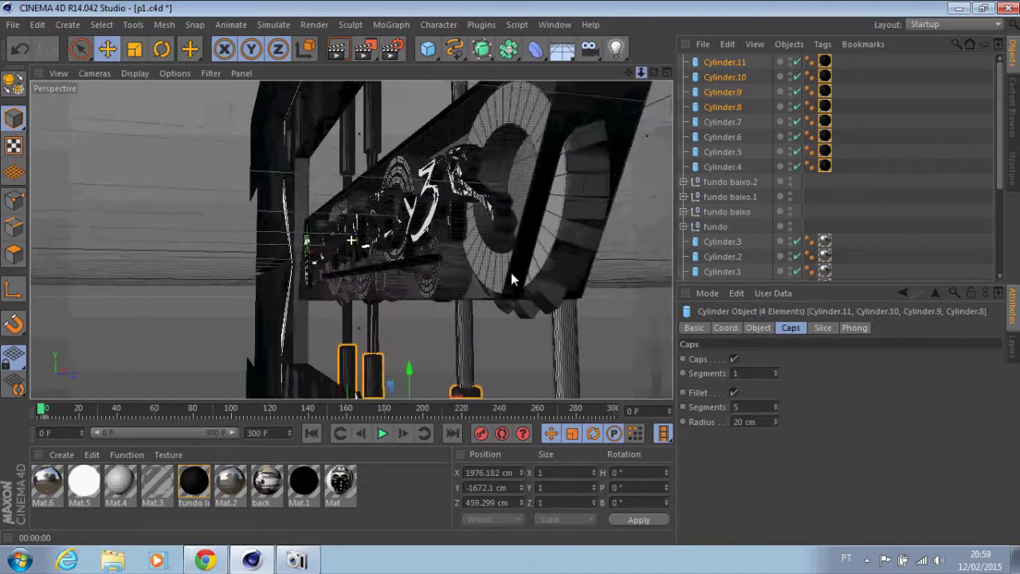
click(561, 49)
click(615, 95)
Step: Load a galaxy star image into Mat.7's Color channel, tiled at Length U 17% and V 14%
double_click(391, 473)
double_click(43, 482)
click(245, 259)
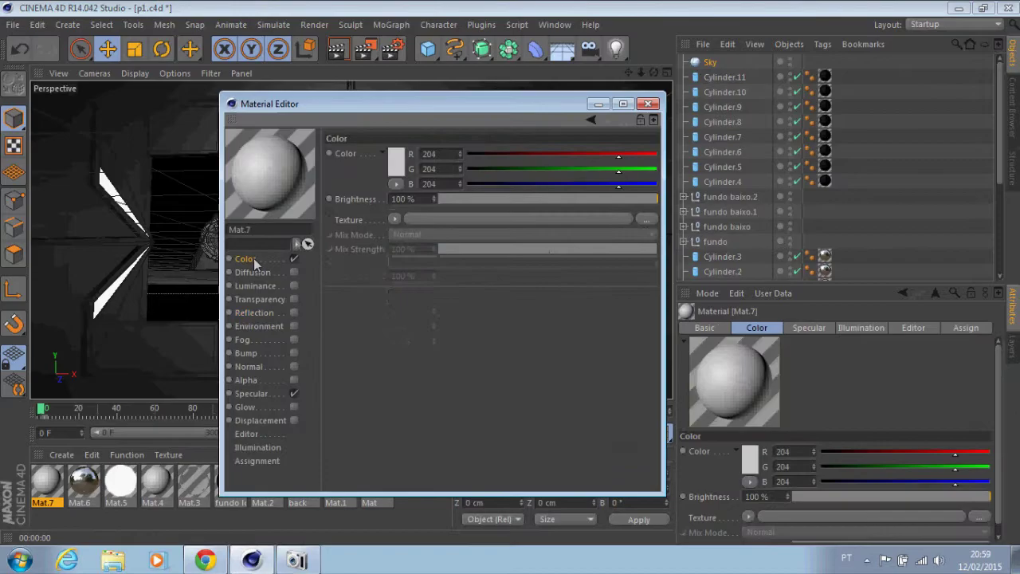
click(394, 218)
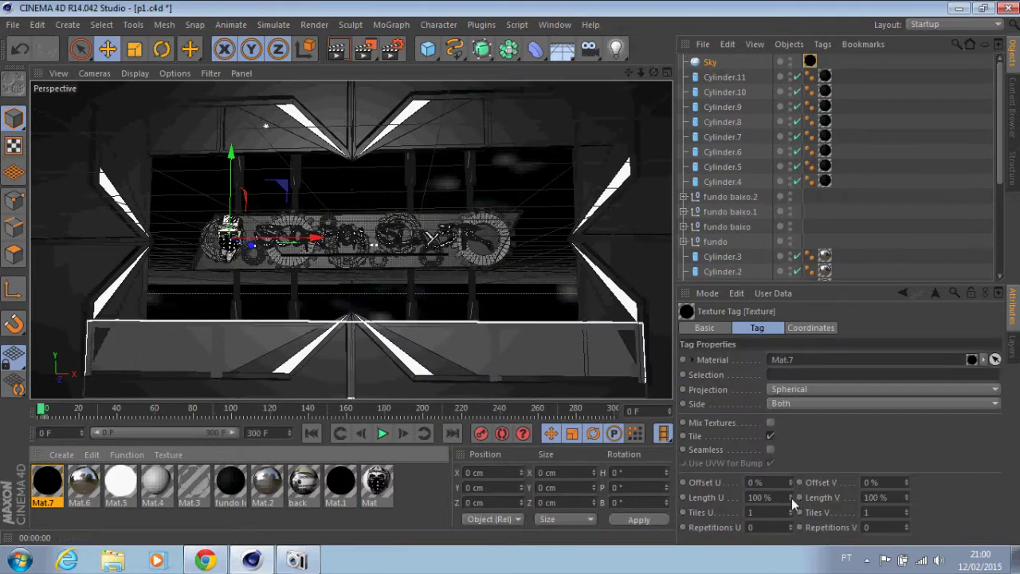
drag(792, 499, 793, 499)
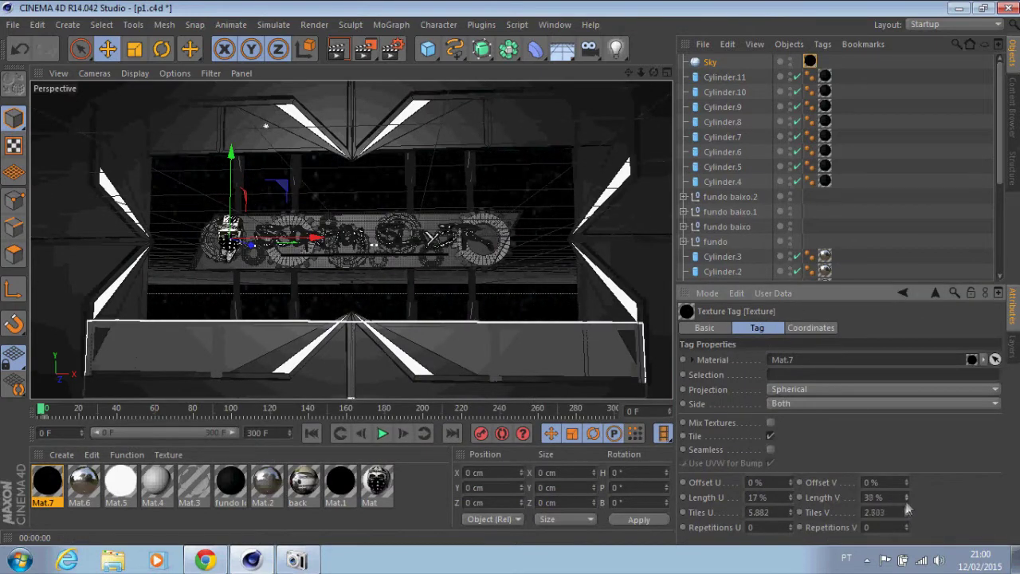
drag(907, 505, 906, 510)
Step: Render with the starry sky, then delete the Sky object and render again
click(338, 52)
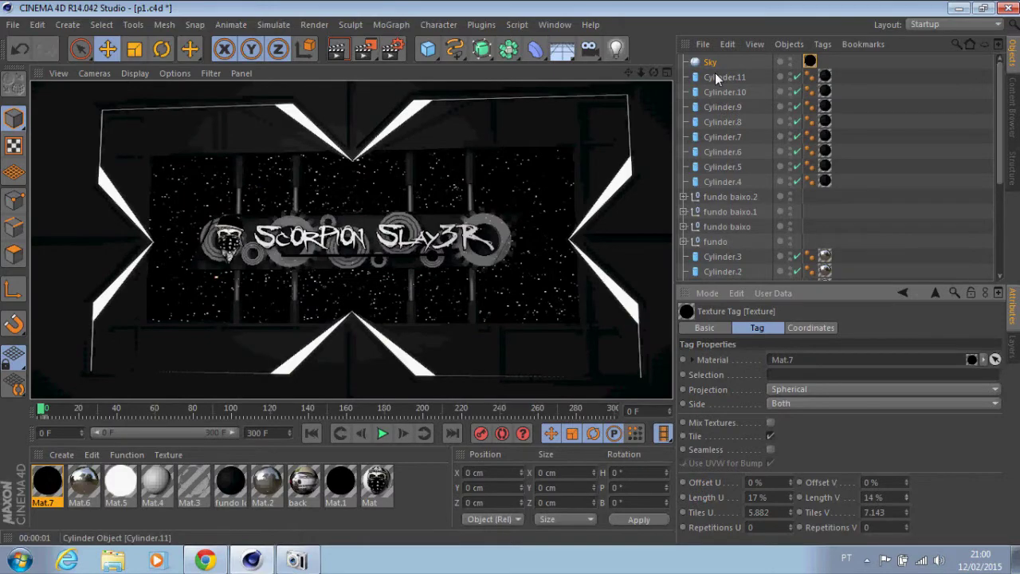
key(Delete)
click(348, 53)
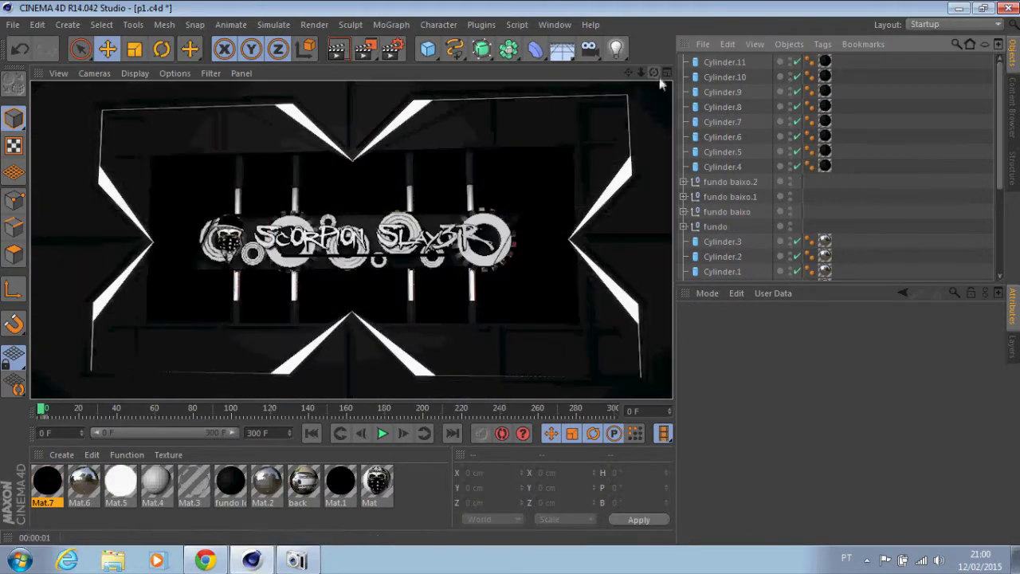
Step: Zoom in on the pillars and render the view
scroll(511, 272, up, 2)
scroll(511, 273, up, 2)
scroll(511, 272, up, 2)
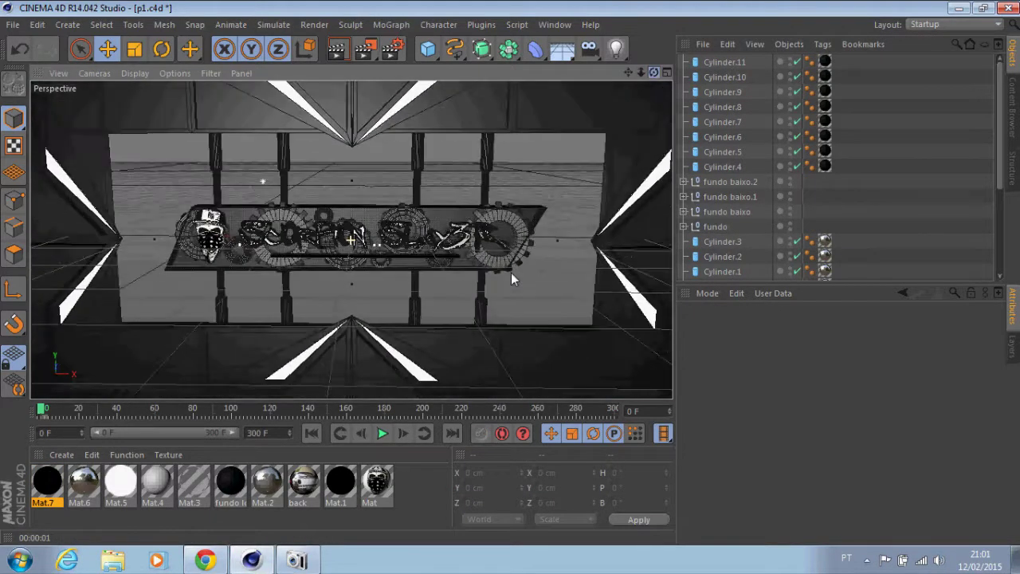
click(339, 50)
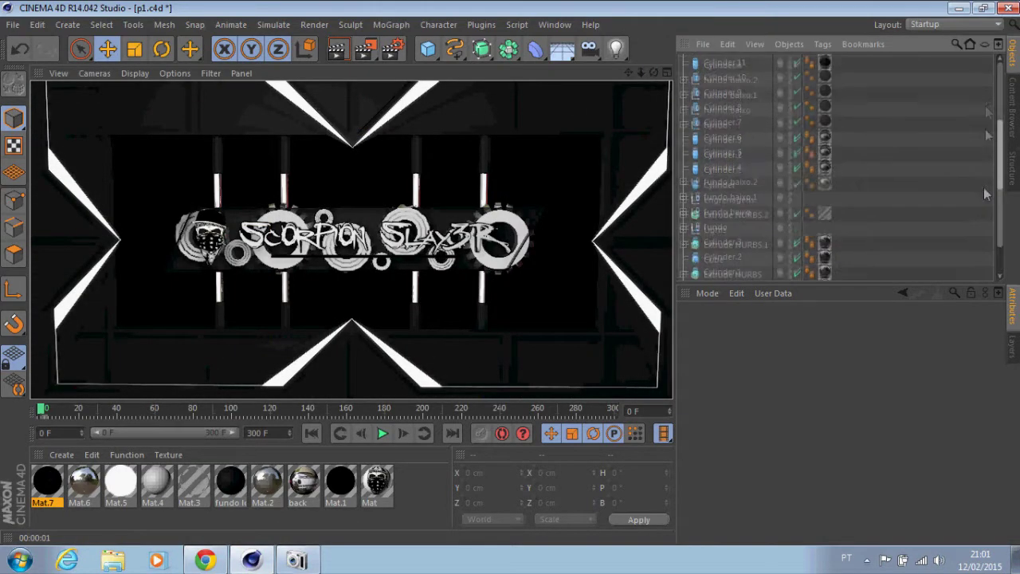
Step: Group Cylinder.11 through Cylinder.4 under a null named pilares
click(734, 167)
shift+click(725, 61)
right_click(725, 64)
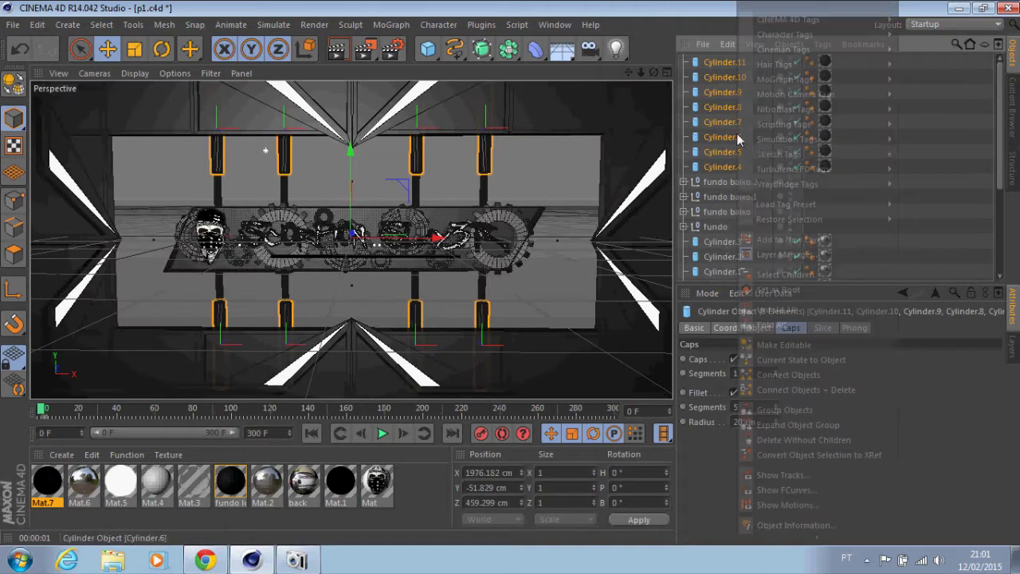
click(797, 410)
double_click(711, 61)
text(pilares)
key(Return)
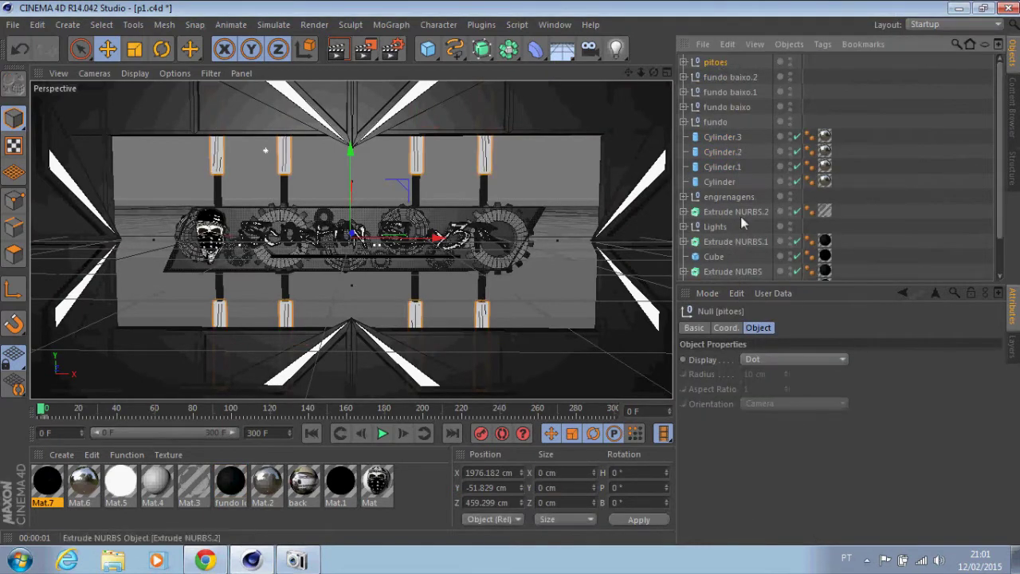
Step: Move the chrome cylinders Cylinder.3 through Cylinder into pilares and add a Camera
click(720, 182)
shift+click(722, 136)
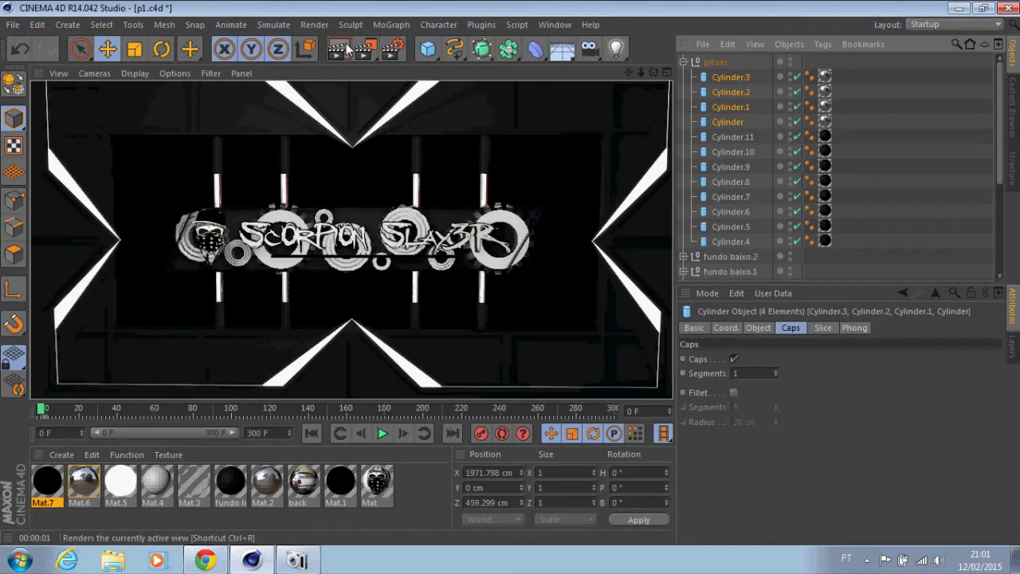
click(589, 49)
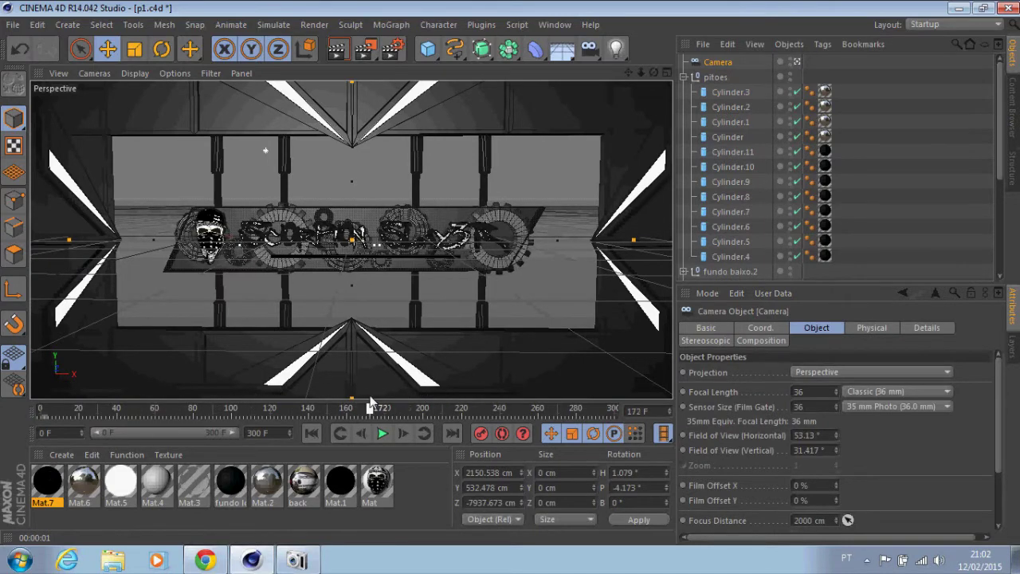
Step: Bring the camera view closer to the logo and render a preview
drag(653, 73, 511, 278)
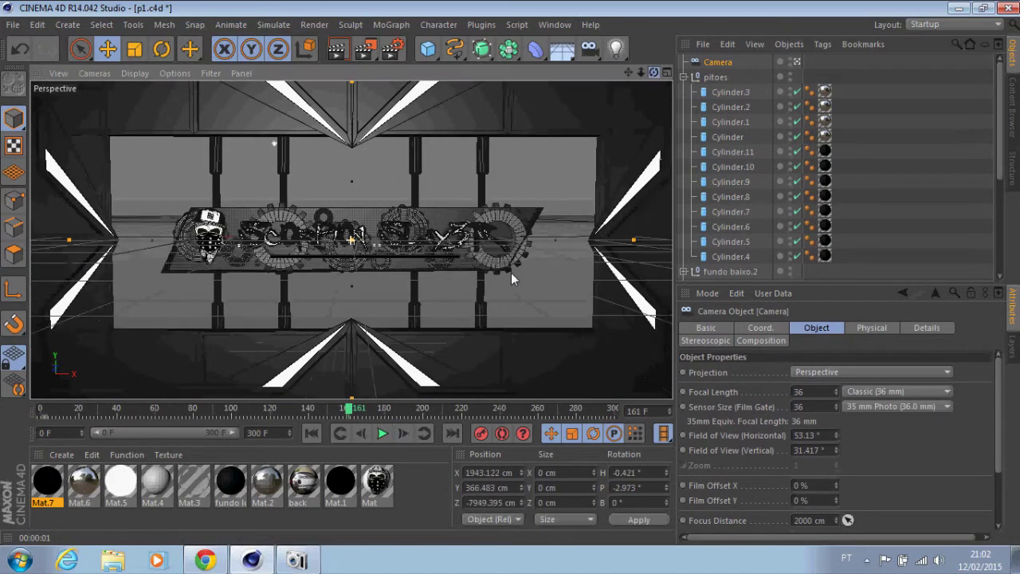
drag(640, 71, 510, 273)
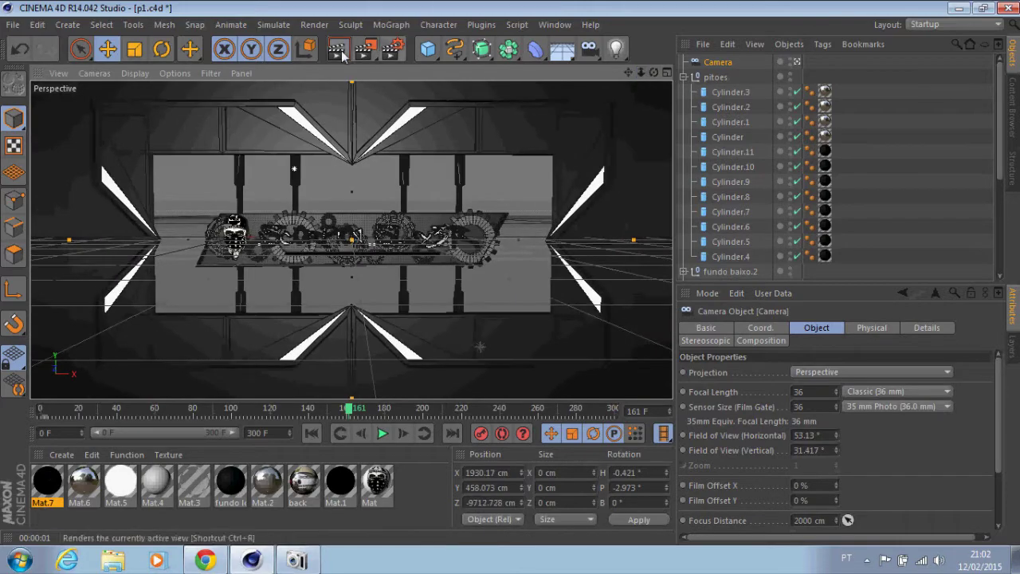
click(339, 50)
Step: Play the camera animation, rewind to frame 0, and add a second camera
mouse_move(653, 71)
mouse_down()
mouse_move(514, 271)
mouse_move(640, 70)
mouse_up()
click(382, 433)
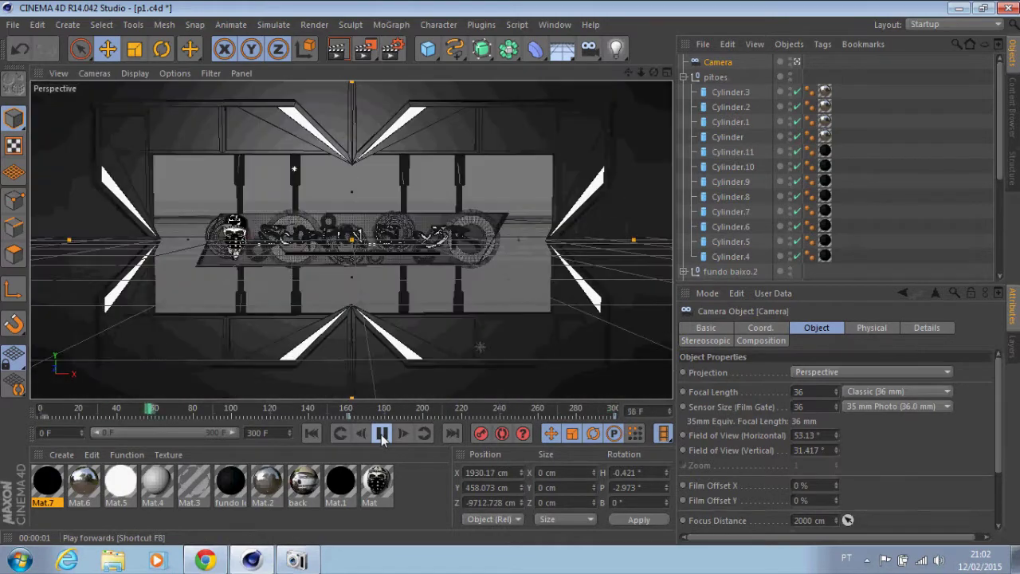
click(336, 48)
drag(220, 410, 42, 410)
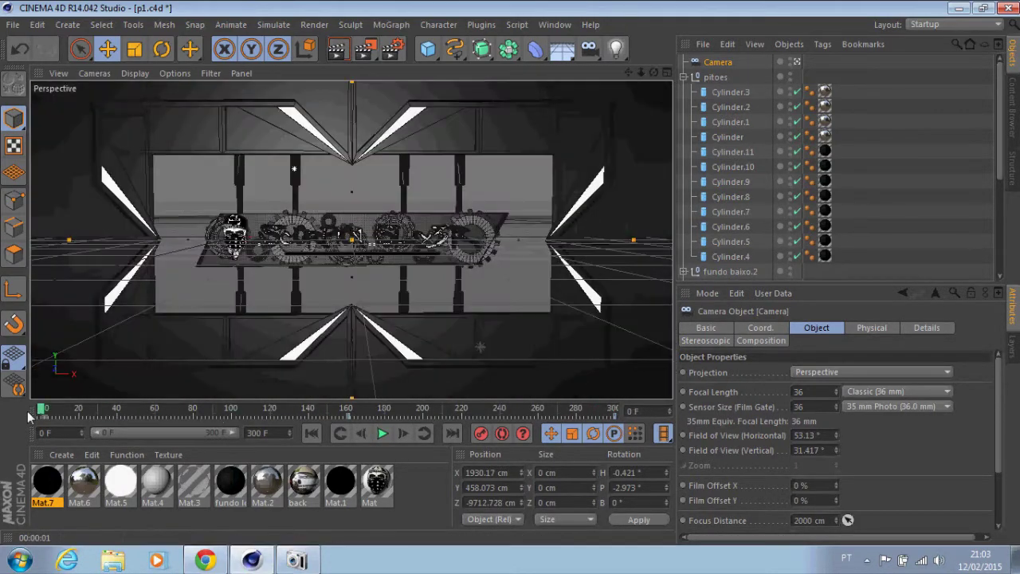
drag(589, 48, 650, 87)
Step: Rename the original camera to final and Camera.1 to 1
double_click(713, 76)
text(final)
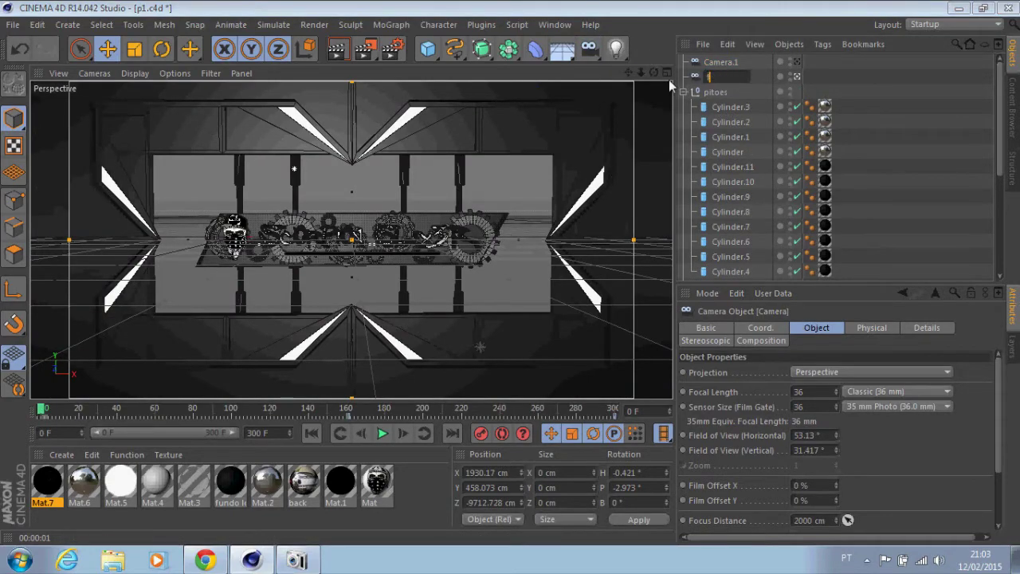
key(Return)
double_click(717, 62)
text(1)
key(Return)
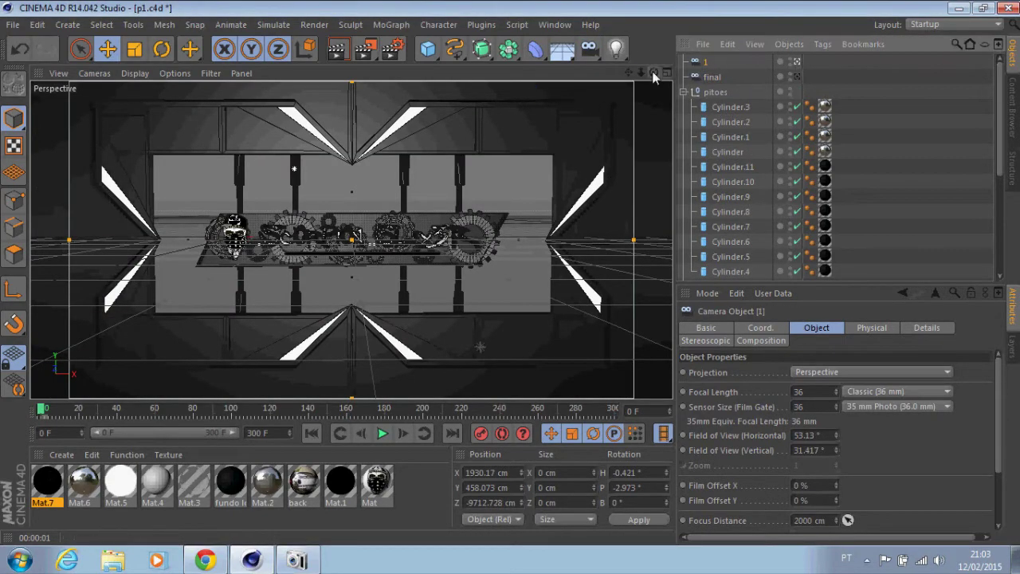
Step: Frame camera 1 in a steep close-up of the skull and Scorpion text, rendering to check
drag(653, 74, 510, 279)
scroll(511, 279, up, 3)
scroll(511, 279, up, 3)
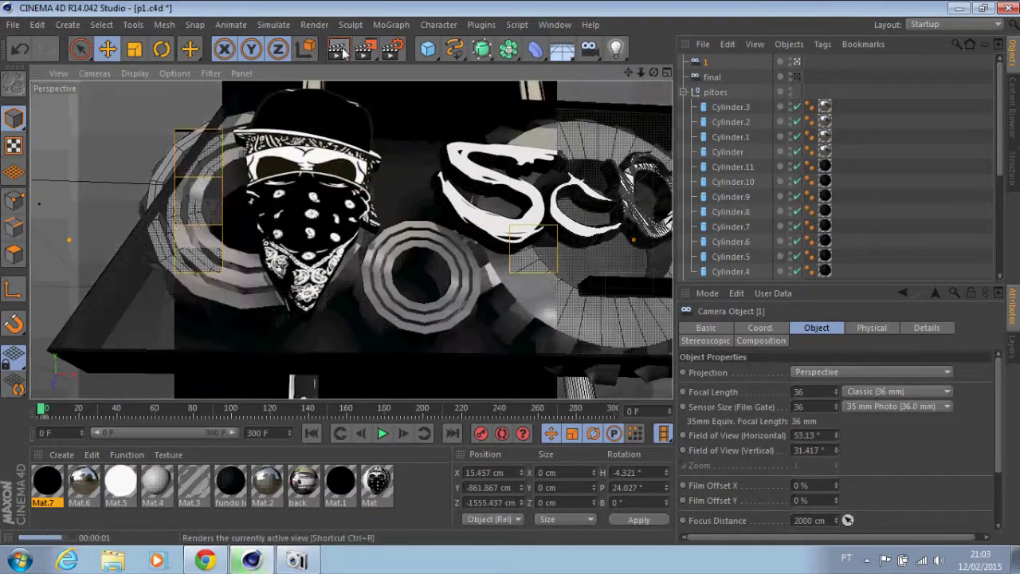
scroll(510, 273, down, 3)
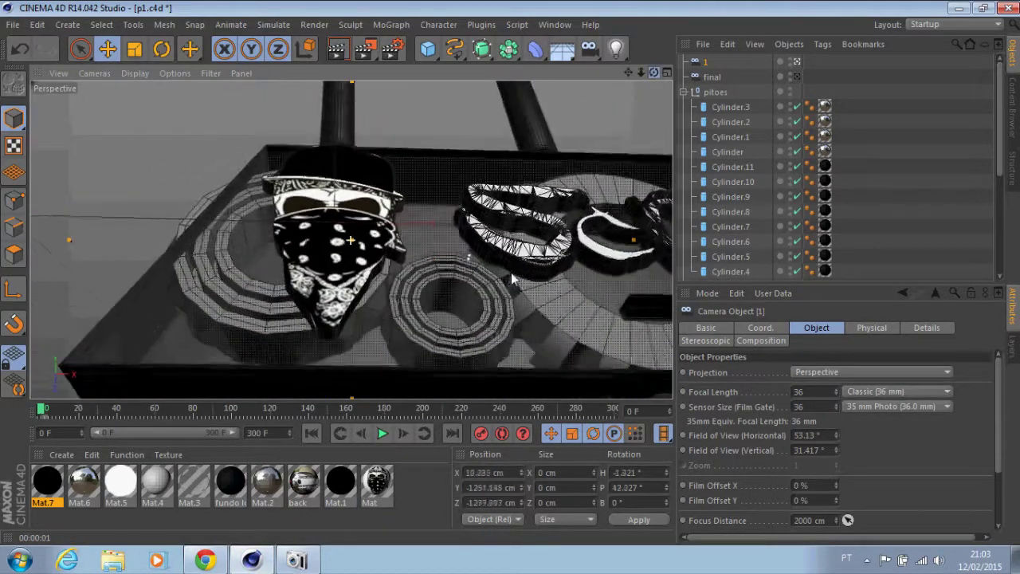
alt+drag(511, 272, 494, 335)
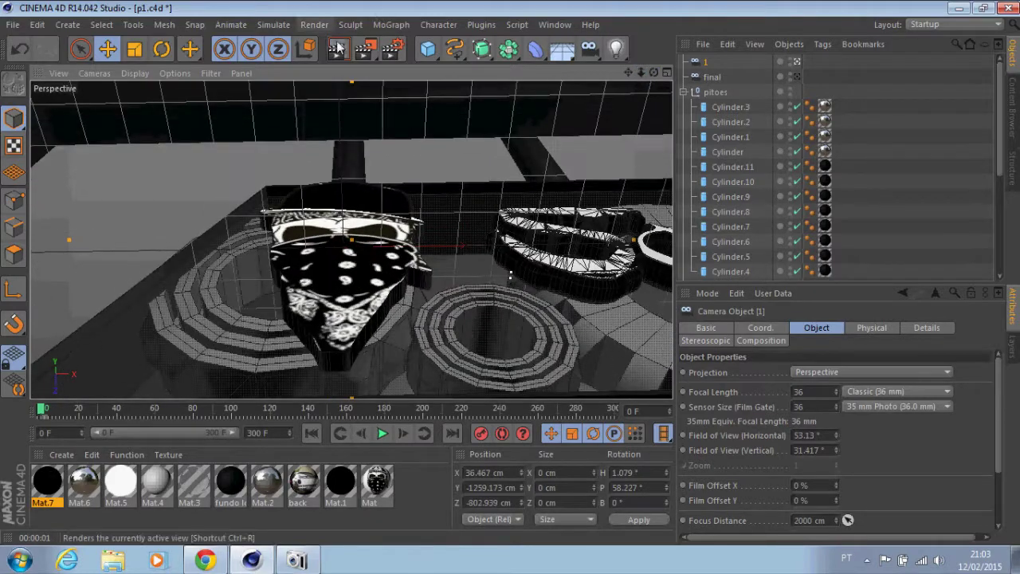
click(339, 49)
mouse_move(343, 223)
alt+mouse_down()
mouse_move(350, 239)
mouse_move(343, 215)
alt+mouse_up()
click(338, 49)
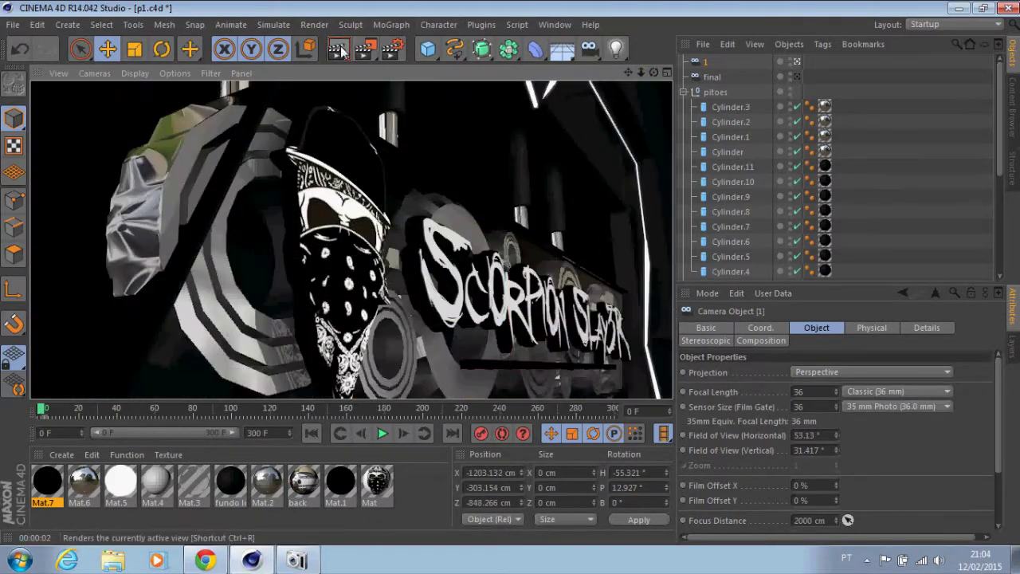
Step: Move camera 1 toward the SLAY3R lettering at frame 91
drag(641, 72, 621, 80)
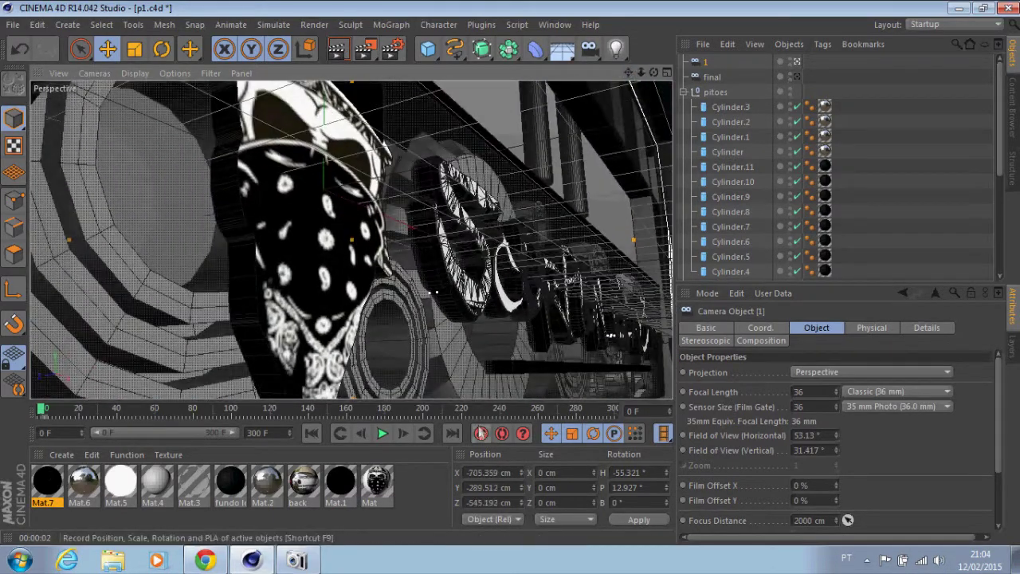
click(215, 410)
drag(646, 76, 510, 273)
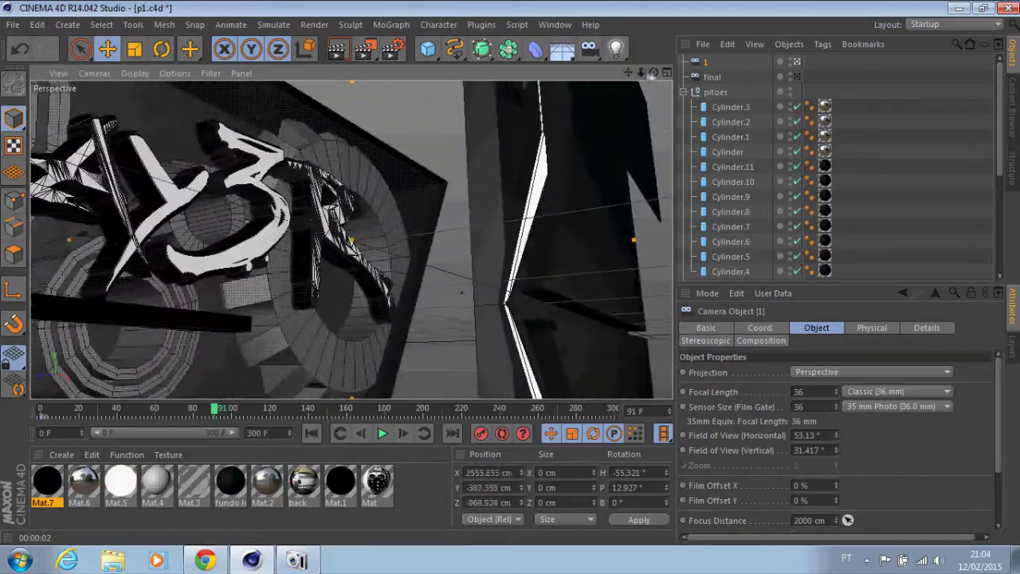
Step: Preview the flythrough by scrubbing, playing and rendering, then add a third camera
click(311, 433)
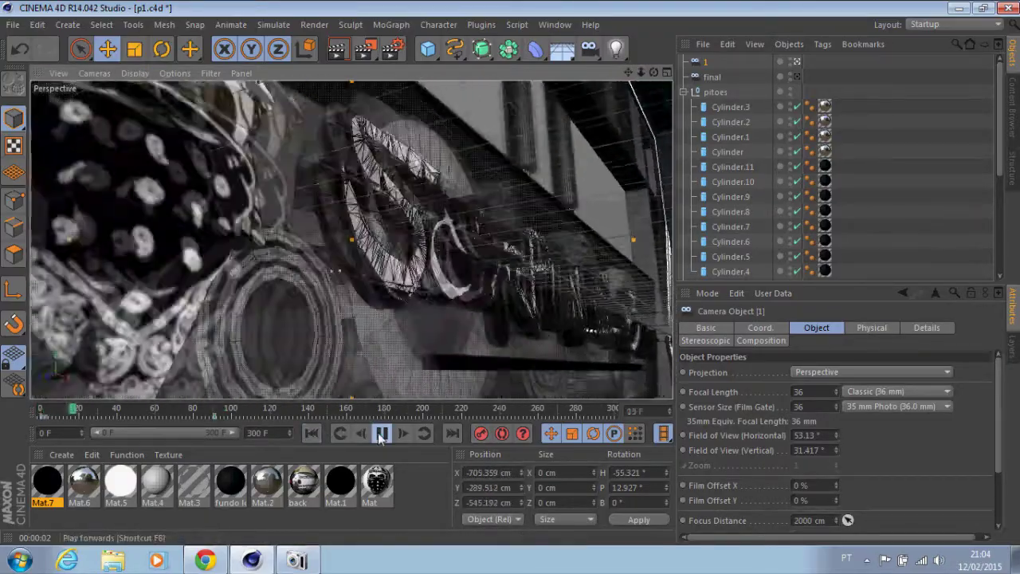
drag(40, 410, 246, 410)
click(215, 419)
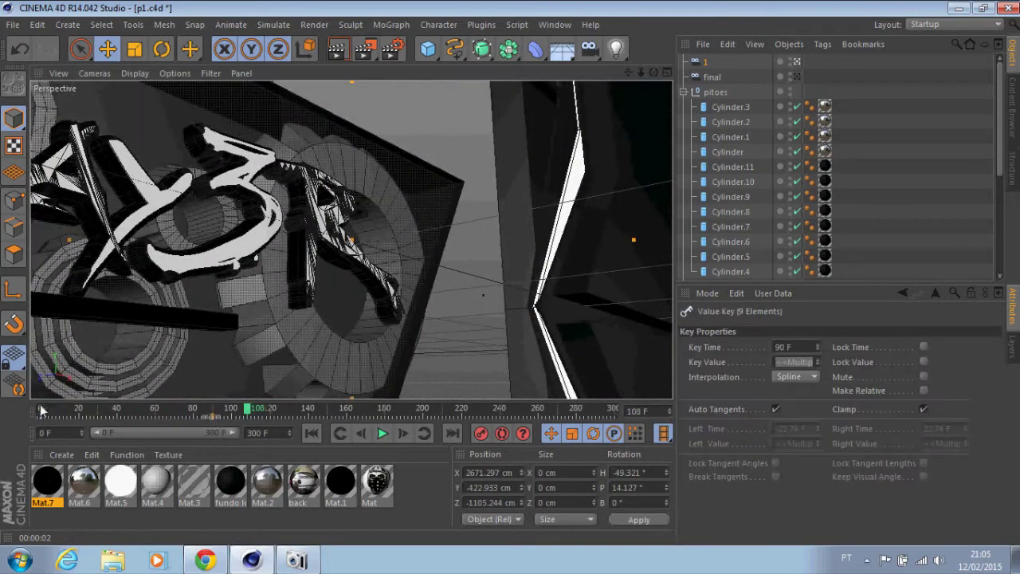
click(42, 410)
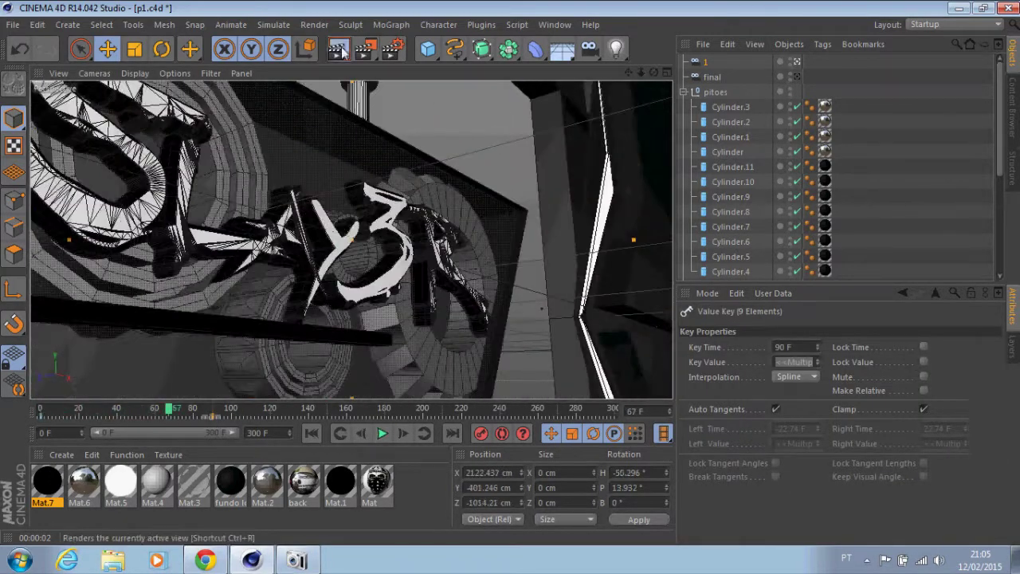
click(339, 50)
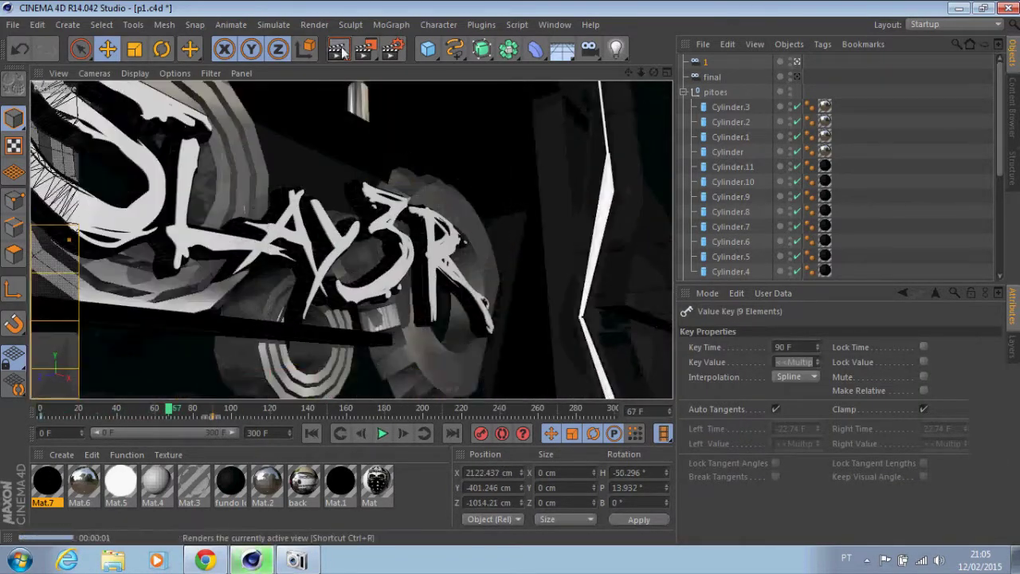
click(383, 434)
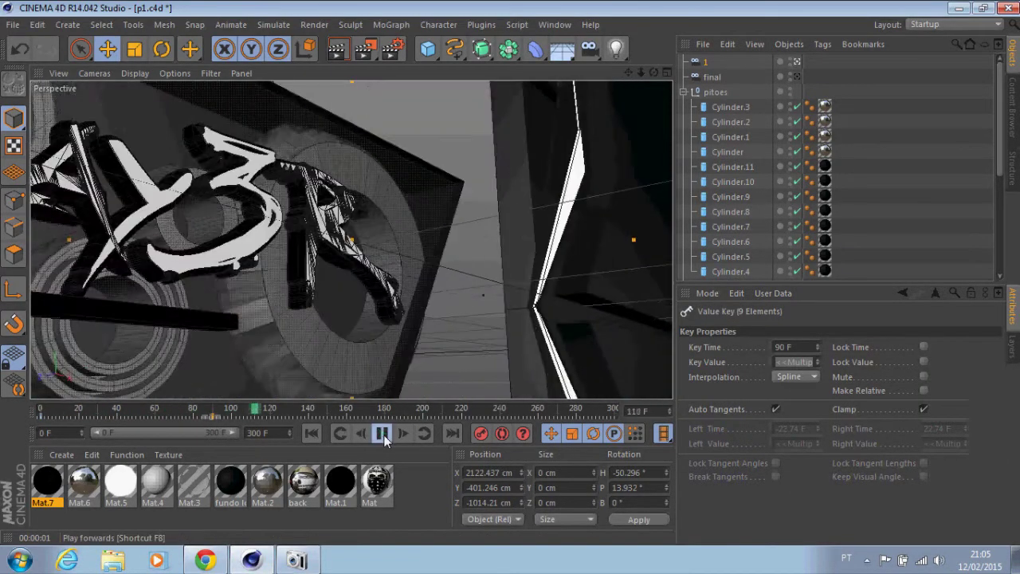
click(316, 433)
click(337, 50)
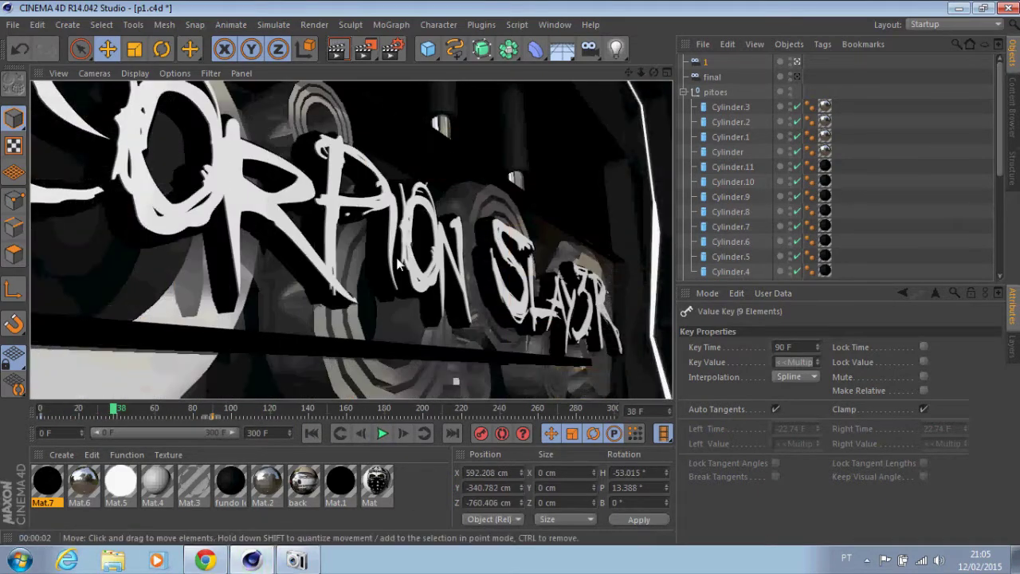
click(381, 434)
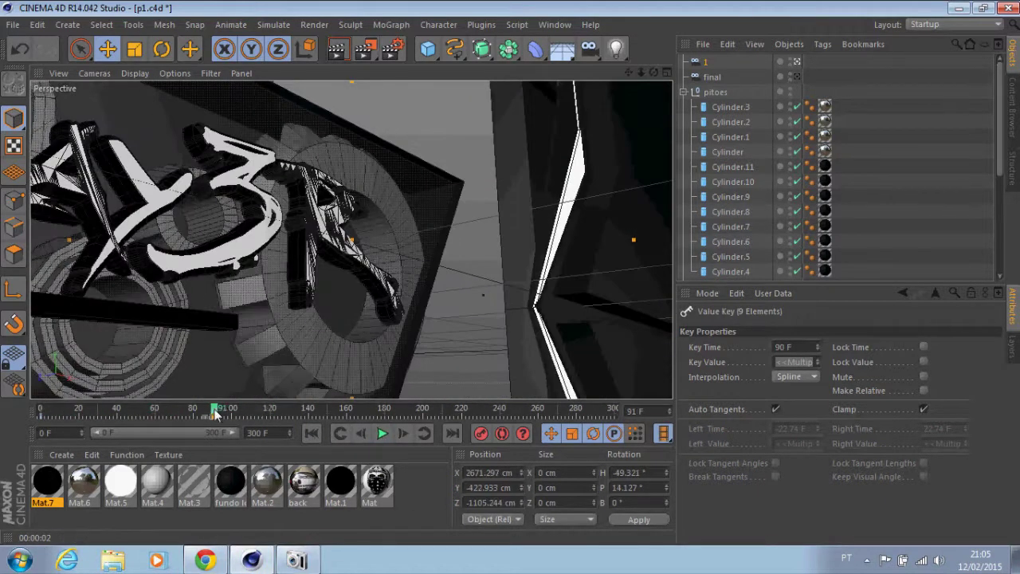
drag(589, 48, 632, 77)
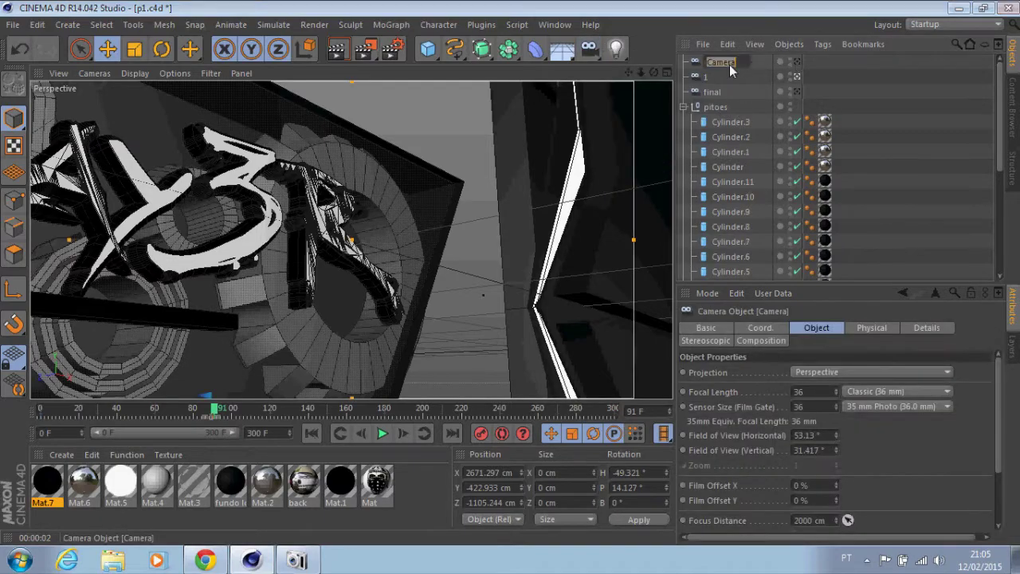
Step: Look through camera 2, frame the SLAY3R end of the sign and render
click(797, 62)
alt+drag(509, 273, 511, 273)
click(338, 49)
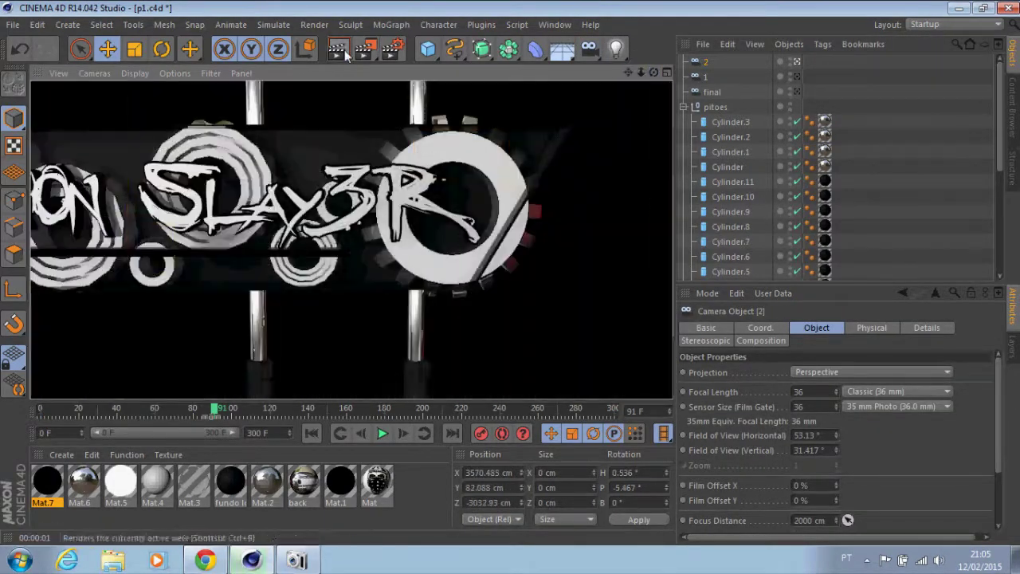
Step: Key camera 2's move to a frontal SCORPION view near frame 160, scrub to check, then exit its view
click(345, 413)
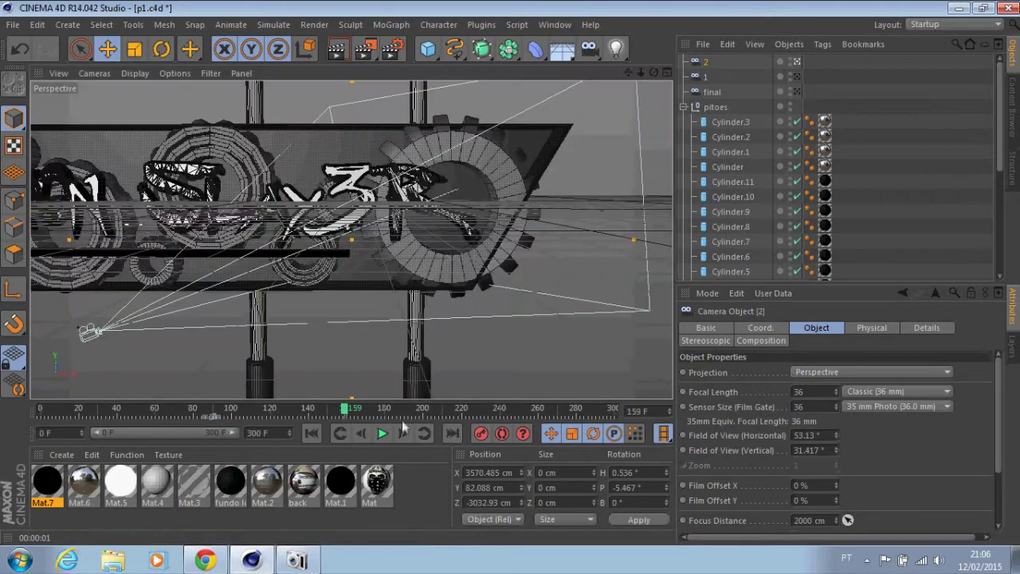
drag(345, 410, 217, 406)
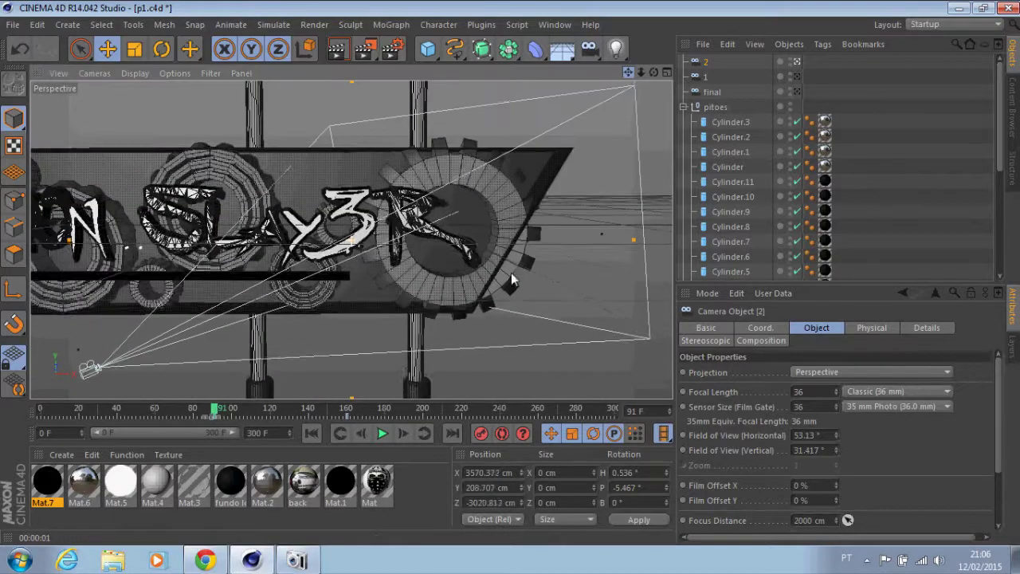
drag(216, 410, 318, 411)
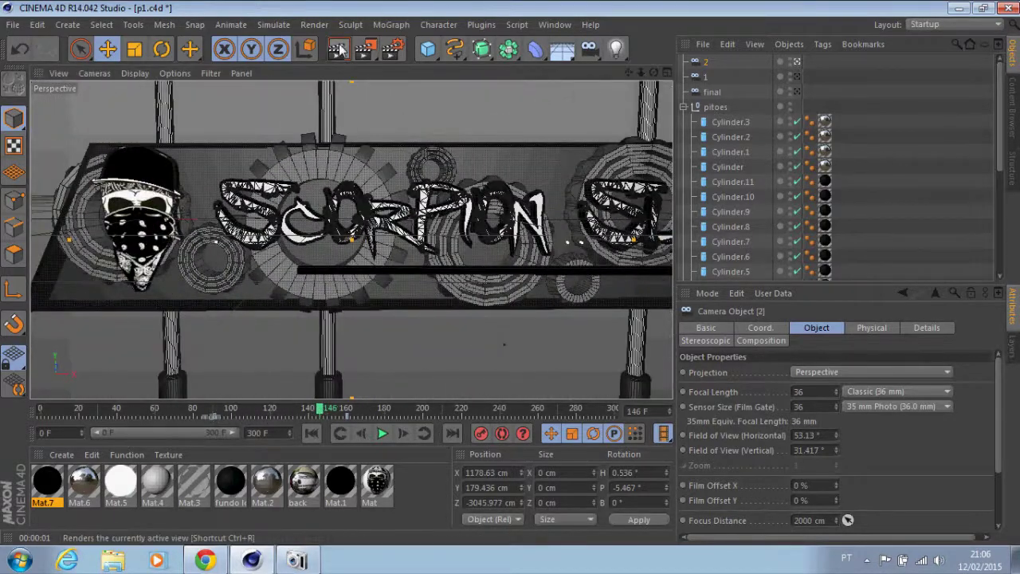
mouse_move(319, 411)
mouse_down()
mouse_move(275, 413)
mouse_move(426, 410)
mouse_up()
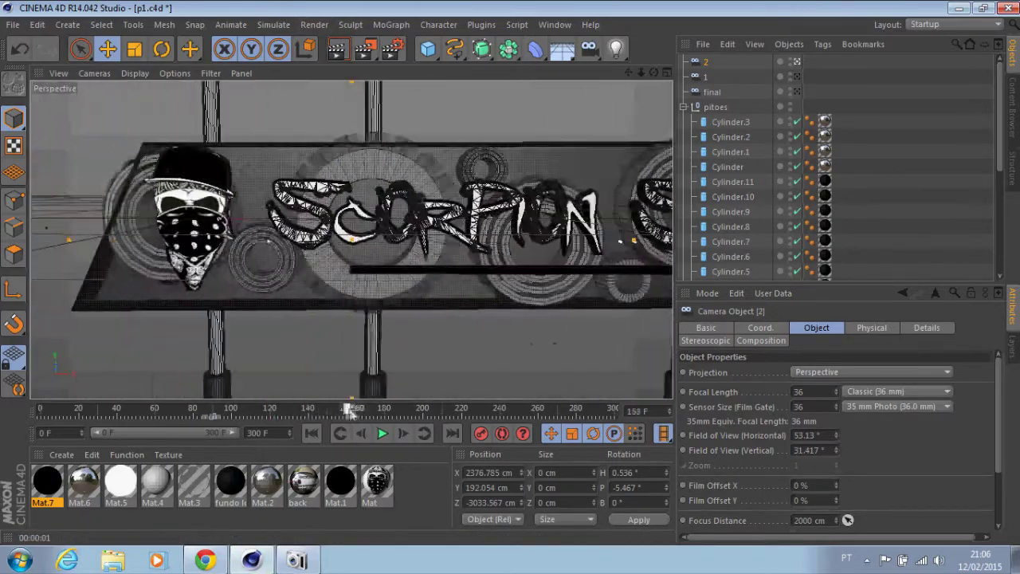
click(796, 61)
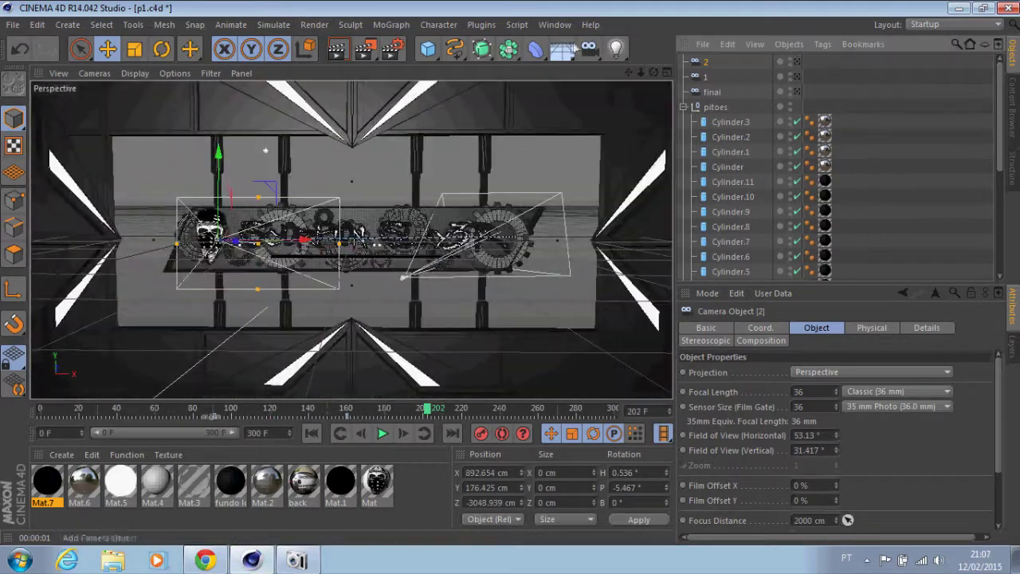
Step: Add a Null named frente and orbit to view the scene from above
drag(428, 49, 428, 75)
double_click(713, 61)
text(frente)
key(Return)
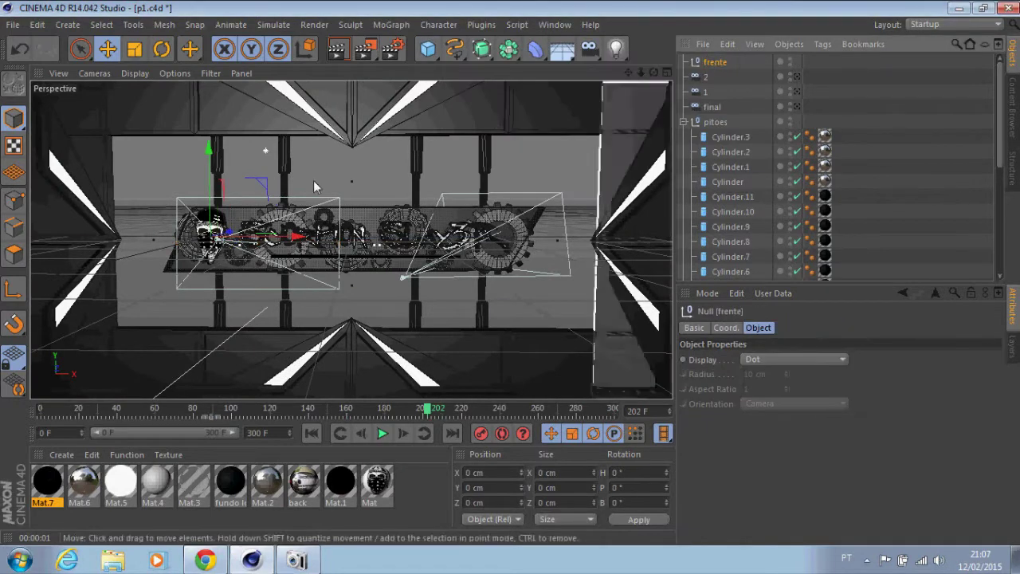
alt+drag(301, 239, 436, 212)
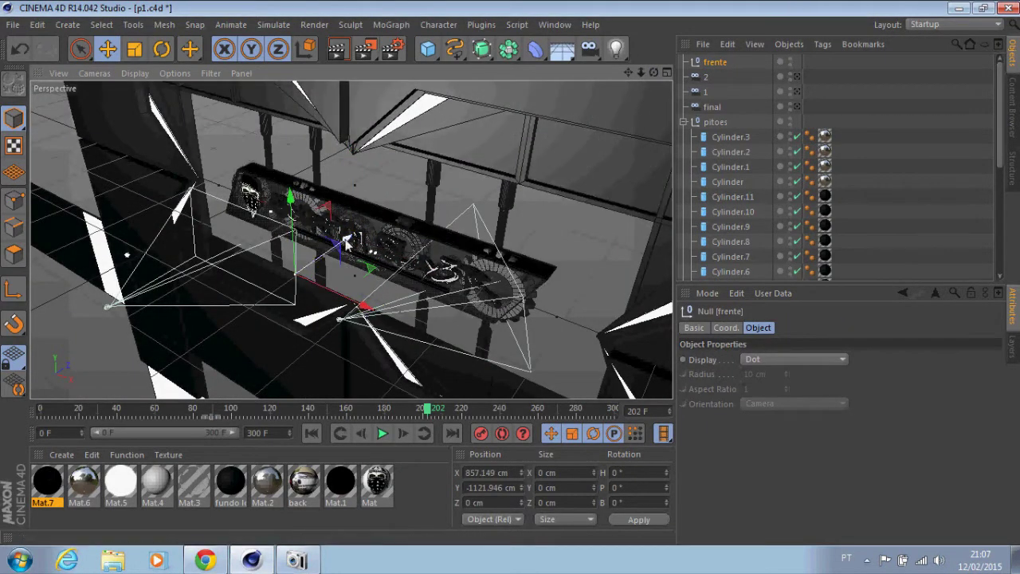
Step: Duplicate the null as atraz at Z 5455.092 cm, then select the final camera at frame 161
key(ctrl+shift+z)
double_click(713, 61)
text(ad)
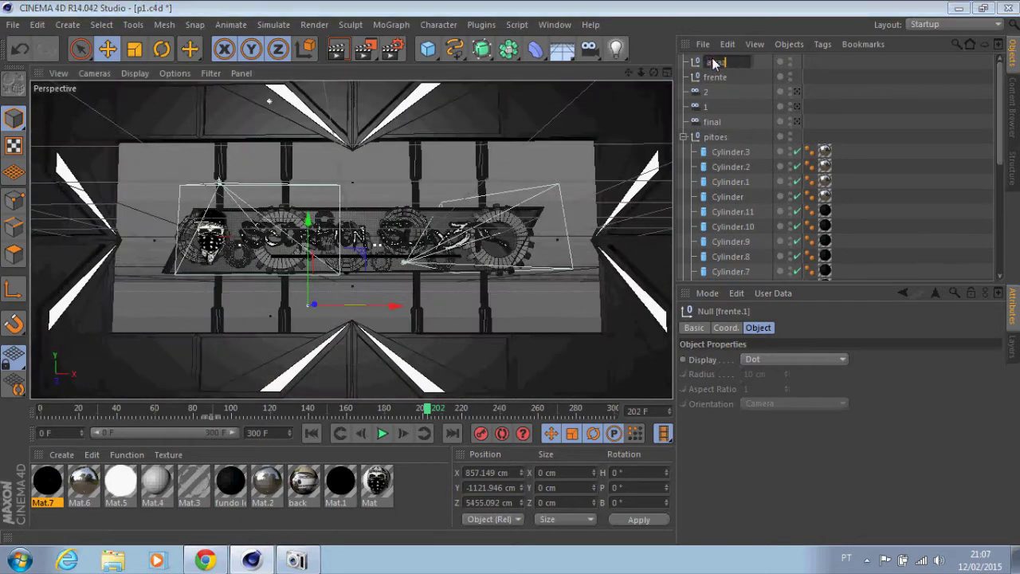
text(traz)
key(Return)
key(ctrl+shift+y)
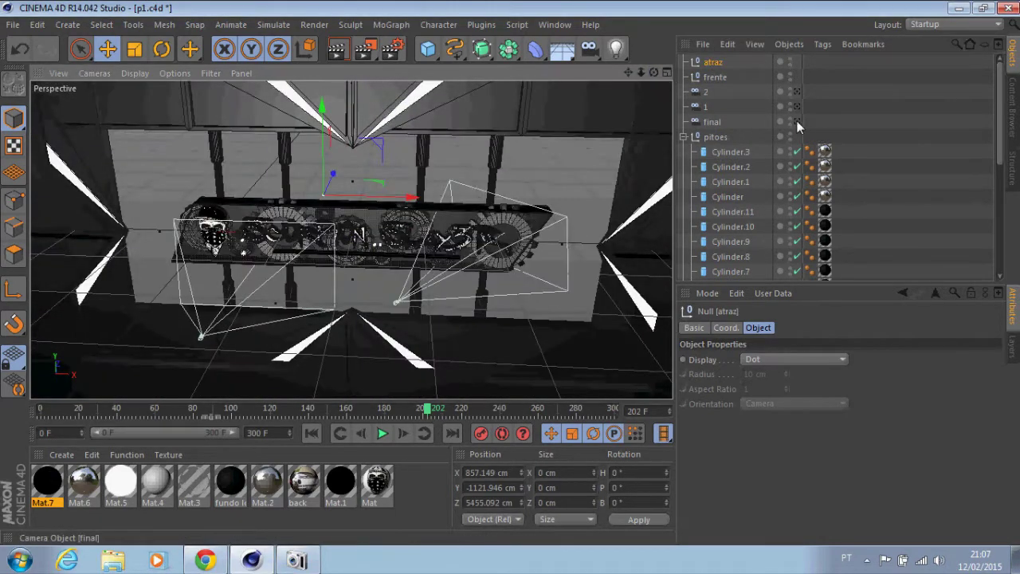
key(ctrl+shift+z)
click(712, 121)
drag(426, 408, 351, 405)
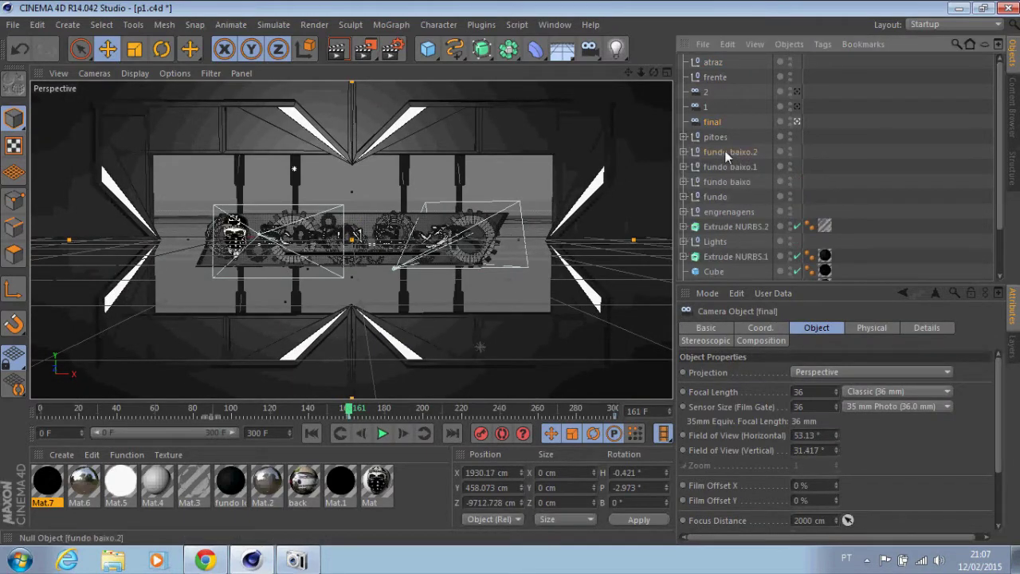
Step: Key fundo baixo.2 sliding right toward the centre at frame 220
click(724, 151)
drag(353, 412, 462, 412)
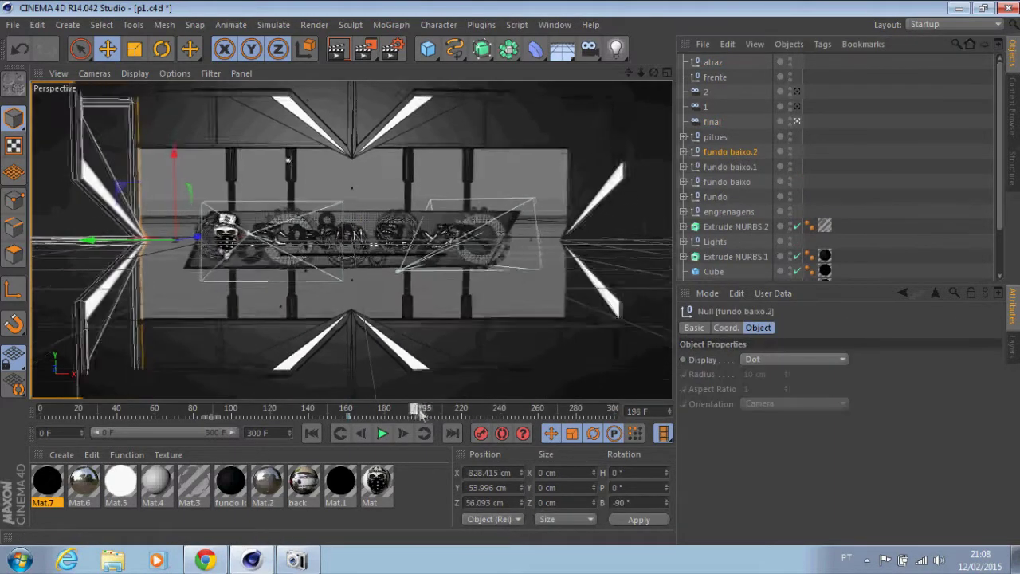
drag(66, 248, 119, 249)
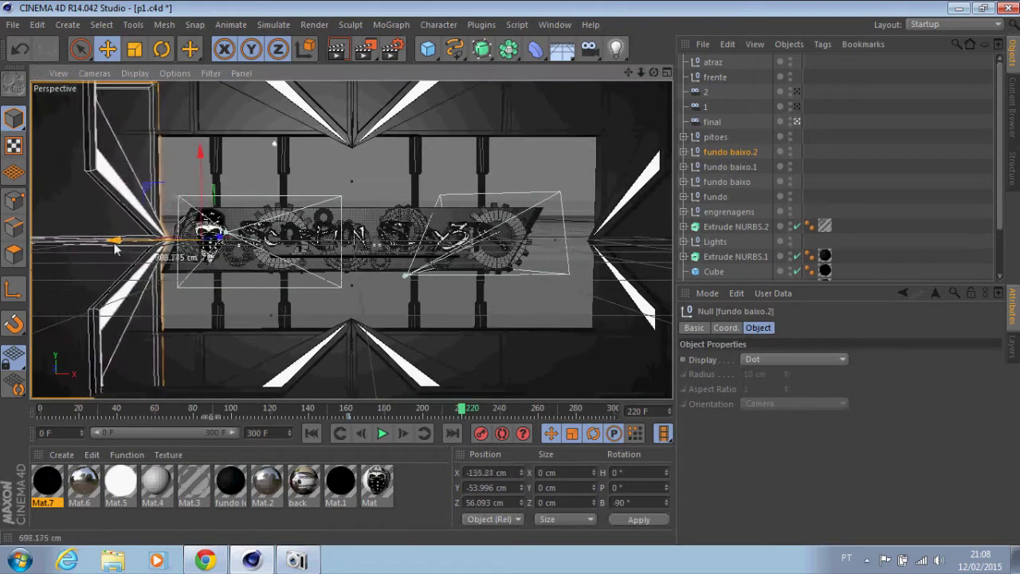
click(480, 434)
drag(462, 412, 354, 408)
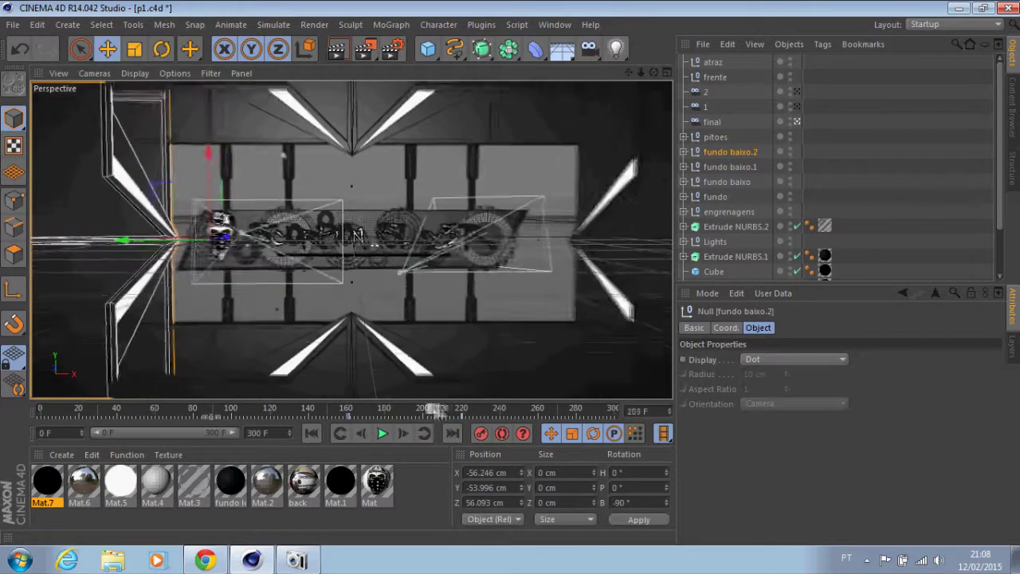
Step: Key fundo baixo.1 sliding sideways into place at frame 220 and render
click(737, 168)
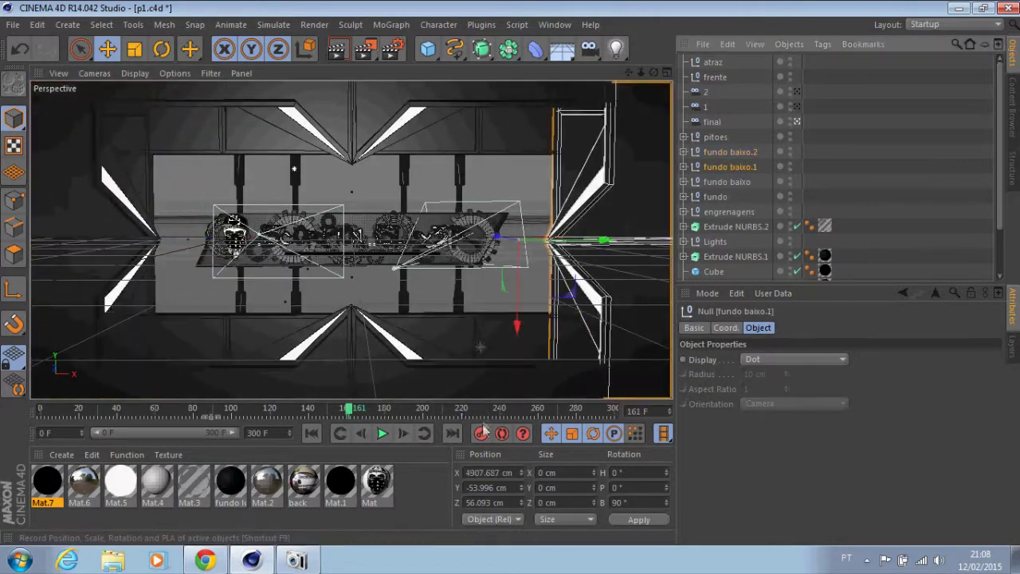
click(466, 413)
drag(603, 240, 584, 242)
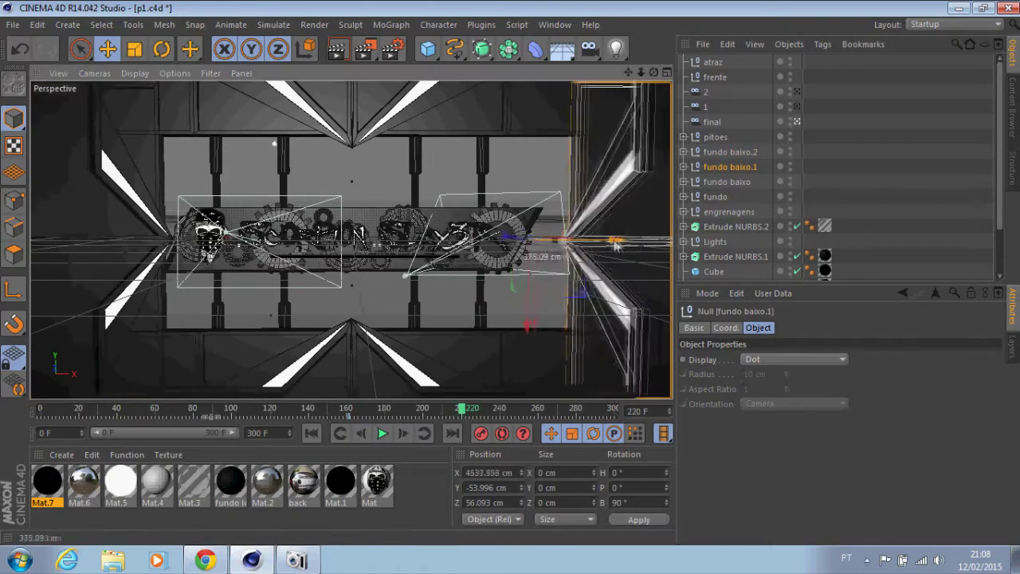
click(338, 51)
Step: Key fundo baixo rising into the frame at frame 220 and render
click(718, 184)
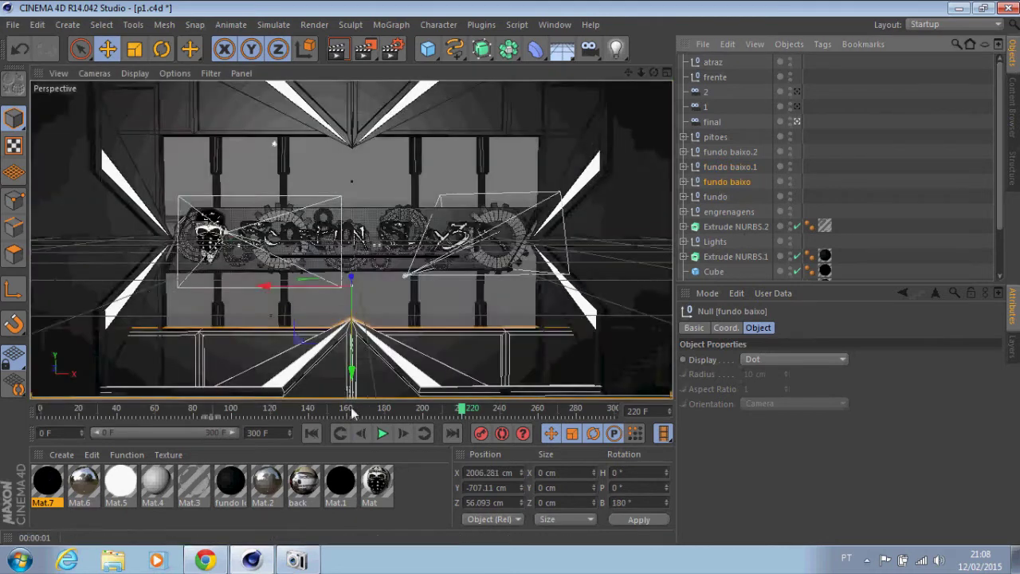
click(351, 413)
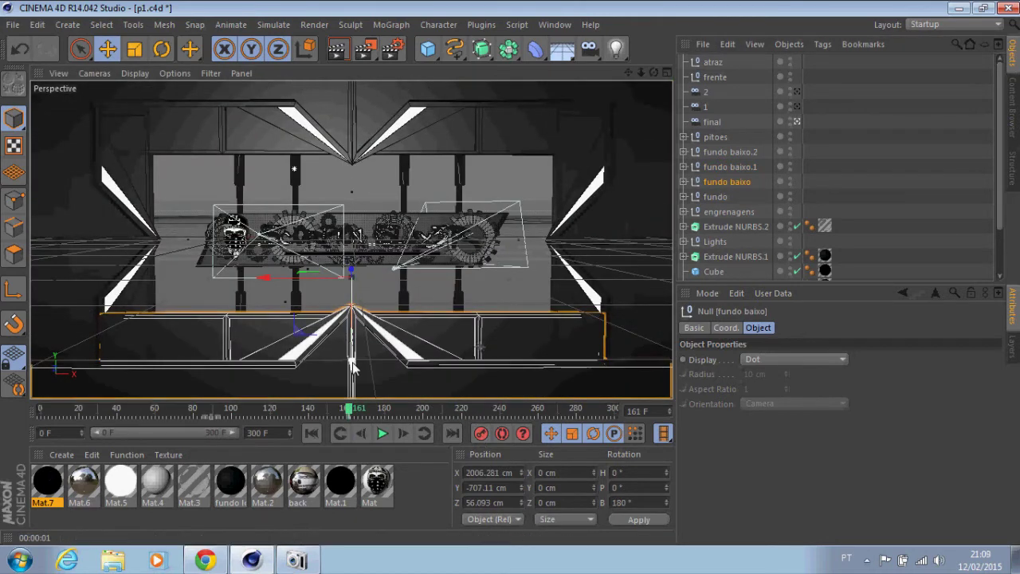
drag(357, 413, 460, 412)
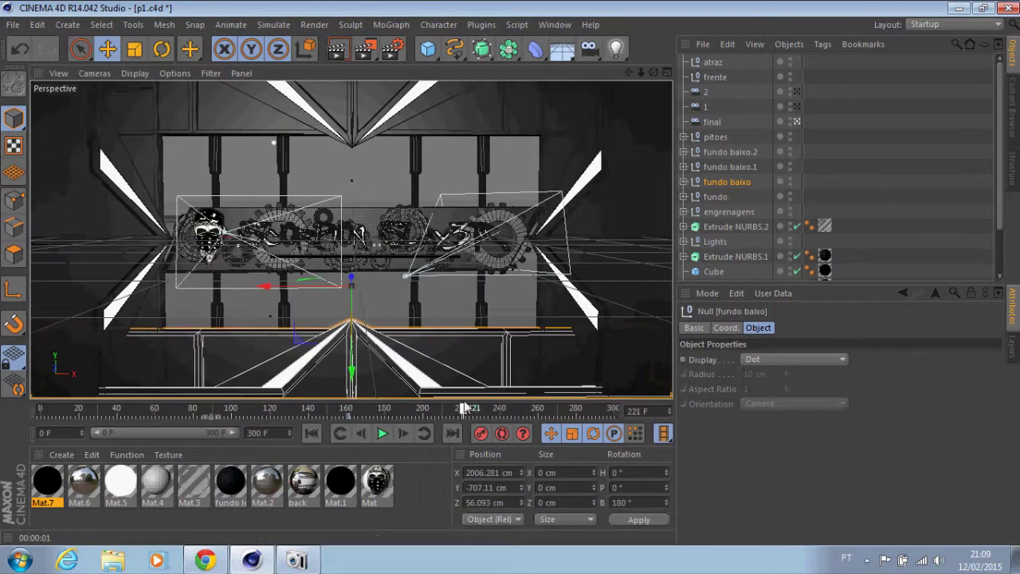
drag(351, 363, 352, 323)
key(ctrl+r)
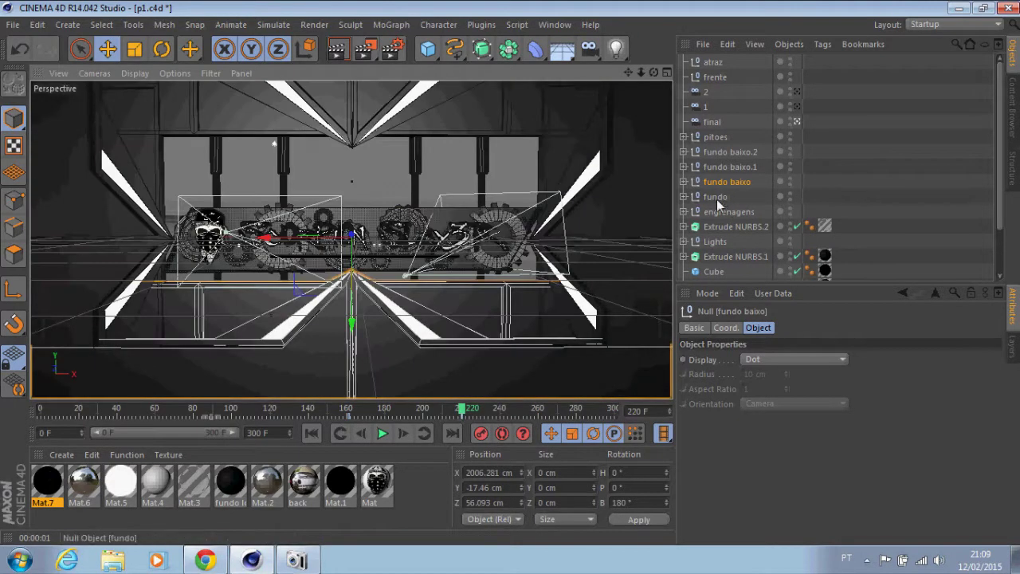
Step: Key the fundo group lowering into view at frame 220, then play and render to check
click(715, 197)
mouse_move(463, 410)
mouse_down()
mouse_move(350, 413)
mouse_move(460, 410)
mouse_up()
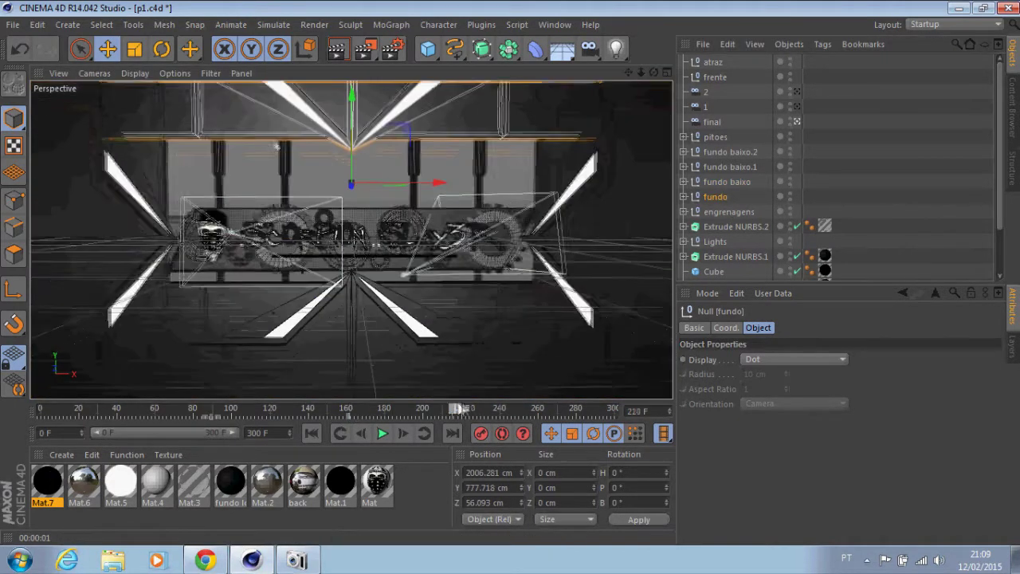
drag(352, 128, 352, 163)
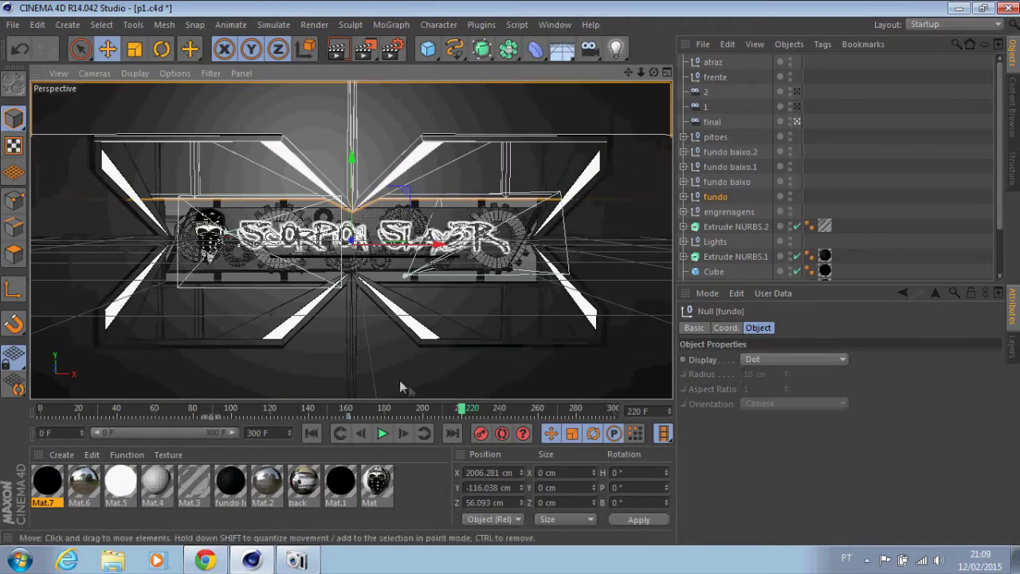
click(343, 57)
click(382, 433)
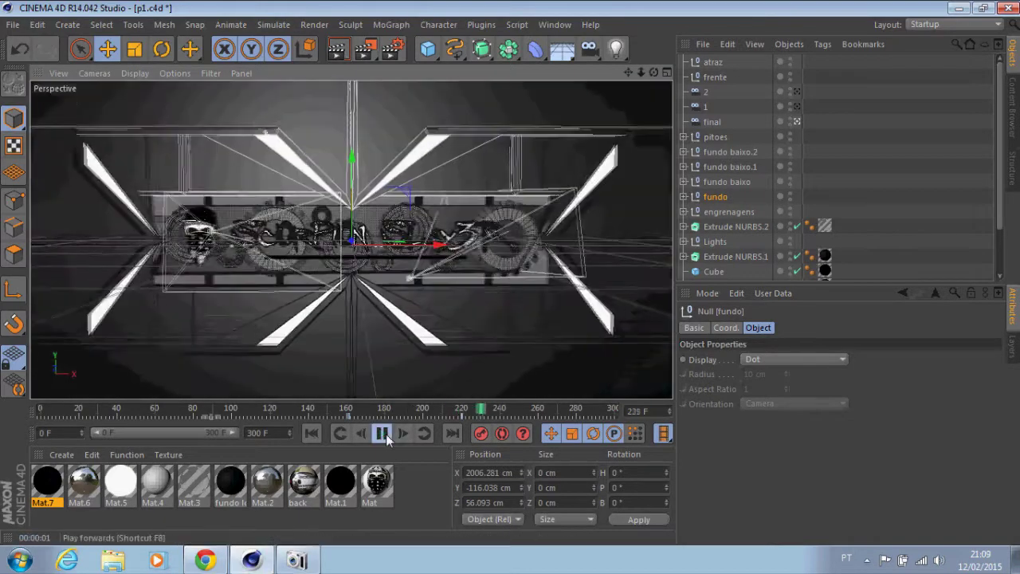
key(ctrl+r)
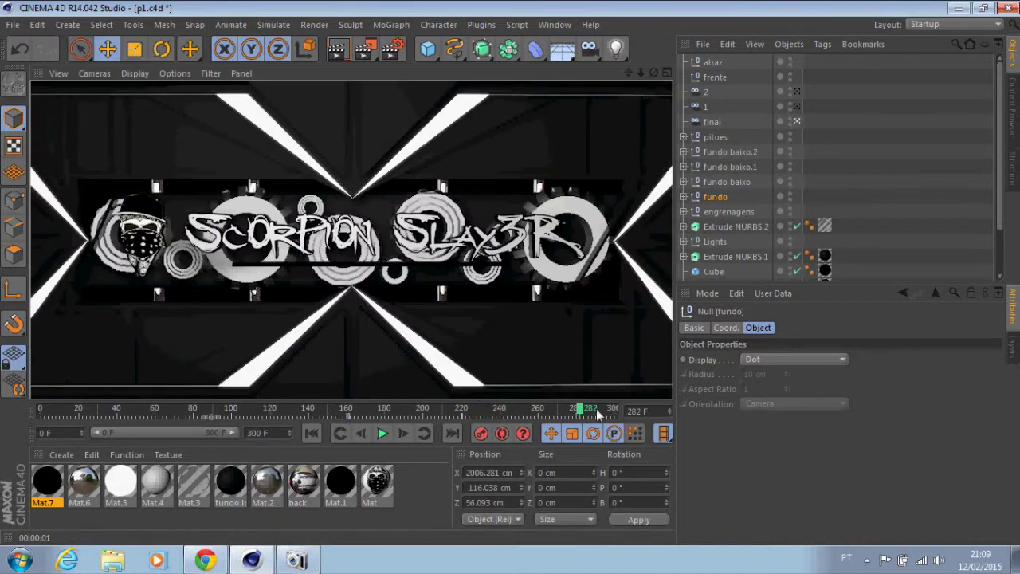
Step: At frame 300, move fundo baixo, fundo baixo.1 and fundo baixo.2 out of the final shot
drag(596, 408, 615, 408)
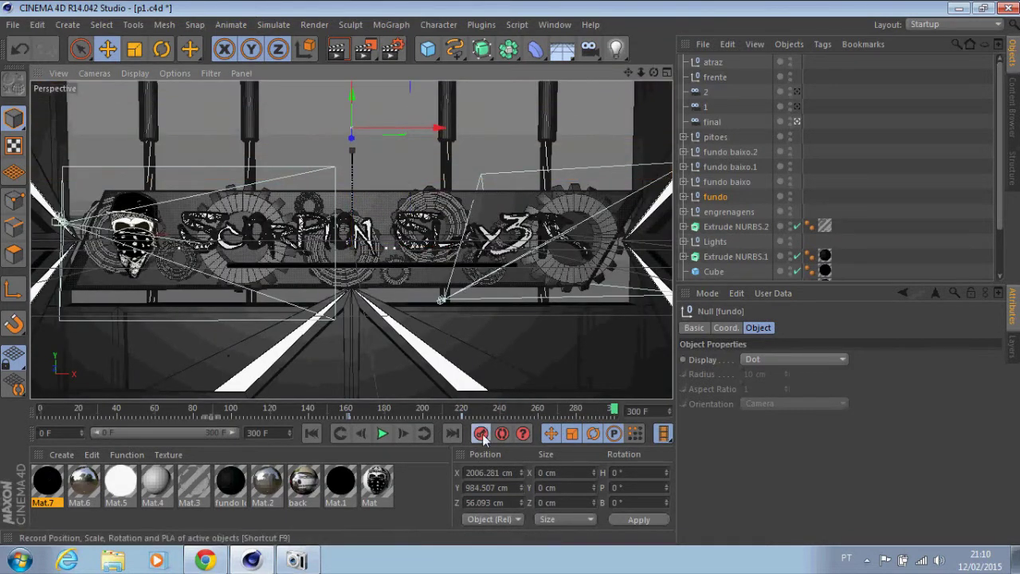
click(726, 182)
drag(352, 319, 513, 278)
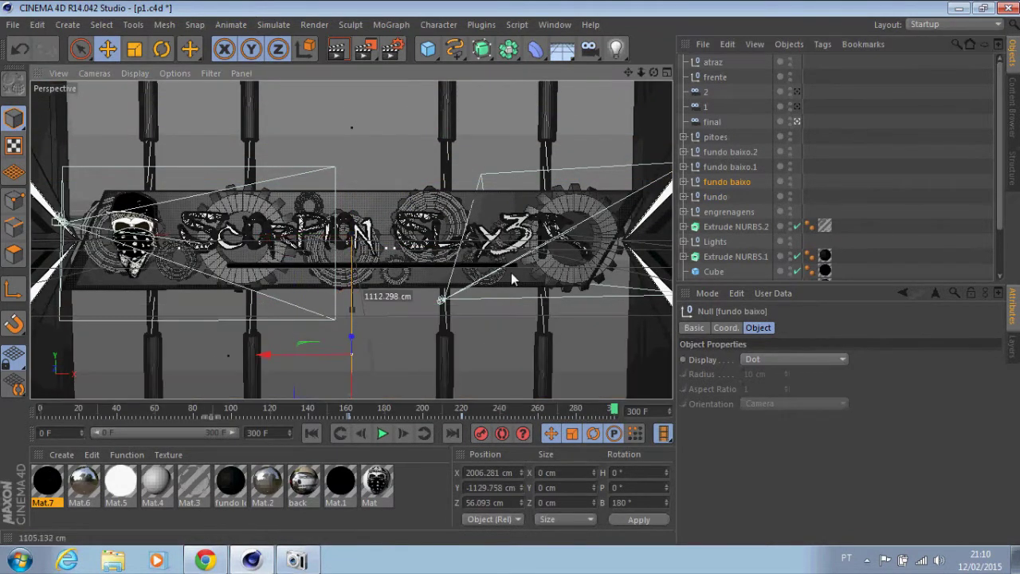
click(720, 167)
drag(586, 271, 512, 279)
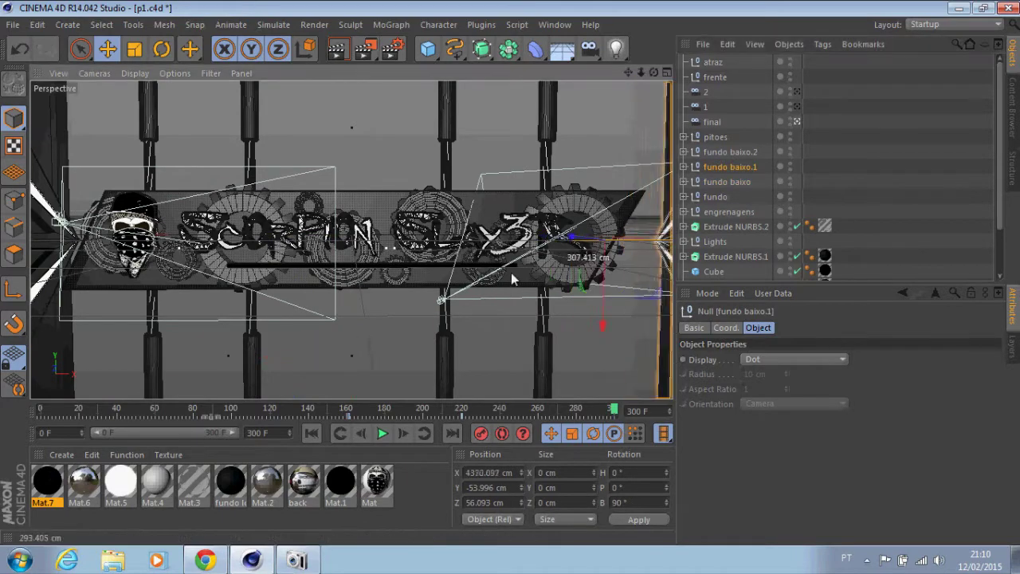
click(733, 151)
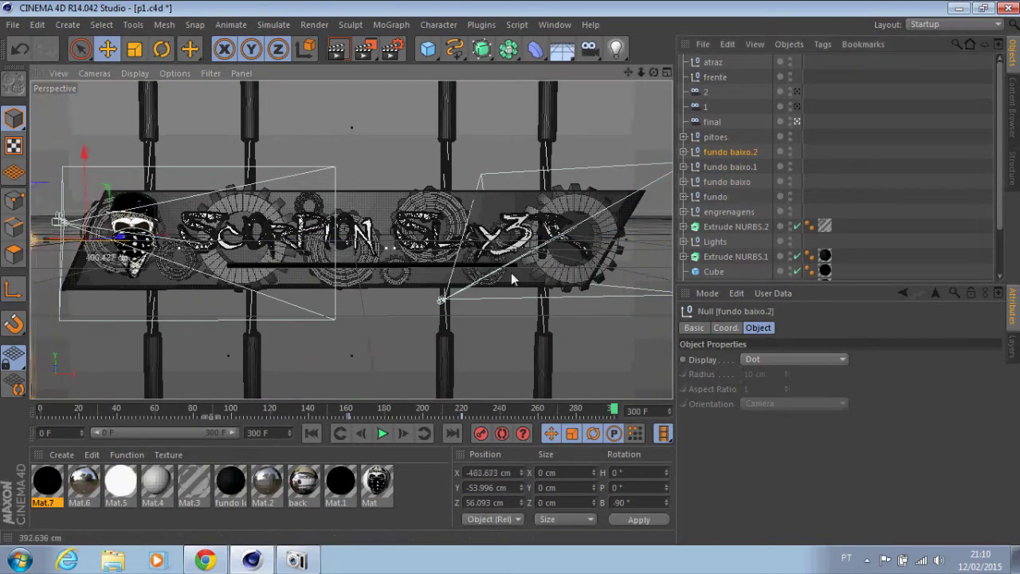
click(436, 410)
Step: Scrub through frames 252 to 269 and render to check the panel motion
mouse_move(436, 410)
mouse_down()
mouse_move(536, 409)
mouse_move(523, 410)
mouse_up()
click(337, 48)
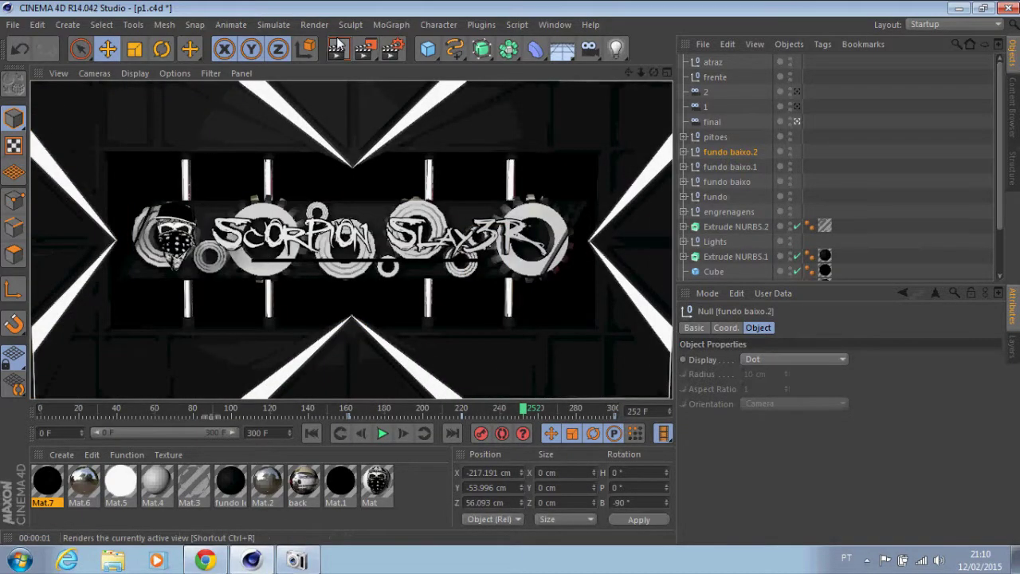
drag(1001, 116, 997, 167)
drag(347, 407, 557, 409)
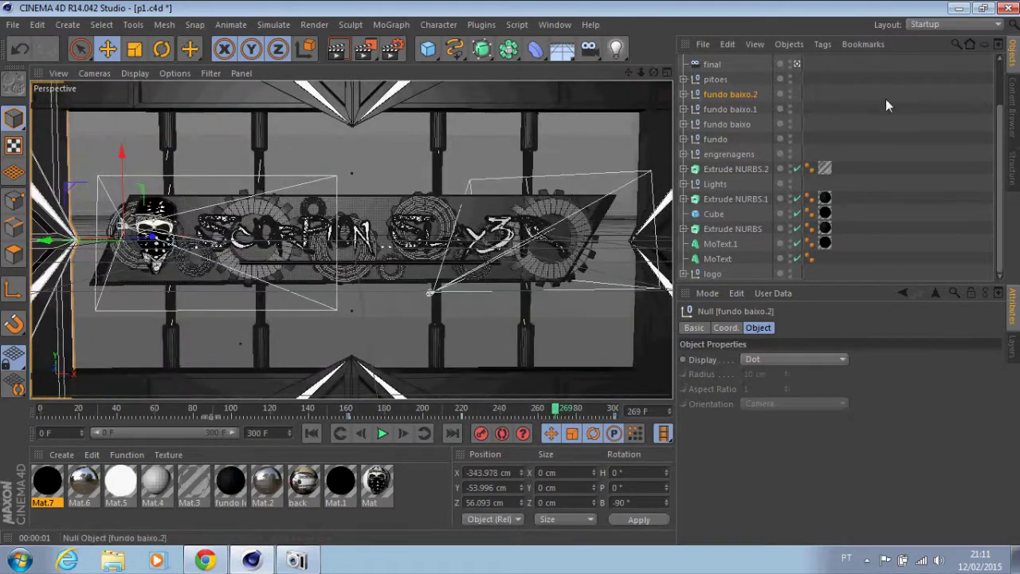
Step: Select the upper pillar cylinders in pitoes and check their motion between frames 159 and 220
click(733, 154)
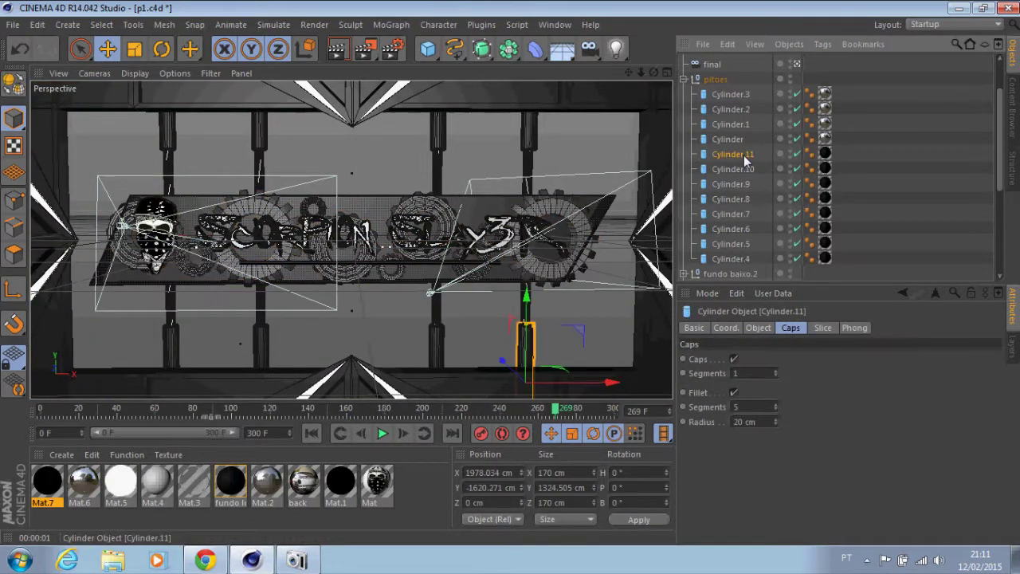
click(348, 408)
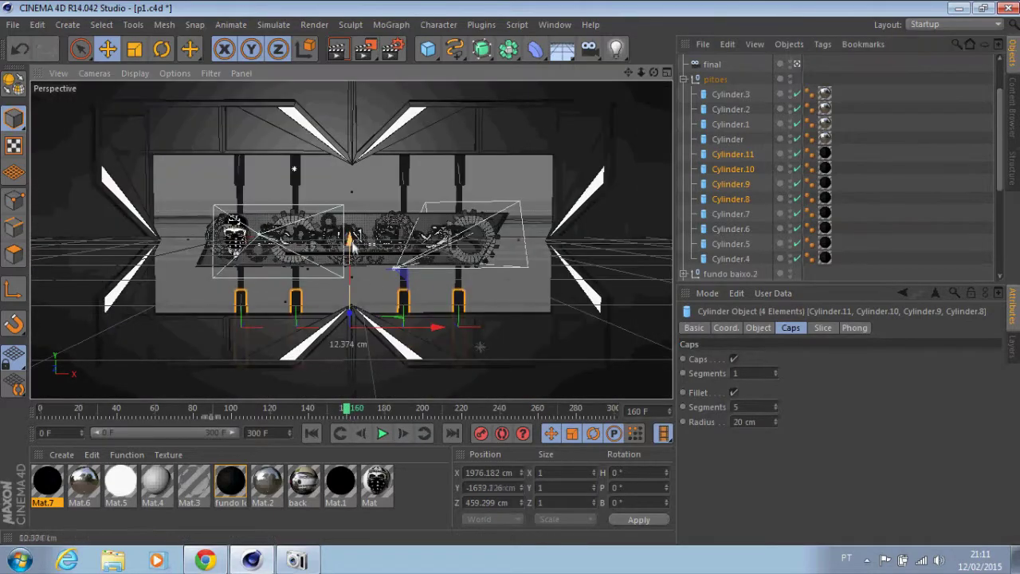
mouse_move(356, 414)
mouse_down()
mouse_move(518, 413)
mouse_move(318, 411)
mouse_up()
click(337, 49)
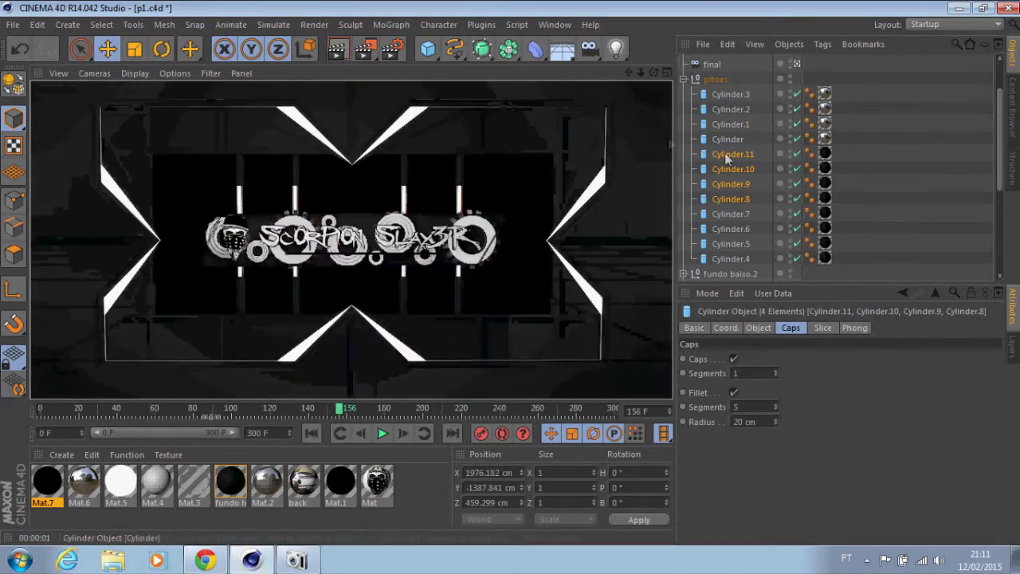
click(731, 213)
shift+click(731, 258)
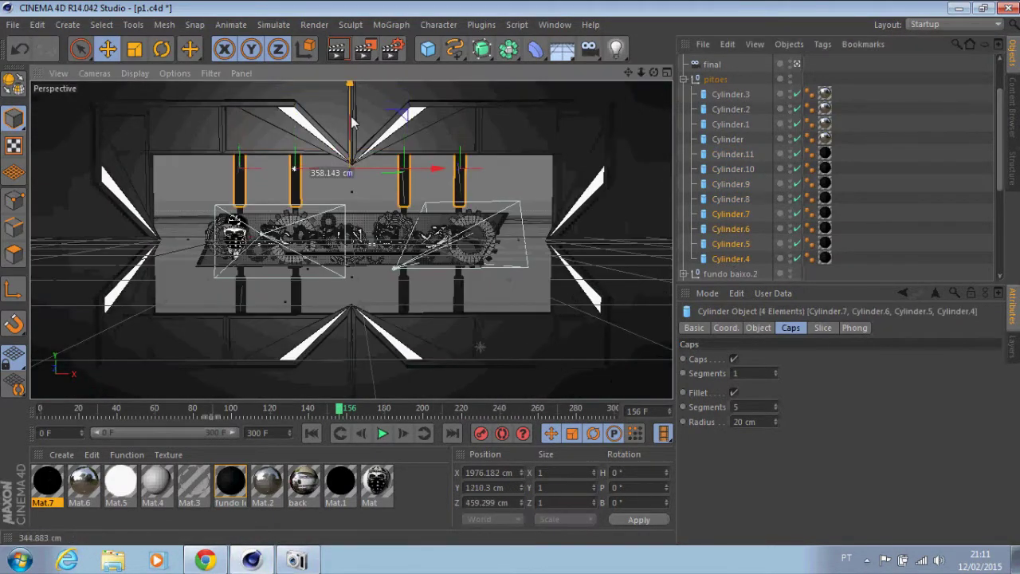
click(465, 411)
mouse_move(465, 411)
mouse_down()
mouse_move(364, 411)
mouse_move(512, 411)
mouse_move(346, 384)
mouse_up()
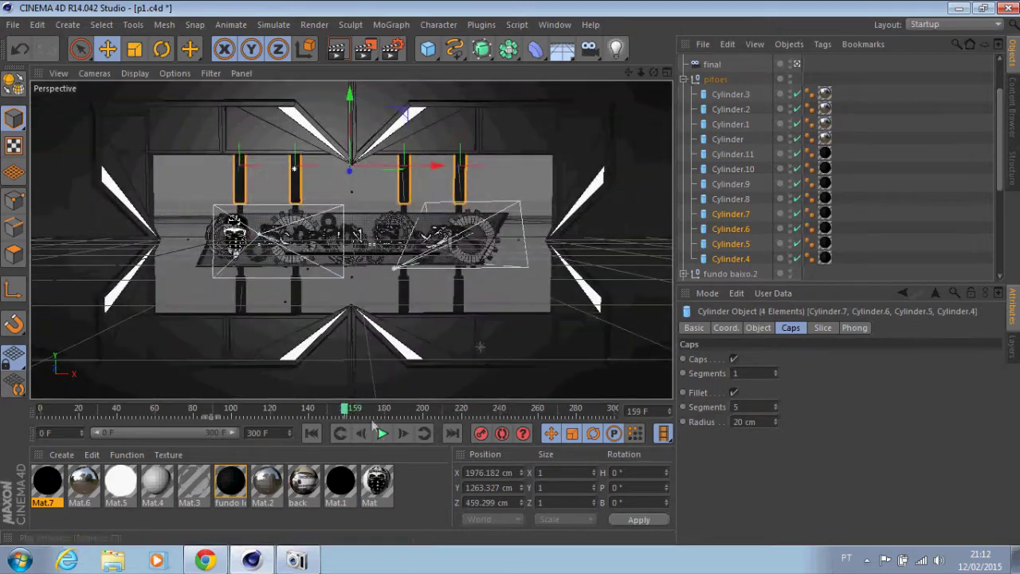
click(404, 434)
click(404, 434)
drag(350, 410, 614, 411)
click(402, 434)
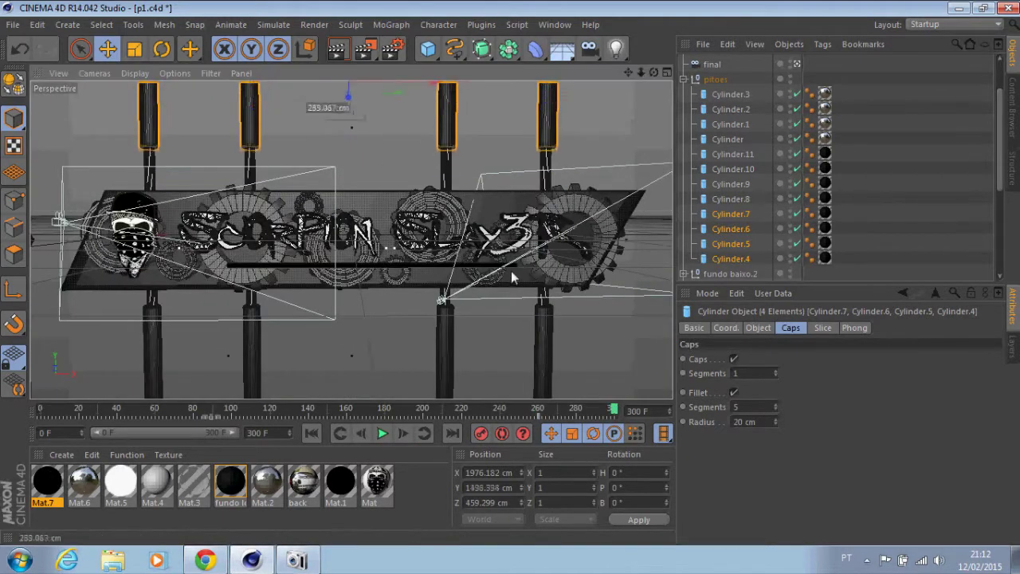
Step: Push the lower pillars down at frame 300, record their position keyframes, and play back
click(731, 198)
shift+click(733, 154)
mouse_move(613, 411)
mouse_down()
mouse_move(539, 409)
mouse_move(614, 410)
mouse_up()
drag(348, 286, 348, 309)
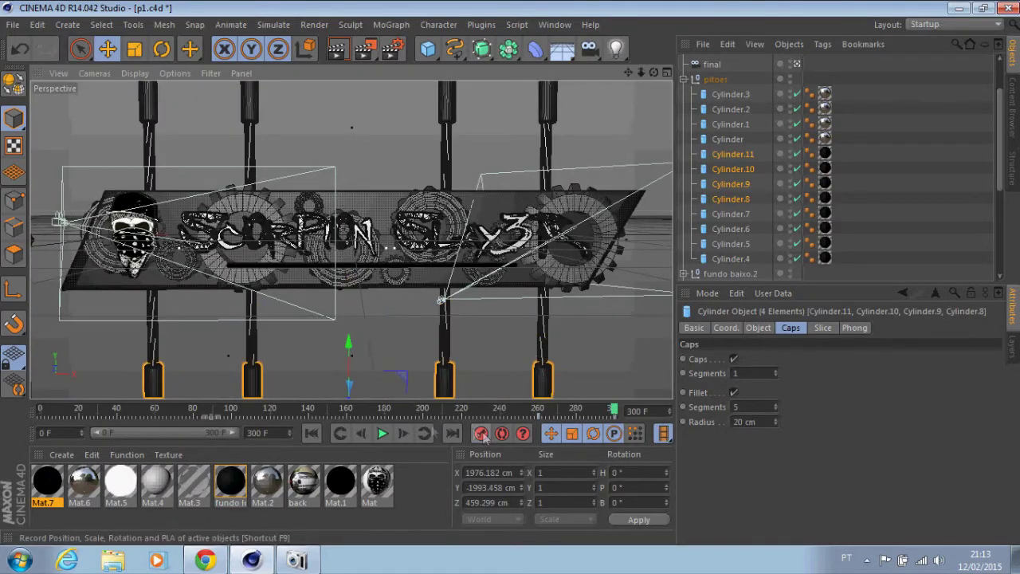
click(481, 432)
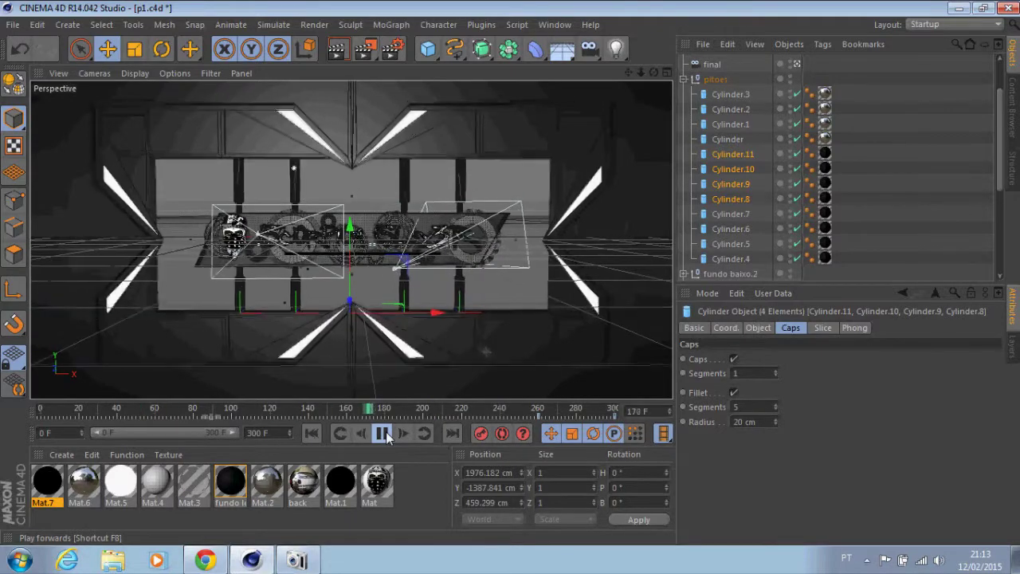
click(339, 49)
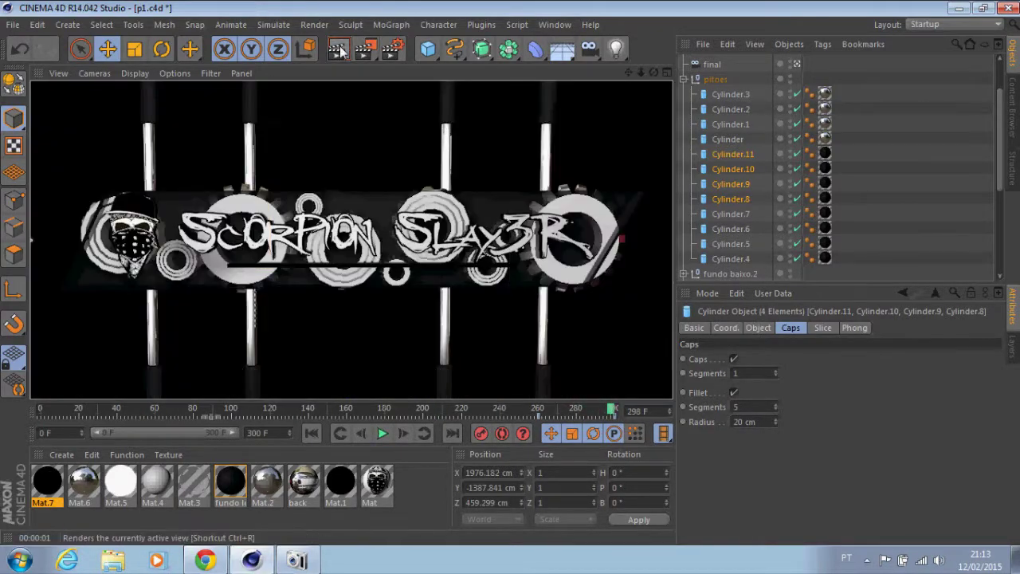
click(382, 434)
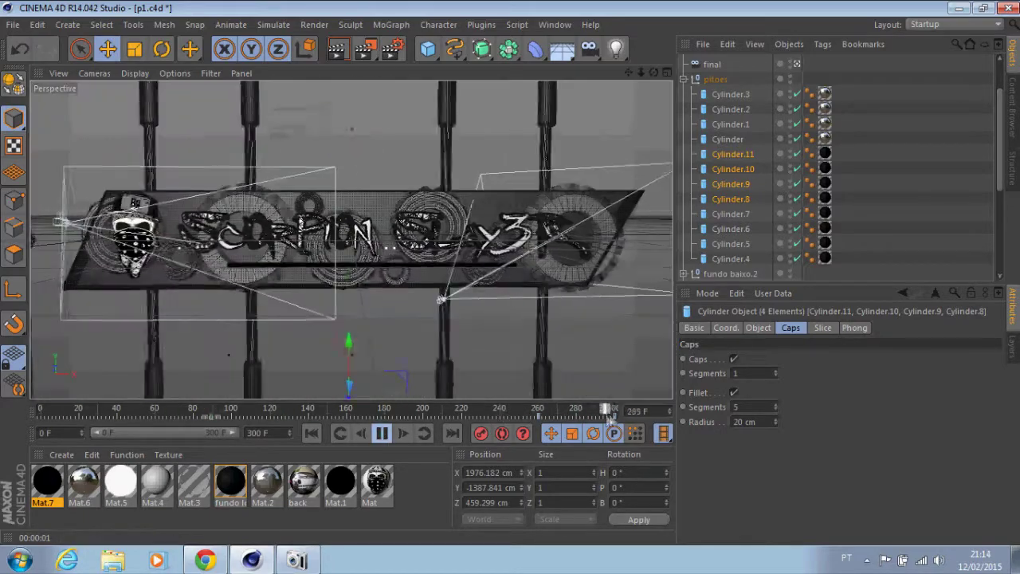
click(312, 432)
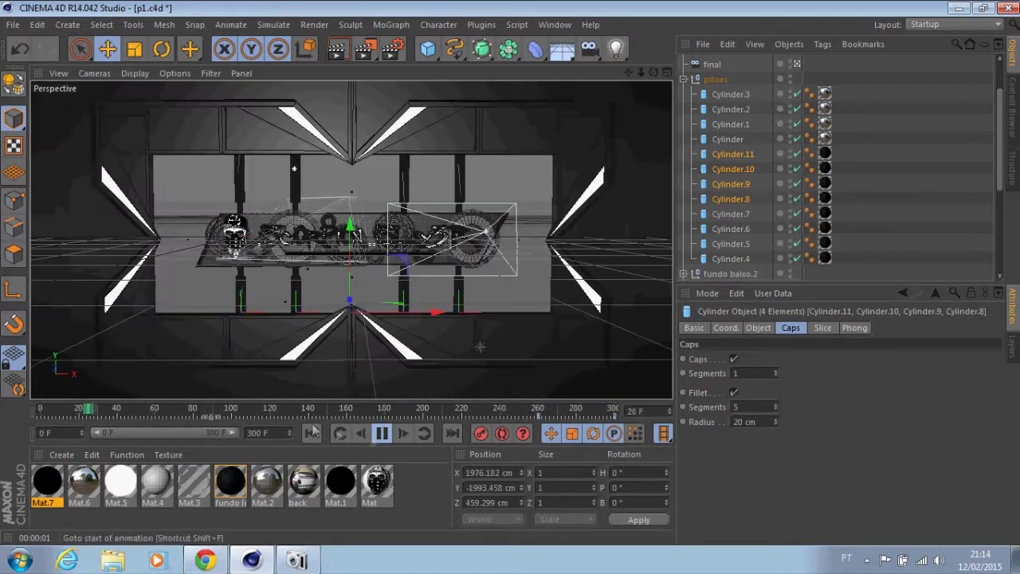
Step: Shift the fundo baixo group vertically at frame 300 to Y -781.639 cm
drag(454, 415, 555, 418)
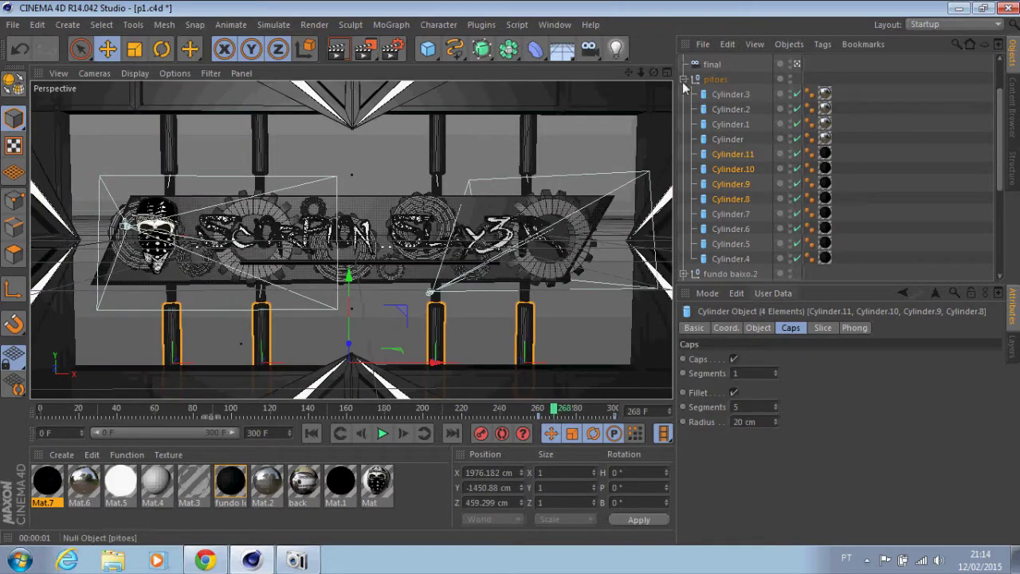
click(683, 80)
click(730, 94)
mouse_move(555, 408)
mouse_down()
mouse_move(473, 408)
mouse_move(614, 410)
mouse_up()
click(372, 373)
drag(354, 373, 351, 319)
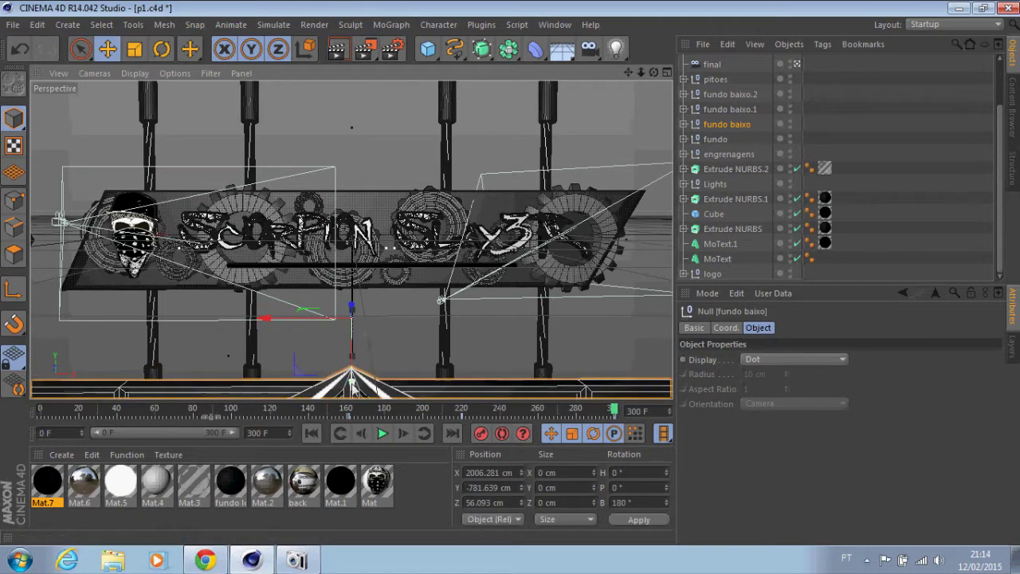
Step: Move the fundo group down and play back the animation to check it
key(ctrl+r)
click(354, 98)
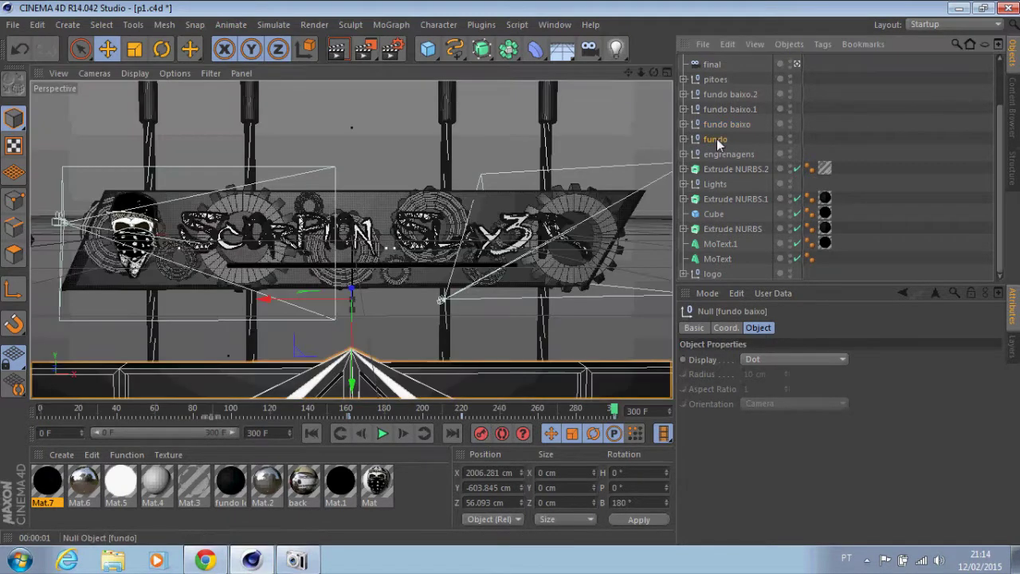
drag(355, 135, 356, 164)
click(383, 433)
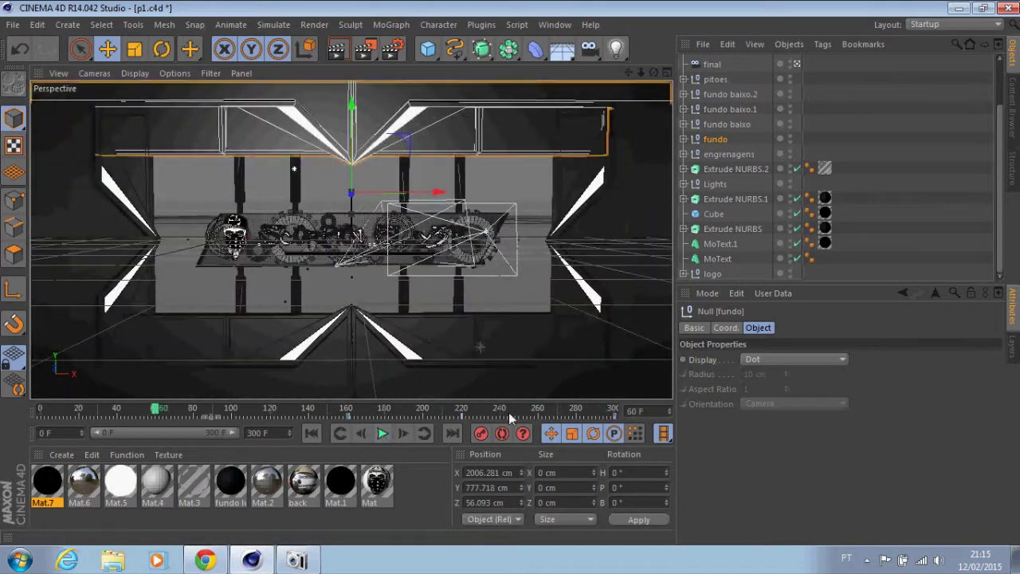
click(452, 433)
Step: Select pillars Cylinder.11 through Cylinder.4 and preview their motion with a render
click(683, 79)
click(732, 154)
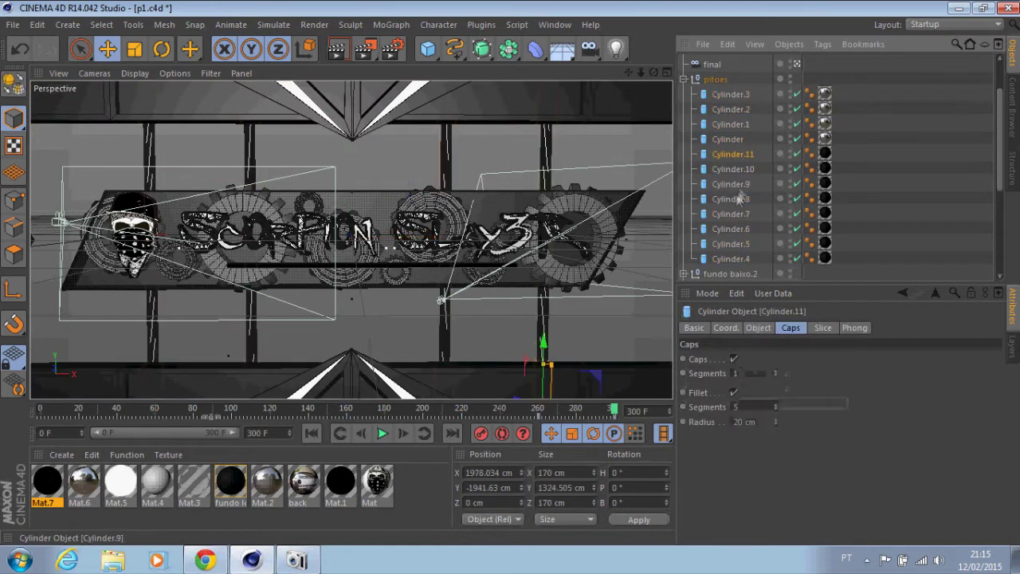
shift+click(730, 199)
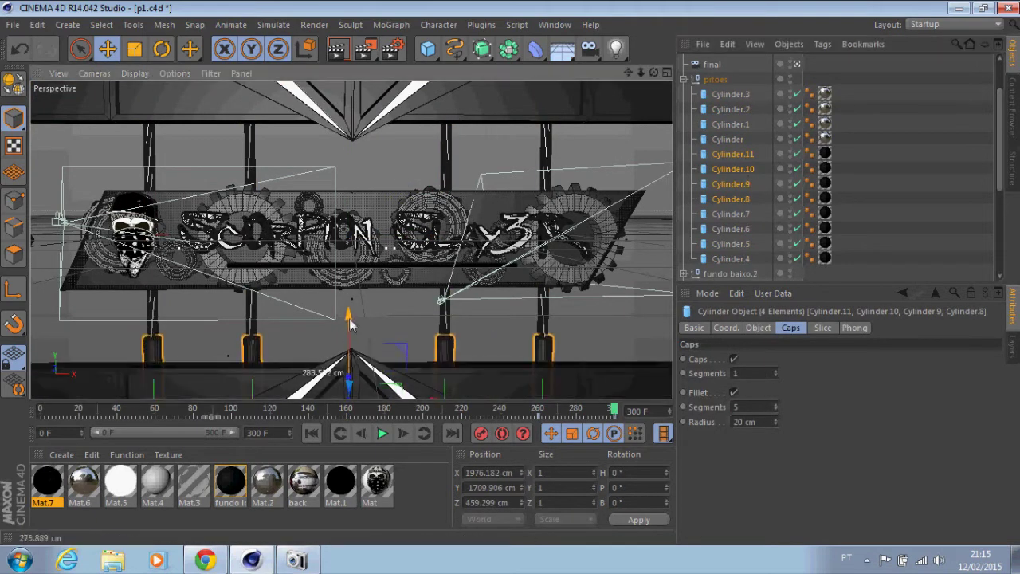
click(731, 258)
shift+click(744, 214)
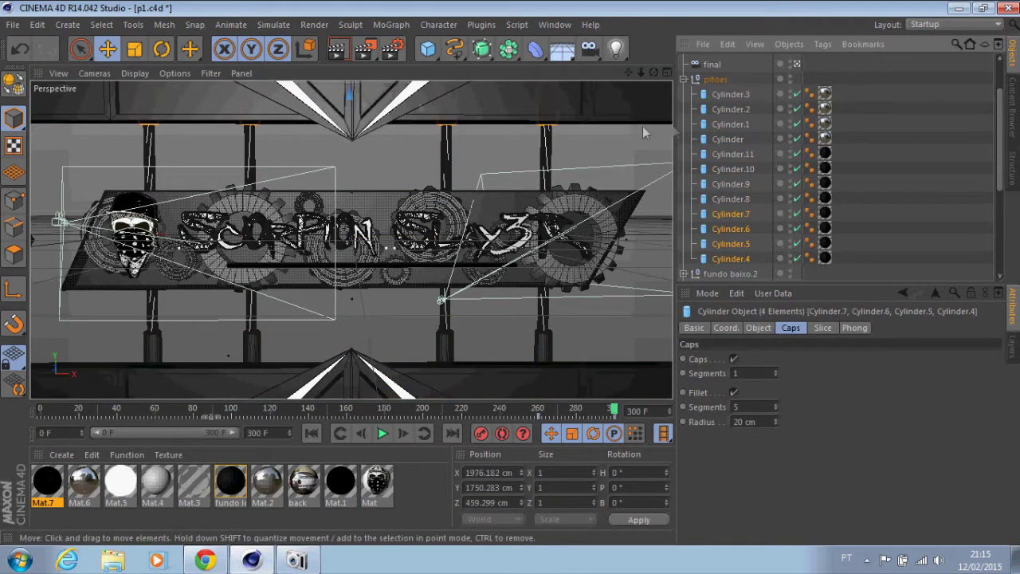
scroll(512, 279, down, 2)
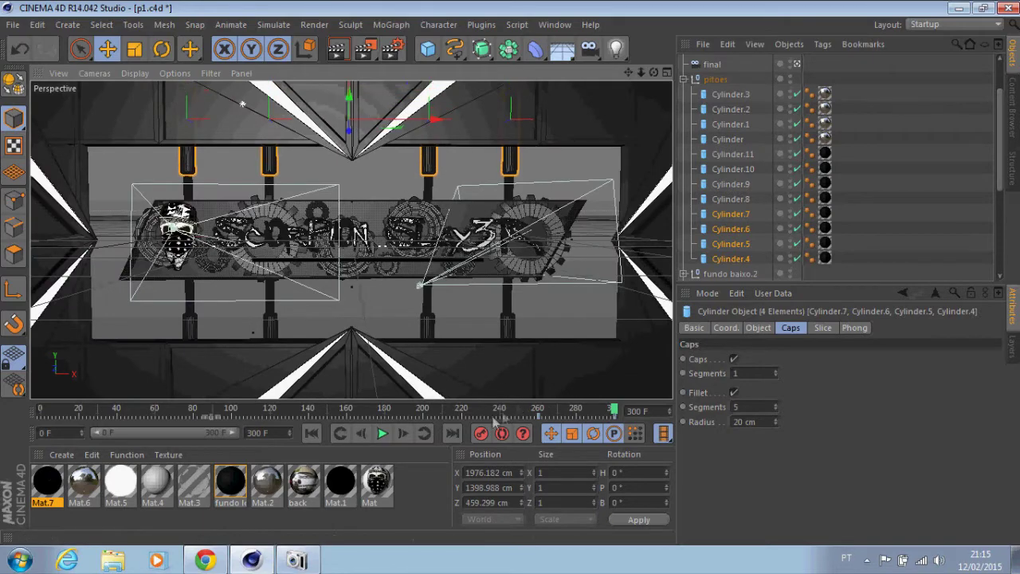
click(382, 433)
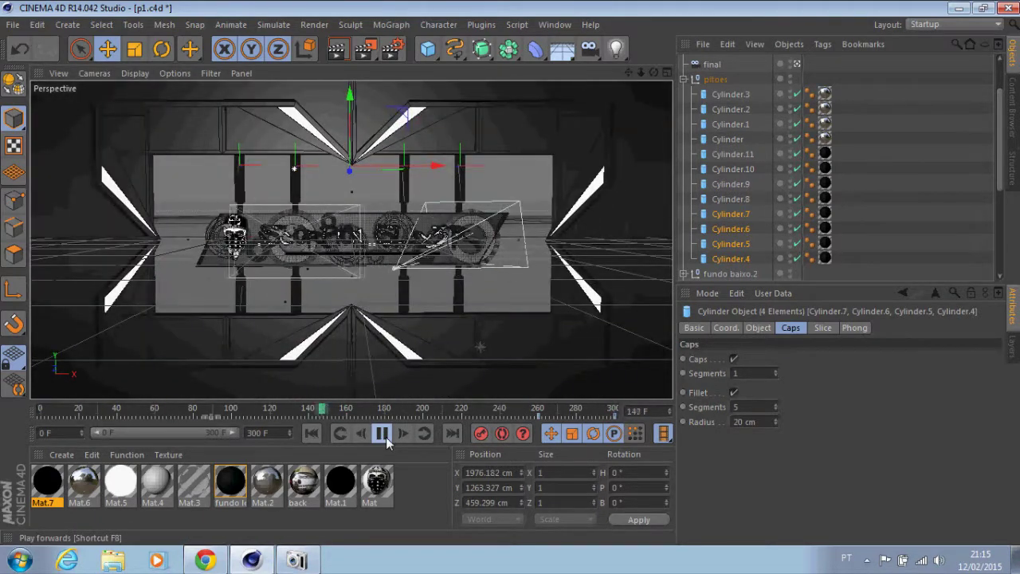
click(337, 49)
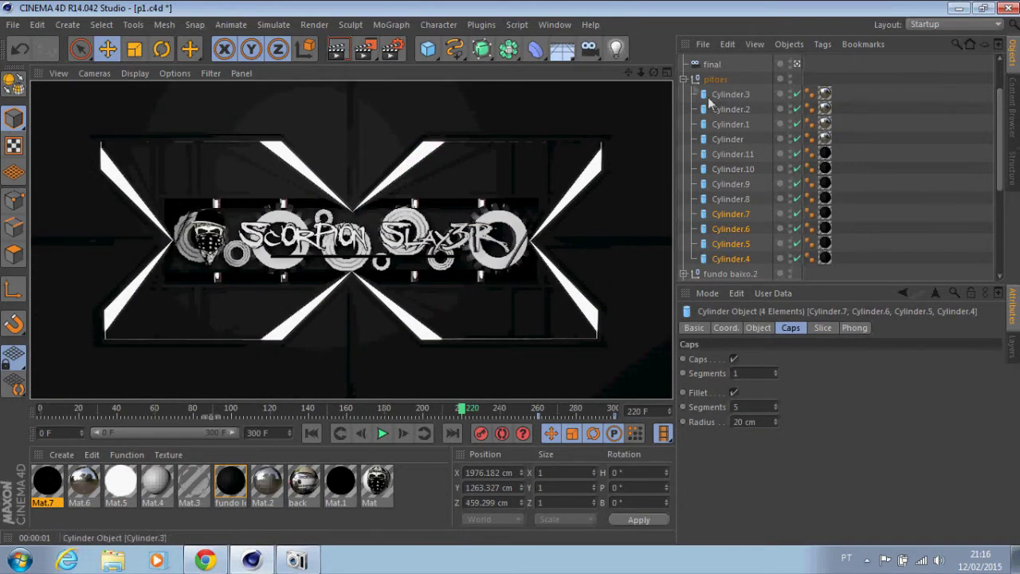
click(684, 79)
Step: Apply the white Mat.5 texture to MoText and re-render the SCORPION SLAY3R lettering
click(721, 244)
click(713, 214)
mouse_move(120, 481)
mouse_down()
mouse_move(840, 214)
mouse_move(824, 258)
mouse_up()
click(337, 49)
click(337, 50)
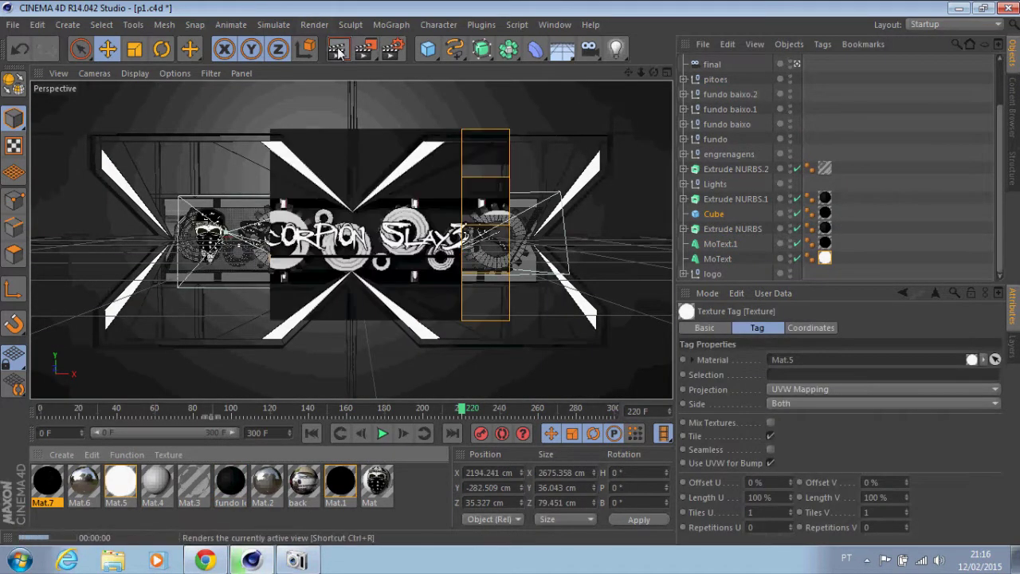
Step: Replay from frame 0 and render to confirm the lettering appears bright white
scroll(916, 199, up, 2)
click(311, 432)
click(388, 431)
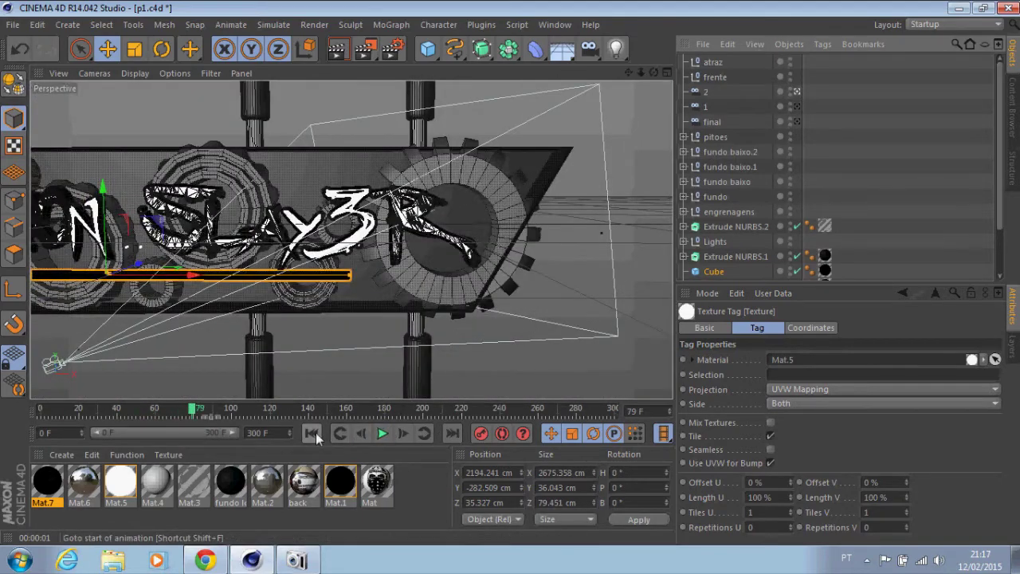
click(338, 49)
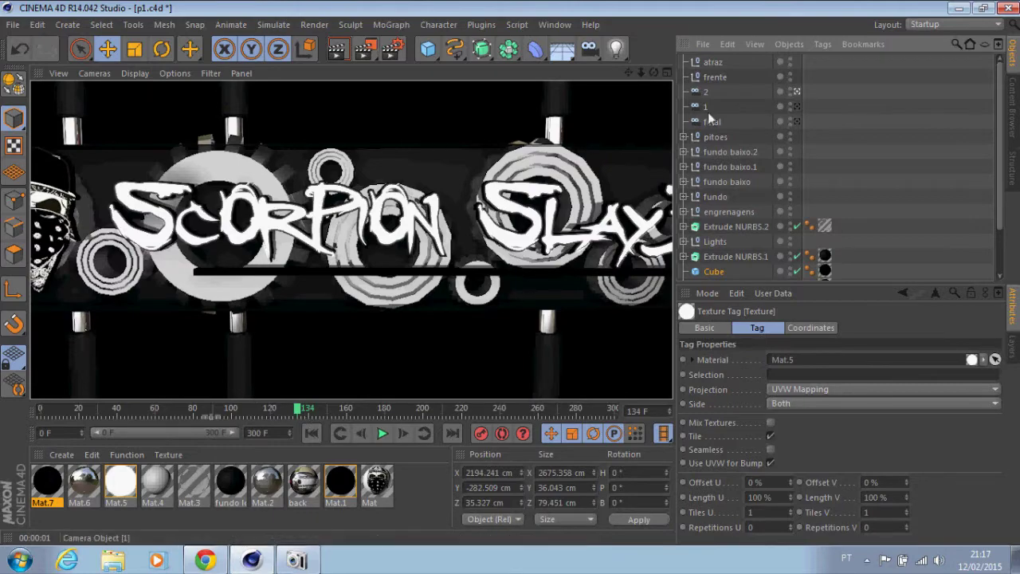
click(708, 119)
Step: Add External Compositing tags to the atraz and frente nulls
right_click(711, 77)
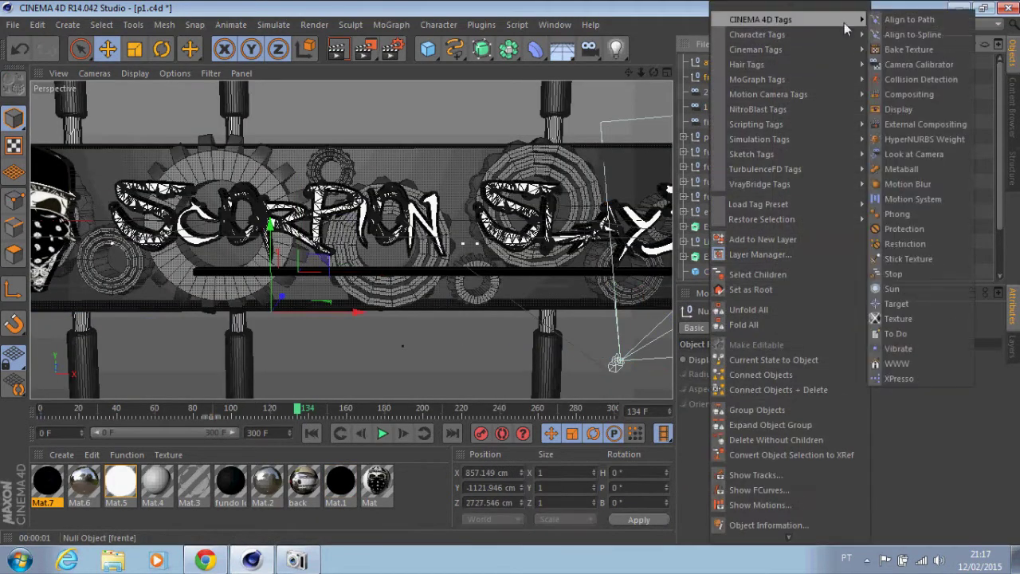
click(895, 124)
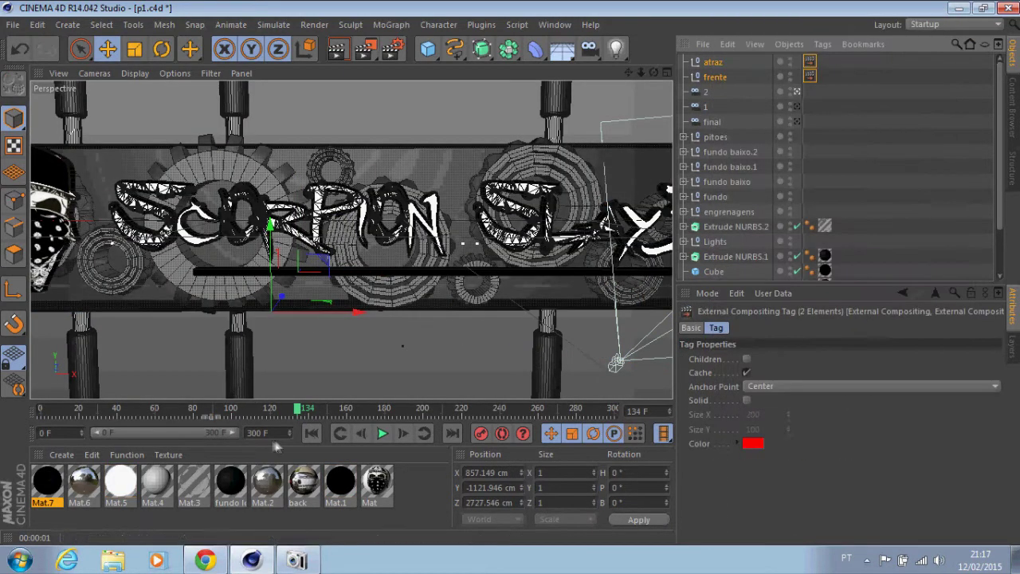
click(701, 108)
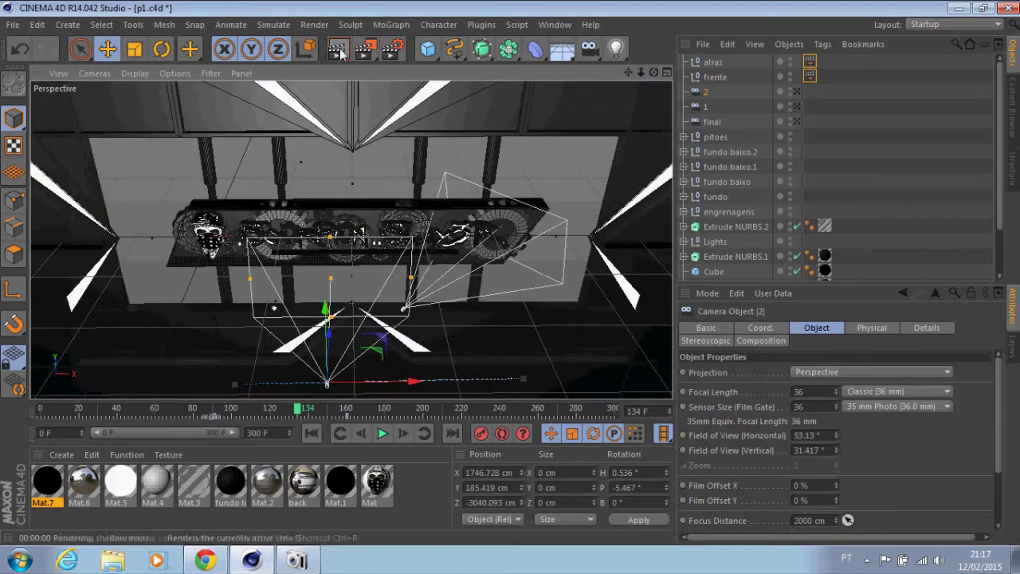
Step: Reposition the final camera to Y 542.07 cm, Z -5371.152 cm with -5.234° pitch, previewing from frame 161
click(789, 122)
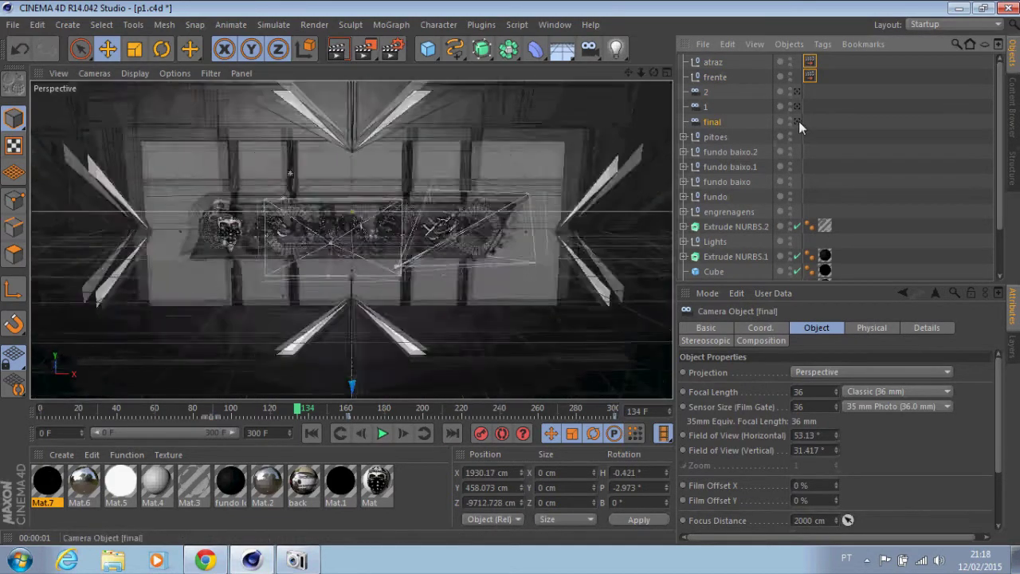
drag(653, 73, 511, 273)
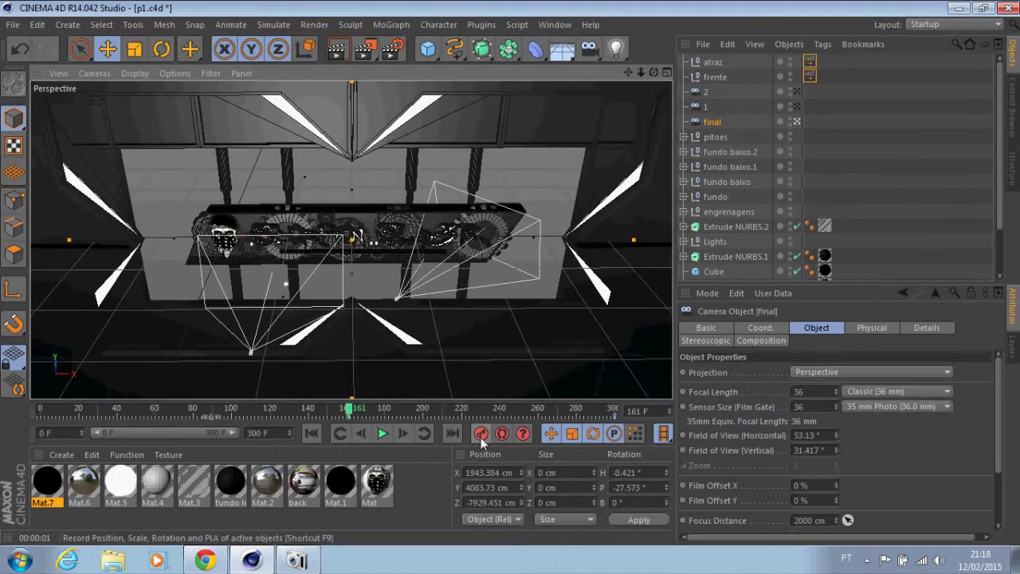
click(339, 50)
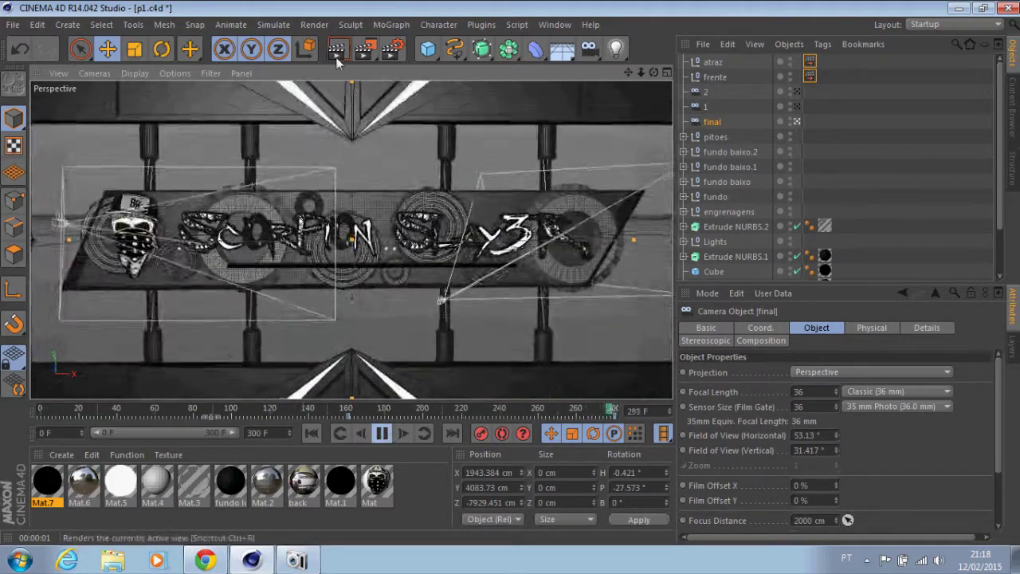
click(335, 53)
click(348, 406)
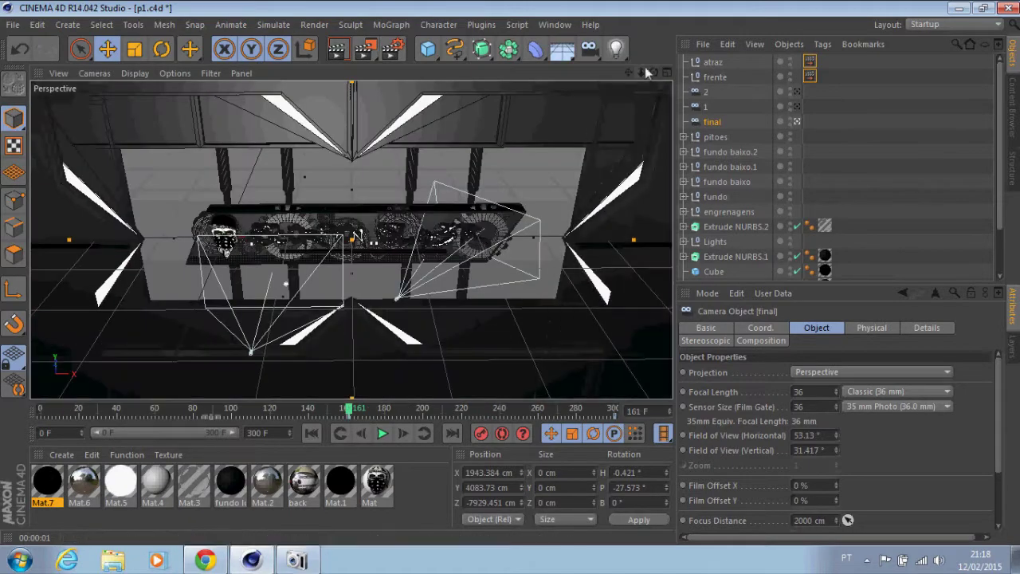
click(382, 434)
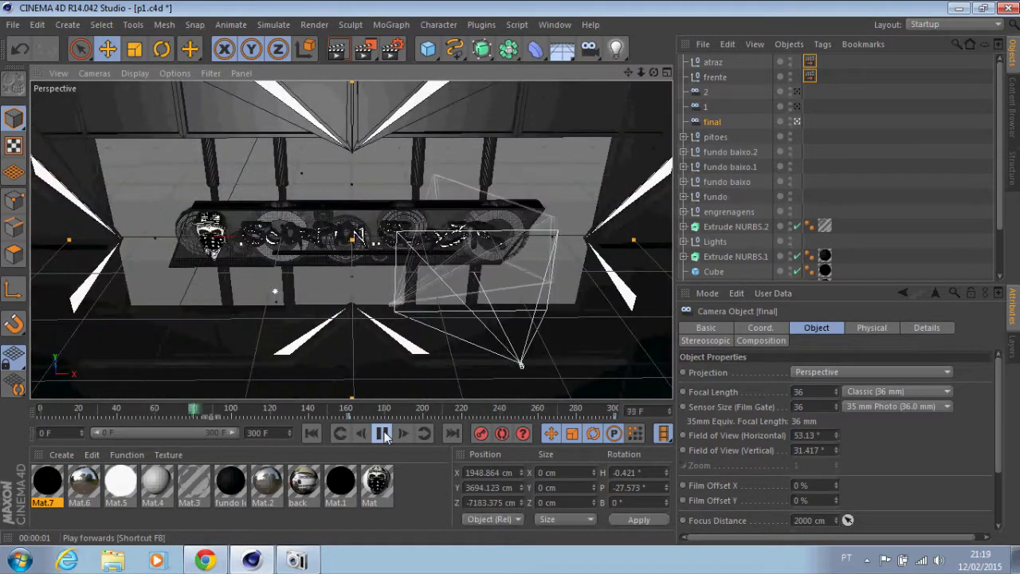
click(338, 50)
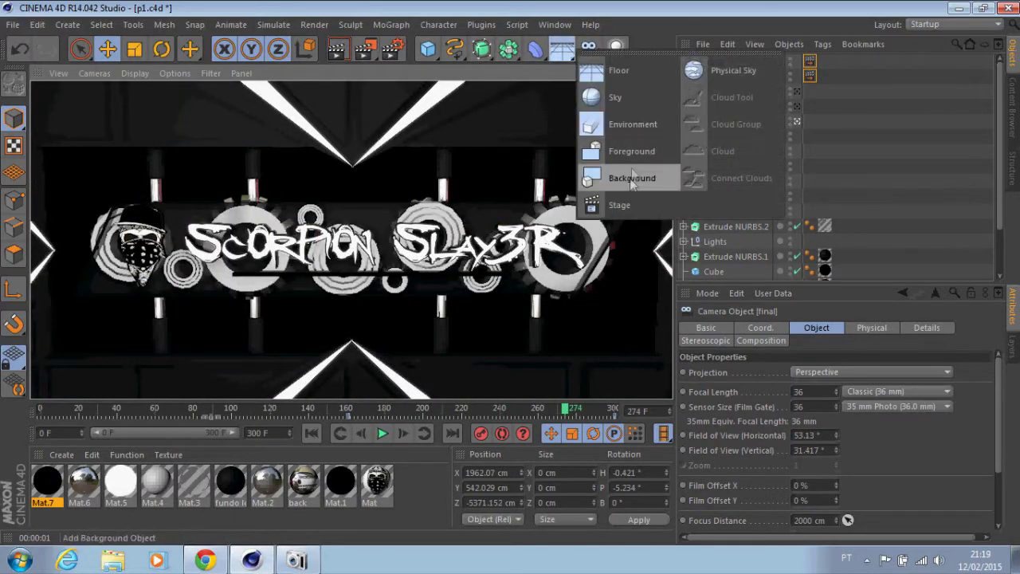
Step: Add a Stage object keyed to camera 1, then camera 2 at frame 160, then final at the end
drag(508, 50, 614, 200)
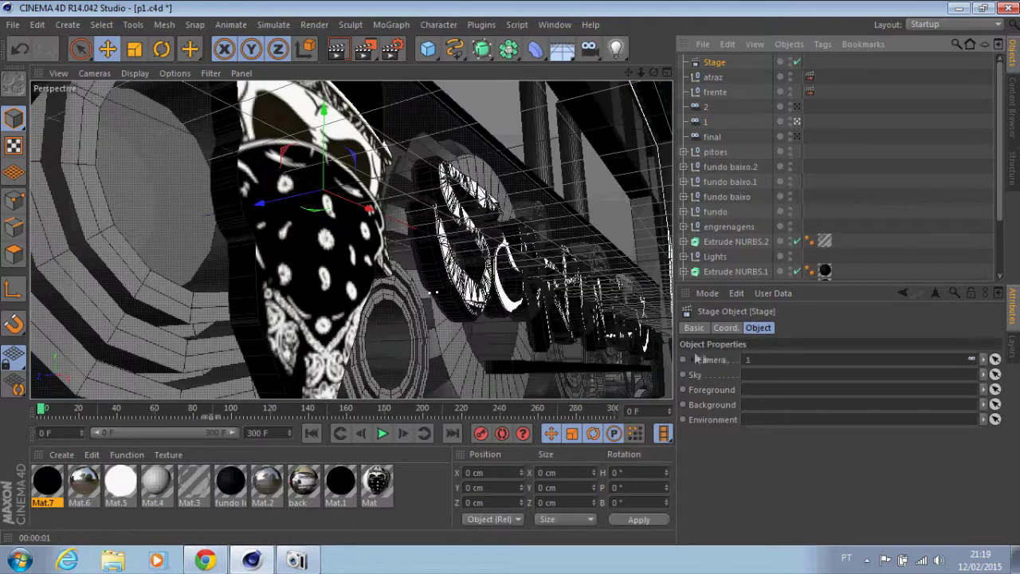
drag(706, 120, 749, 359)
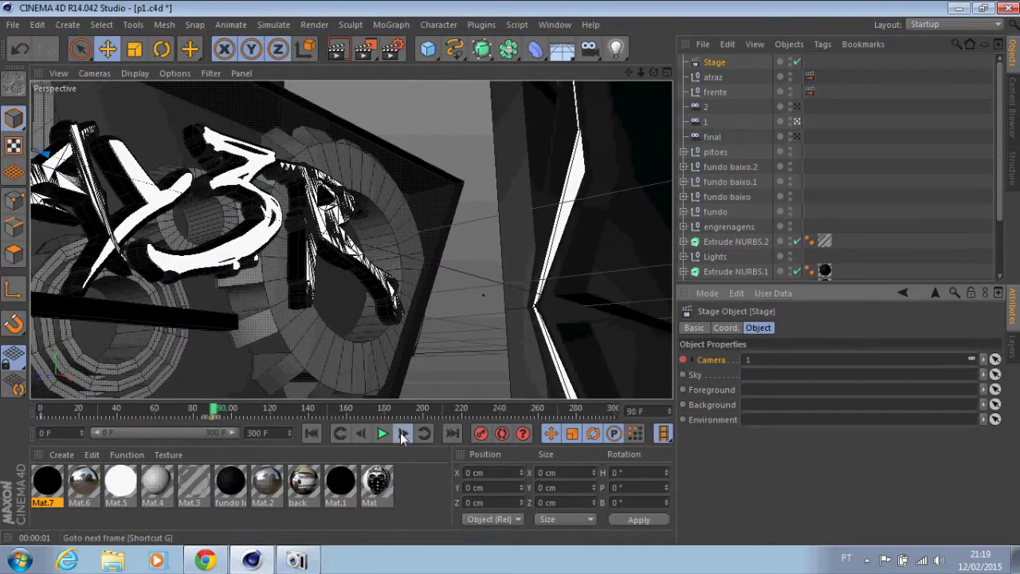
drag(706, 106, 749, 359)
click(345, 408)
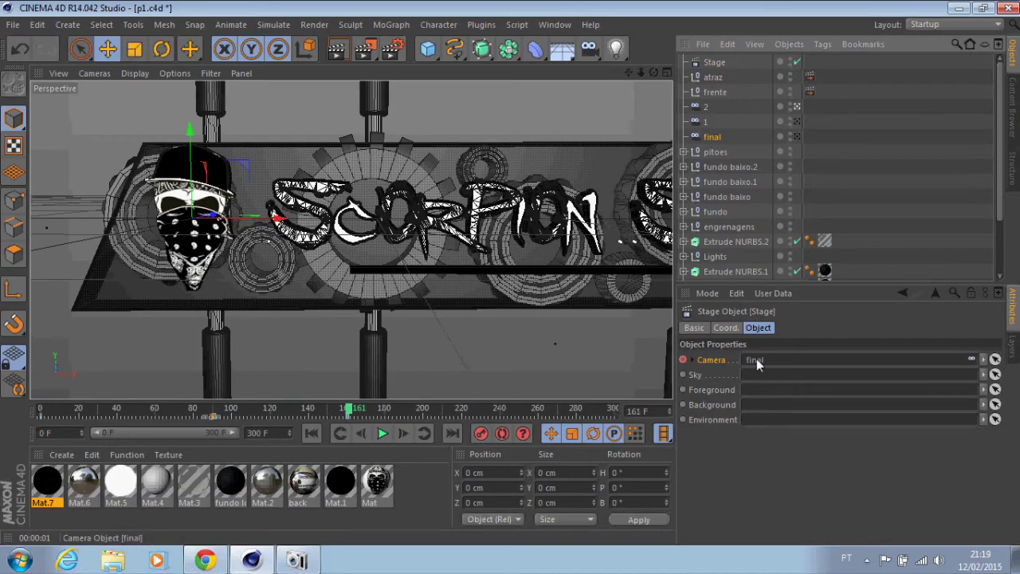
drag(712, 139, 749, 359)
click(424, 433)
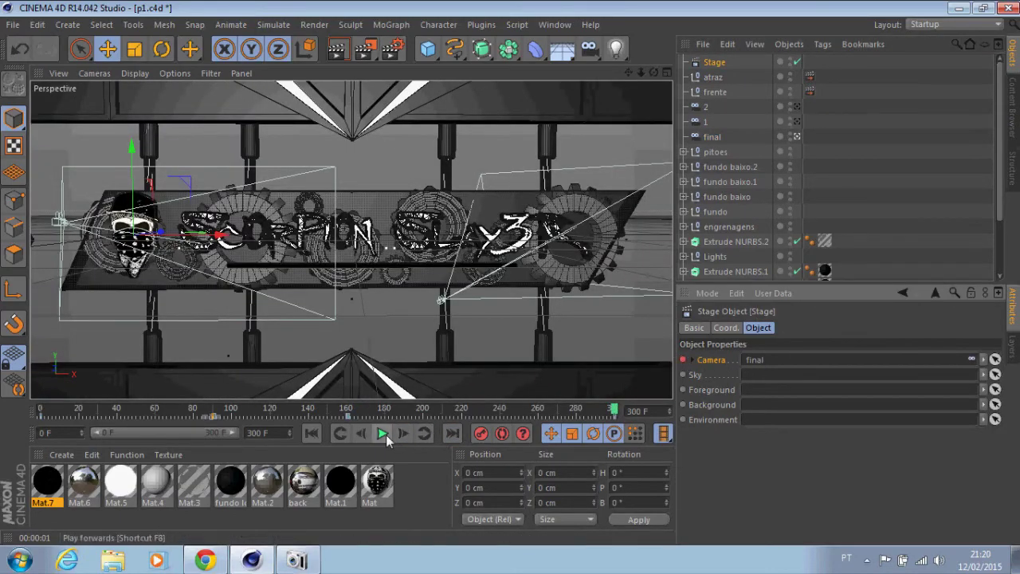
Step: Check the camera switches by rendering frames 31, 132 and 288, and open Render Settings
click(386, 439)
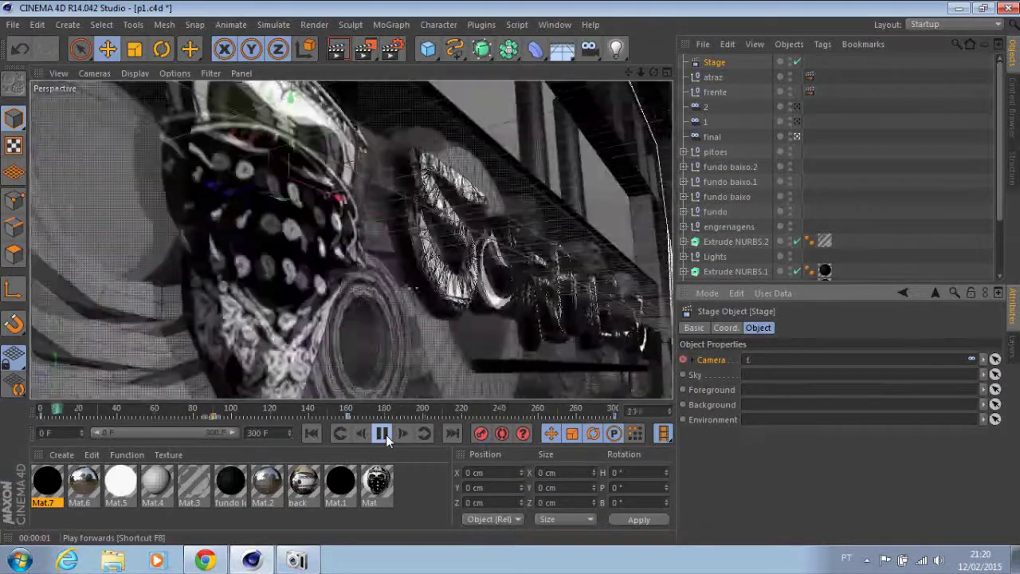
click(383, 434)
click(339, 50)
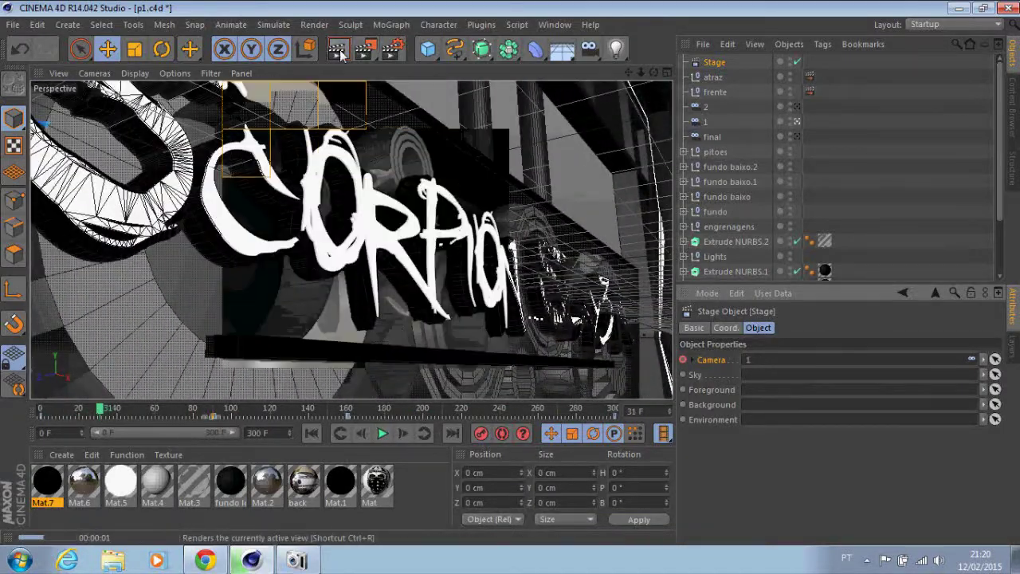
click(386, 434)
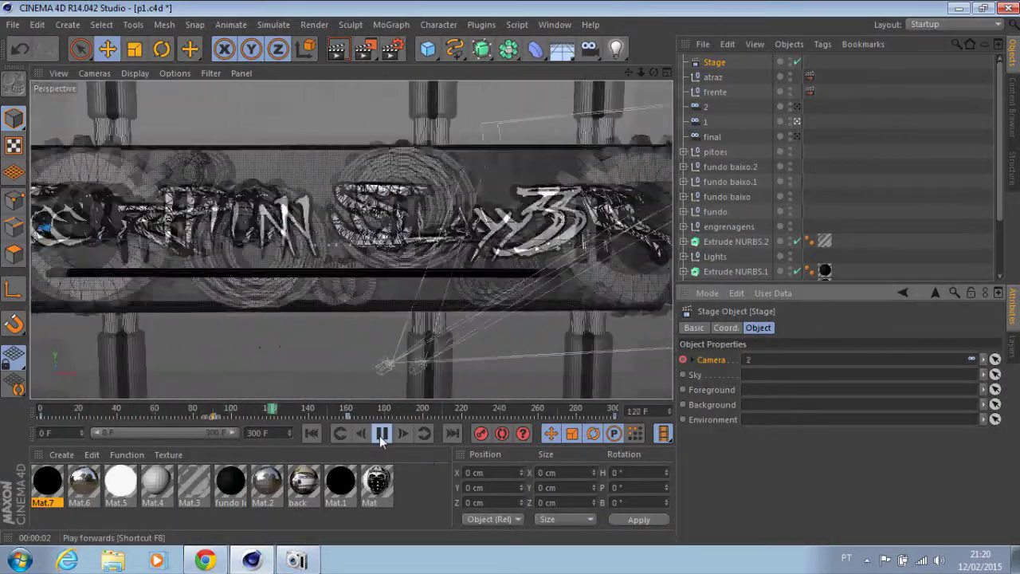
click(384, 434)
click(339, 50)
click(383, 434)
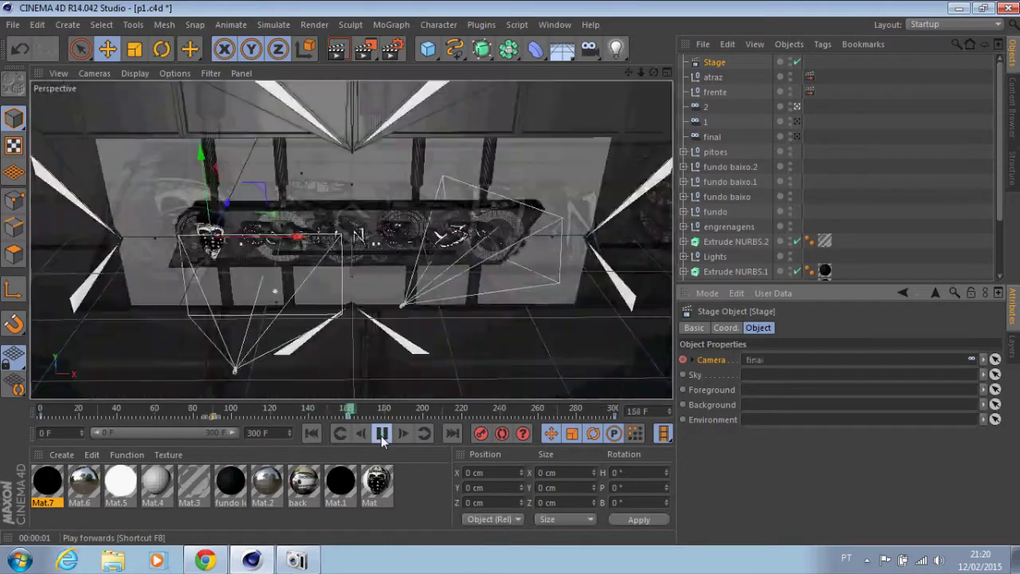
click(382, 435)
click(384, 48)
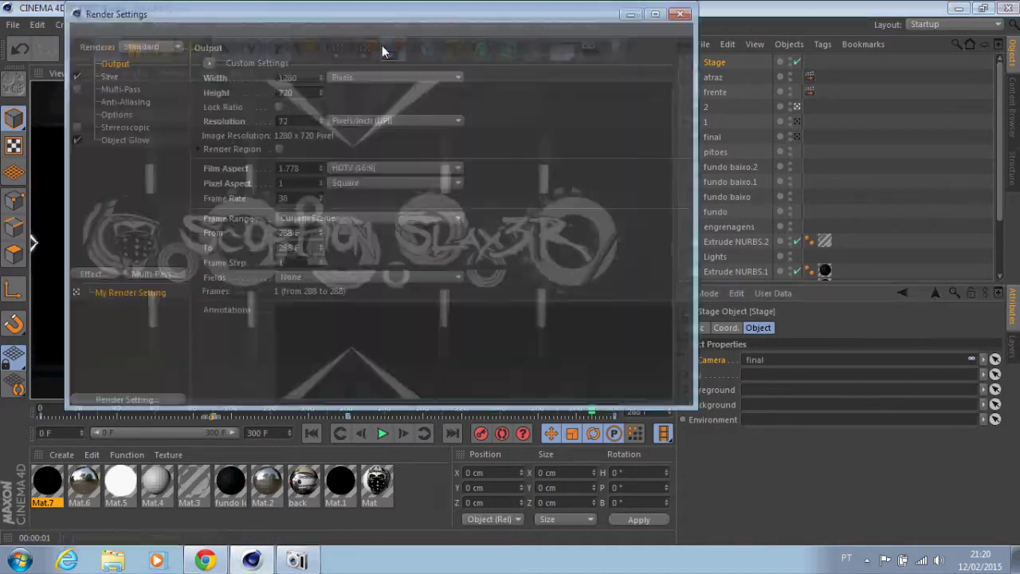